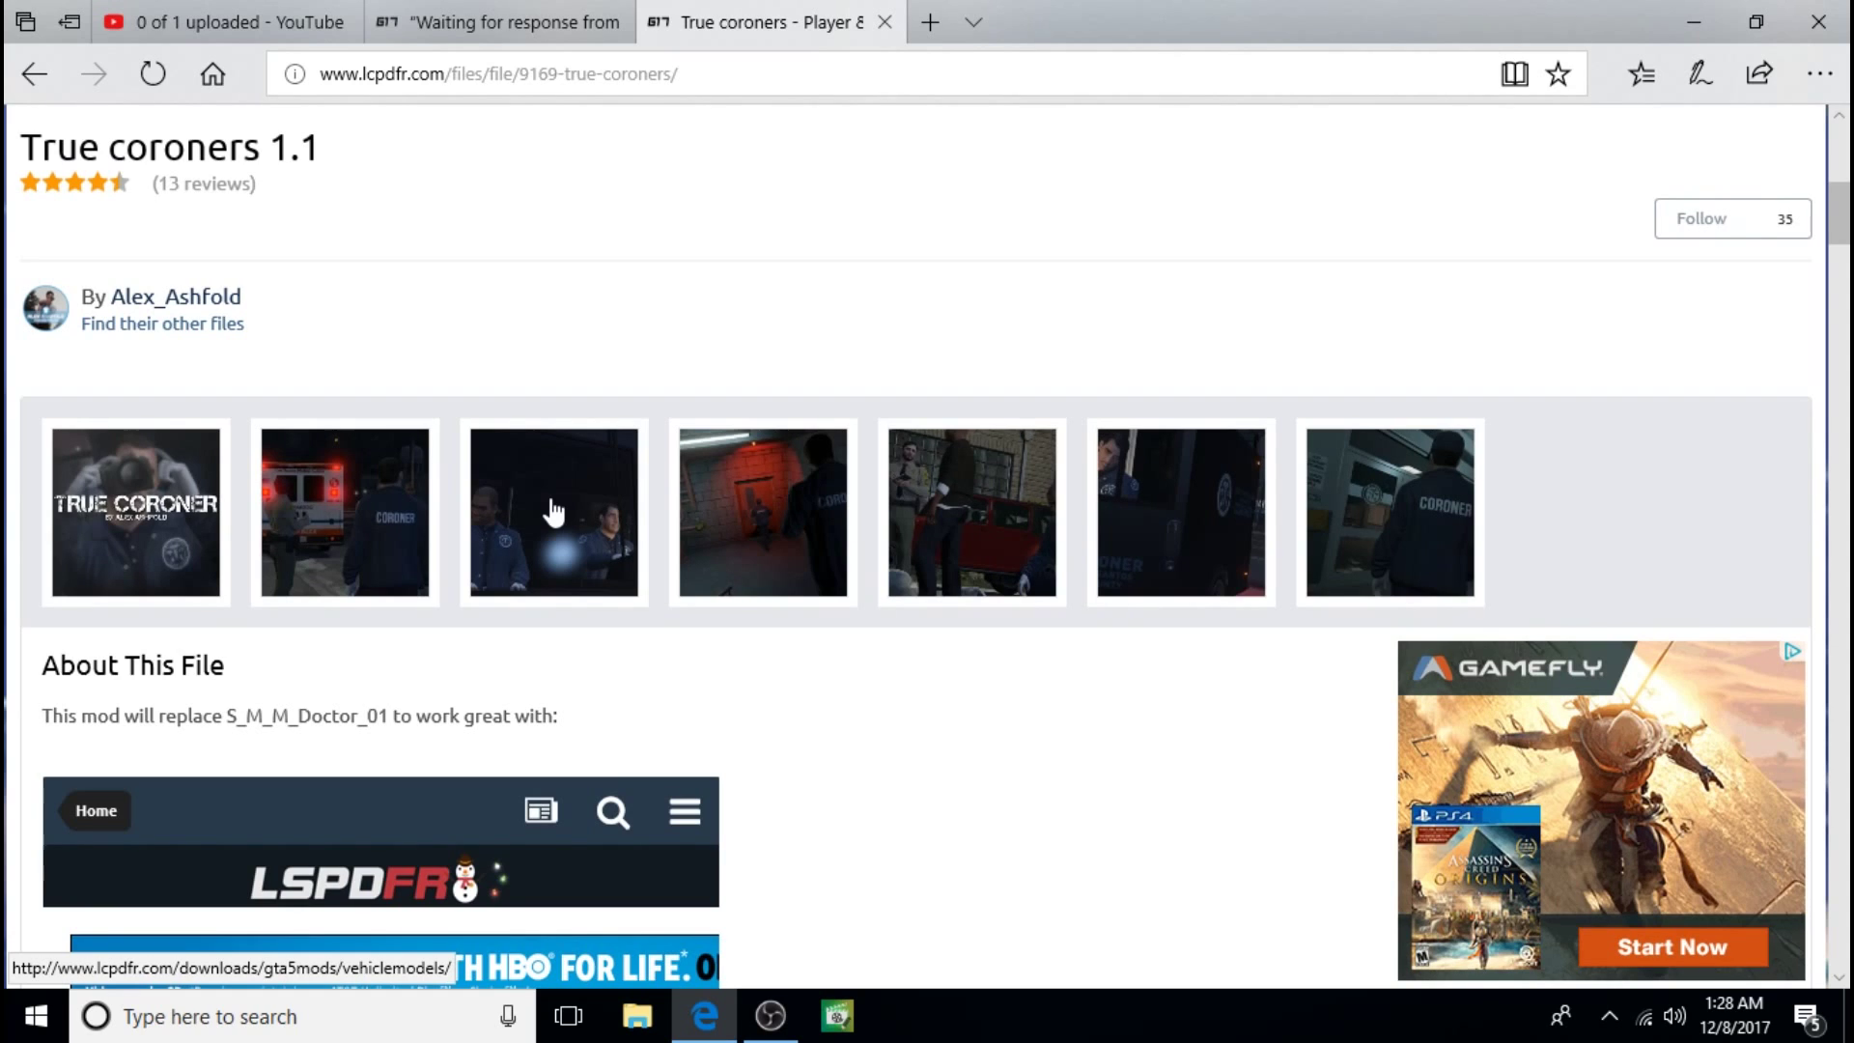
Step: View the Sherrif Deputy mod page on LCPDFR.com and start its download
{"action": "scroll", "coordinate": [553, 512], "scroll_direction": "up", "scroll_amount": 7}
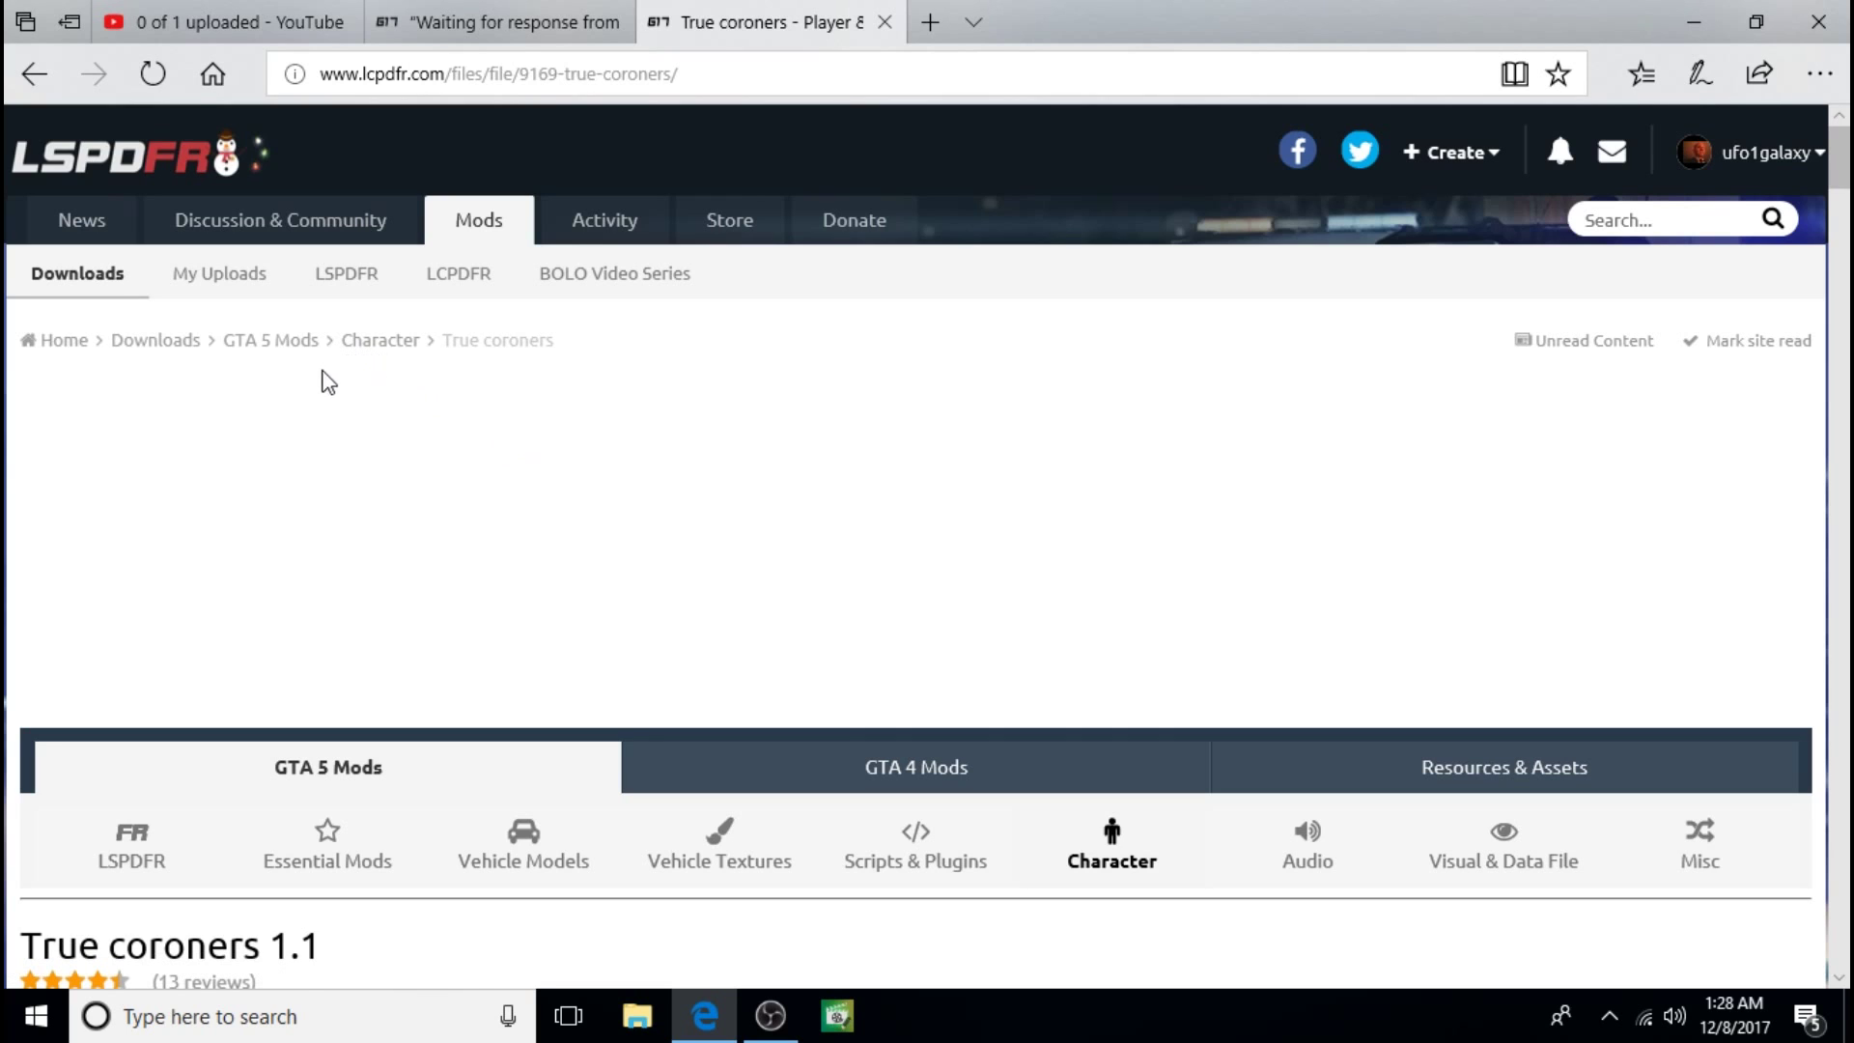
{"action": "mouse_move", "coordinate": [302, 14]}
{"action": "left_click", "coordinate": [497, 22]}
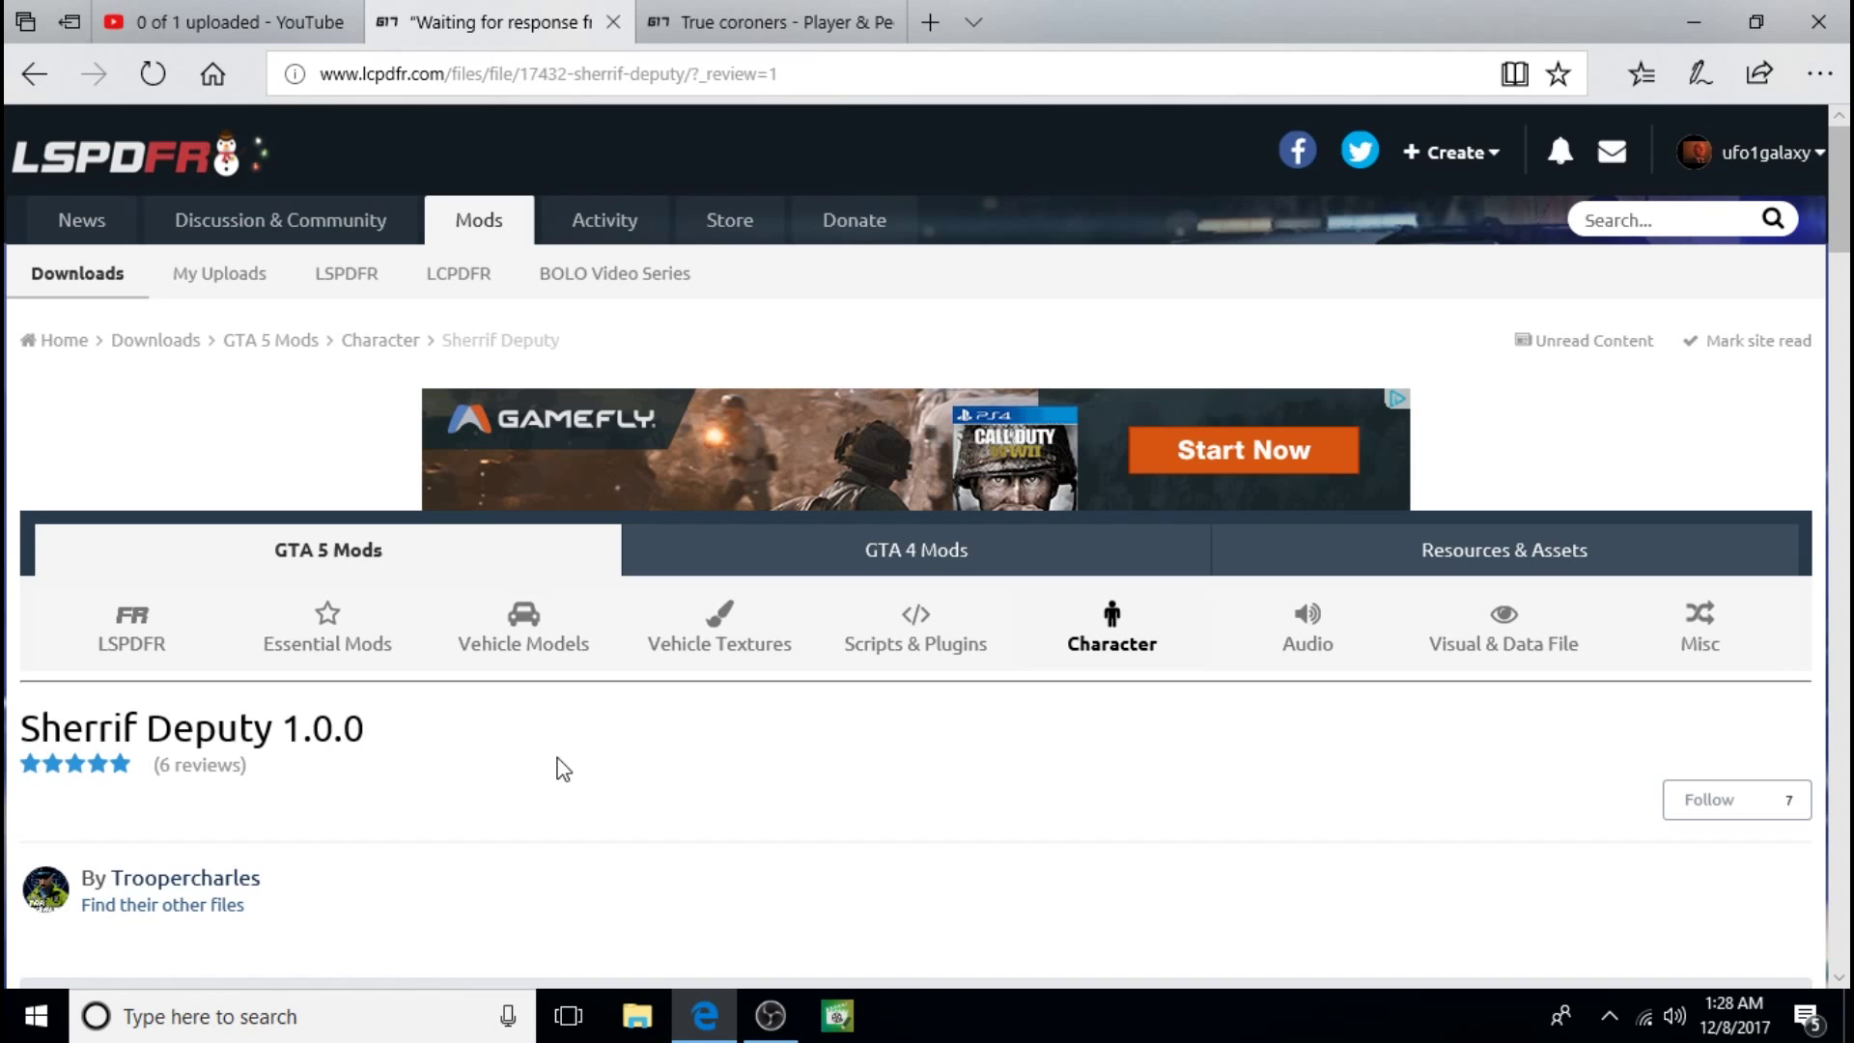
{"action": "scroll", "coordinate": [538, 770], "scroll_direction": "down", "scroll_amount": 3}
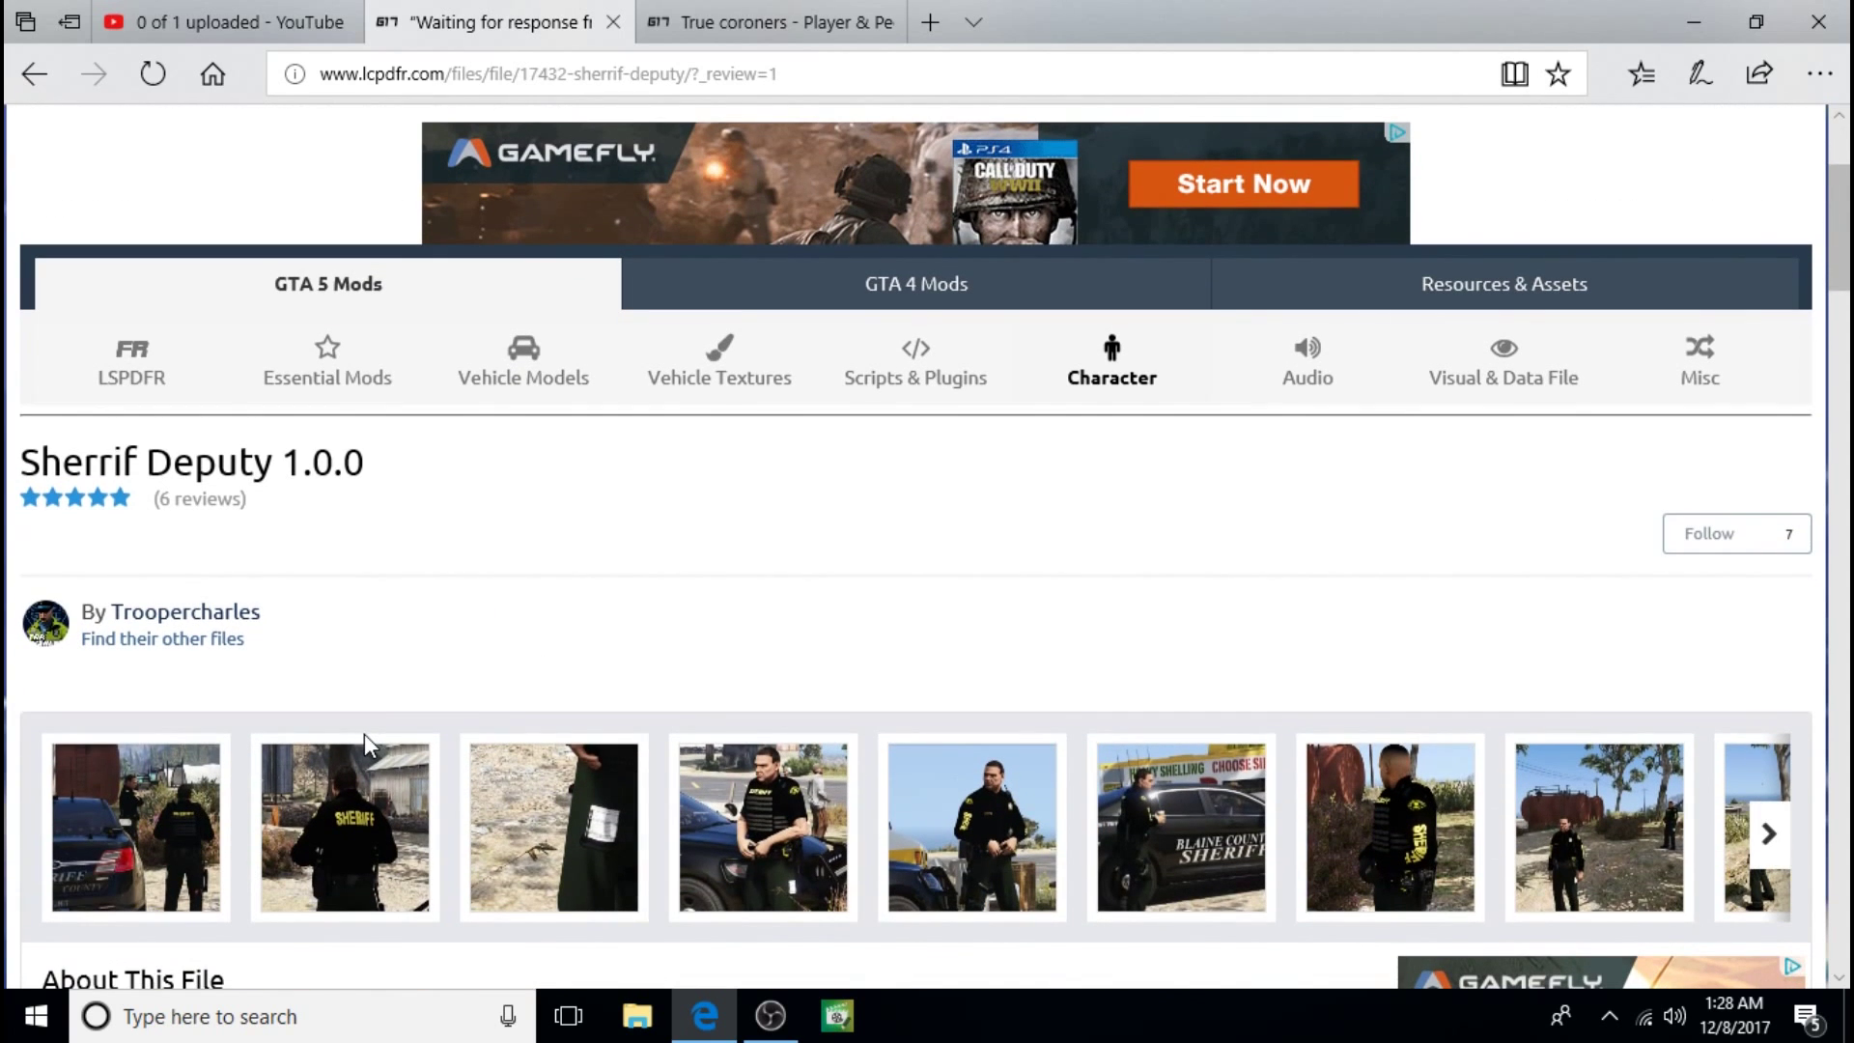
{"action": "scroll", "coordinate": [634, 584], "scroll_direction": "down", "scroll_amount": 6}
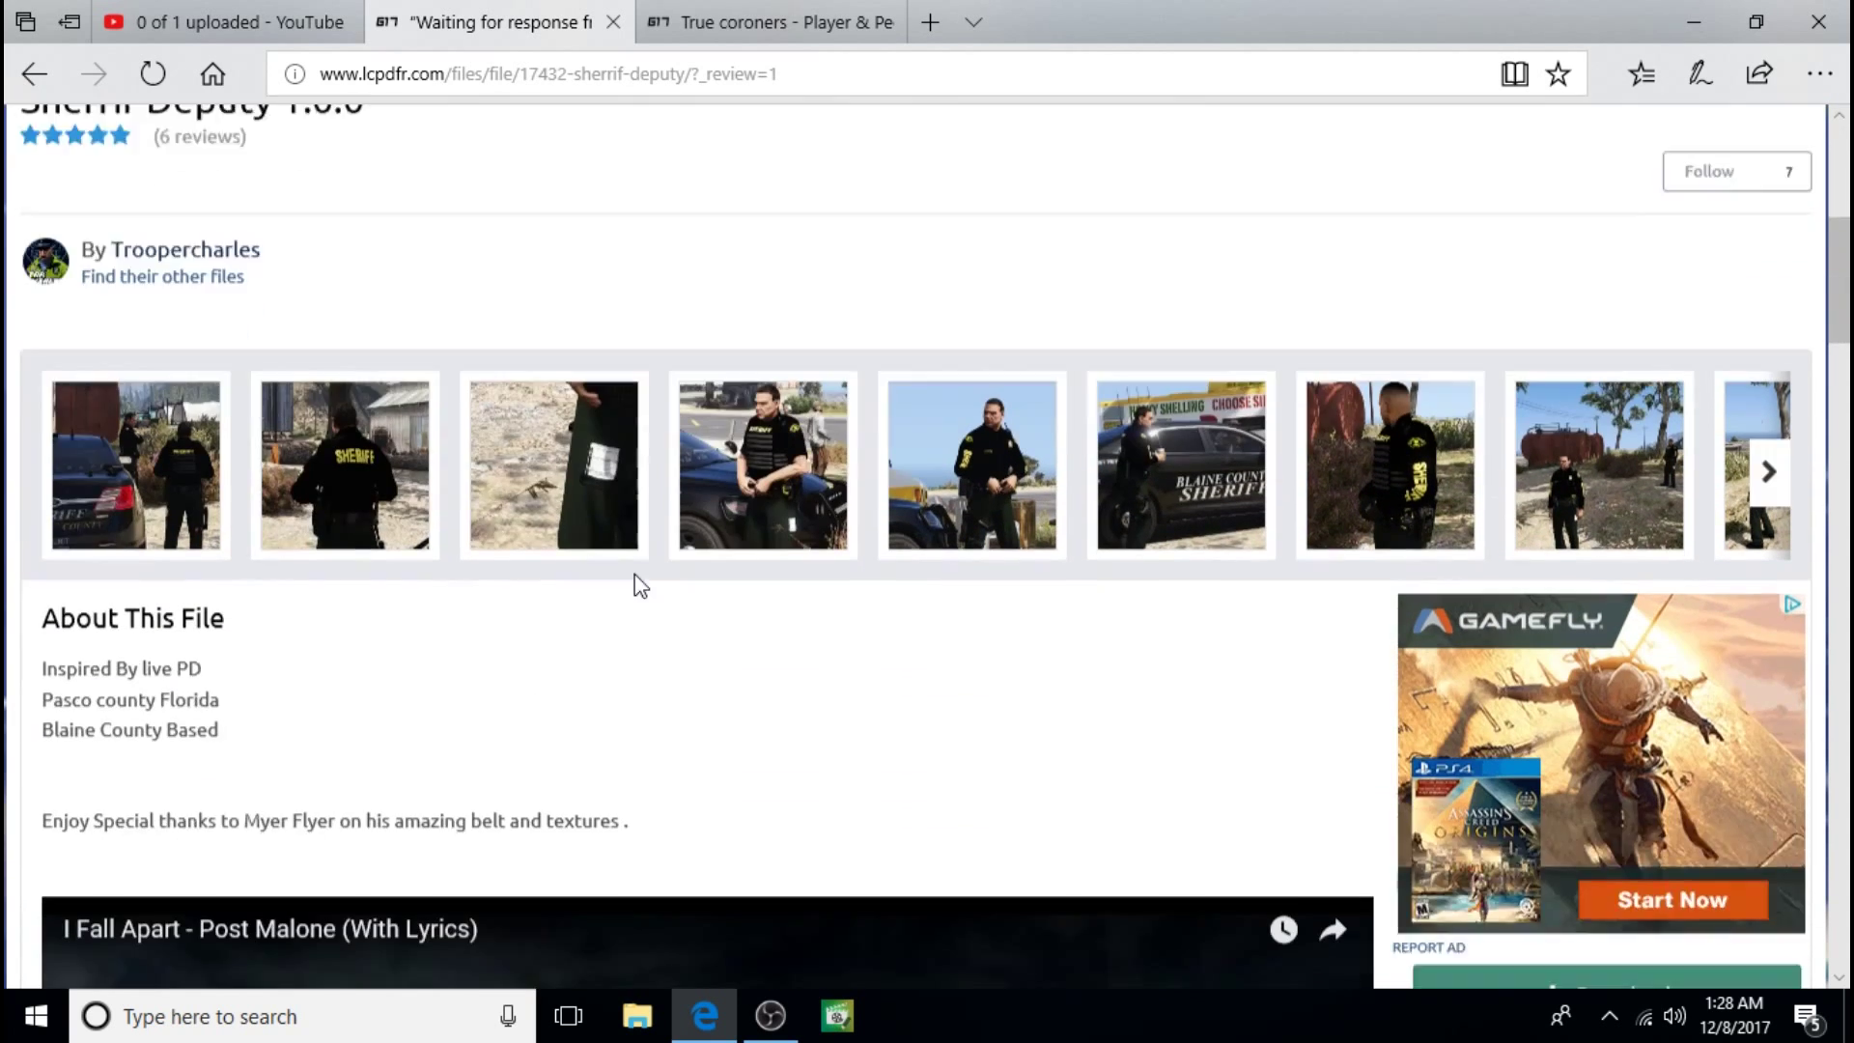
{"action": "scroll", "coordinate": [676, 589], "scroll_direction": "down", "scroll_amount": 3}
{"action": "left_click", "coordinate": [1540, 568]}
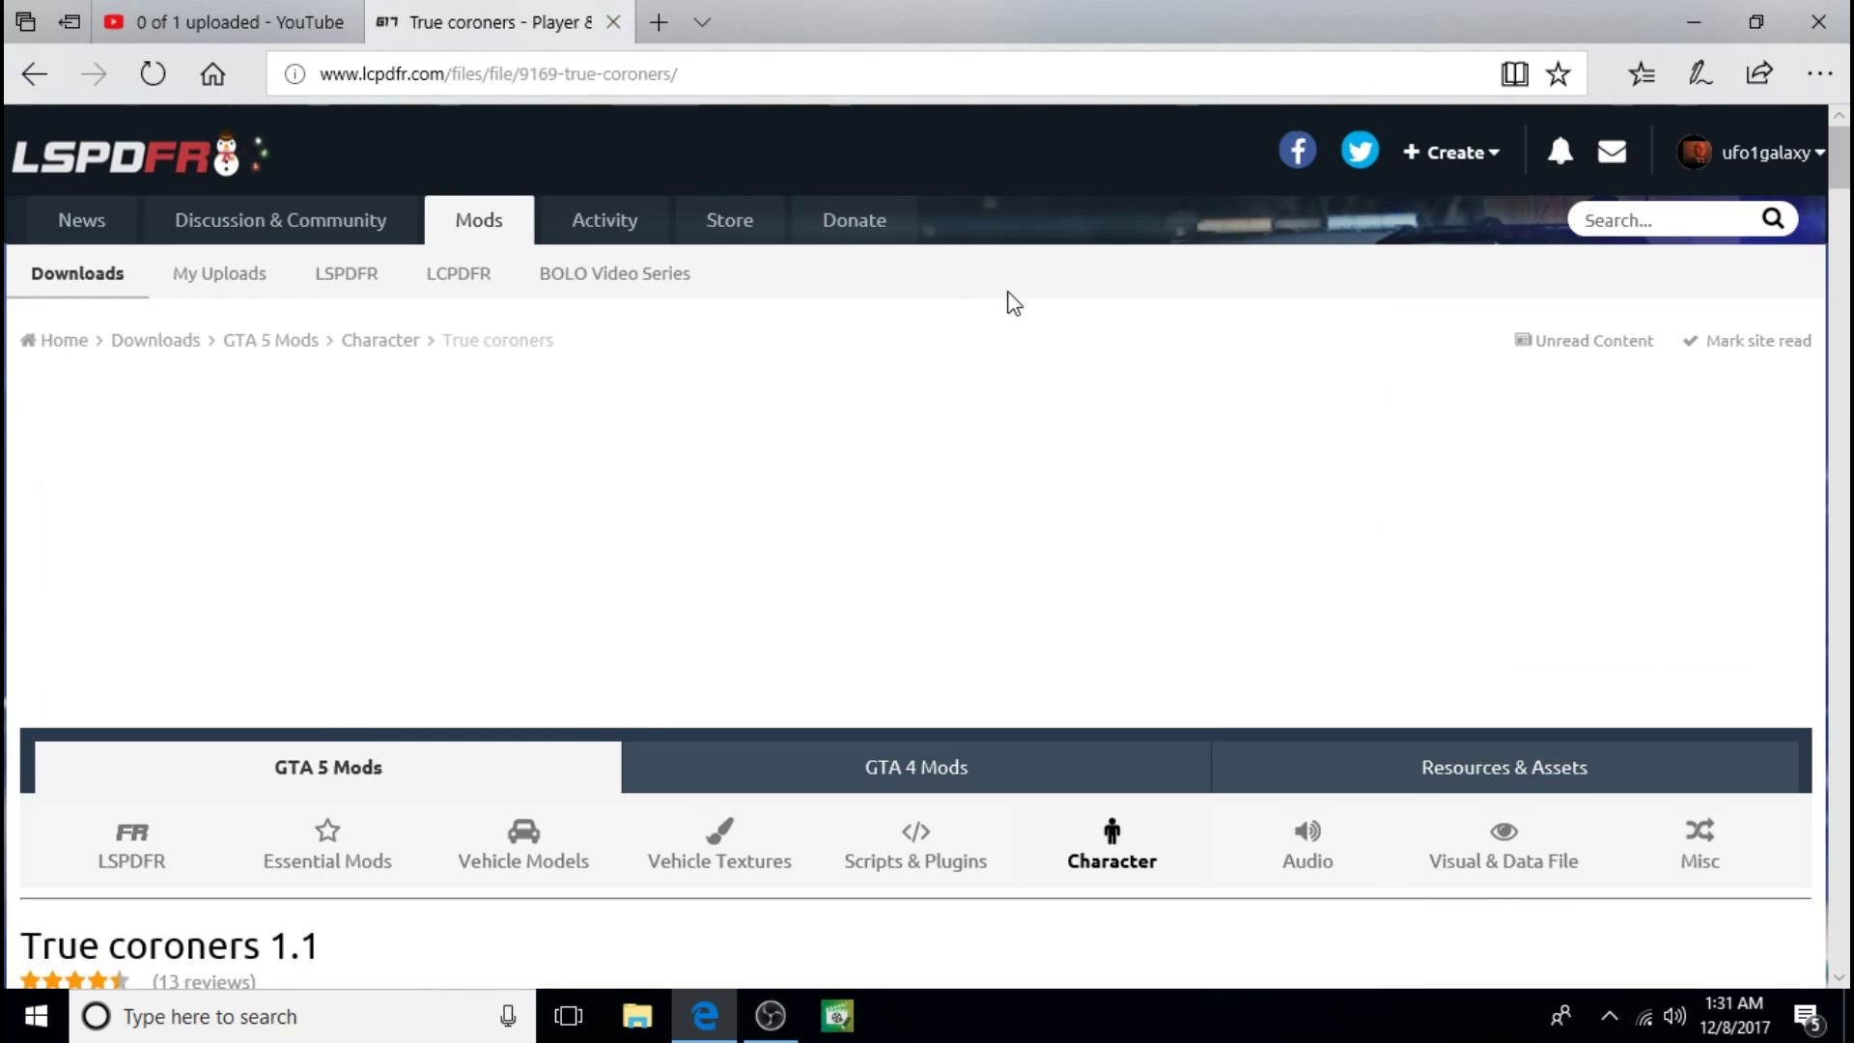
Step: Download and save the True Coroners archive (11.3 MB)
{"action": "scroll", "coordinate": [1014, 303], "scroll_direction": "down", "scroll_amount": 10}
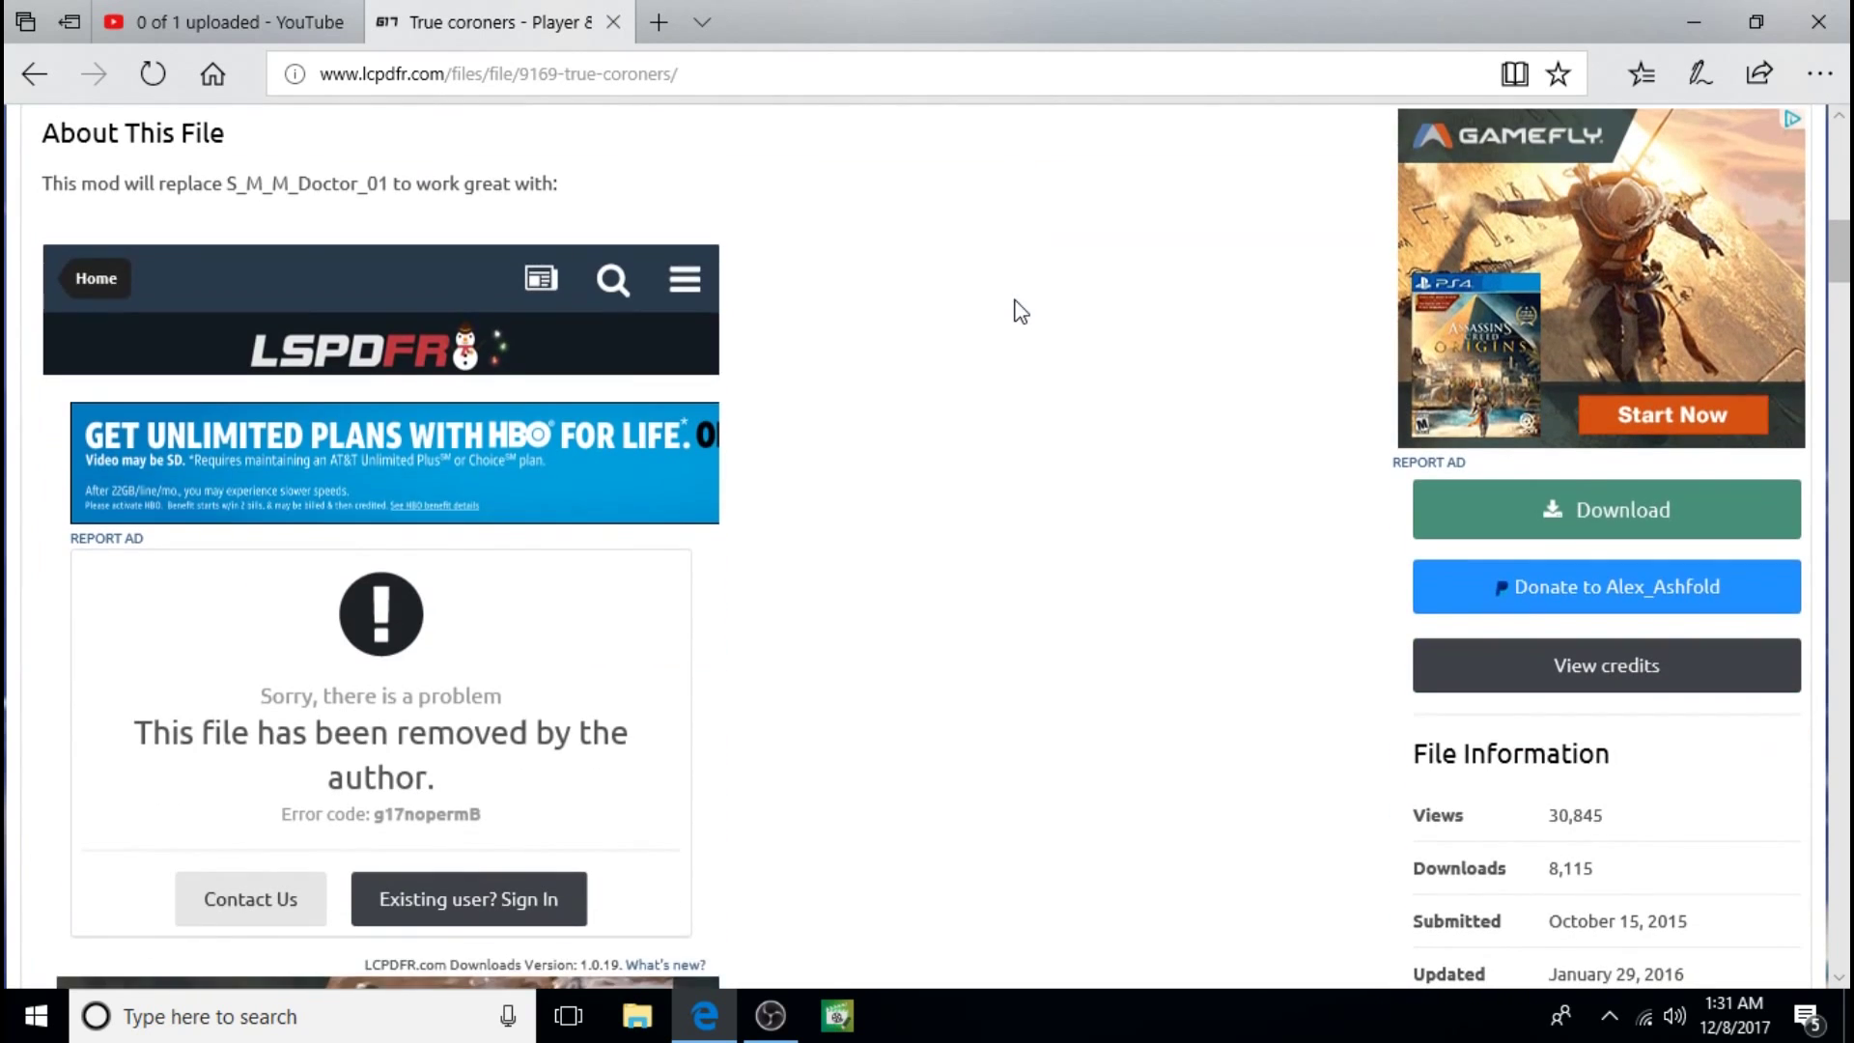
{"action": "left_click", "coordinate": [1573, 507]}
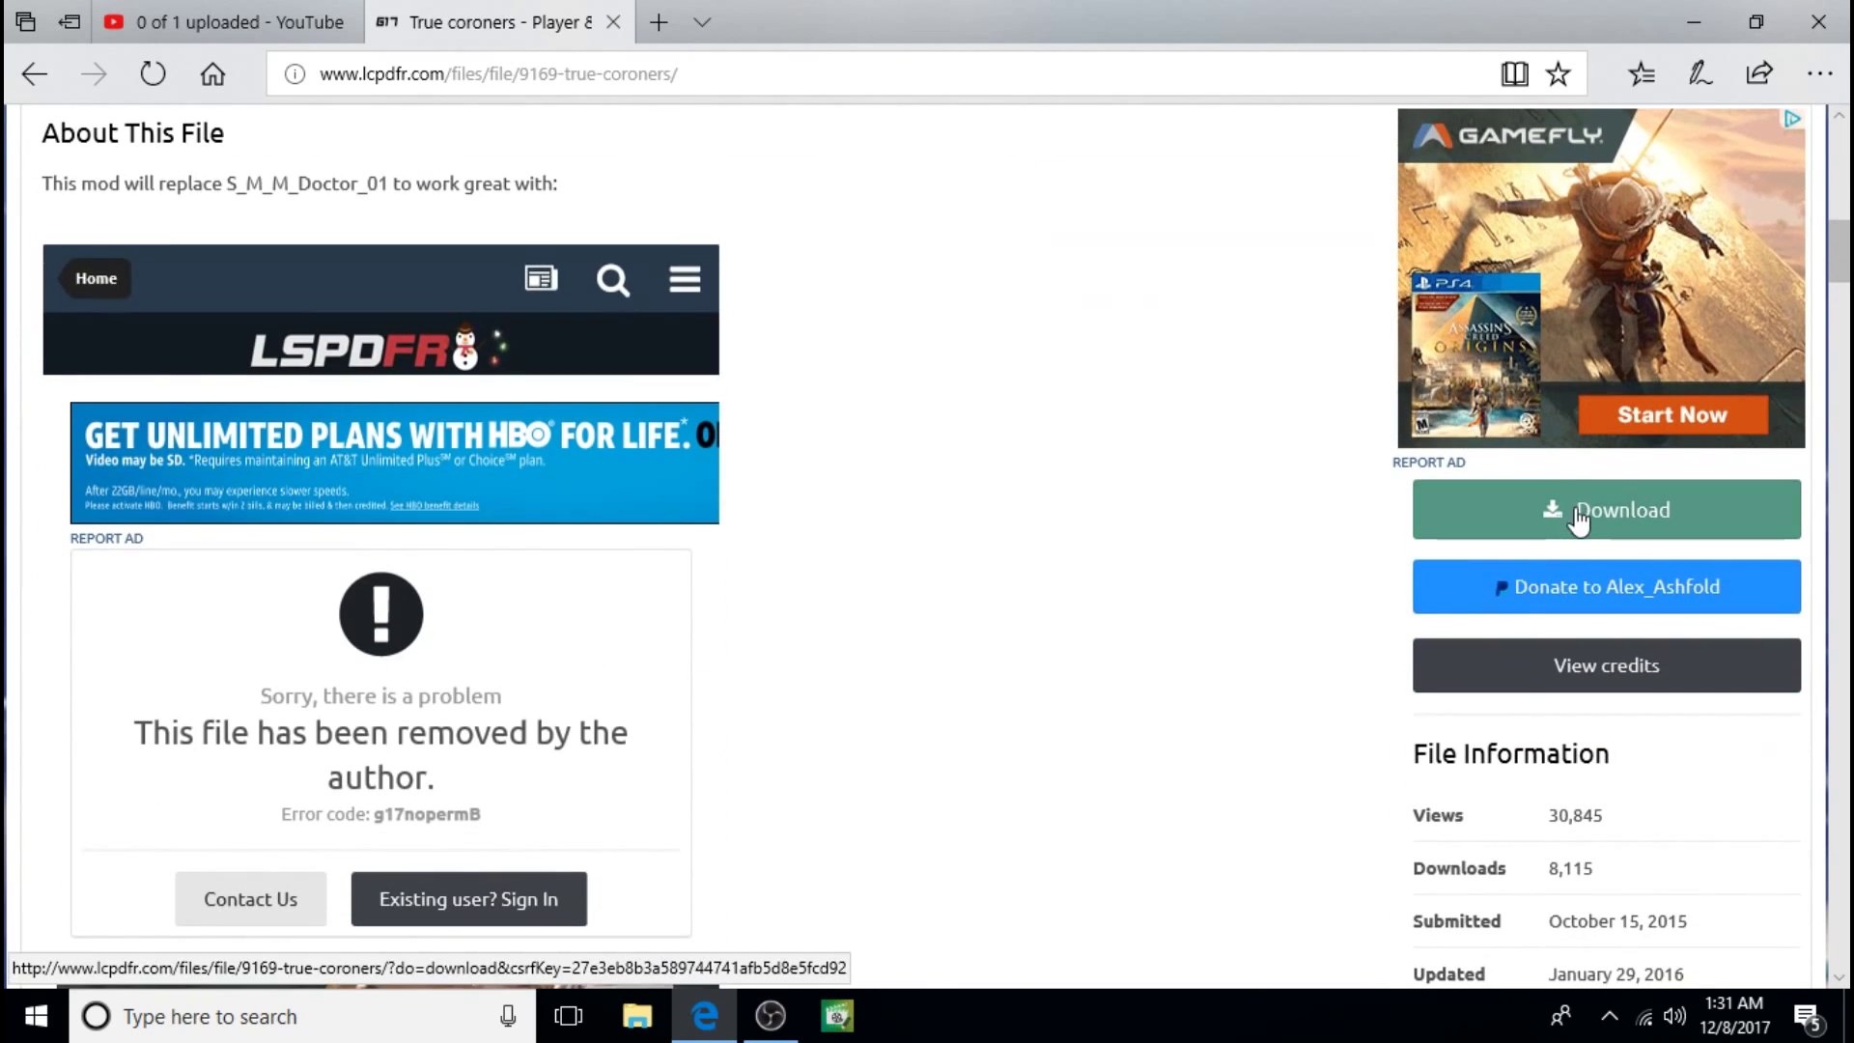
{"action": "left_click", "coordinate": [1205, 951]}
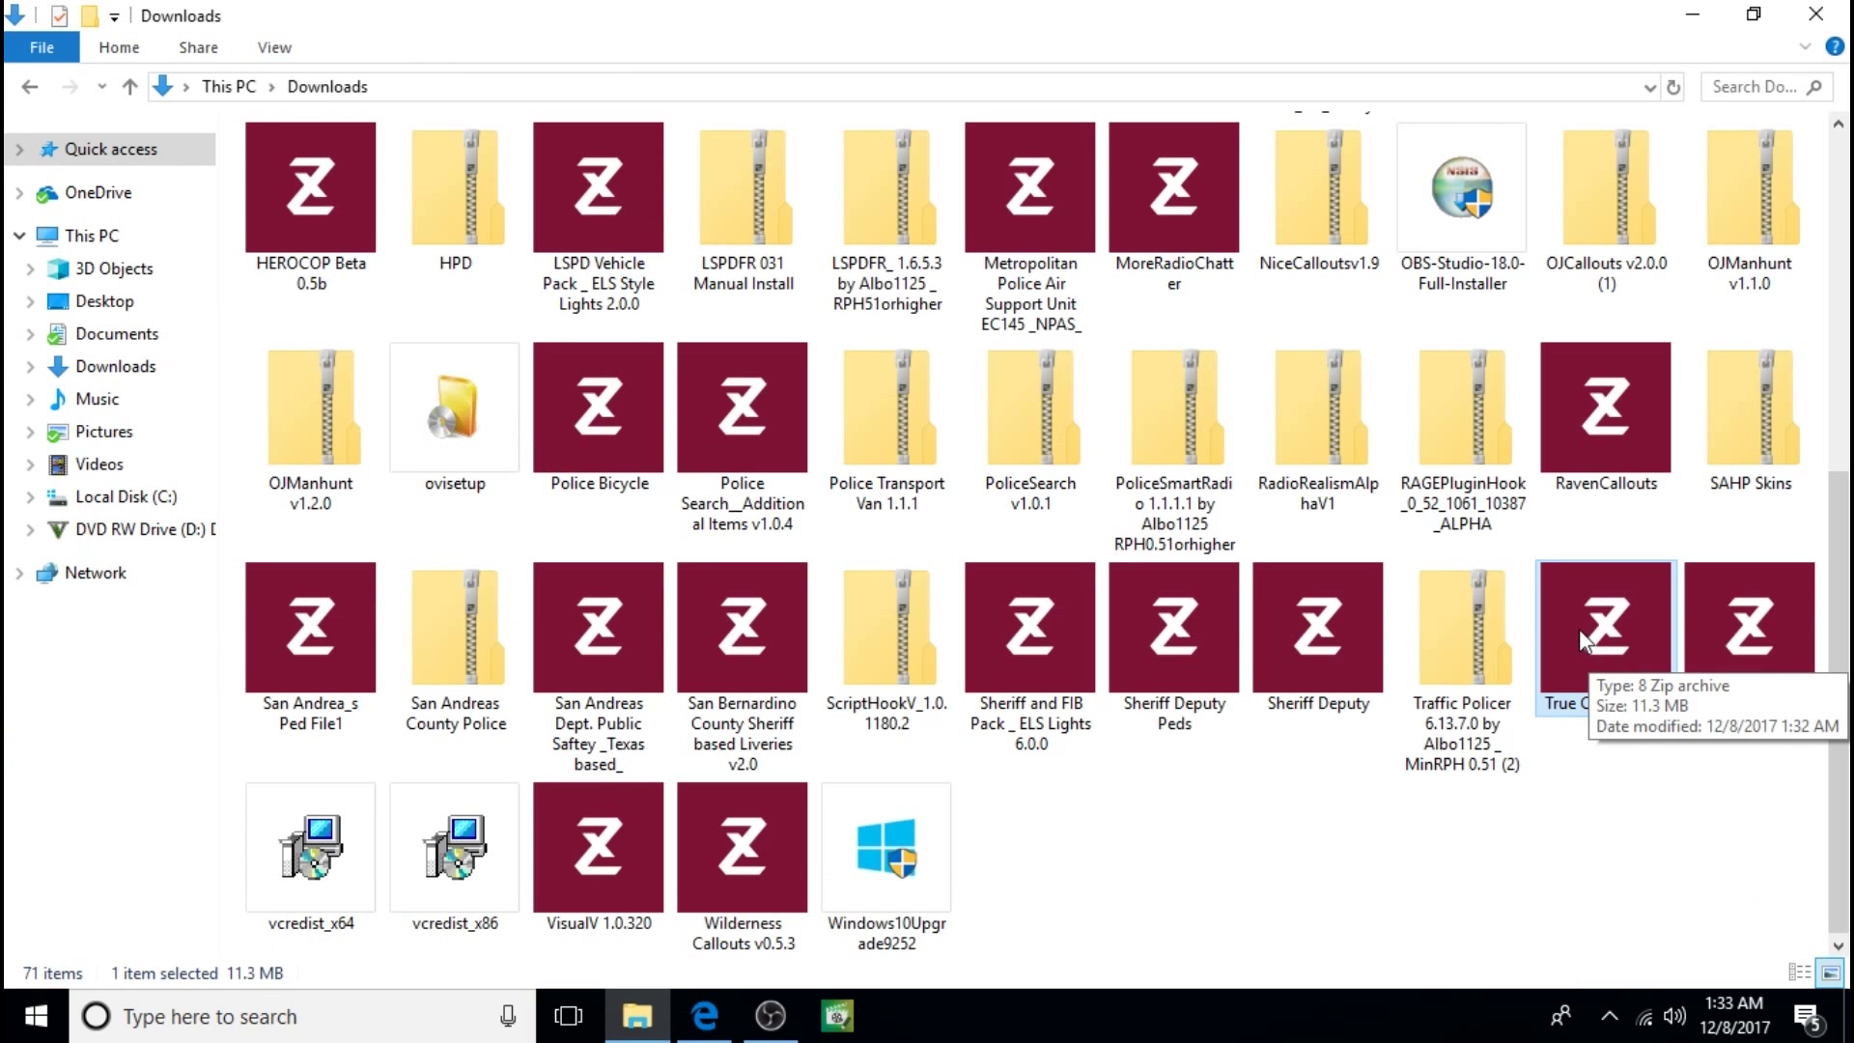
Step: Search the Microsoft Store for an app to open the True Coroners (1) archive
{"action": "right_click", "coordinate": [1579, 628]}
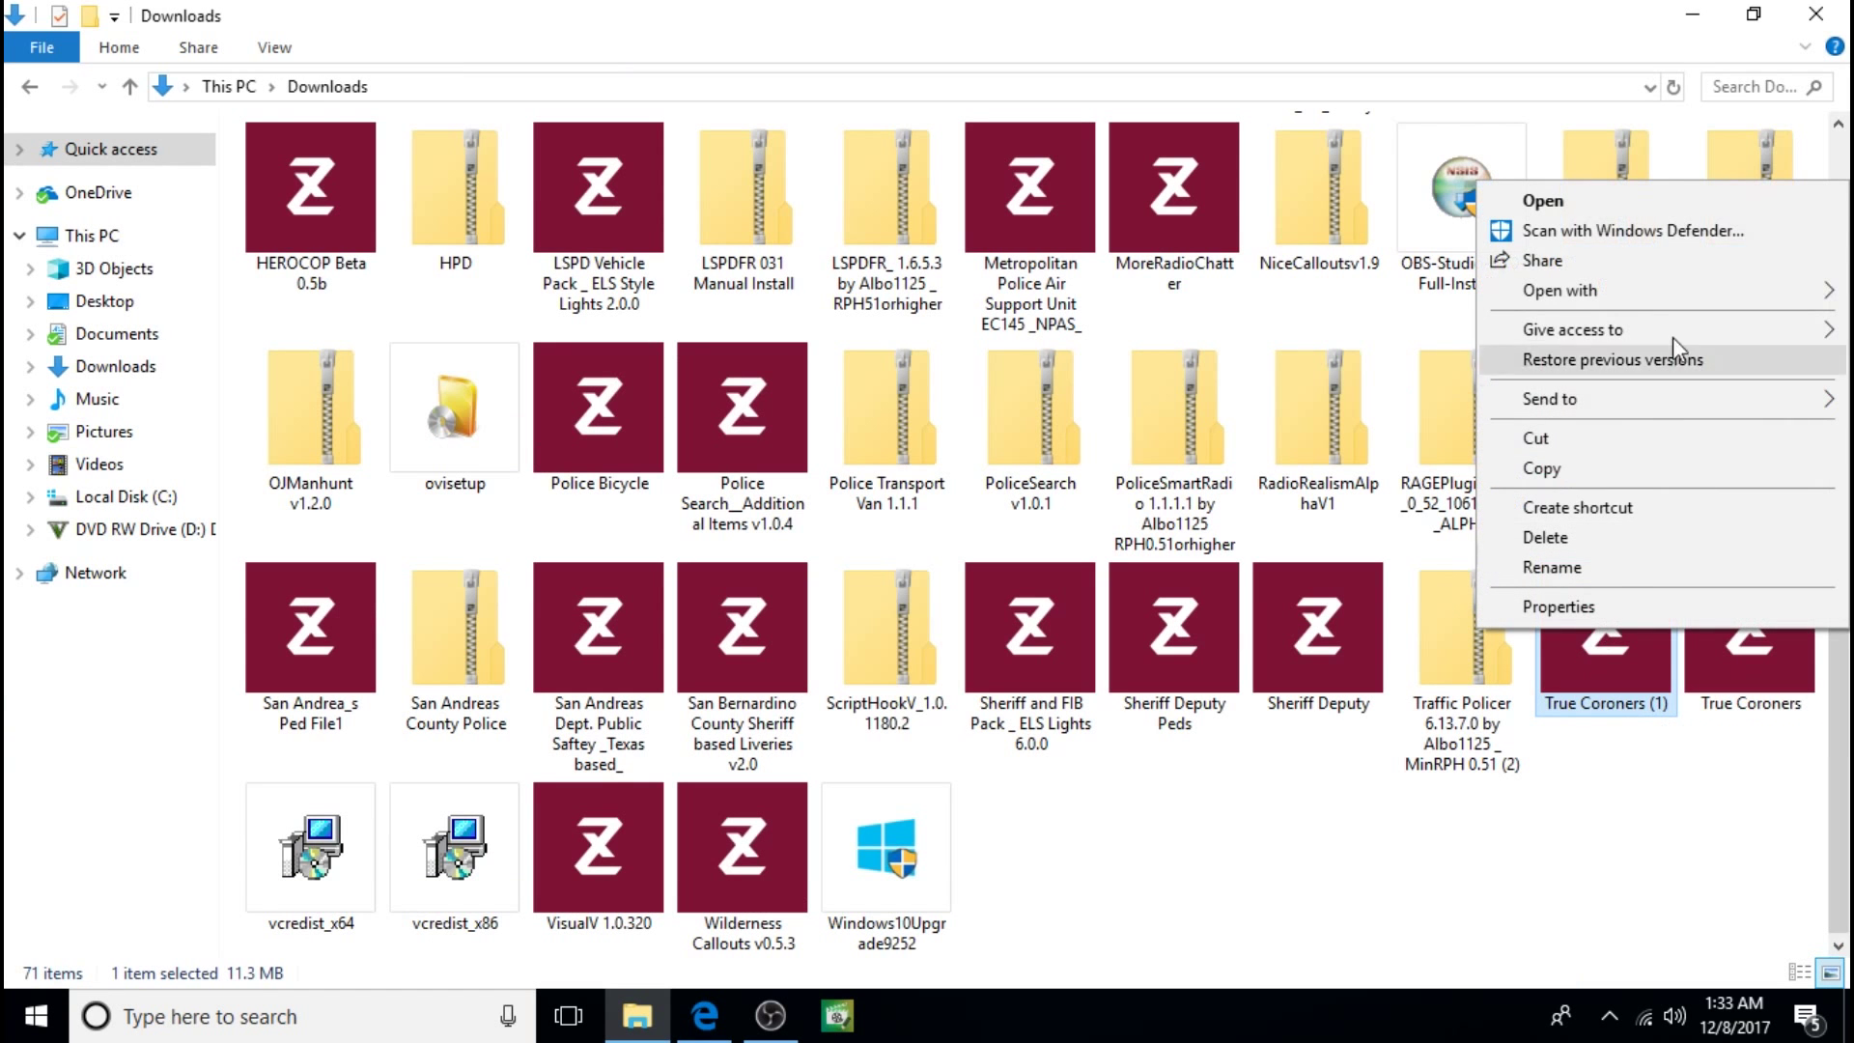
{"action": "mouse_move", "coordinate": [1629, 288]}
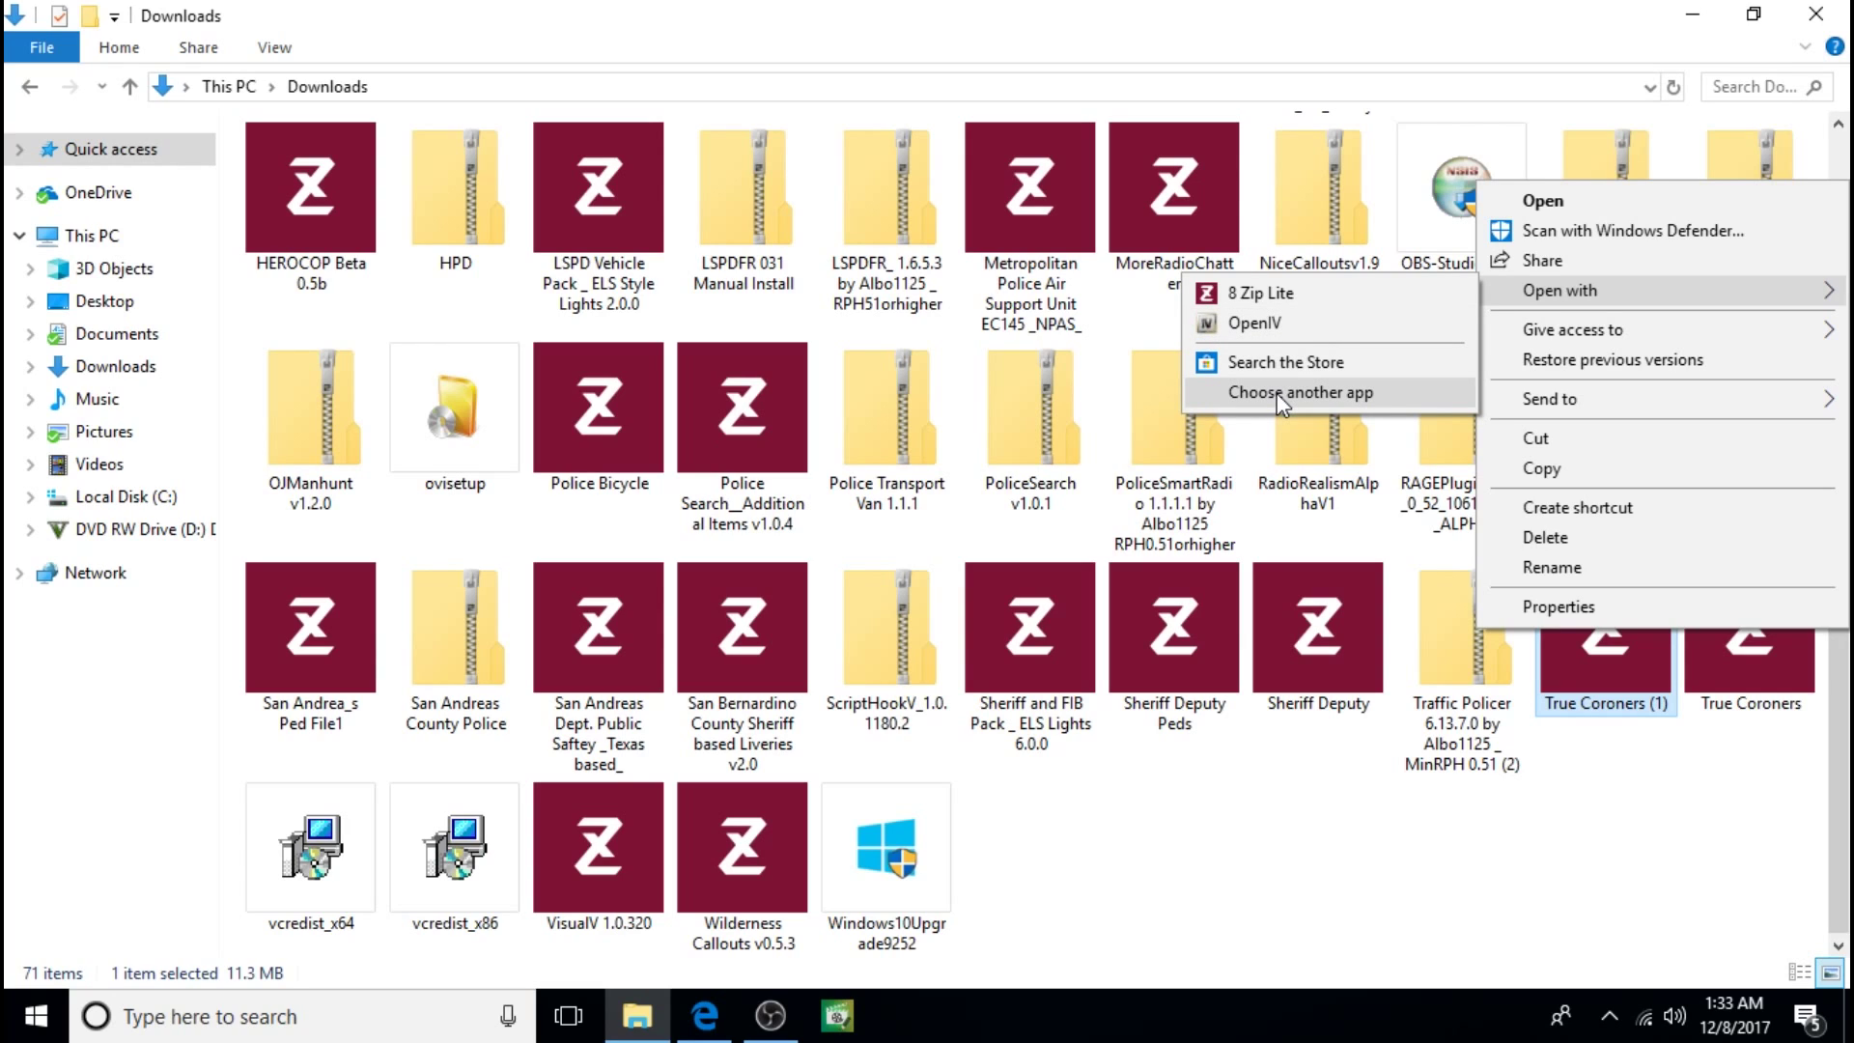
{"action": "left_click", "coordinate": [1279, 366]}
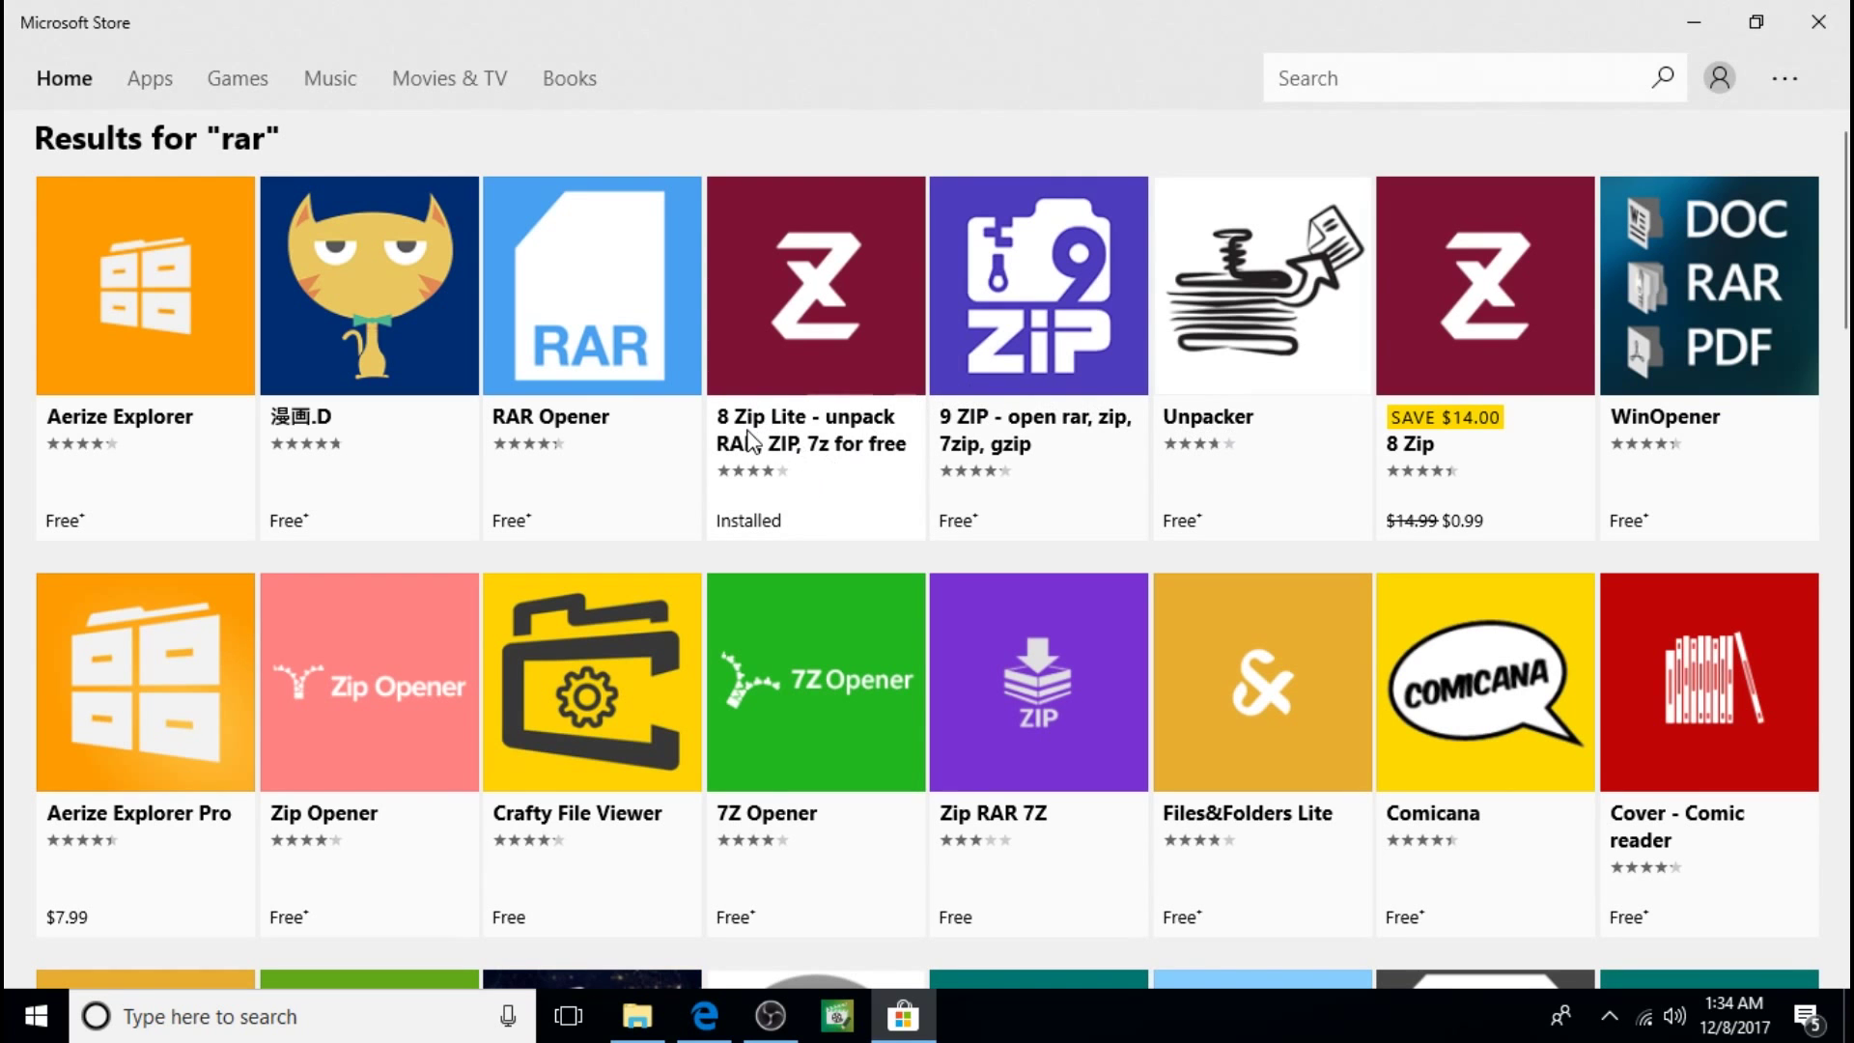
Step: Launch the installed 8 Zip Lite from the rar search results
{"action": "left_click", "coordinate": [816, 442]}
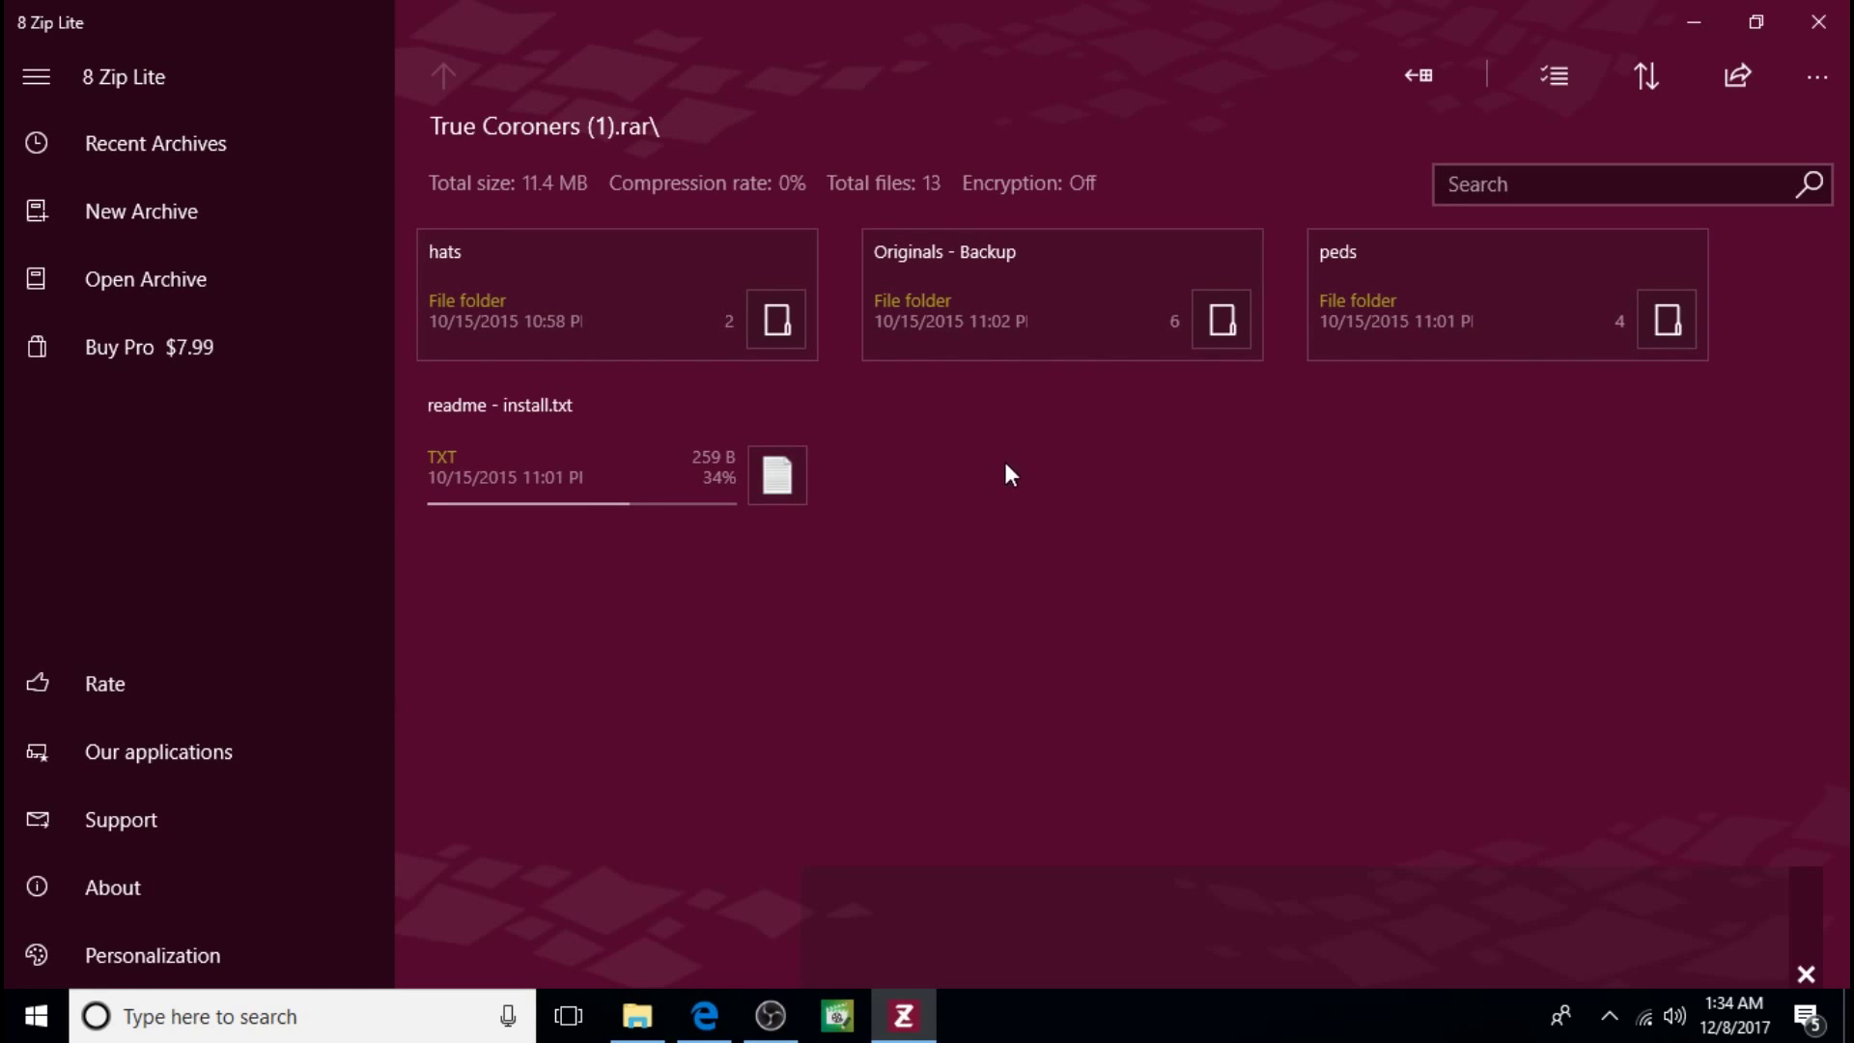
Step: Extract readme - install.txt from the archive to the Desktop
{"action": "right_click", "coordinate": [462, 415]}
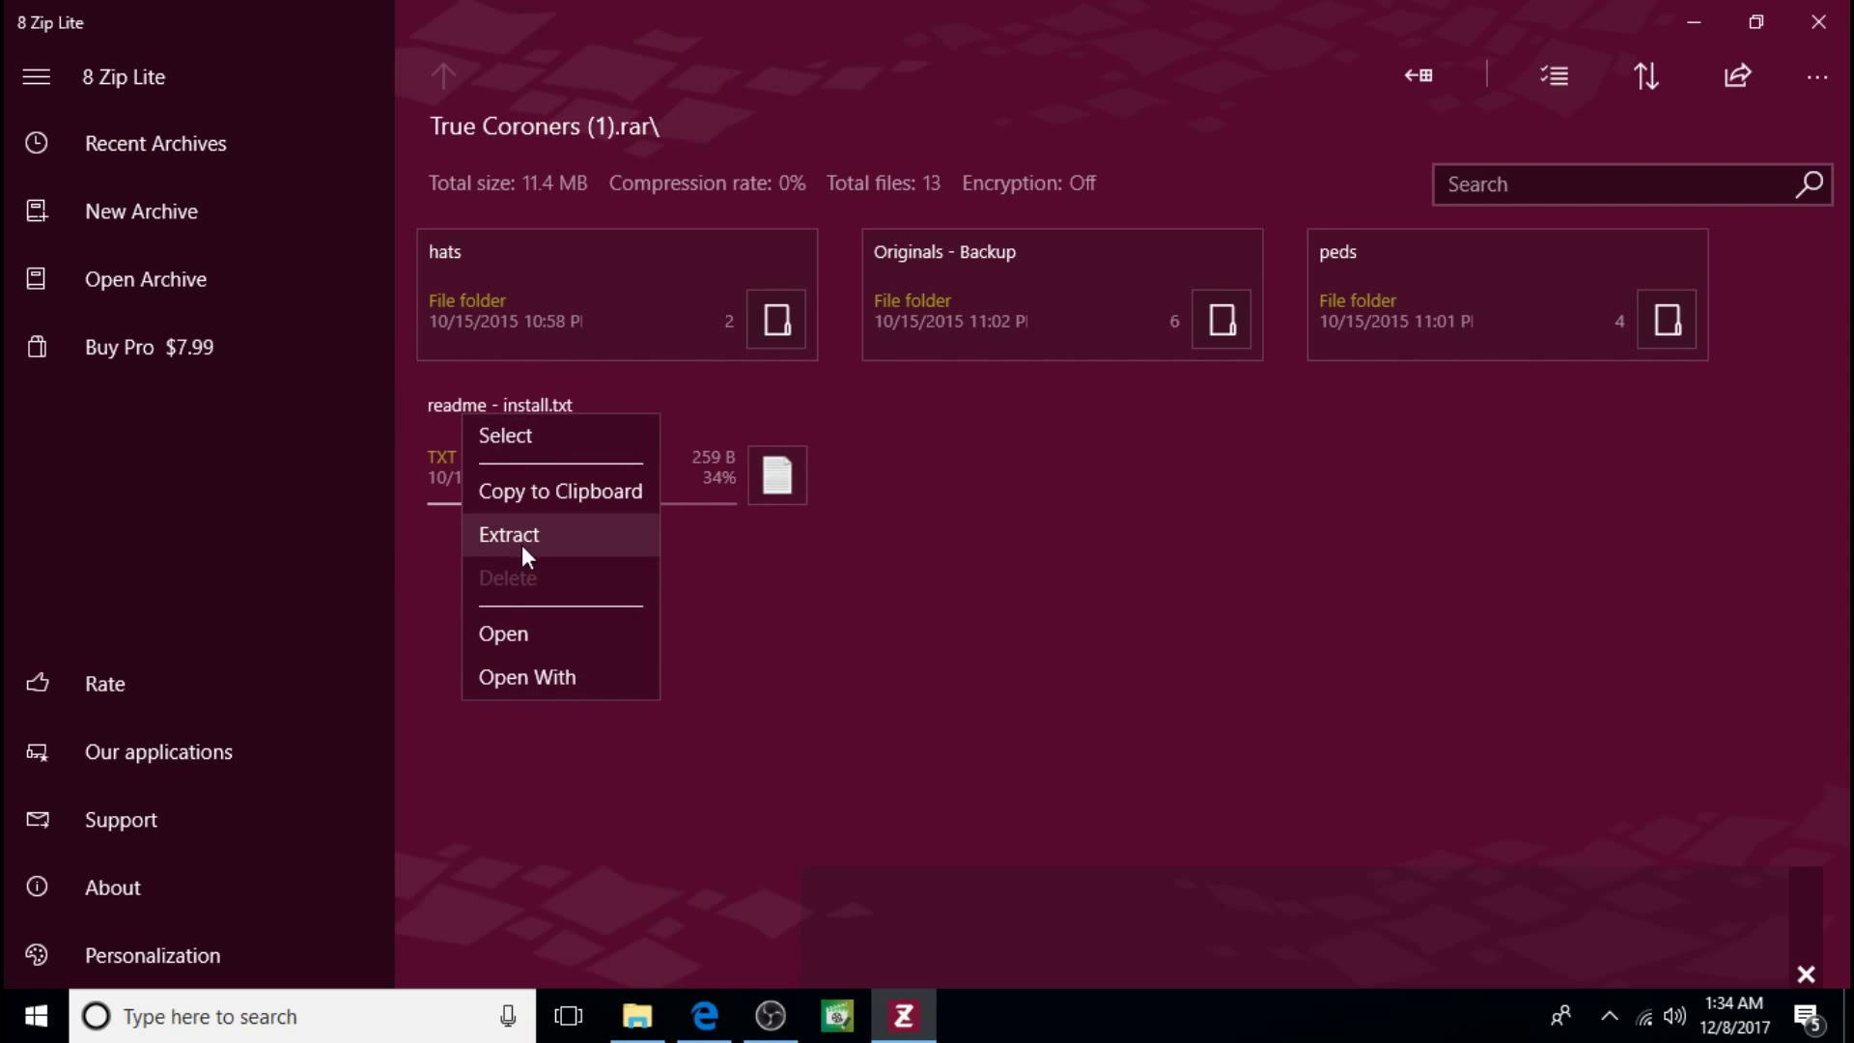
{"action": "left_click", "coordinate": [538, 533]}
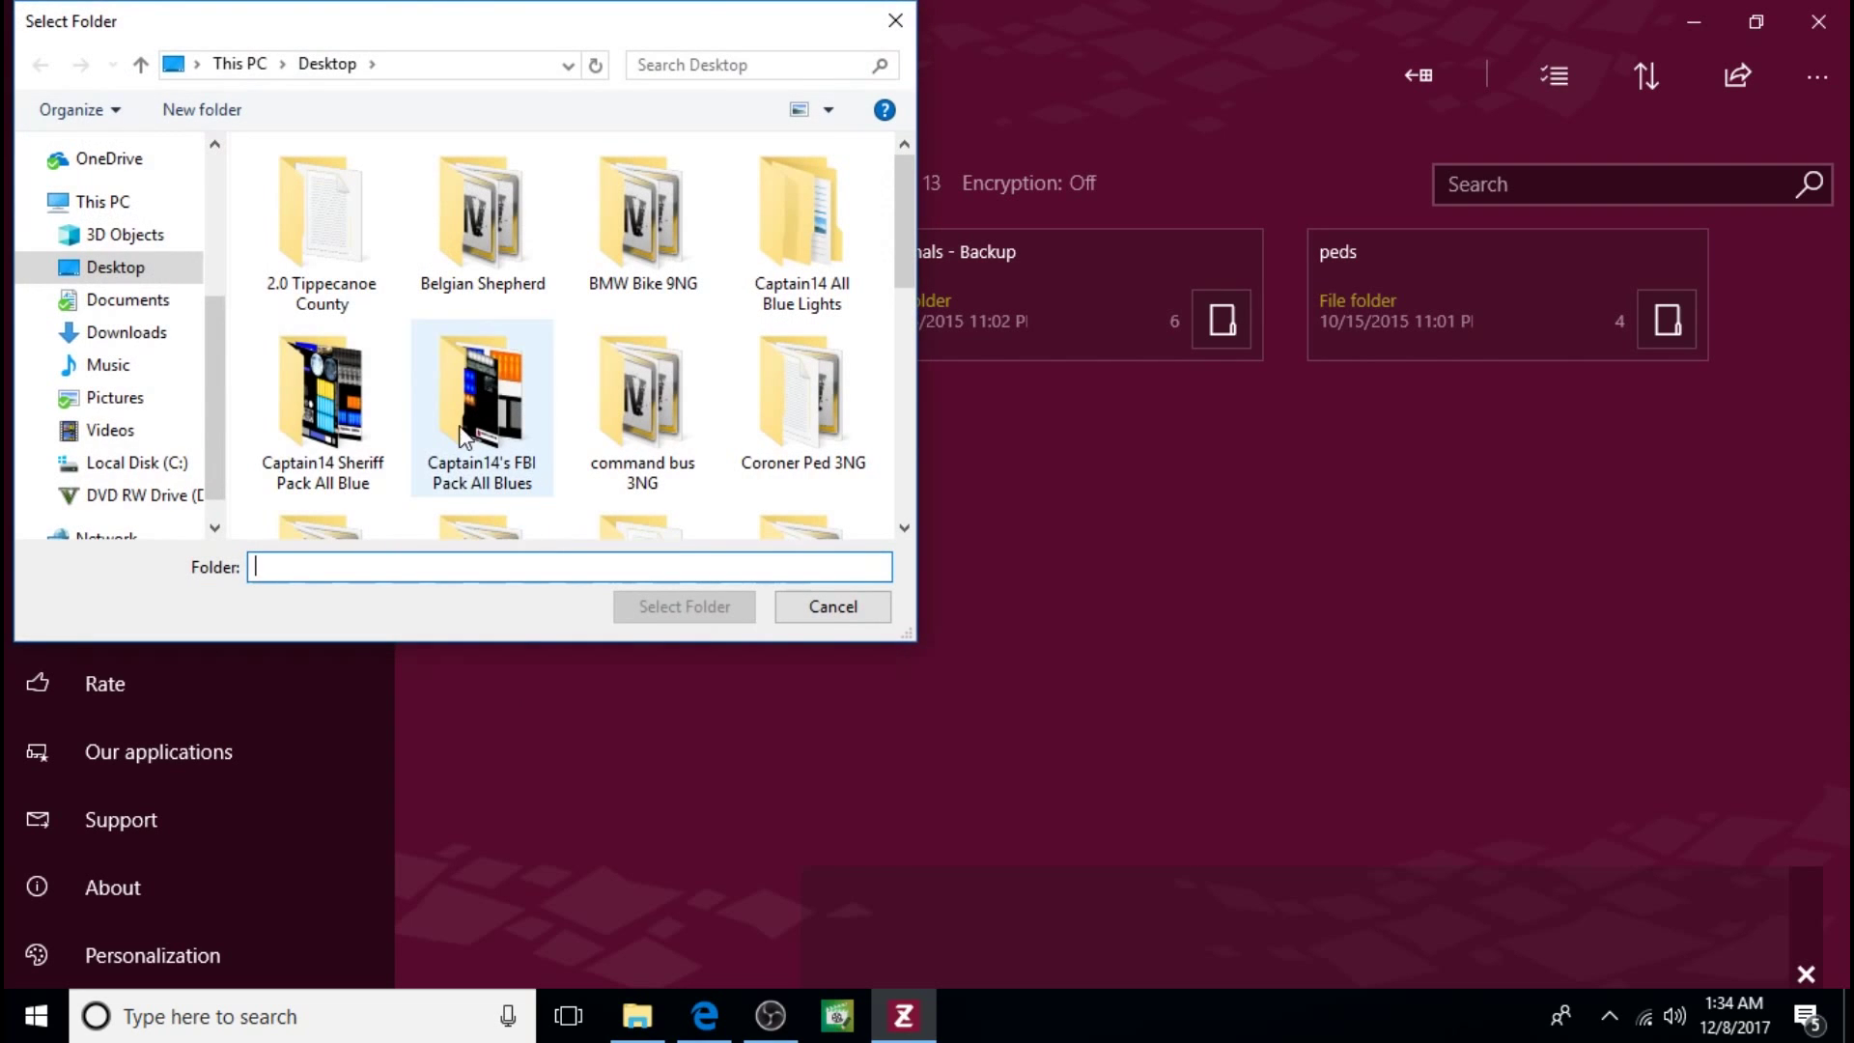
{"action": "left_click", "coordinate": [117, 269]}
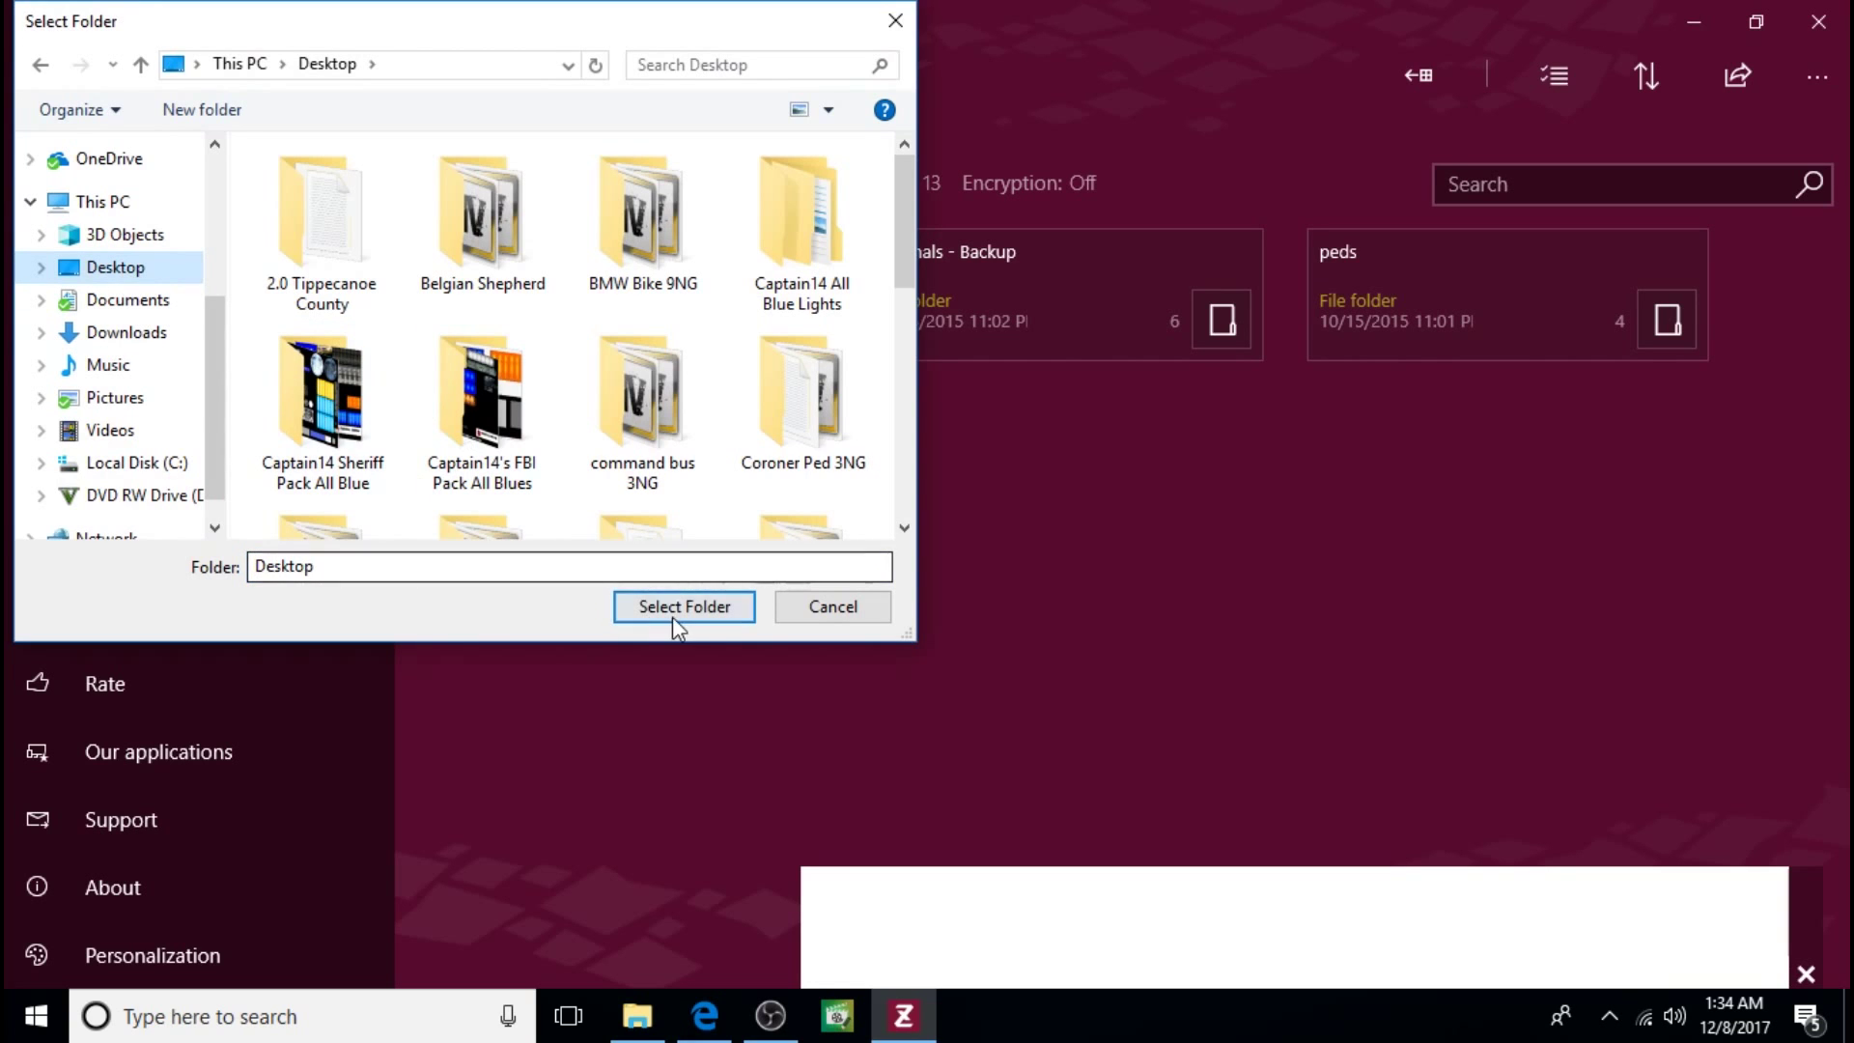
{"action": "left_click", "coordinate": [688, 612]}
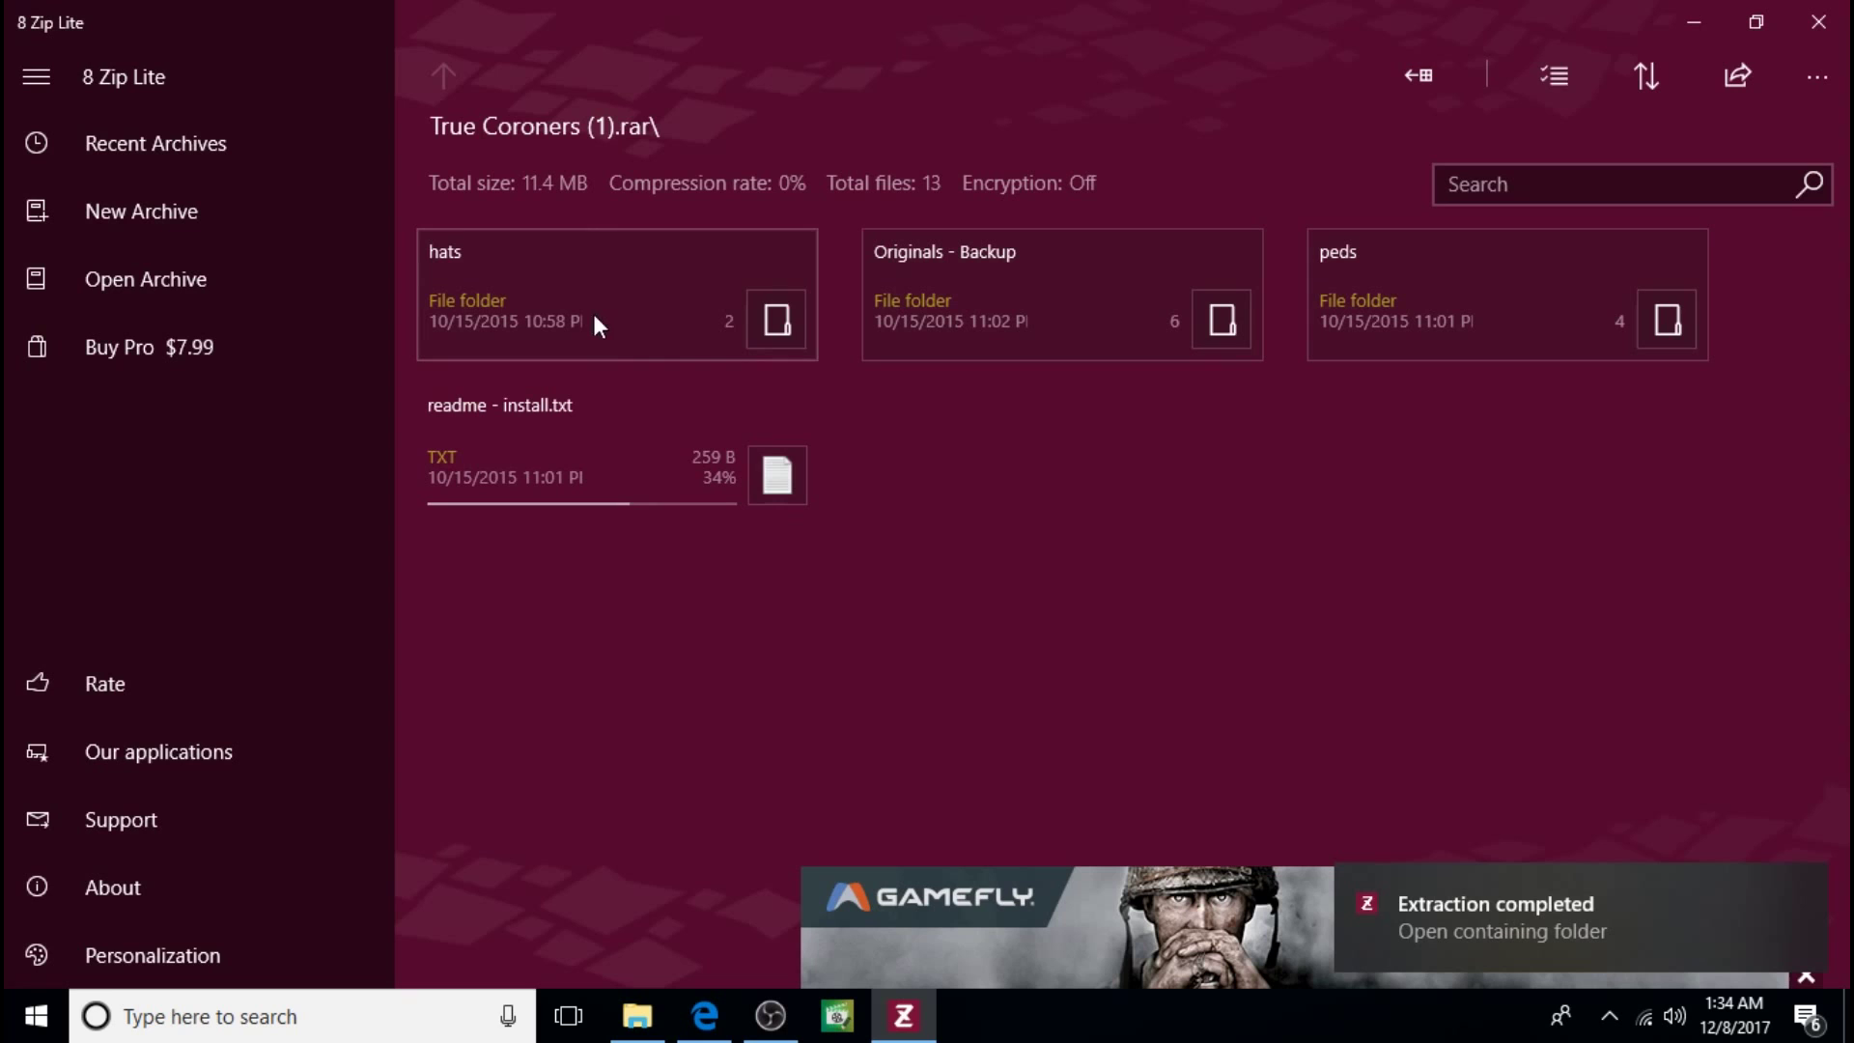
Step: Extract the hats folder to the Desktop
{"action": "left_click", "coordinate": [588, 274]}
{"action": "right_click", "coordinate": [588, 274]}
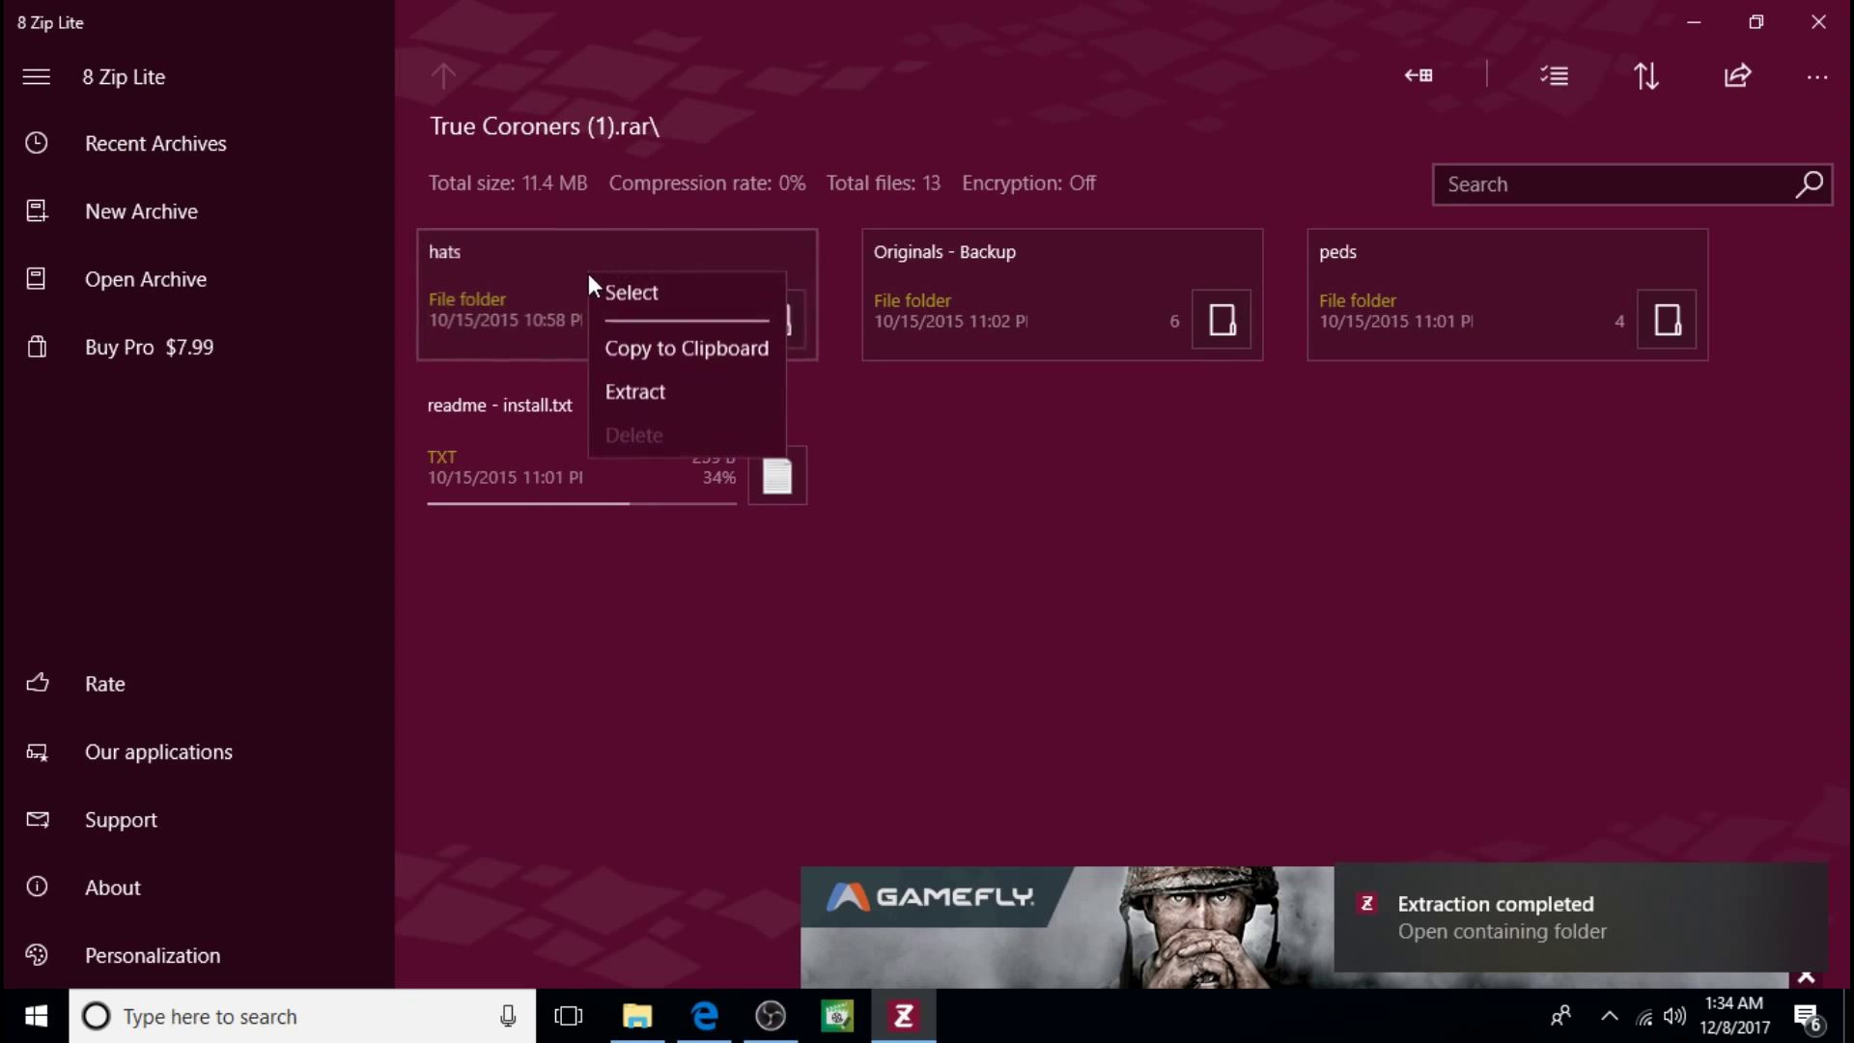
{"action": "left_click", "coordinate": [654, 390]}
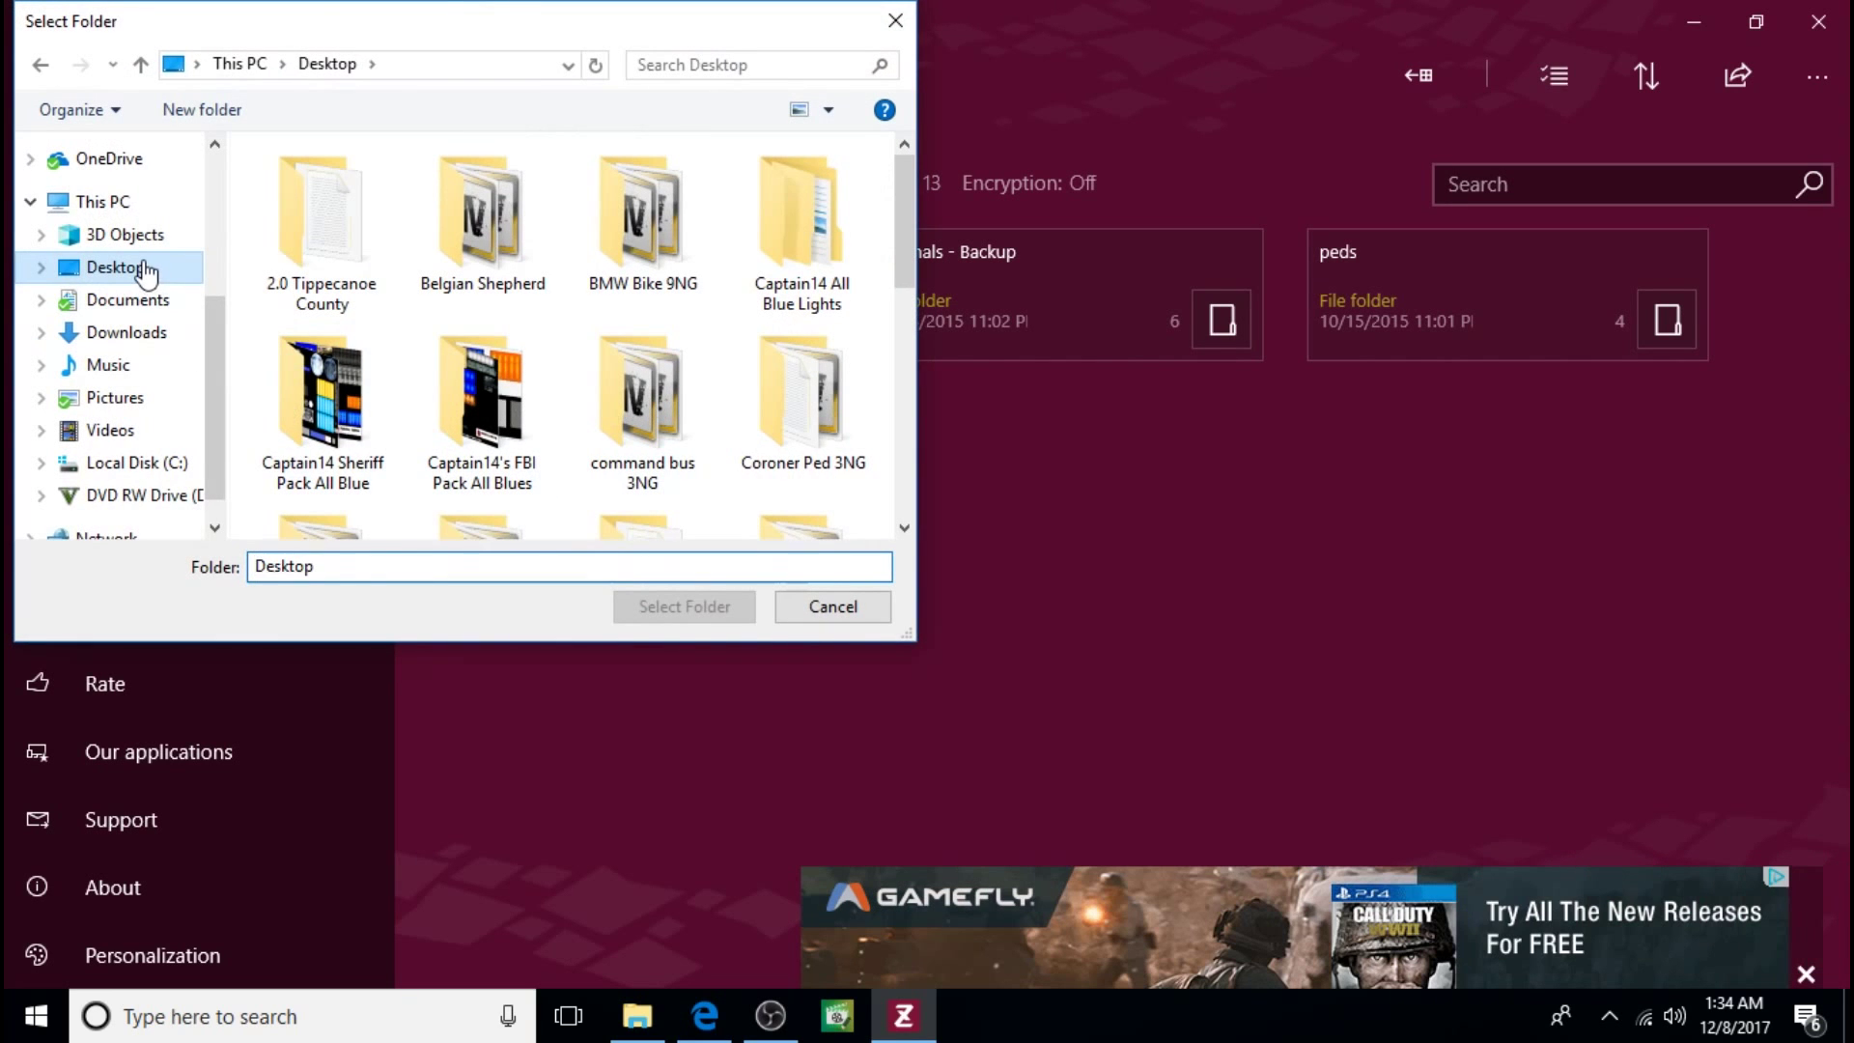
{"action": "left_click", "coordinate": [664, 608]}
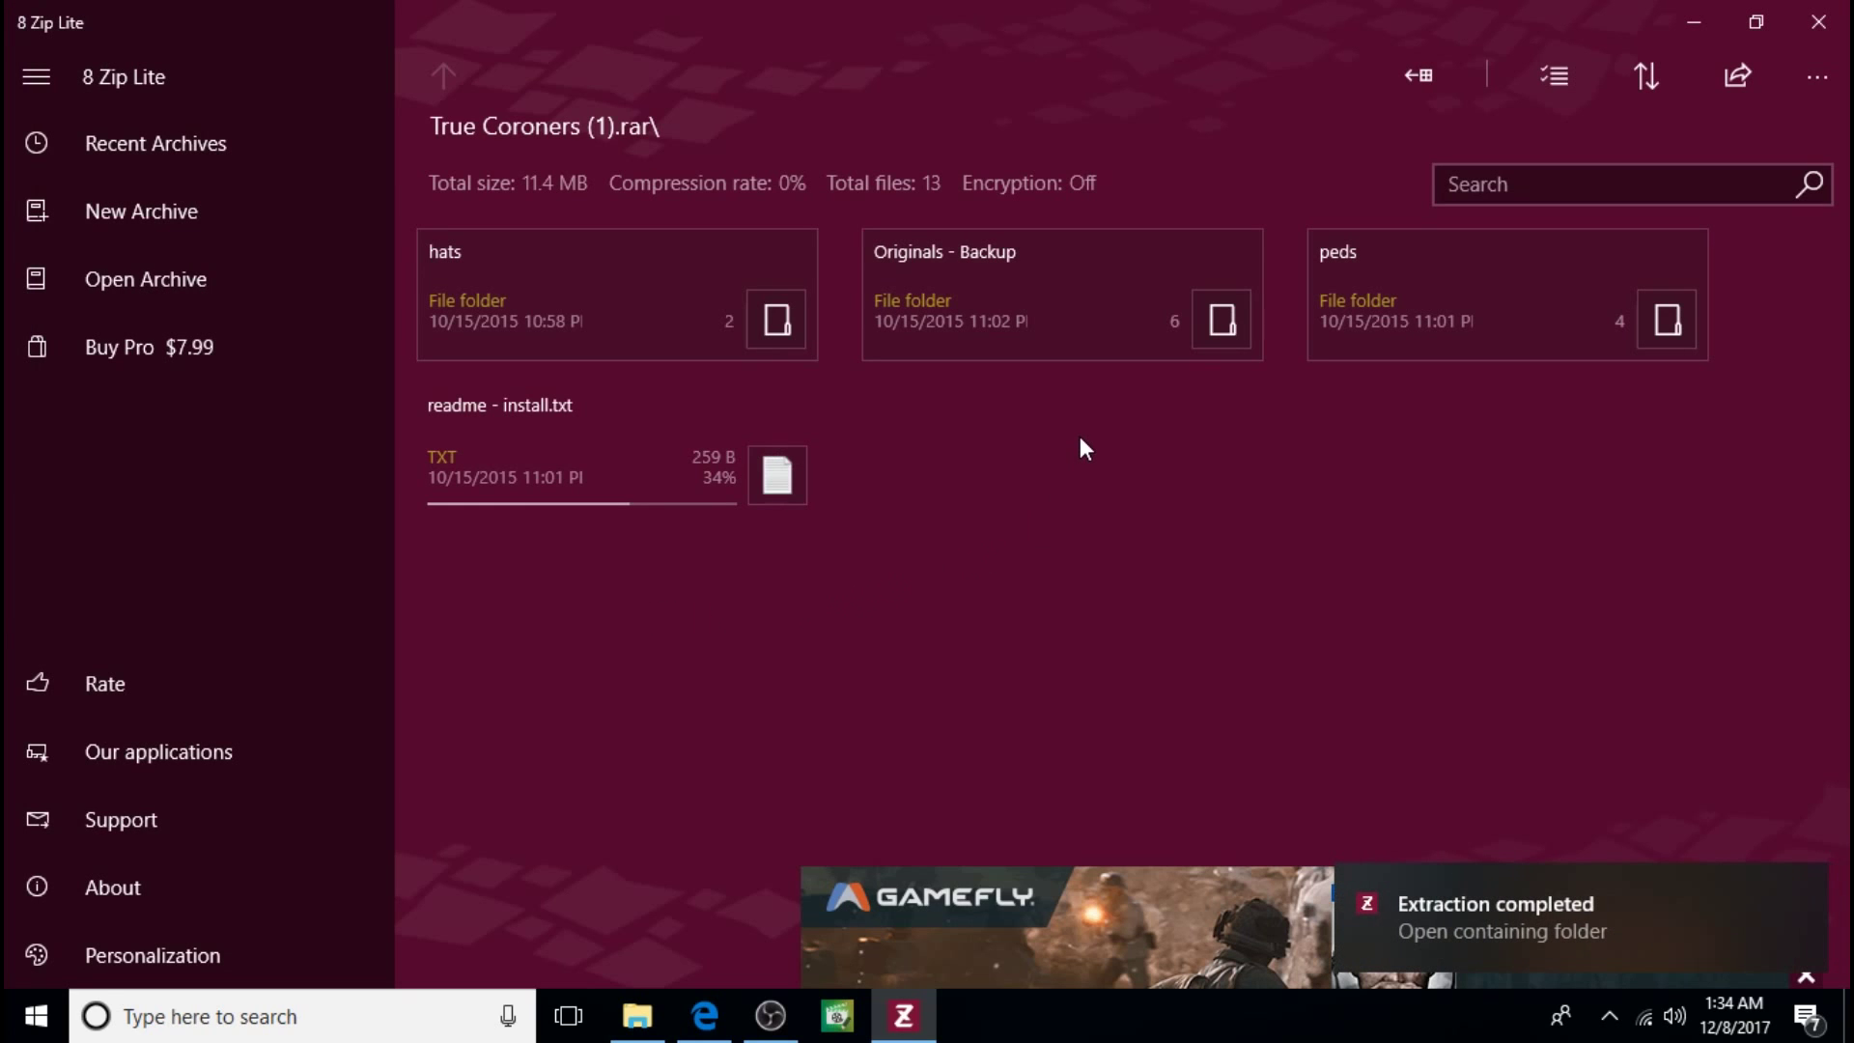
Step: Extract the peds folder to the Desktop
{"action": "right_click", "coordinate": [1390, 275]}
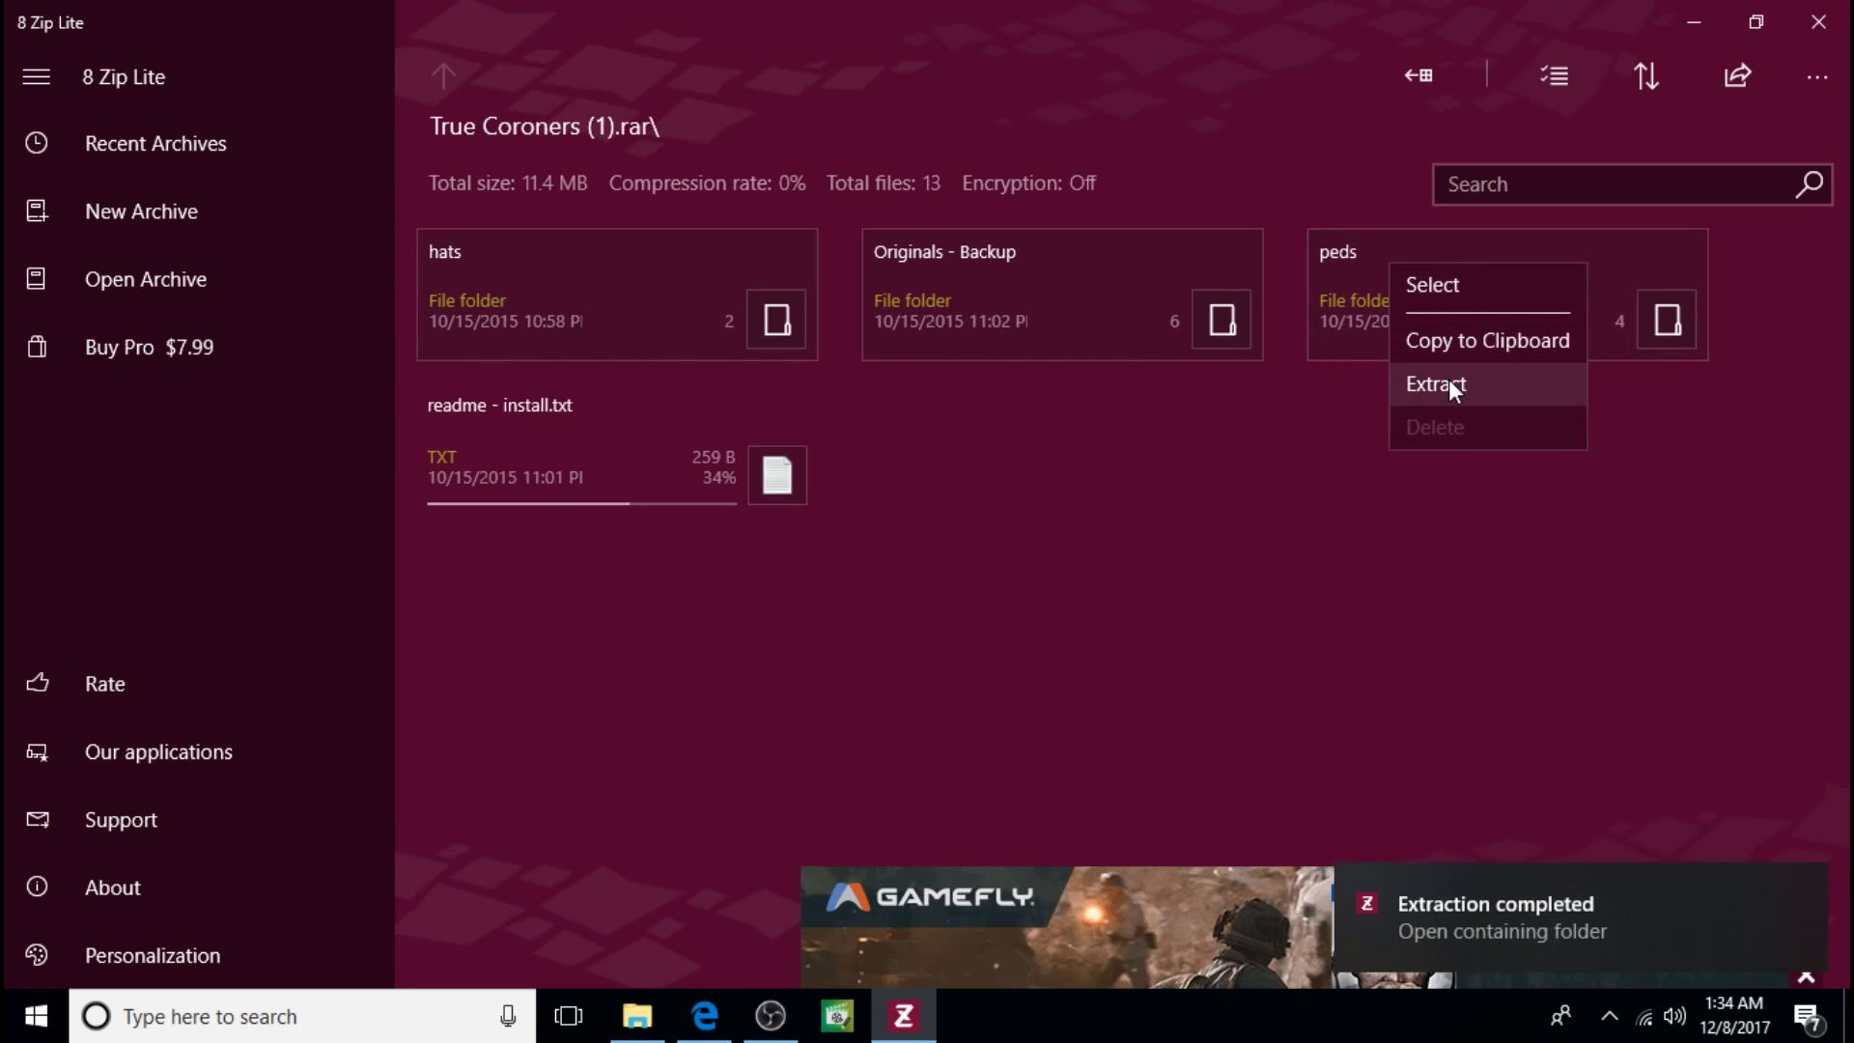
{"action": "left_click", "coordinate": [1450, 384]}
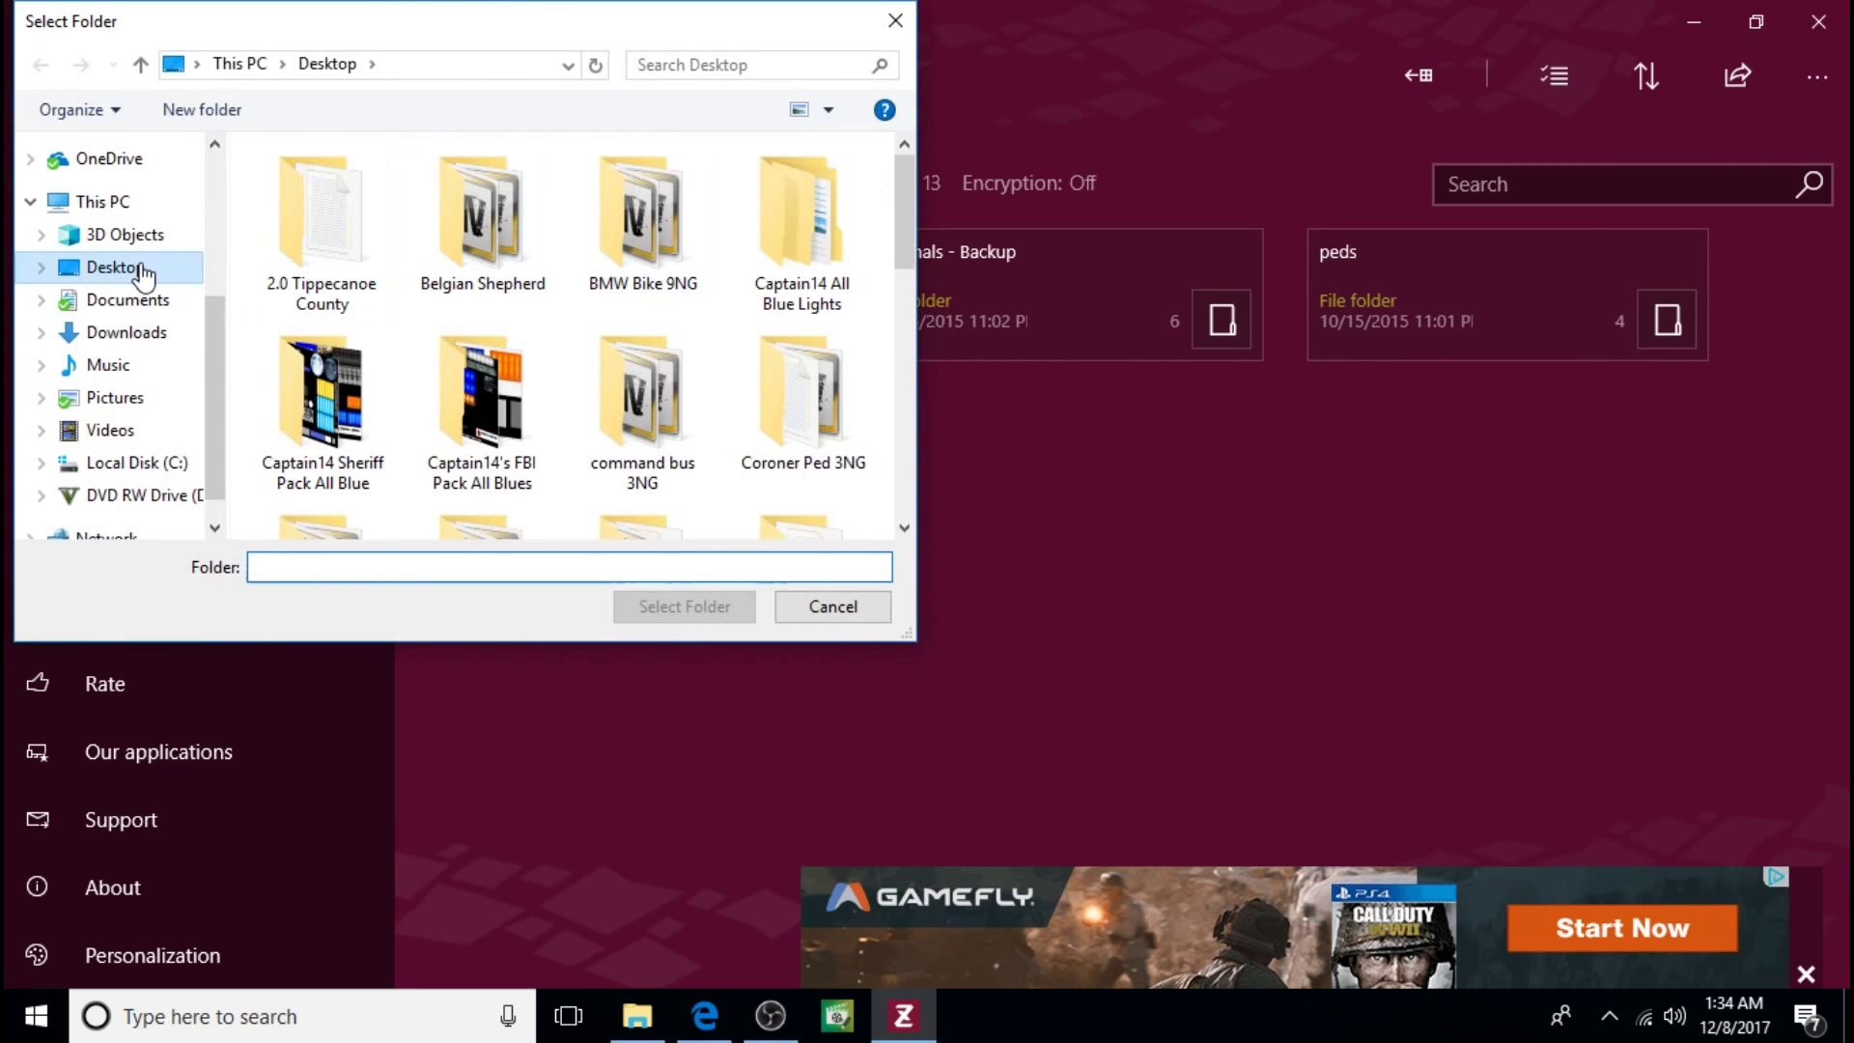
{"action": "left_click", "coordinate": [125, 266]}
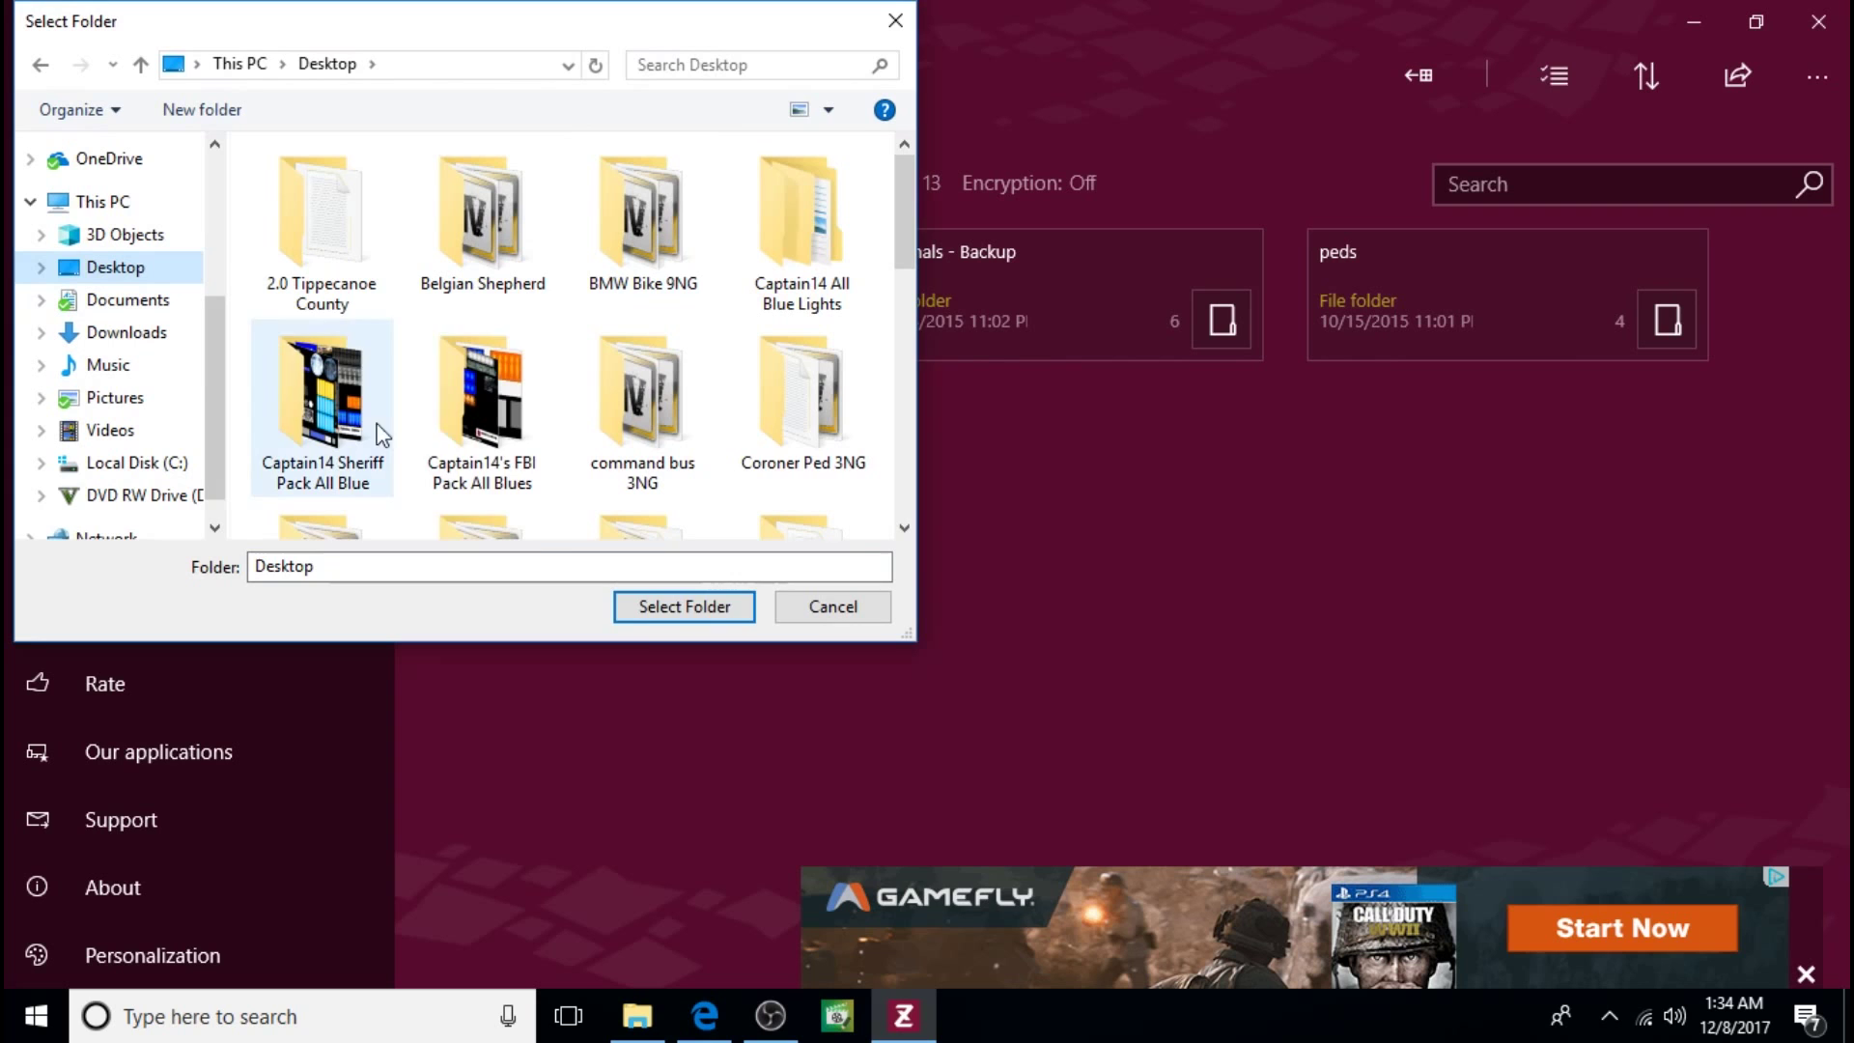
{"action": "left_click", "coordinate": [632, 606]}
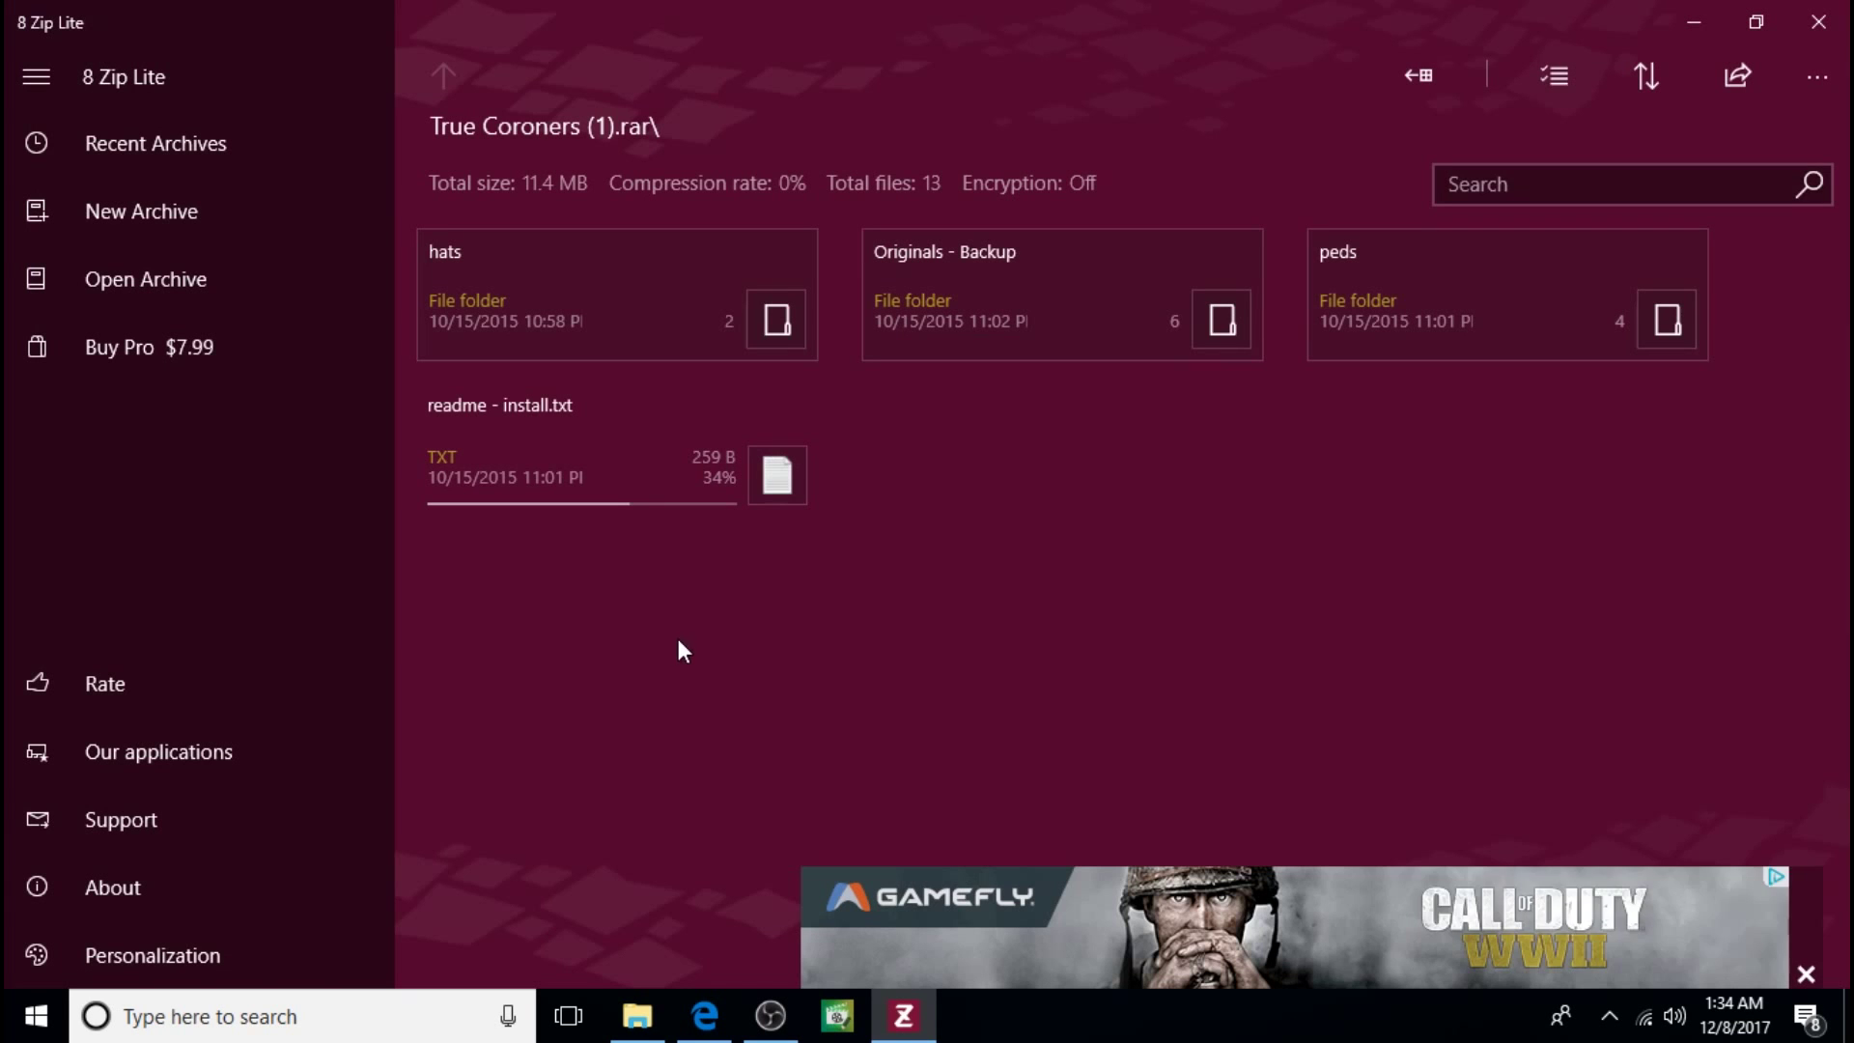
Step: Close 8 Zip Lite and open the Downloads folder in File Explorer
{"action": "key", "text": "alt+F4"}
{"action": "left_click", "coordinate": [632, 1013]}
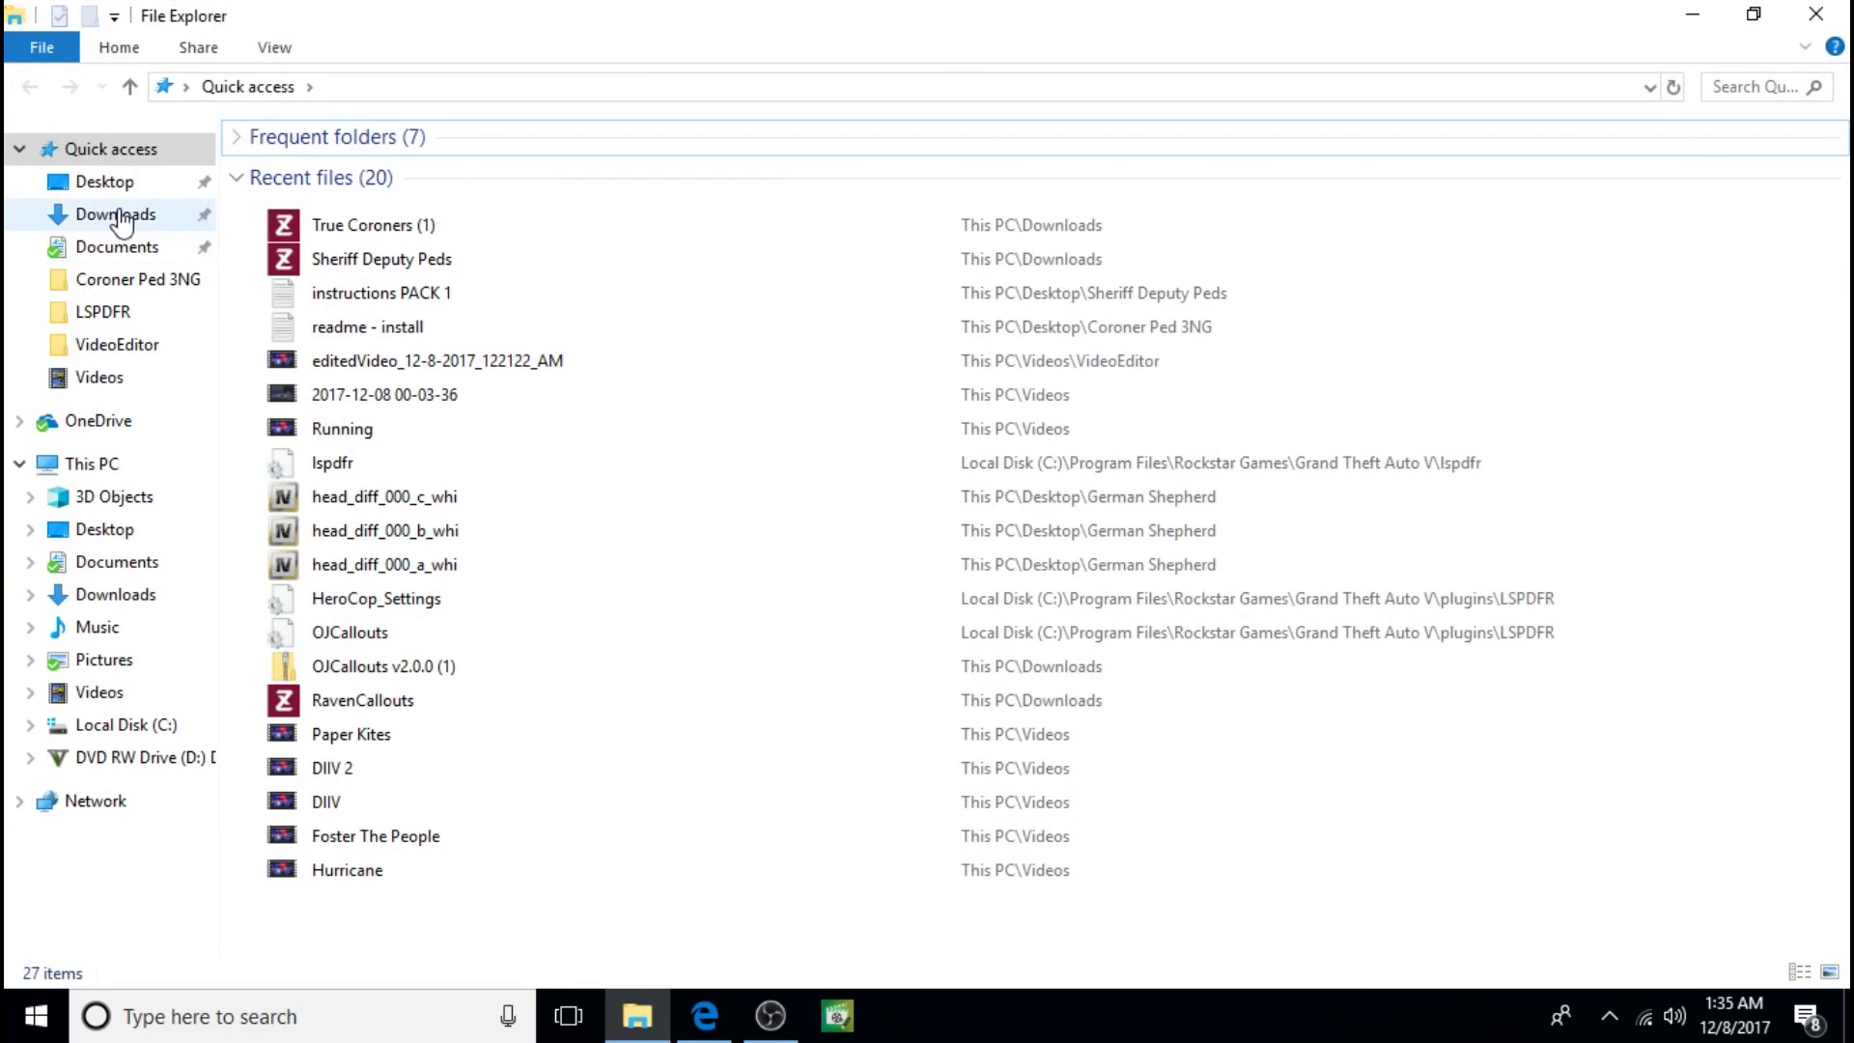
{"action": "left_click", "coordinate": [118, 214]}
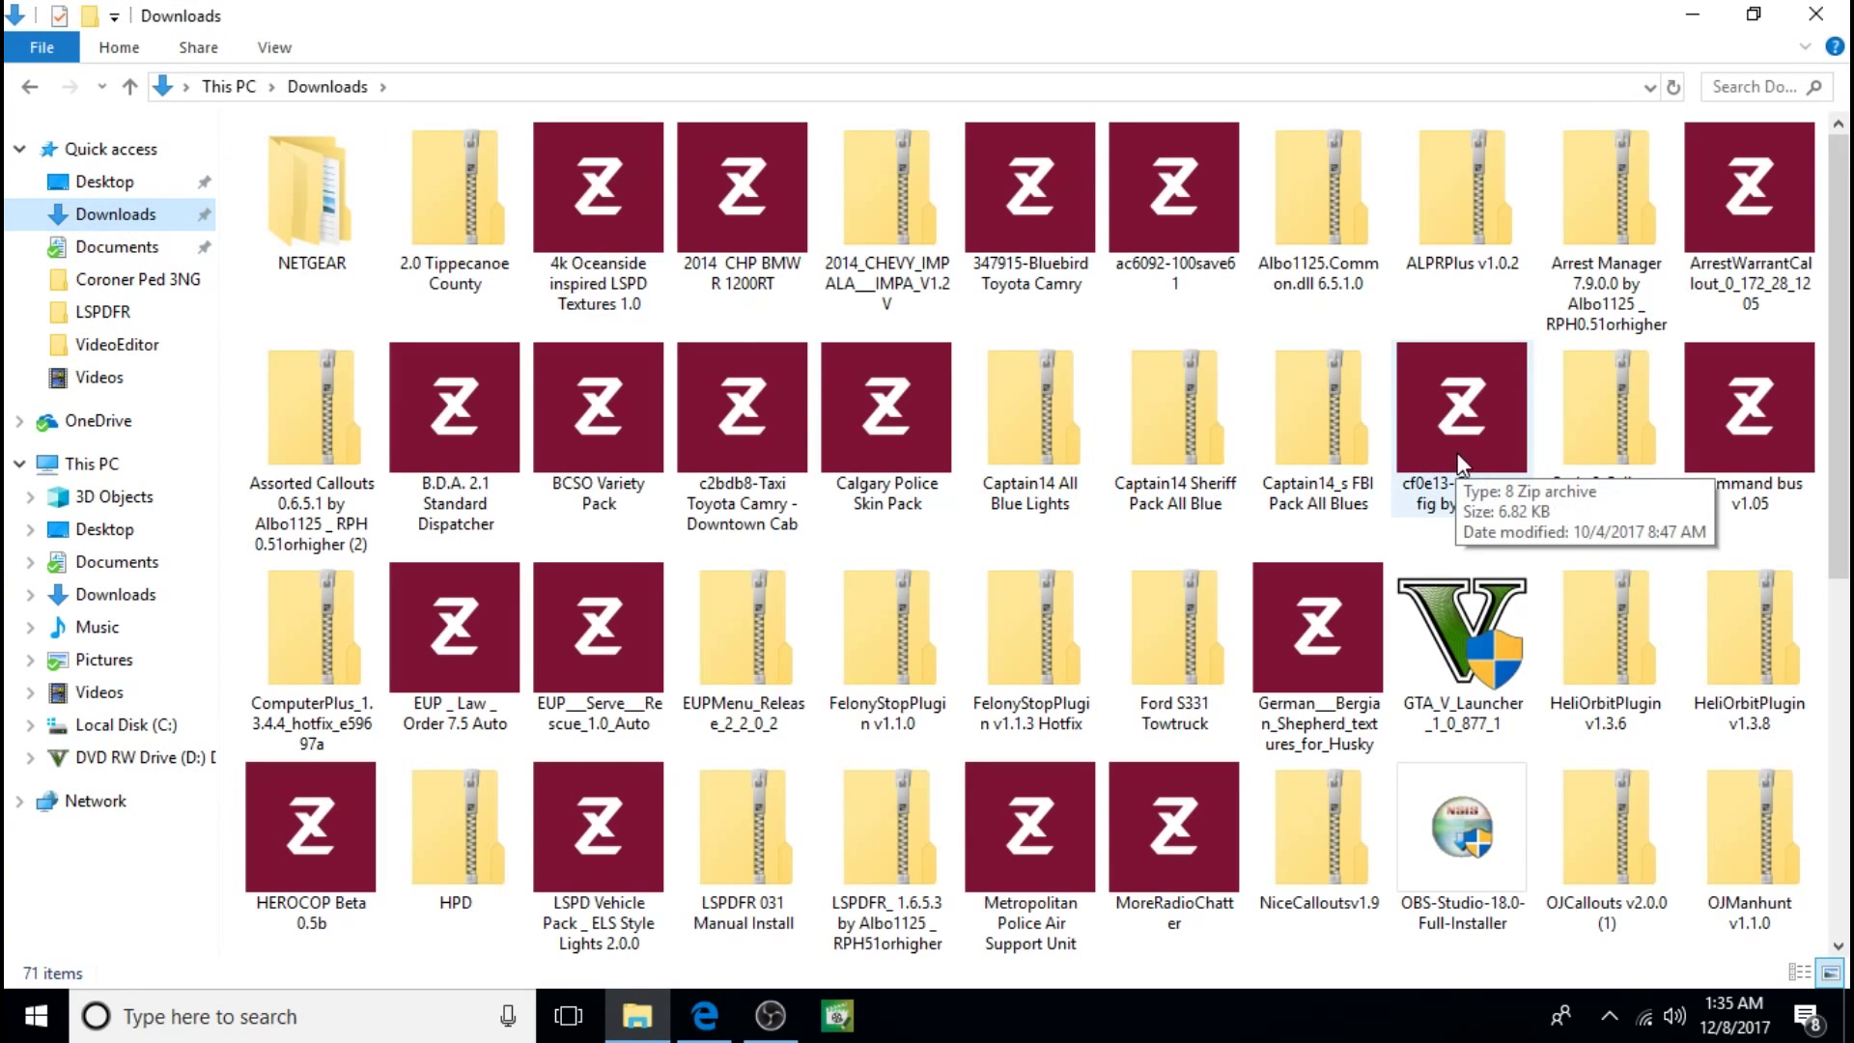
{"action": "scroll", "coordinate": [1538, 461], "scroll_direction": "down", "scroll_amount": 5}
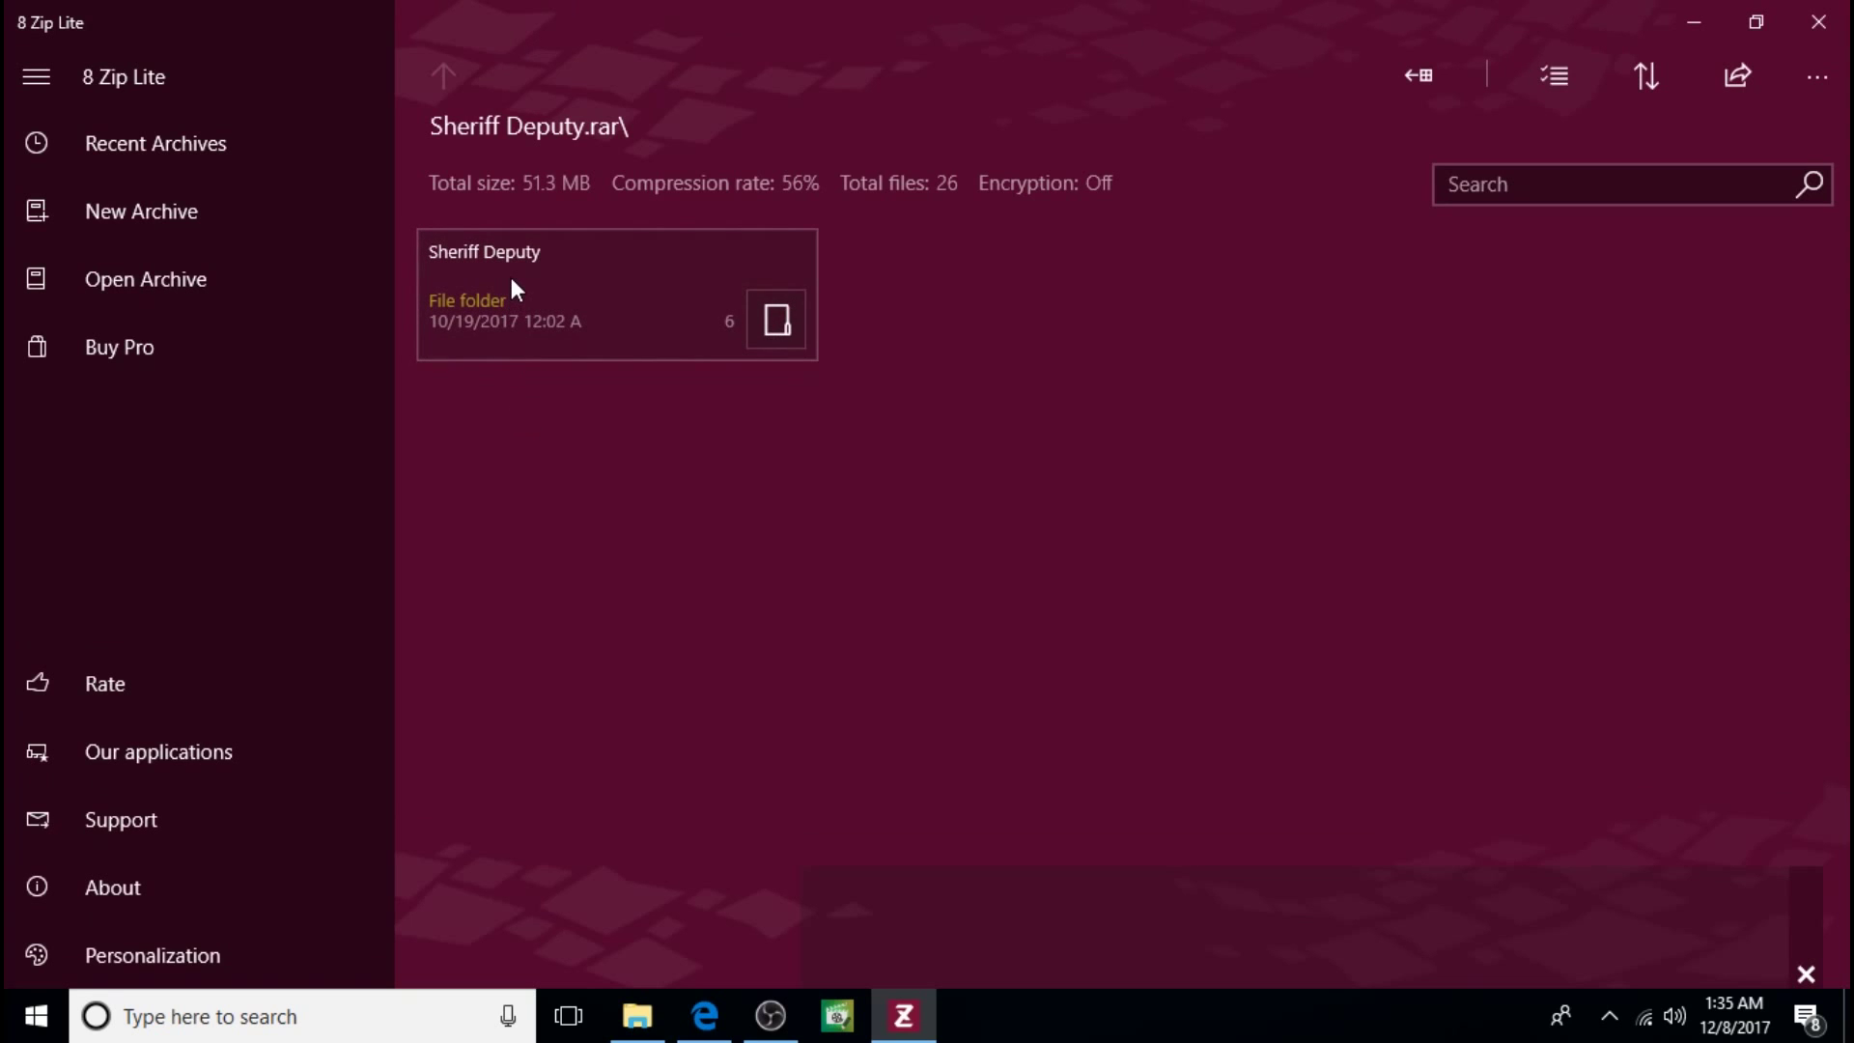
Step: Extract the Sheriff Deputy folder from Sheriff Deputy.rar to the Desktop
{"action": "right_click", "coordinate": [510, 267]}
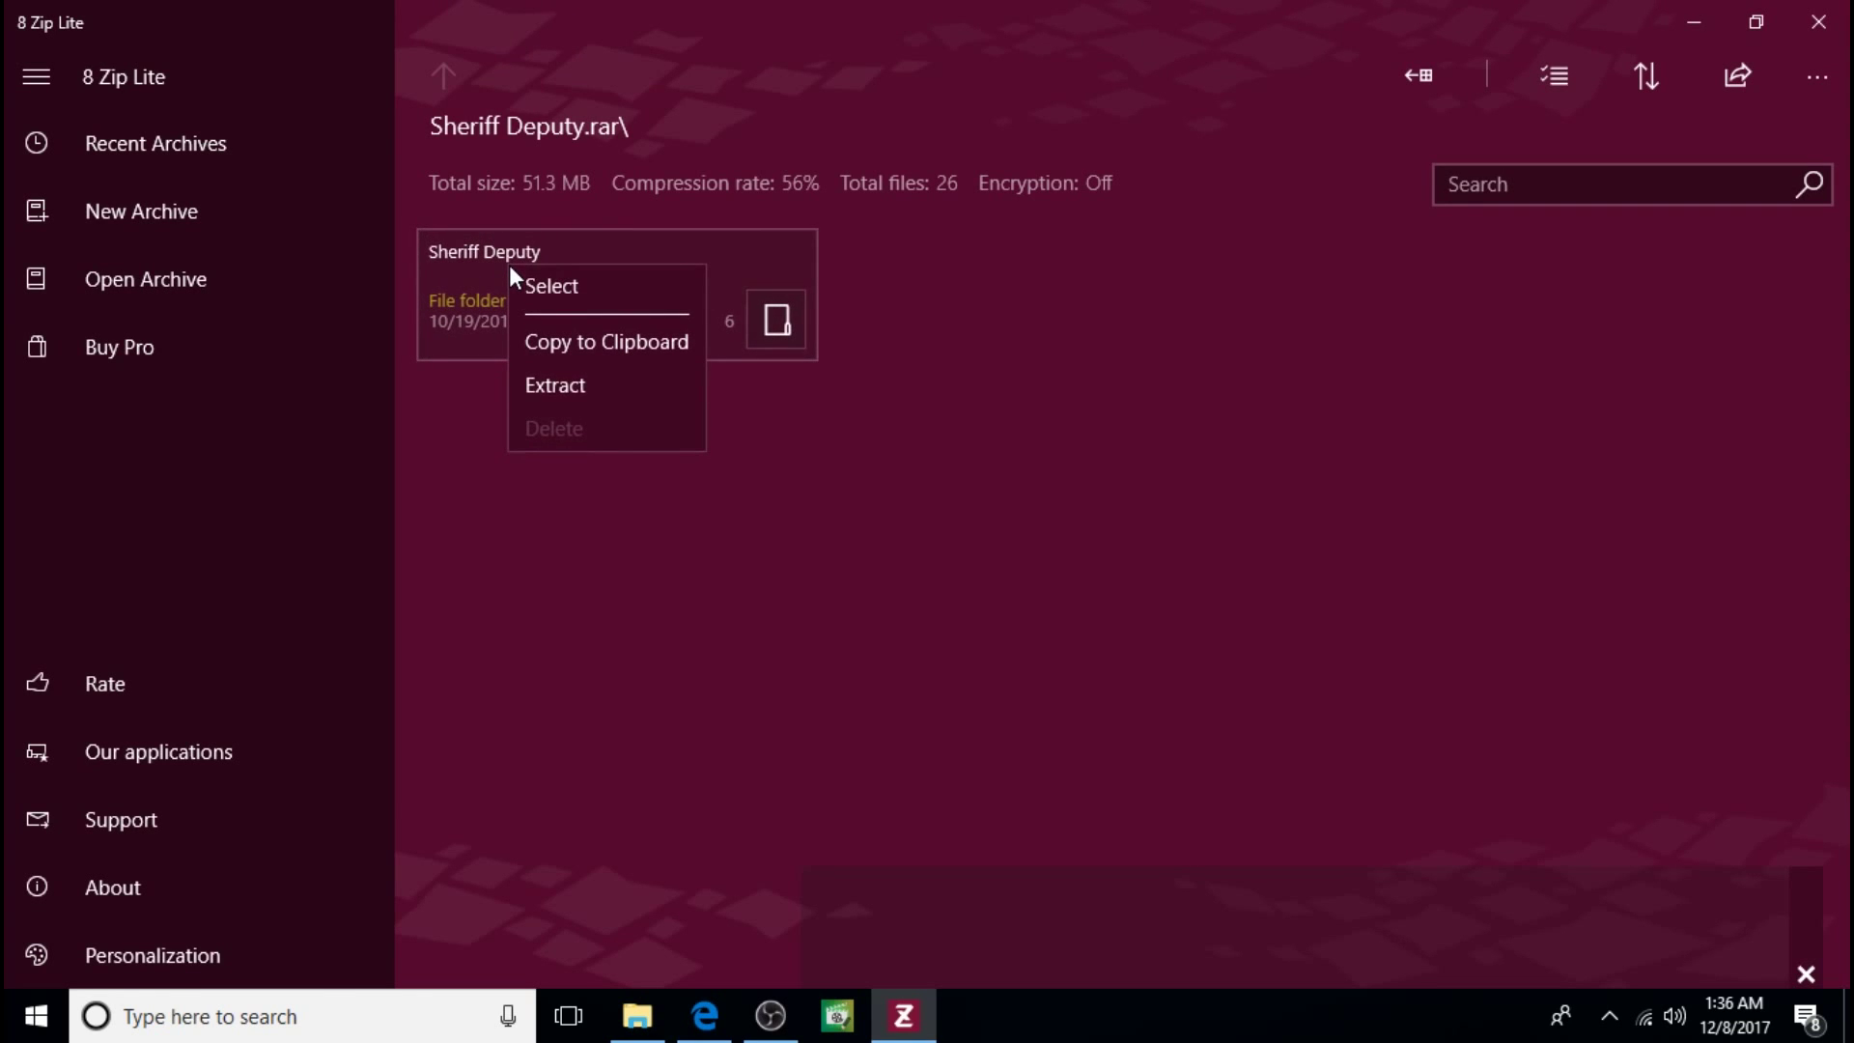
{"action": "left_click", "coordinate": [594, 382]}
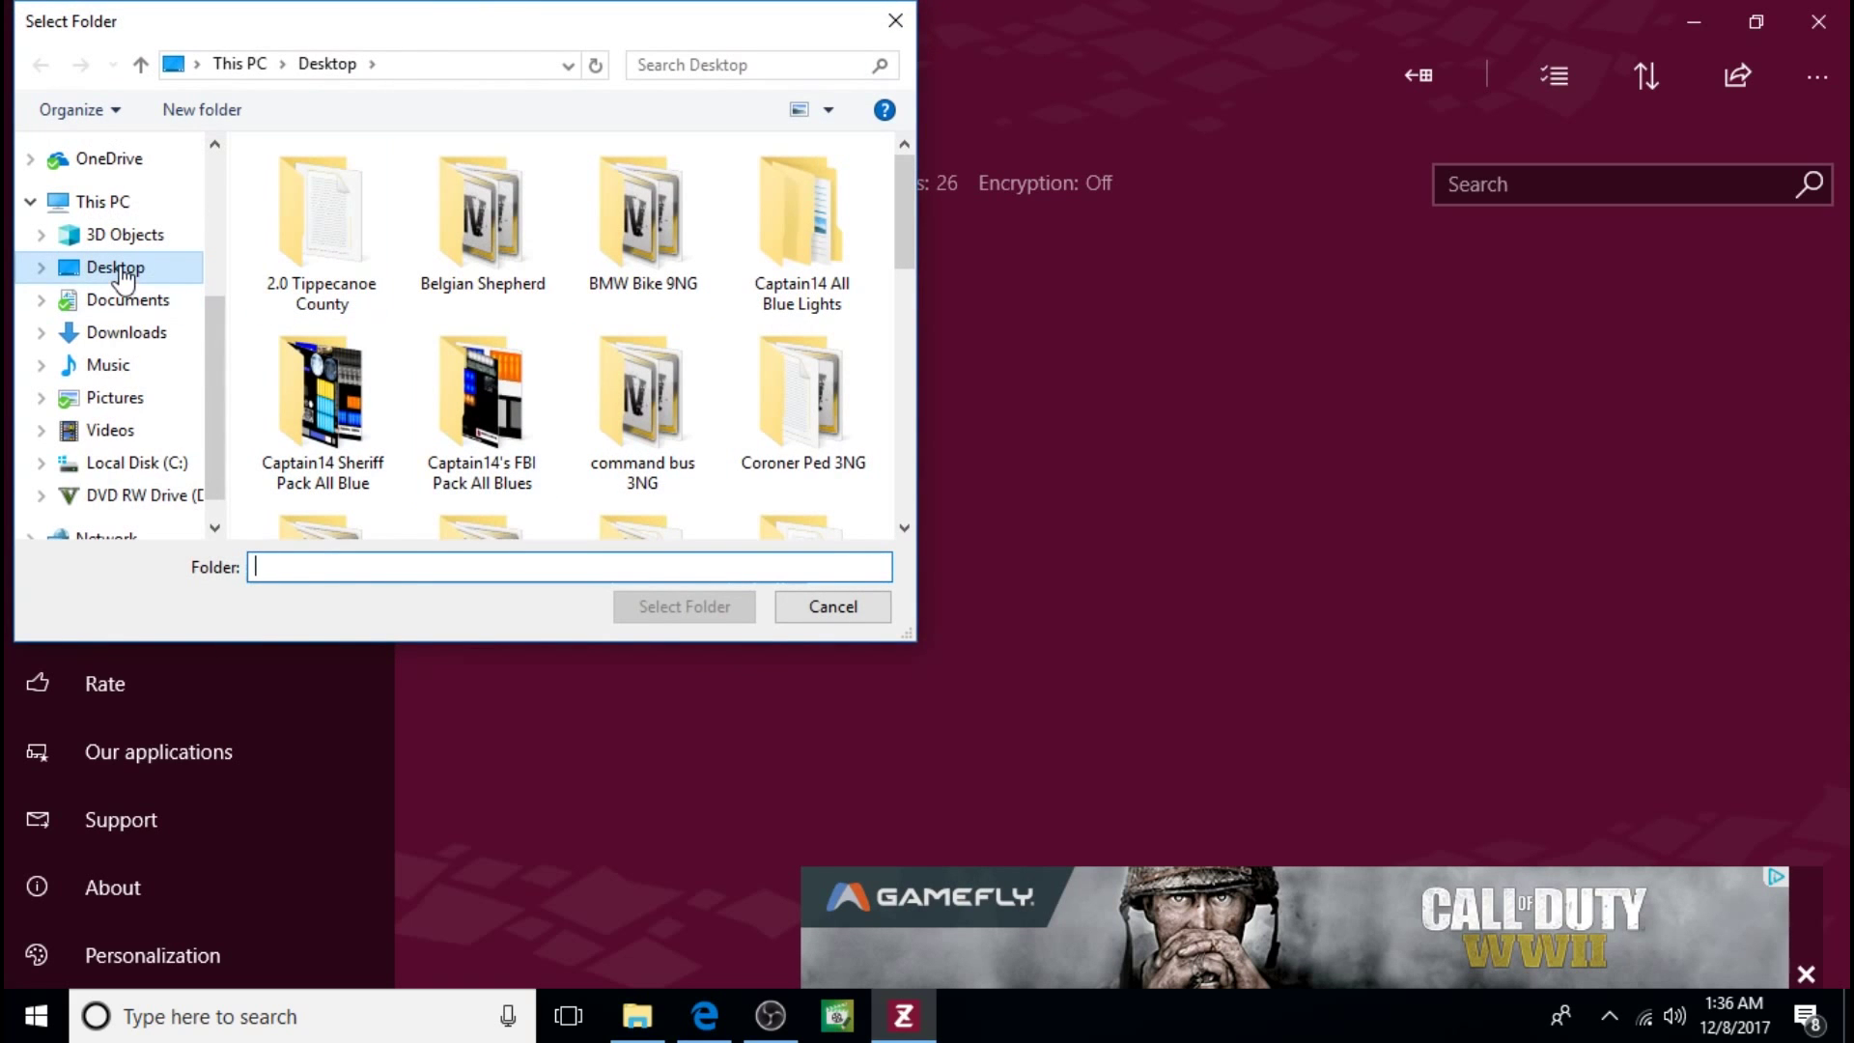
{"action": "left_click", "coordinate": [121, 266]}
{"action": "left_click", "coordinate": [720, 618]}
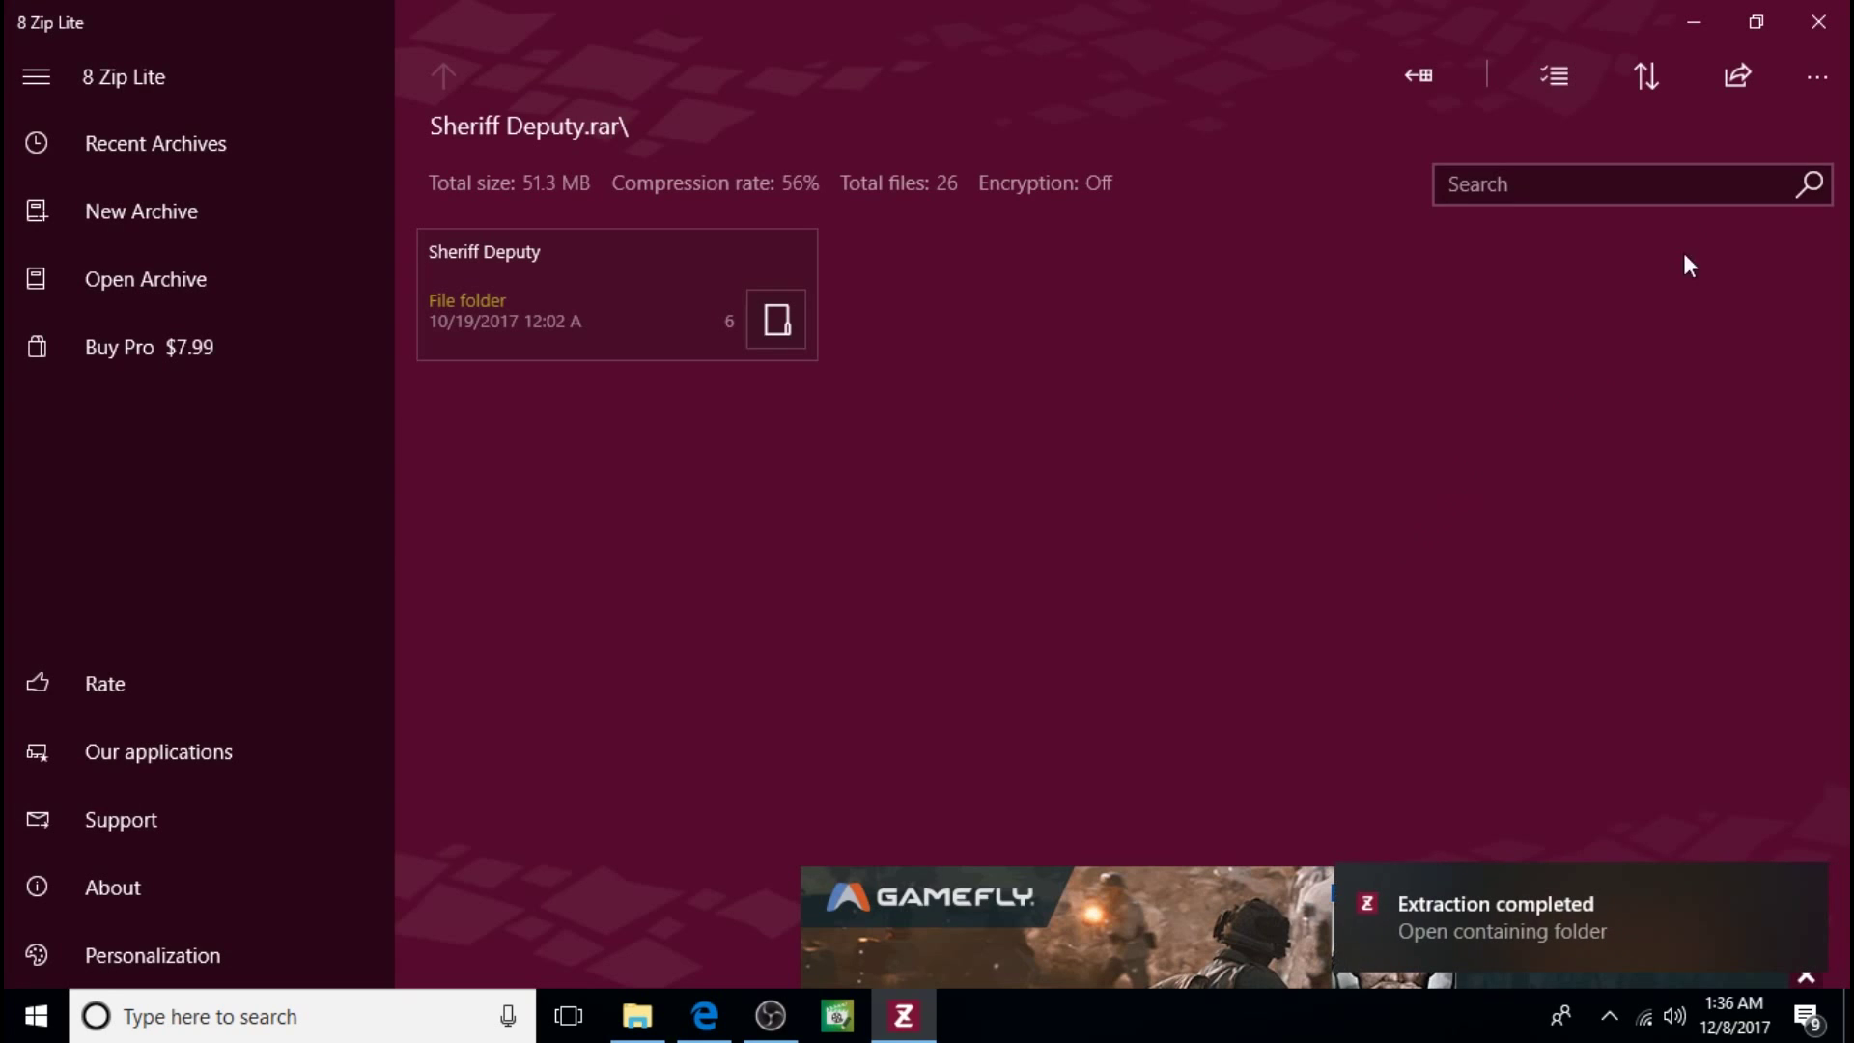
{"action": "left_click", "coordinate": [1818, 21]}
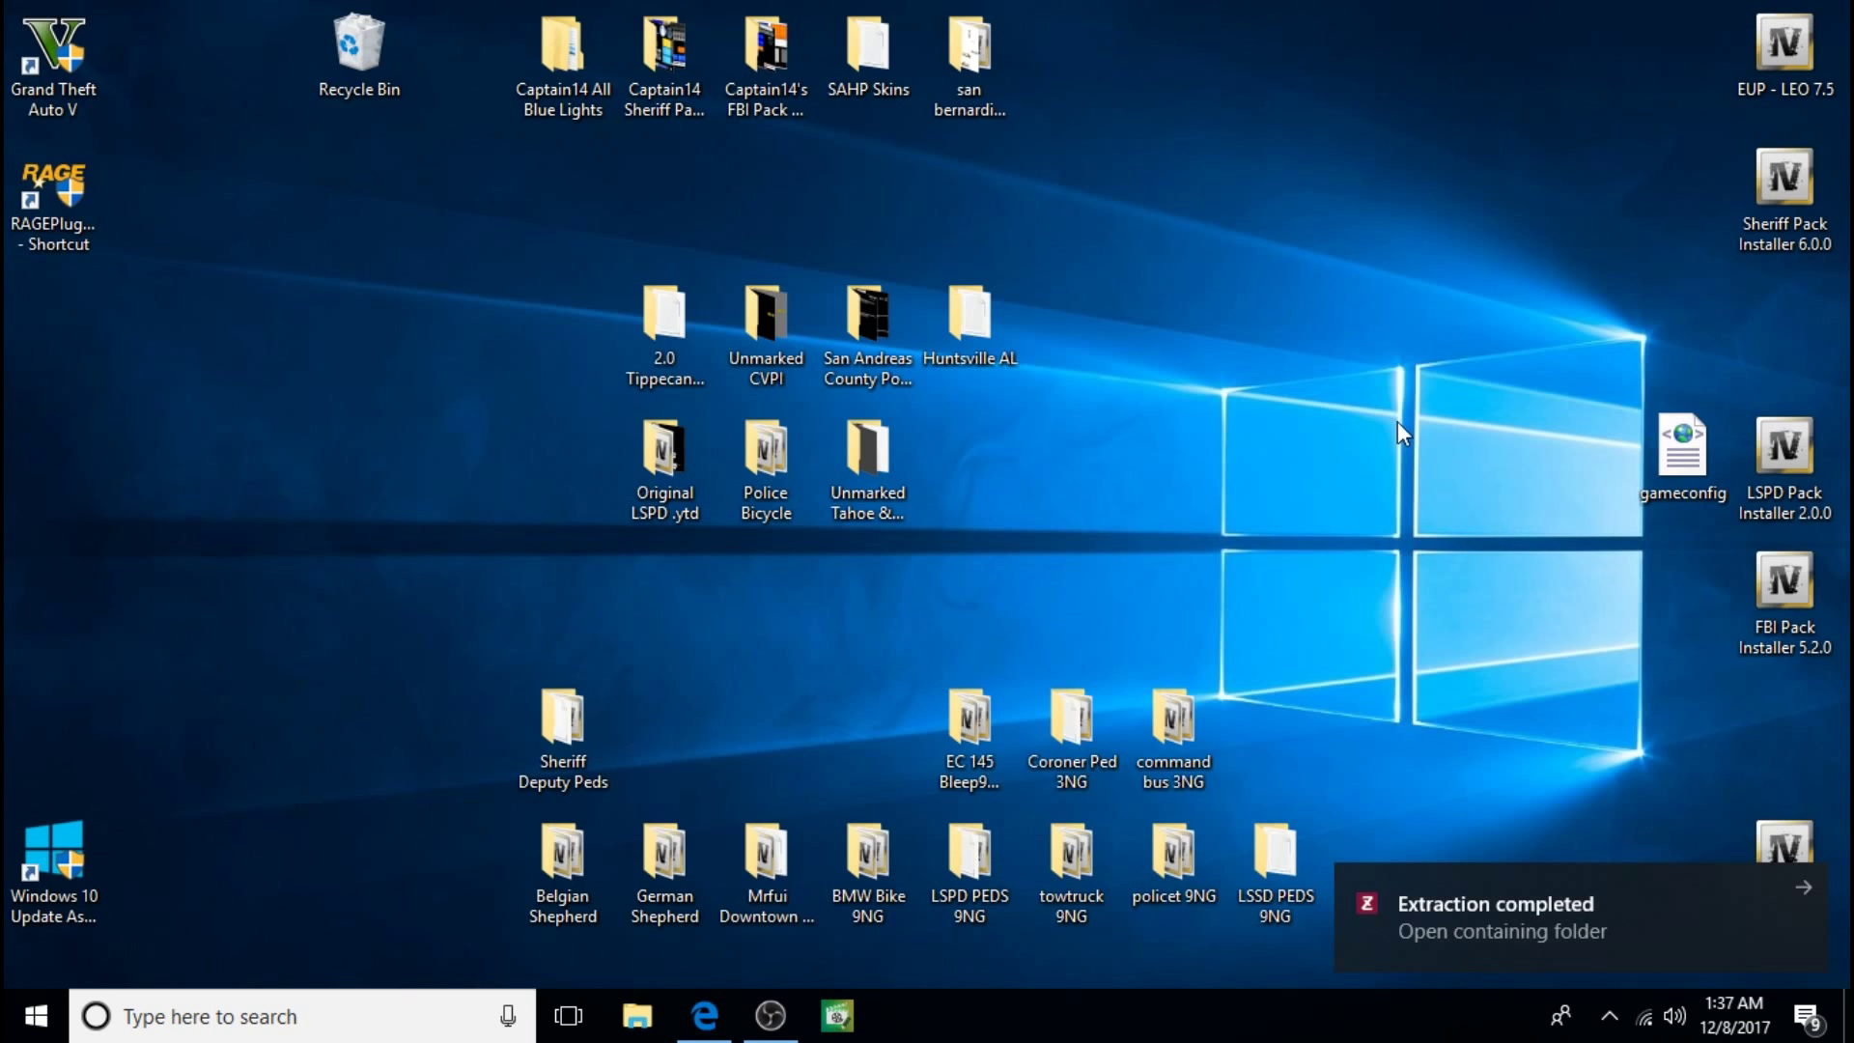
Step: Dismiss the 'Extraction completed' notification
{"action": "left_click", "coordinate": [1801, 886]}
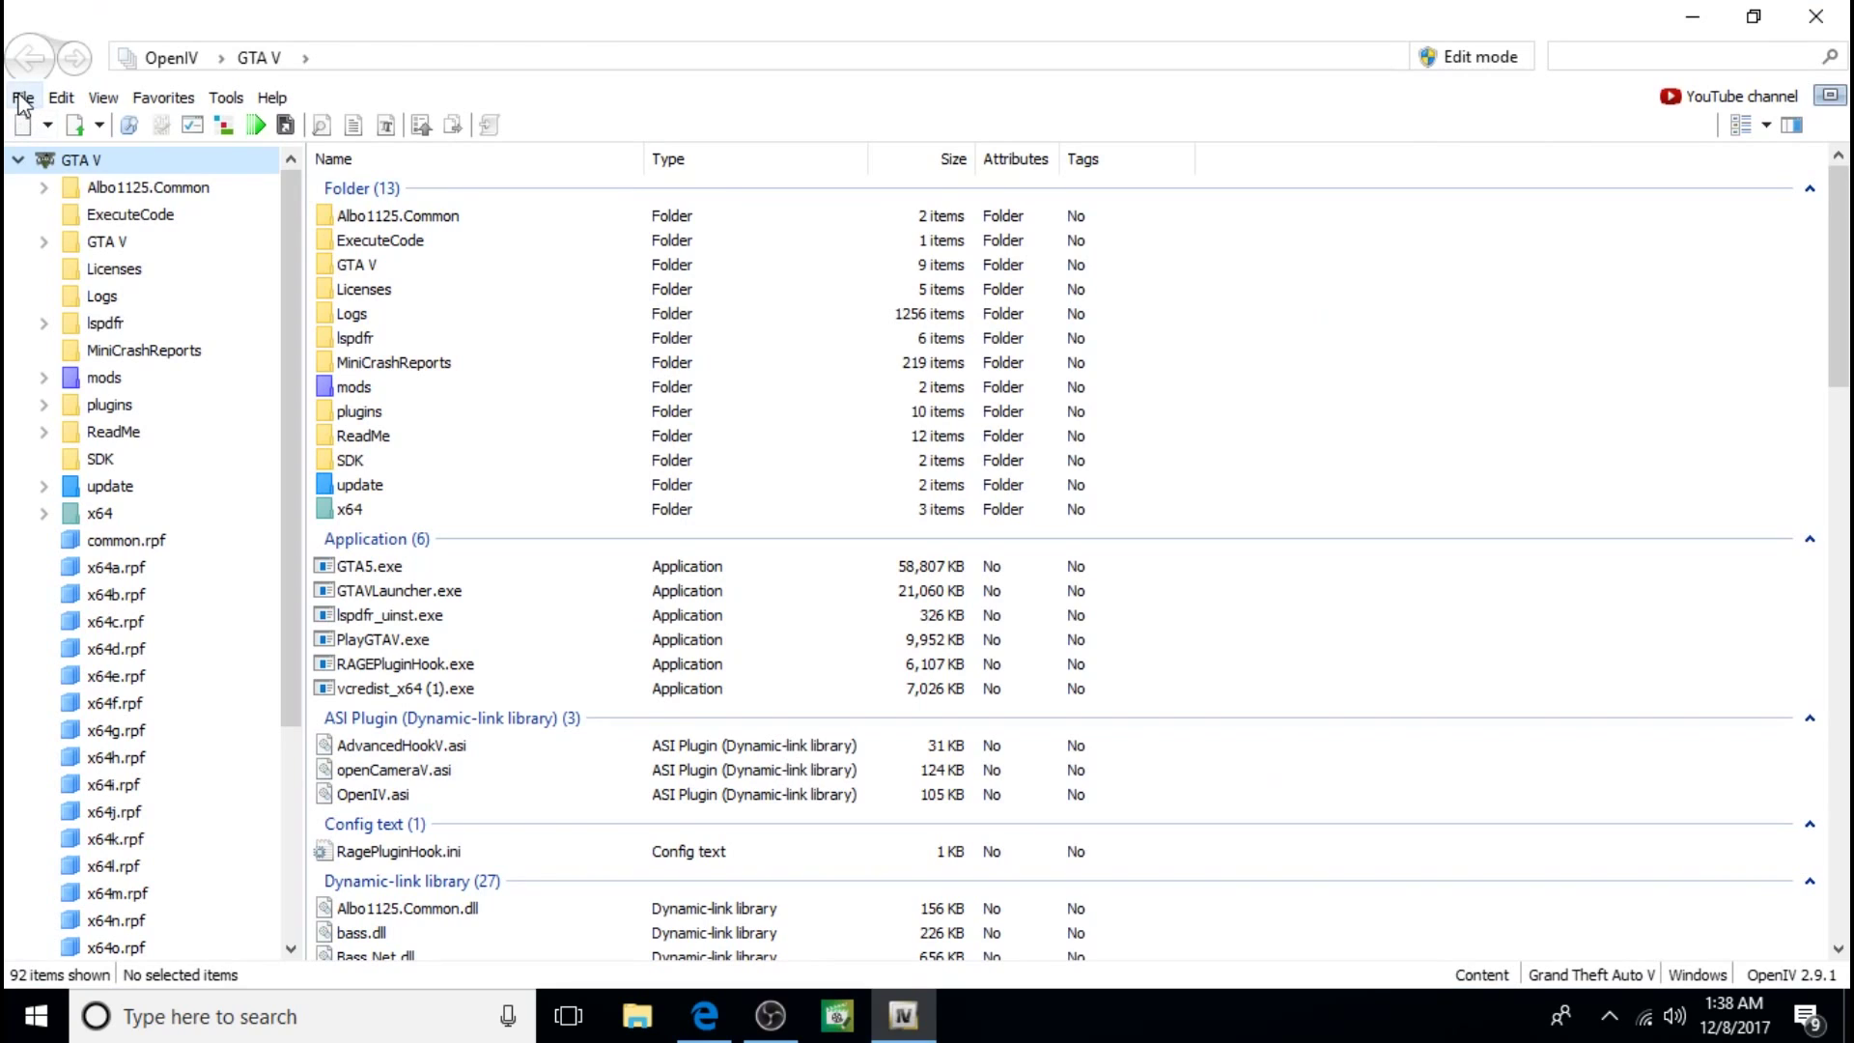
Step: Enable edit mode from the File menu, accept the warning, and select x64e.rpf
{"action": "left_click", "coordinate": [21, 98]}
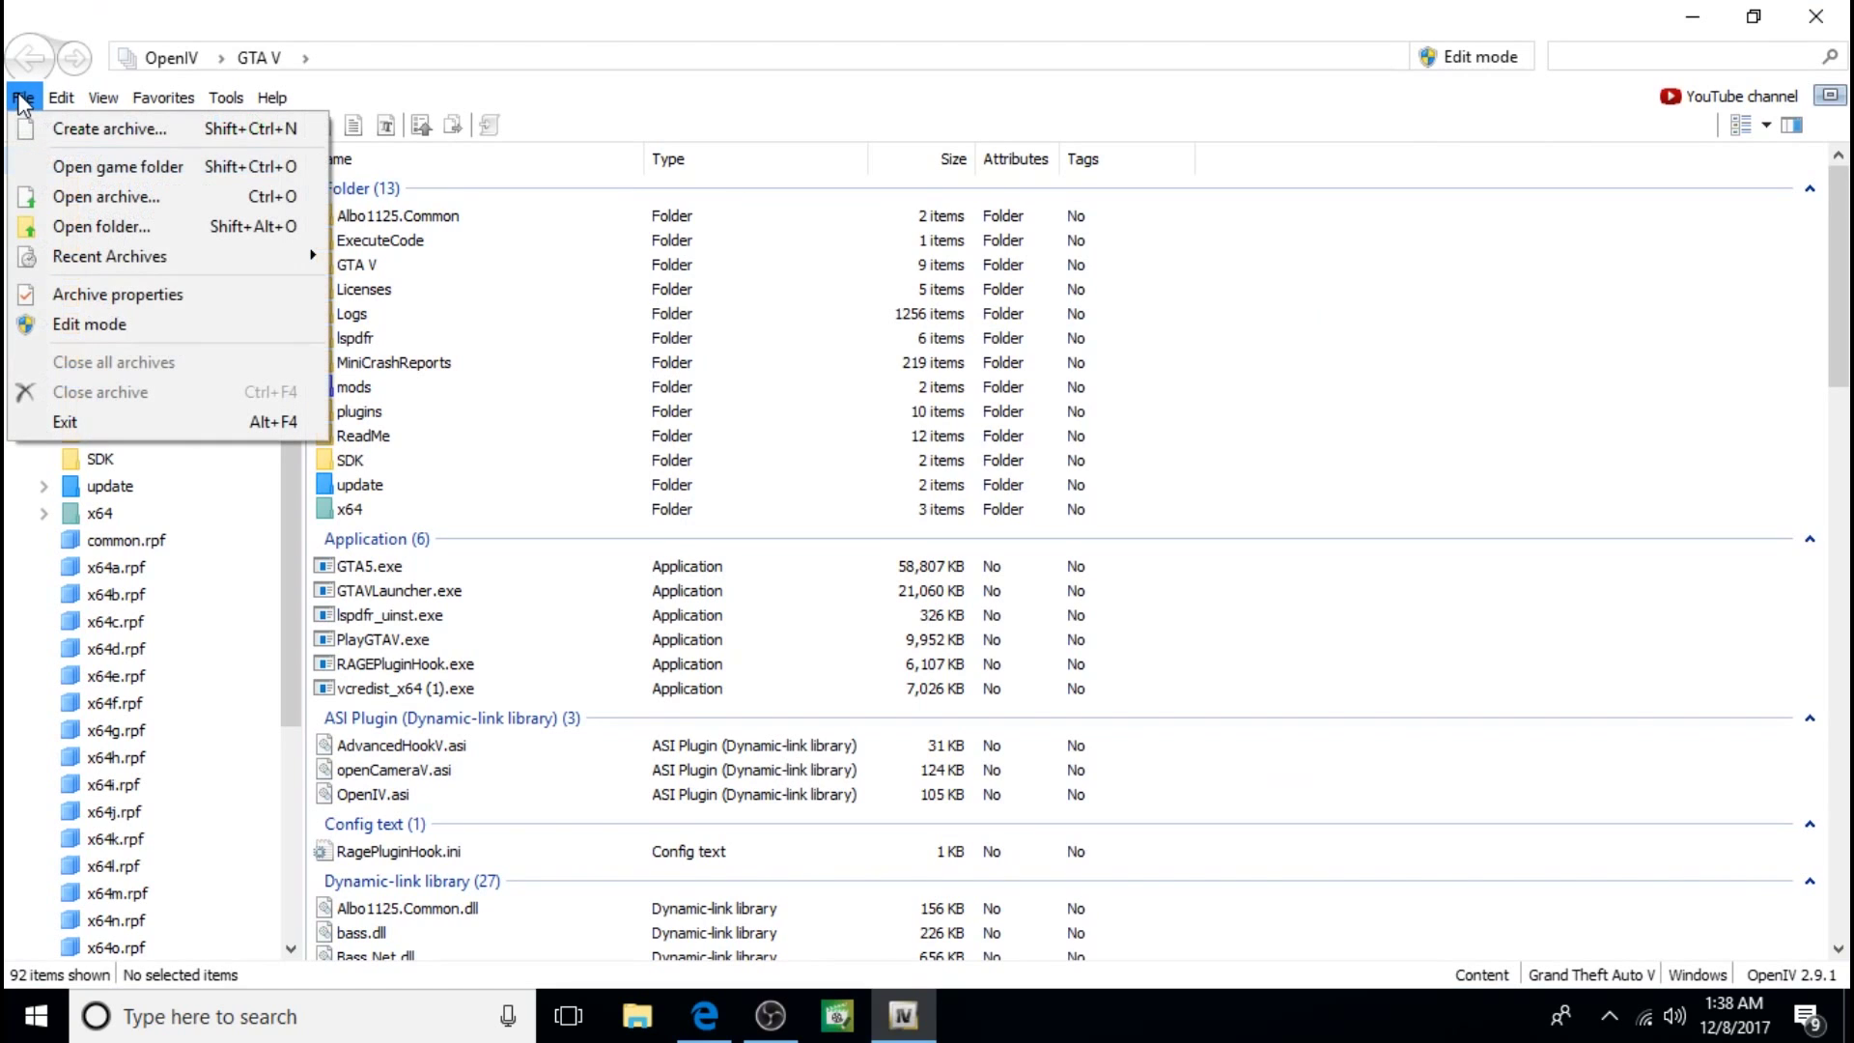
{"action": "left_click", "coordinate": [73, 321]}
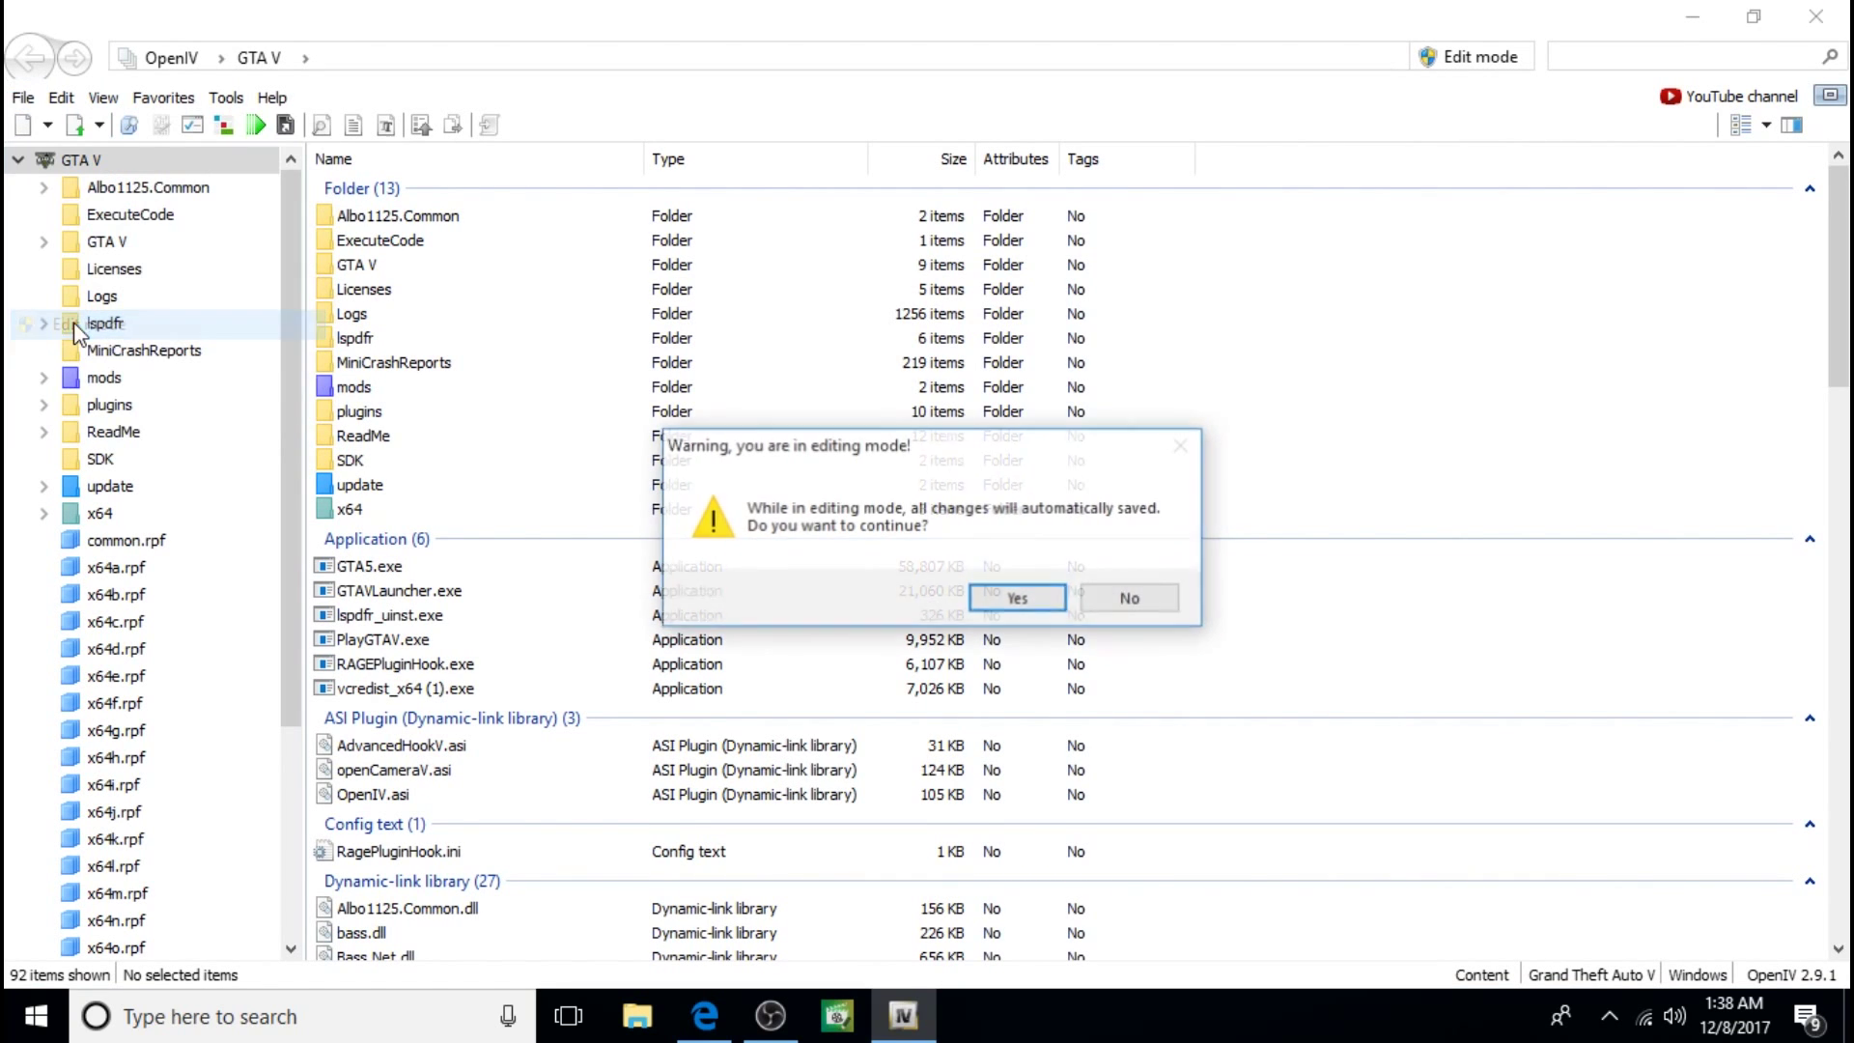
{"action": "left_click", "coordinate": [1009, 598]}
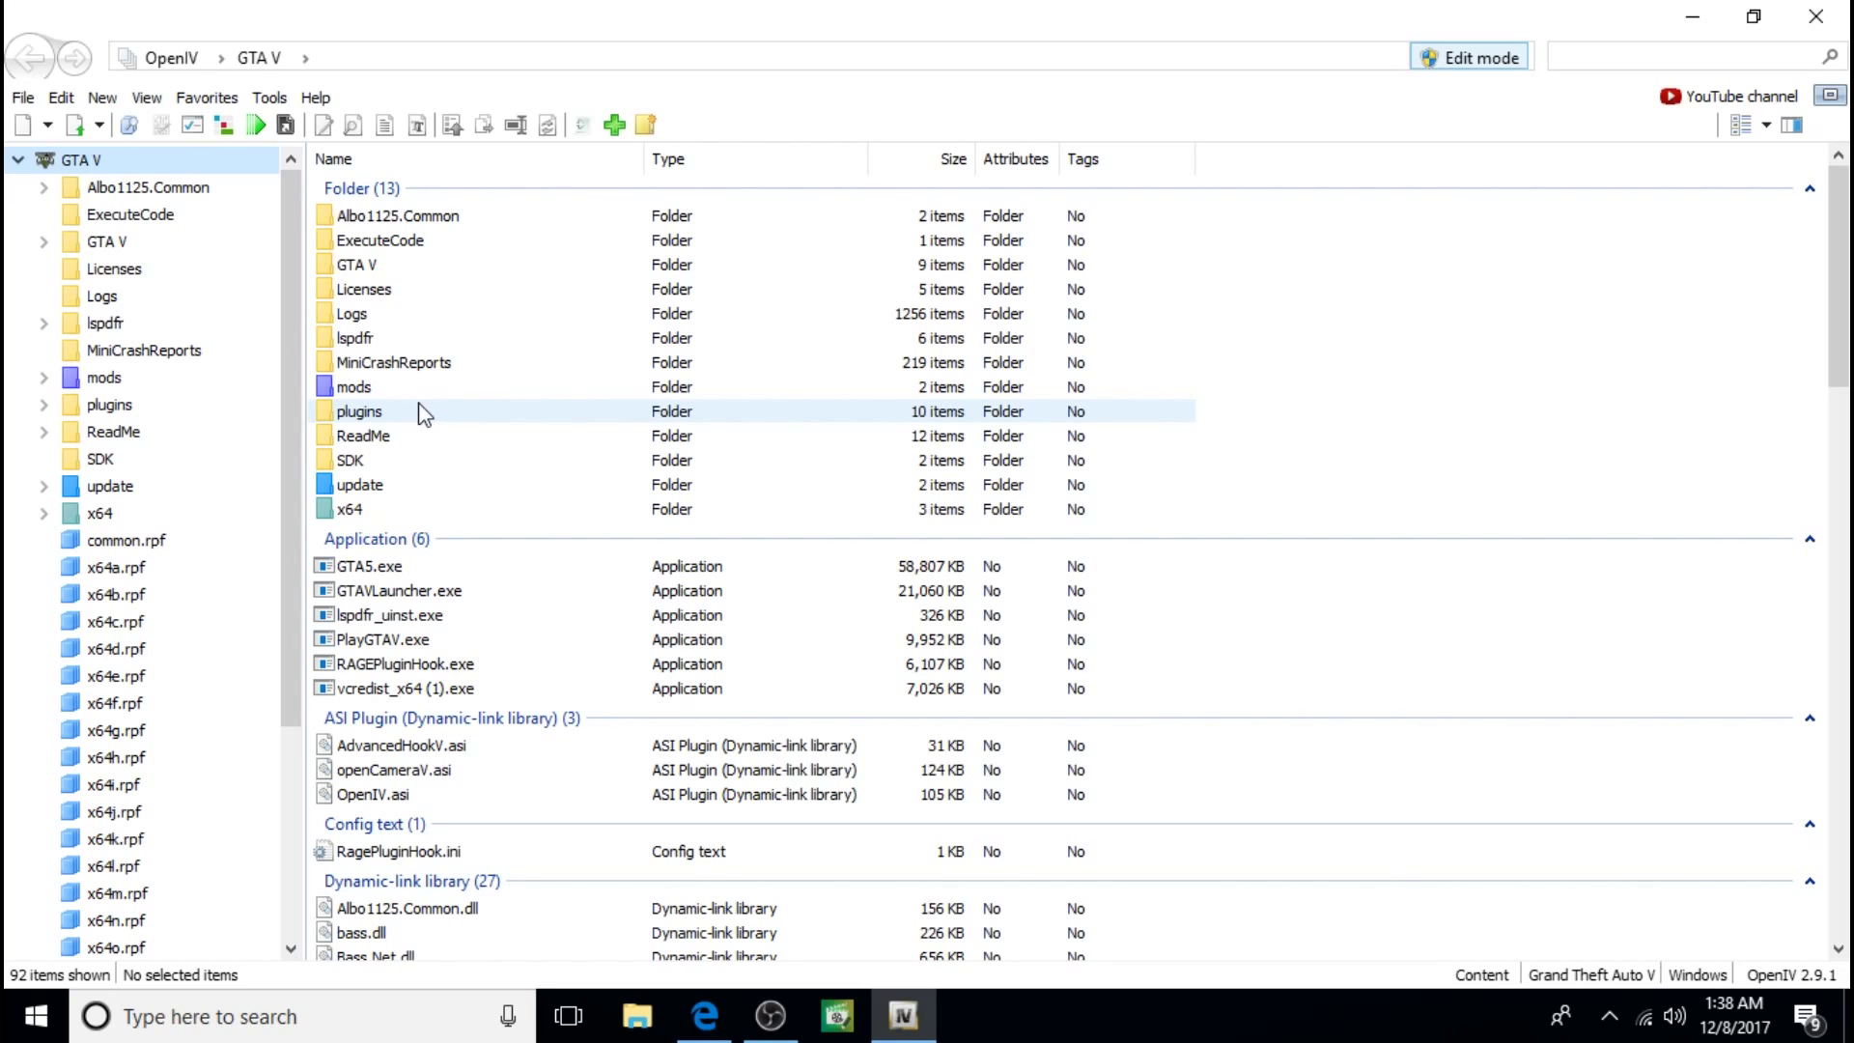
{"action": "scroll", "coordinate": [406, 405], "scroll_direction": "down", "scroll_amount": 15}
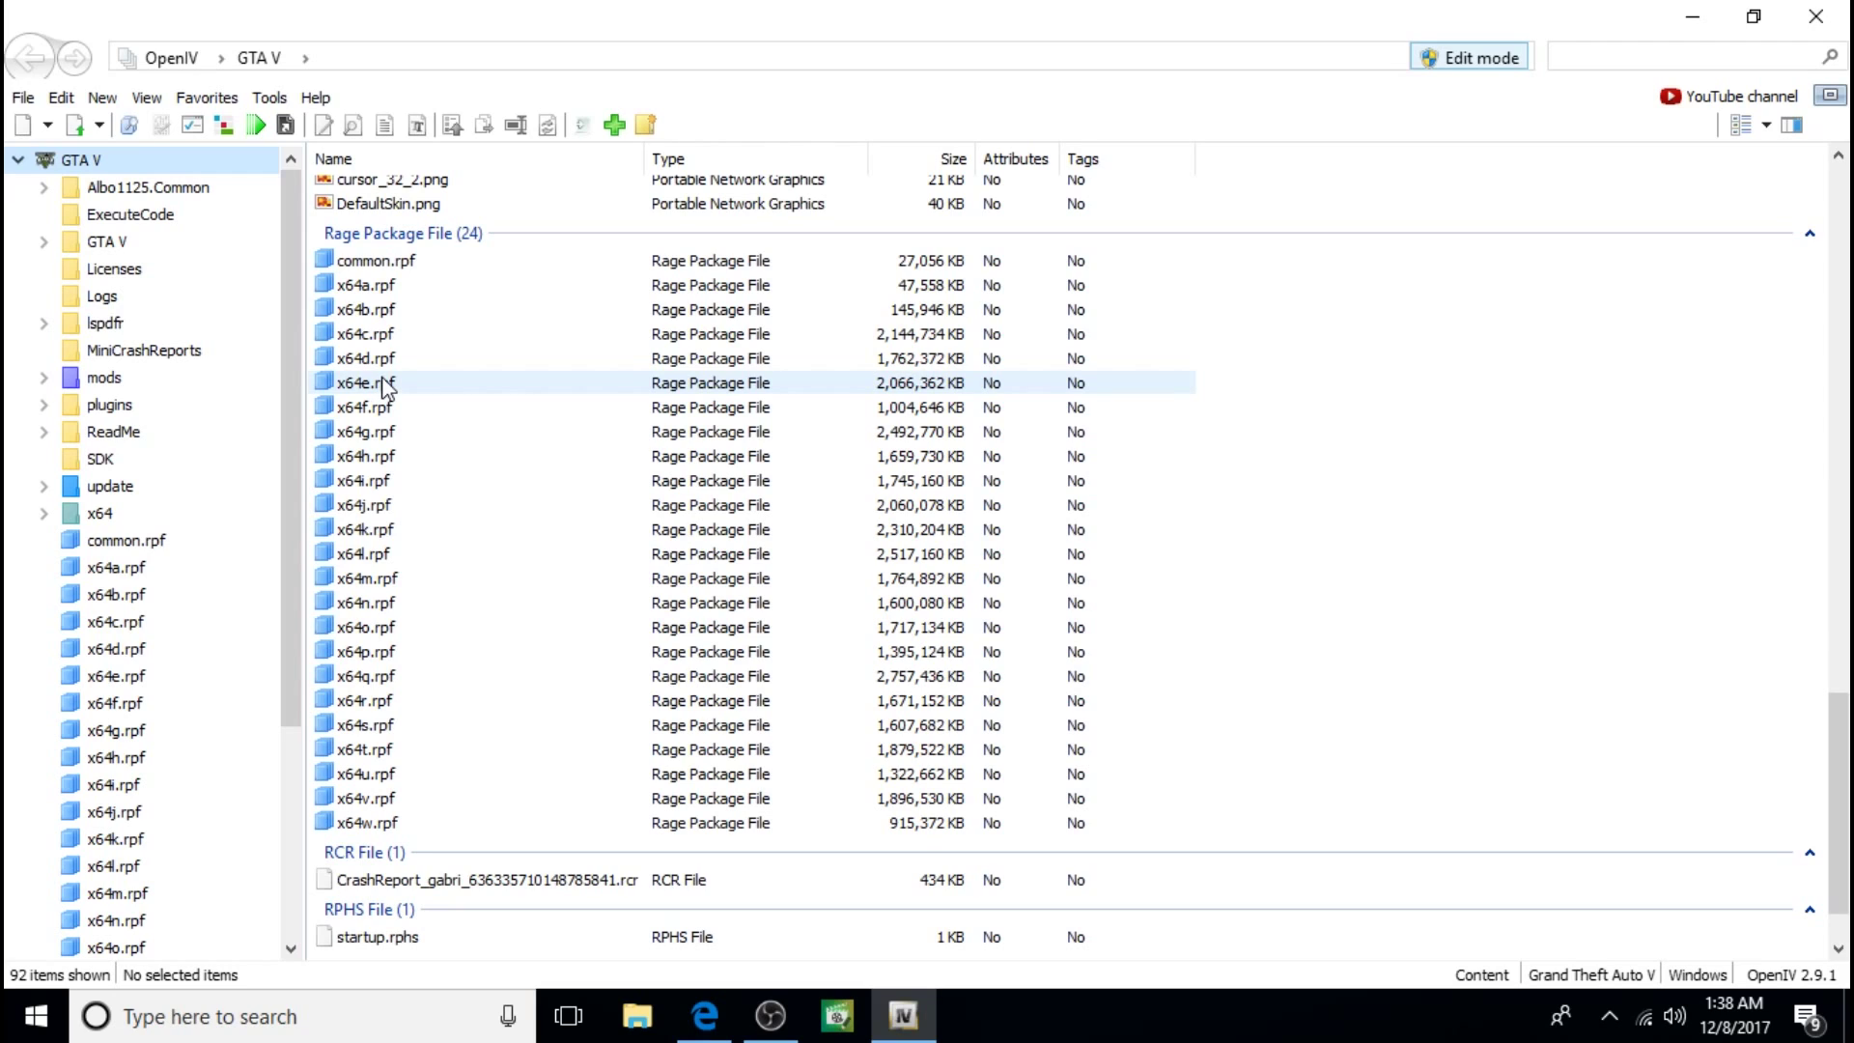
{"action": "left_click", "coordinate": [386, 385]}
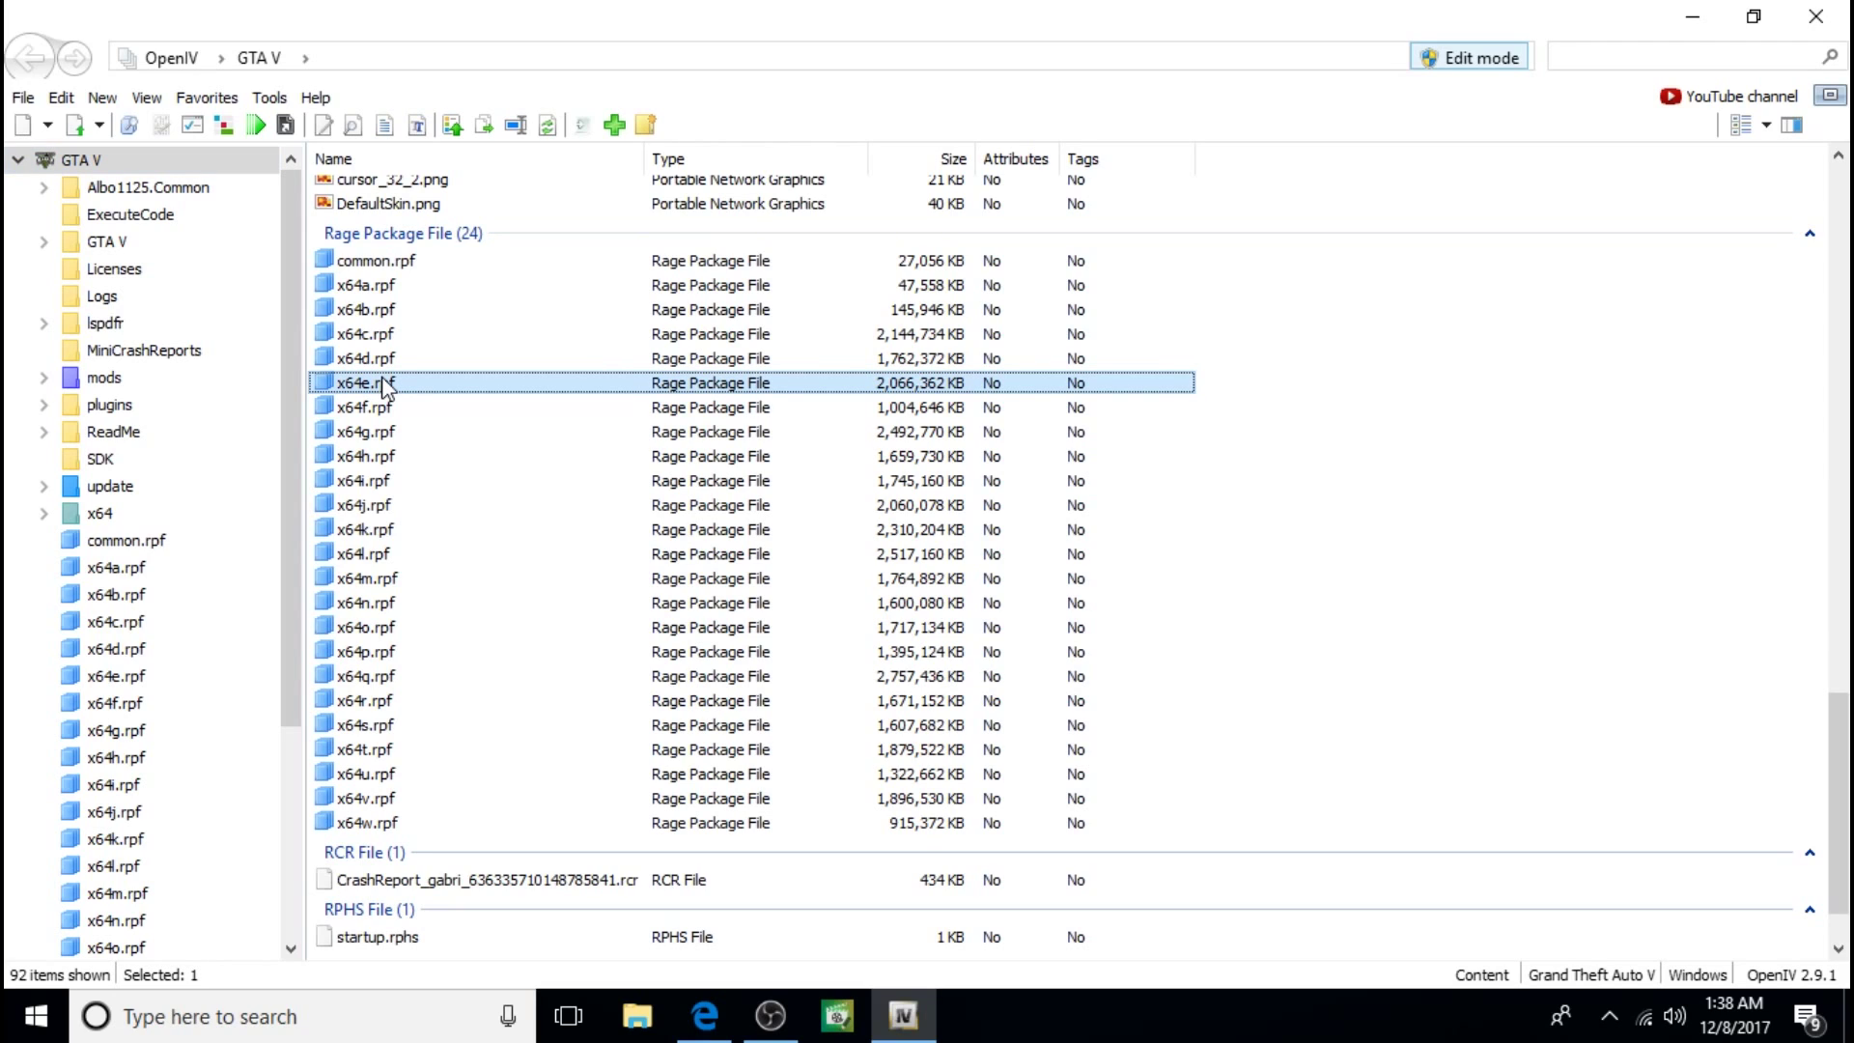
{"action": "scroll", "coordinate": [406, 483], "scroll_direction": "up", "scroll_amount": 1}
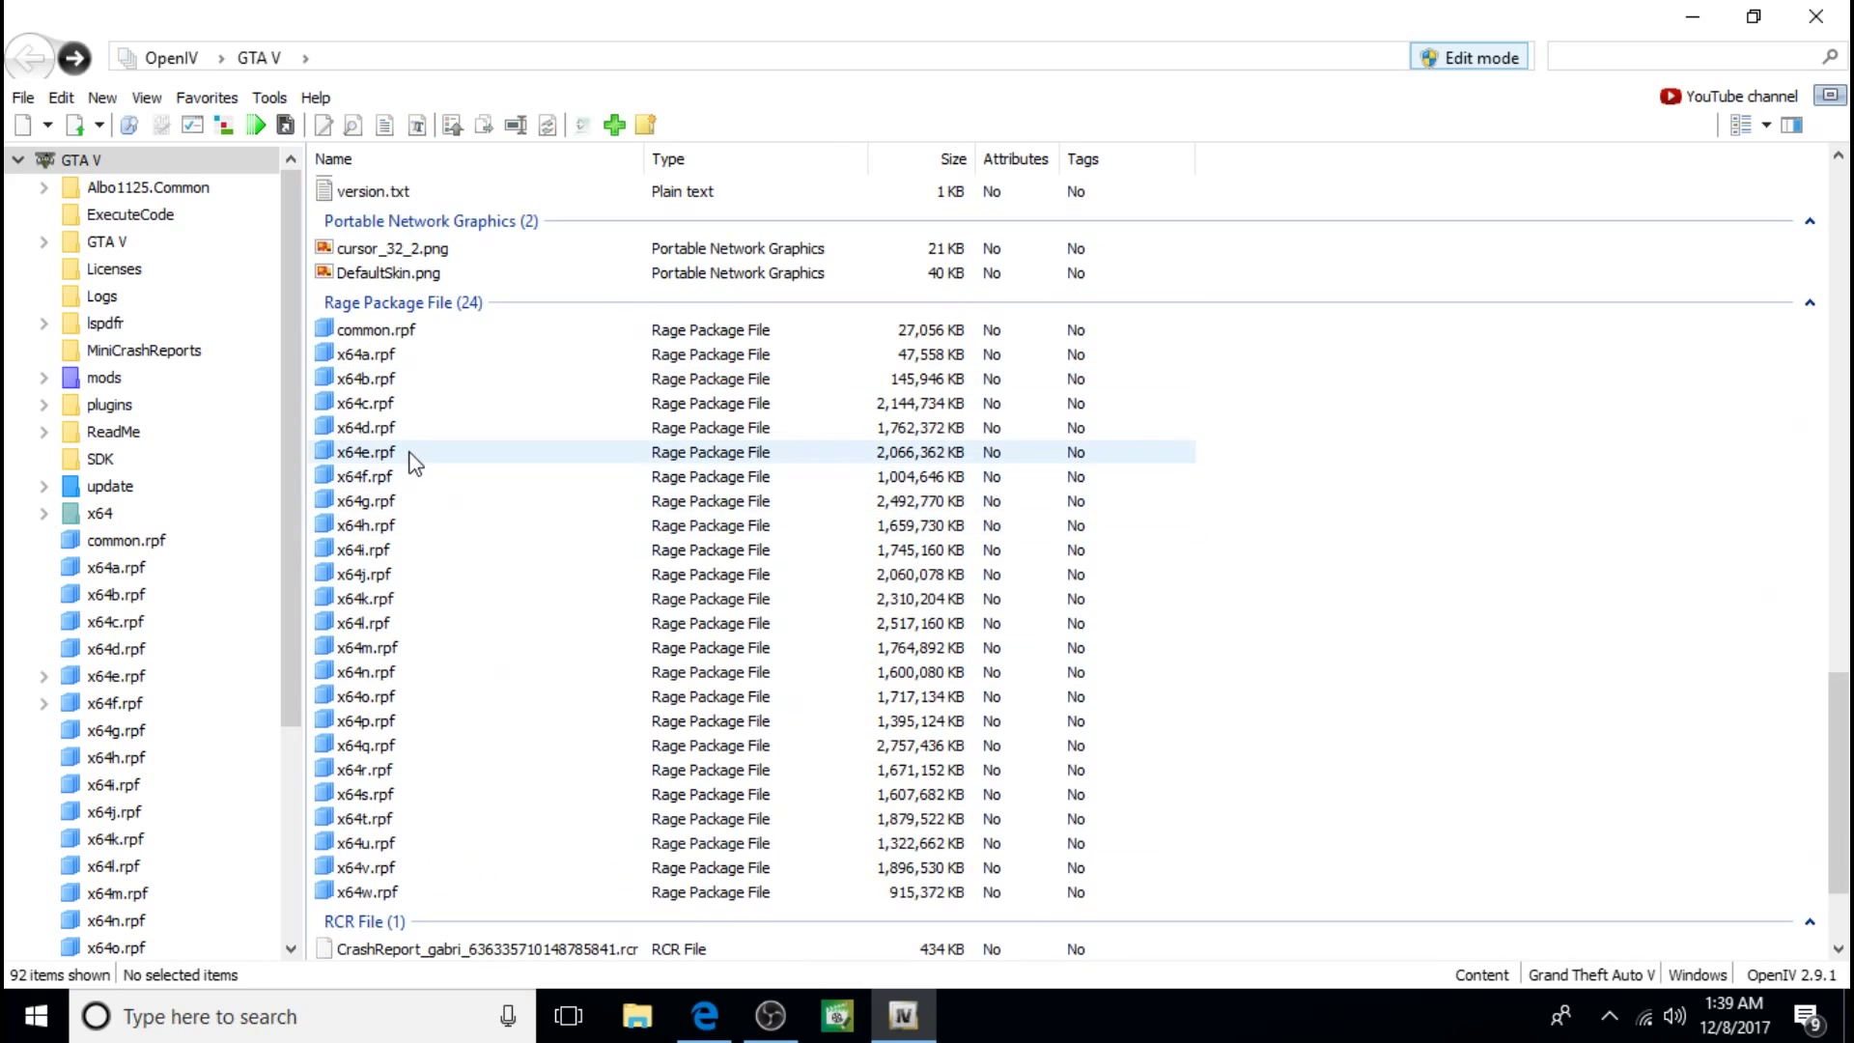
Step: Open x64e.rpf and switch to its copy in the mods folder
{"action": "double_click", "coordinate": [413, 456]}
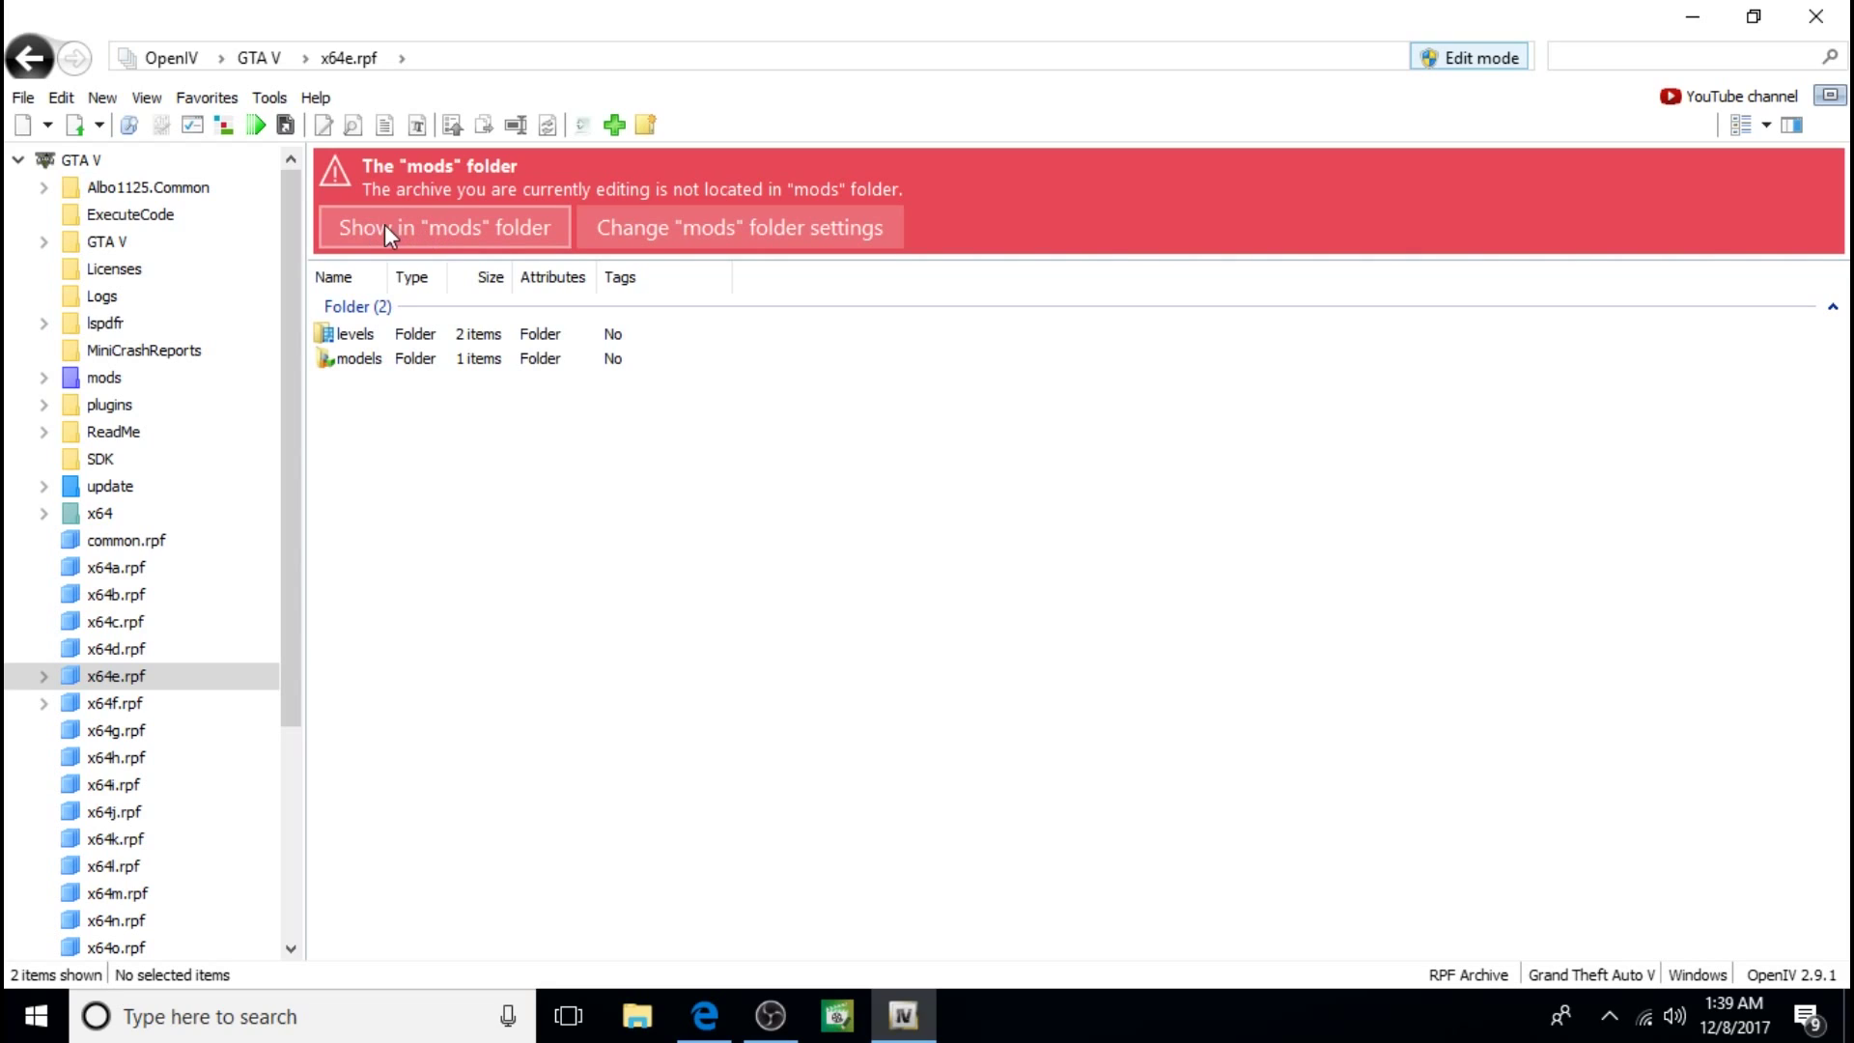
{"action": "left_click", "coordinate": [466, 232]}
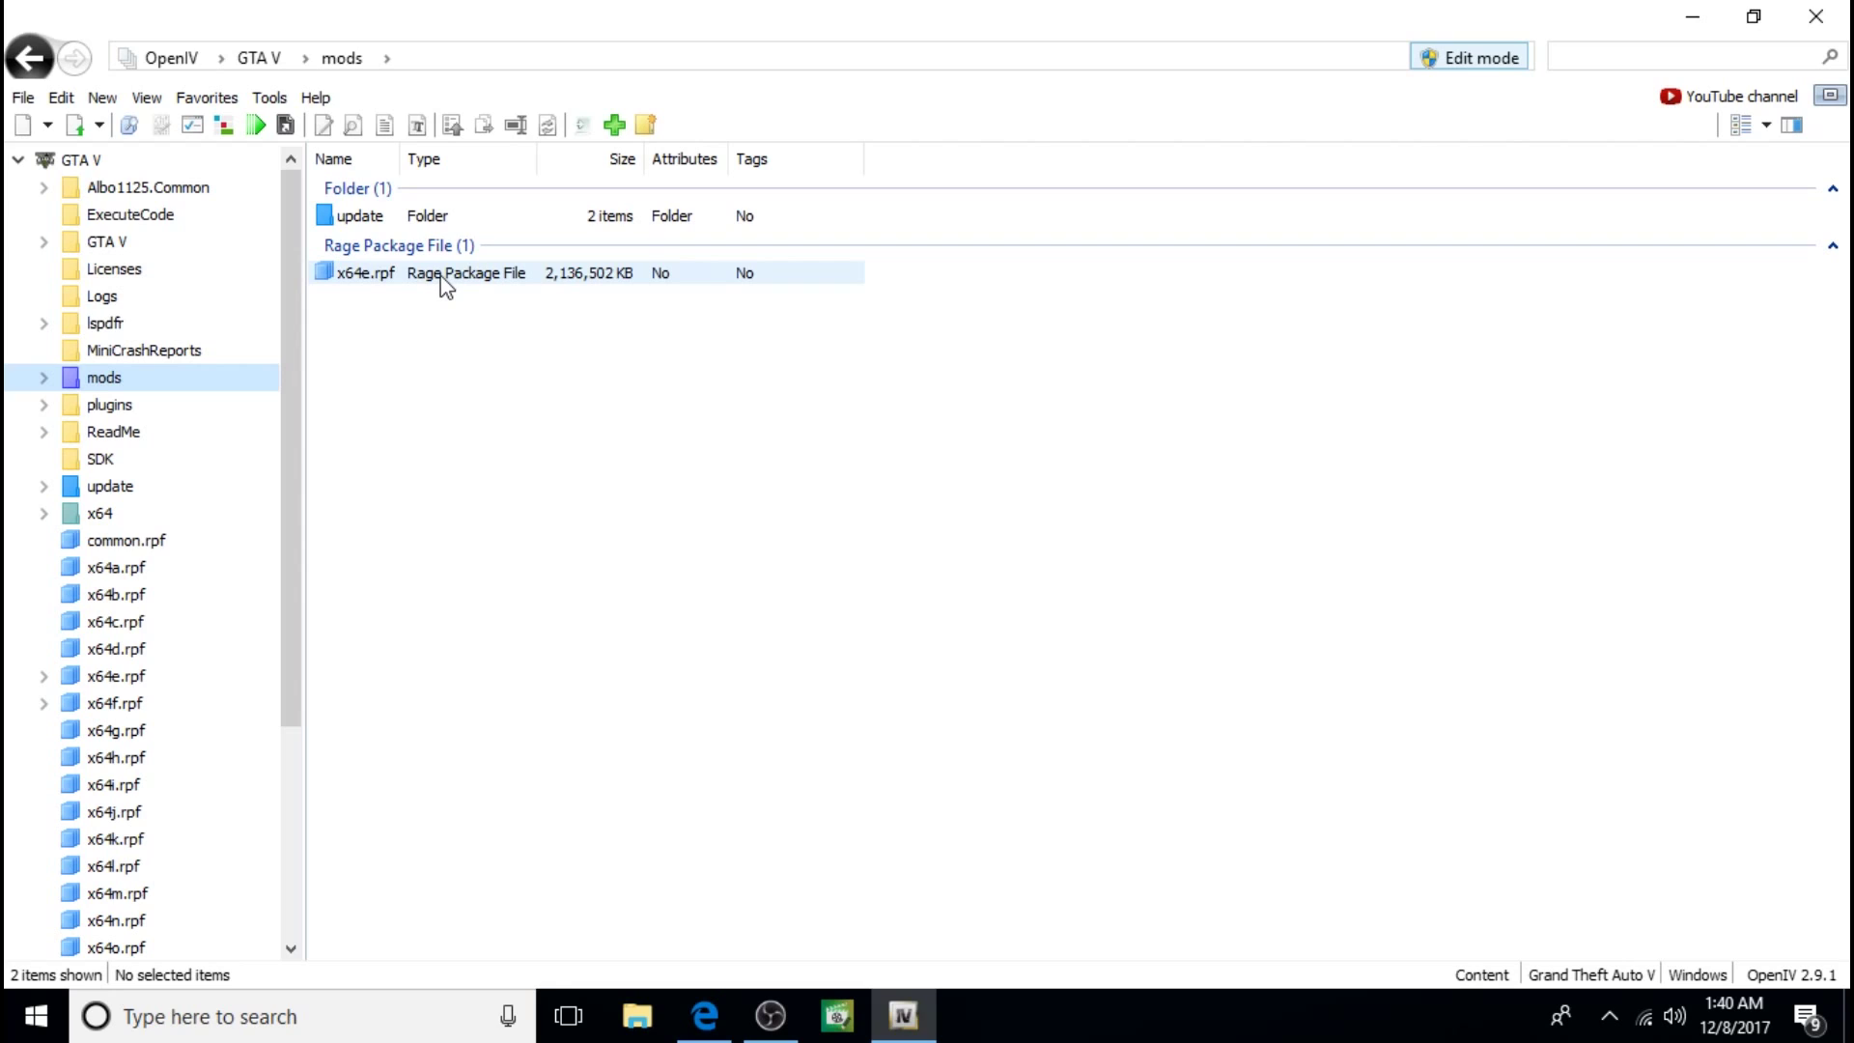
Step: Navigate mods x64e.rpf > models > cdimages > componentpeds_s_m_y.rpf to the sheriff files
{"action": "double_click", "coordinate": [443, 280]}
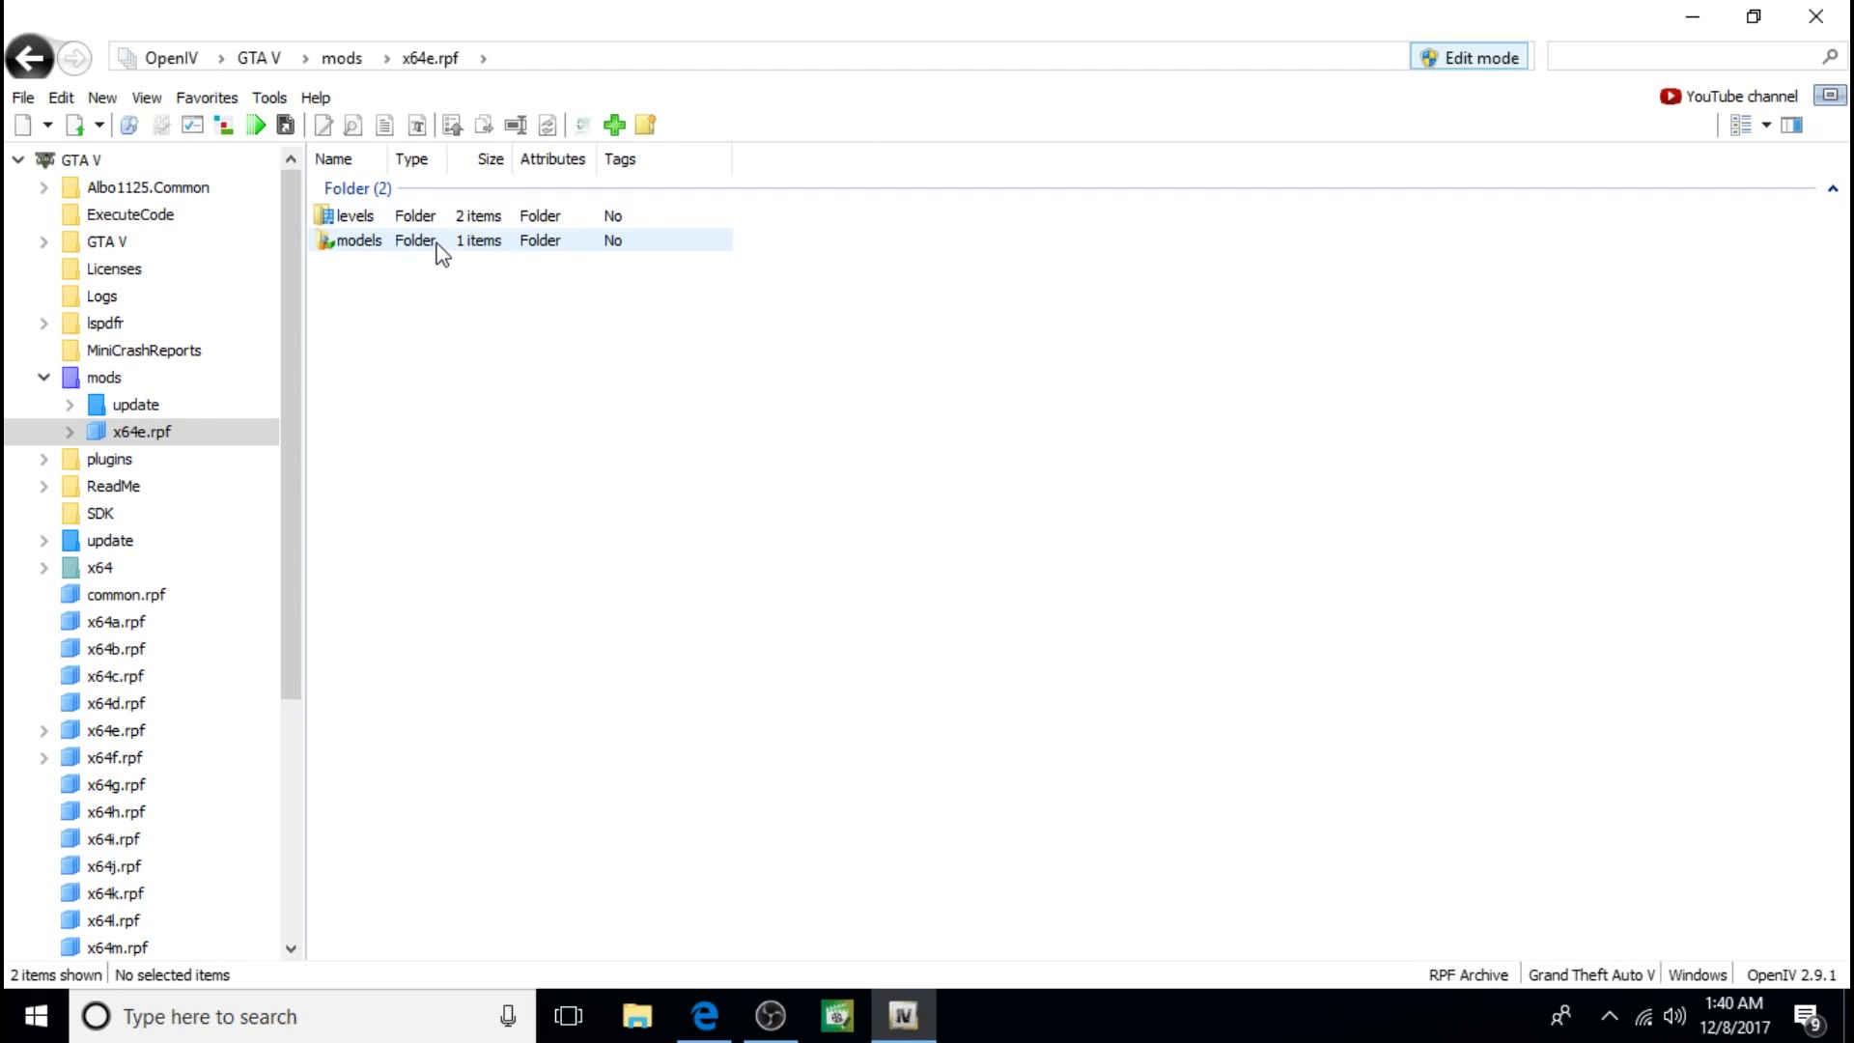
{"action": "double_click", "coordinate": [437, 245]}
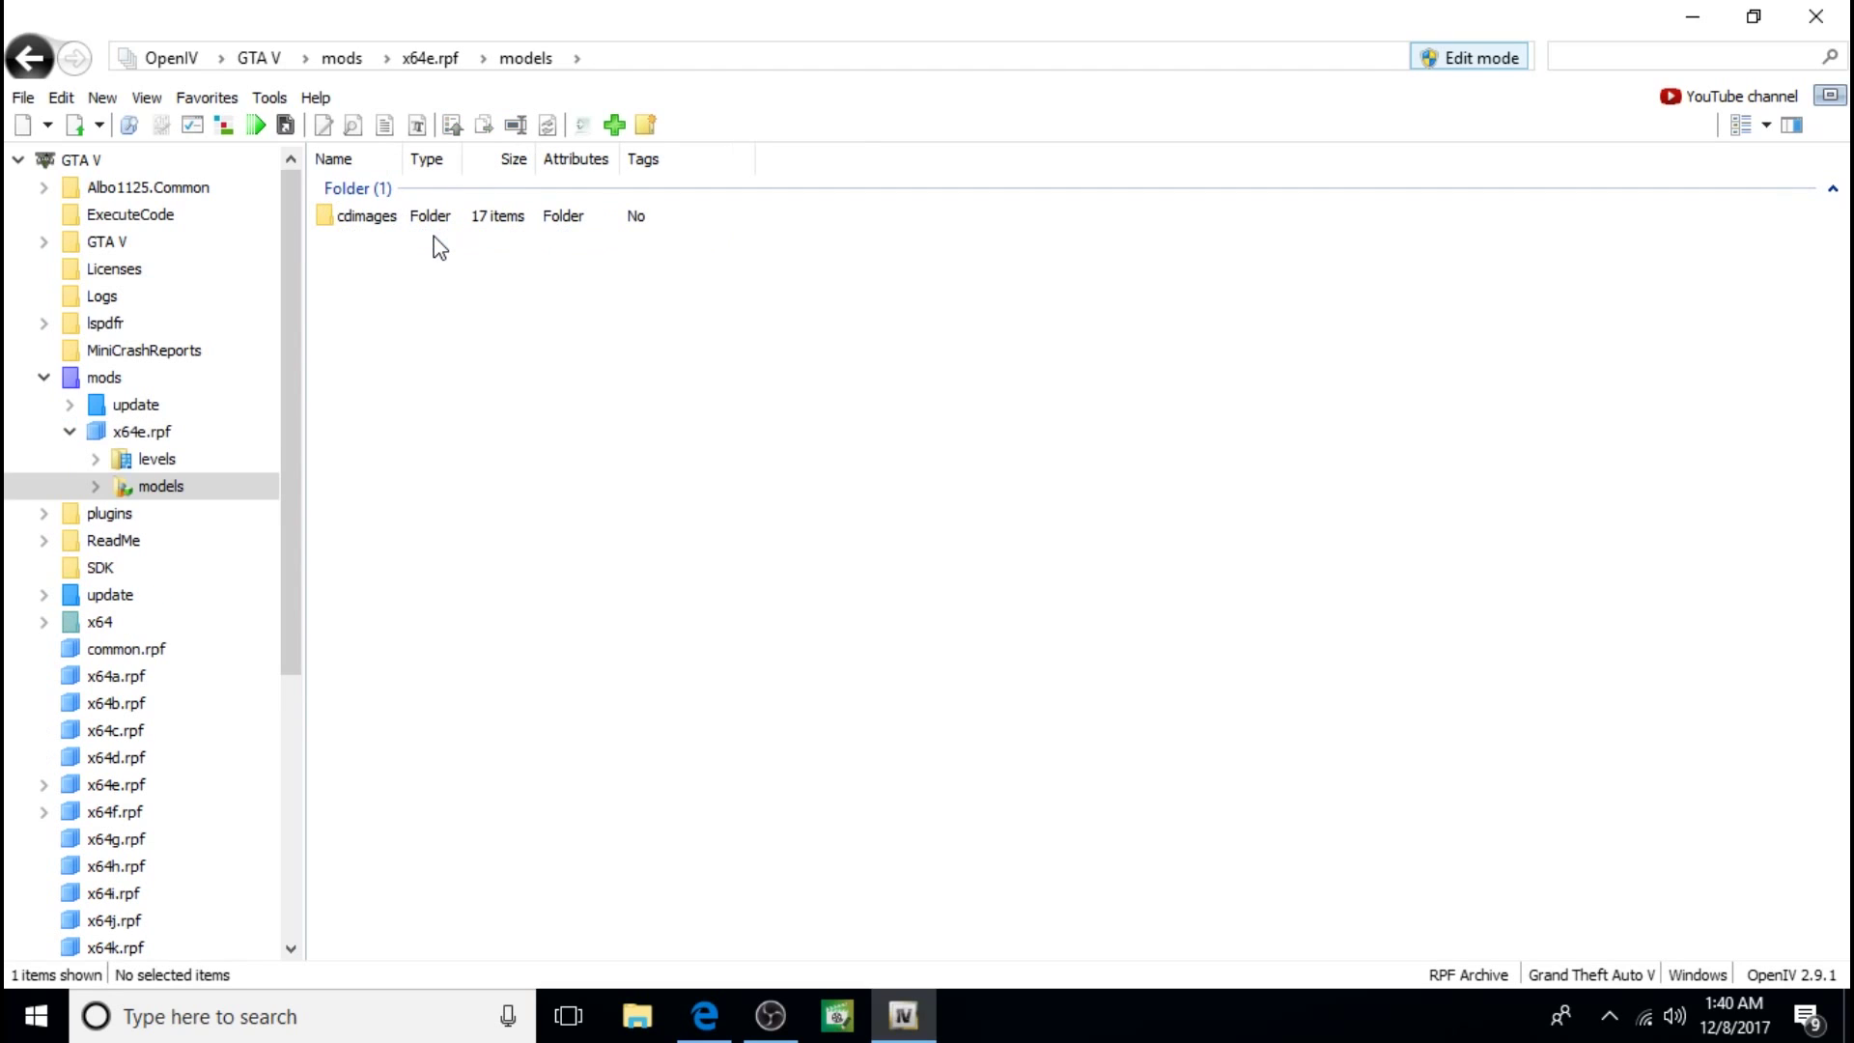
{"action": "double_click", "coordinate": [448, 215]}
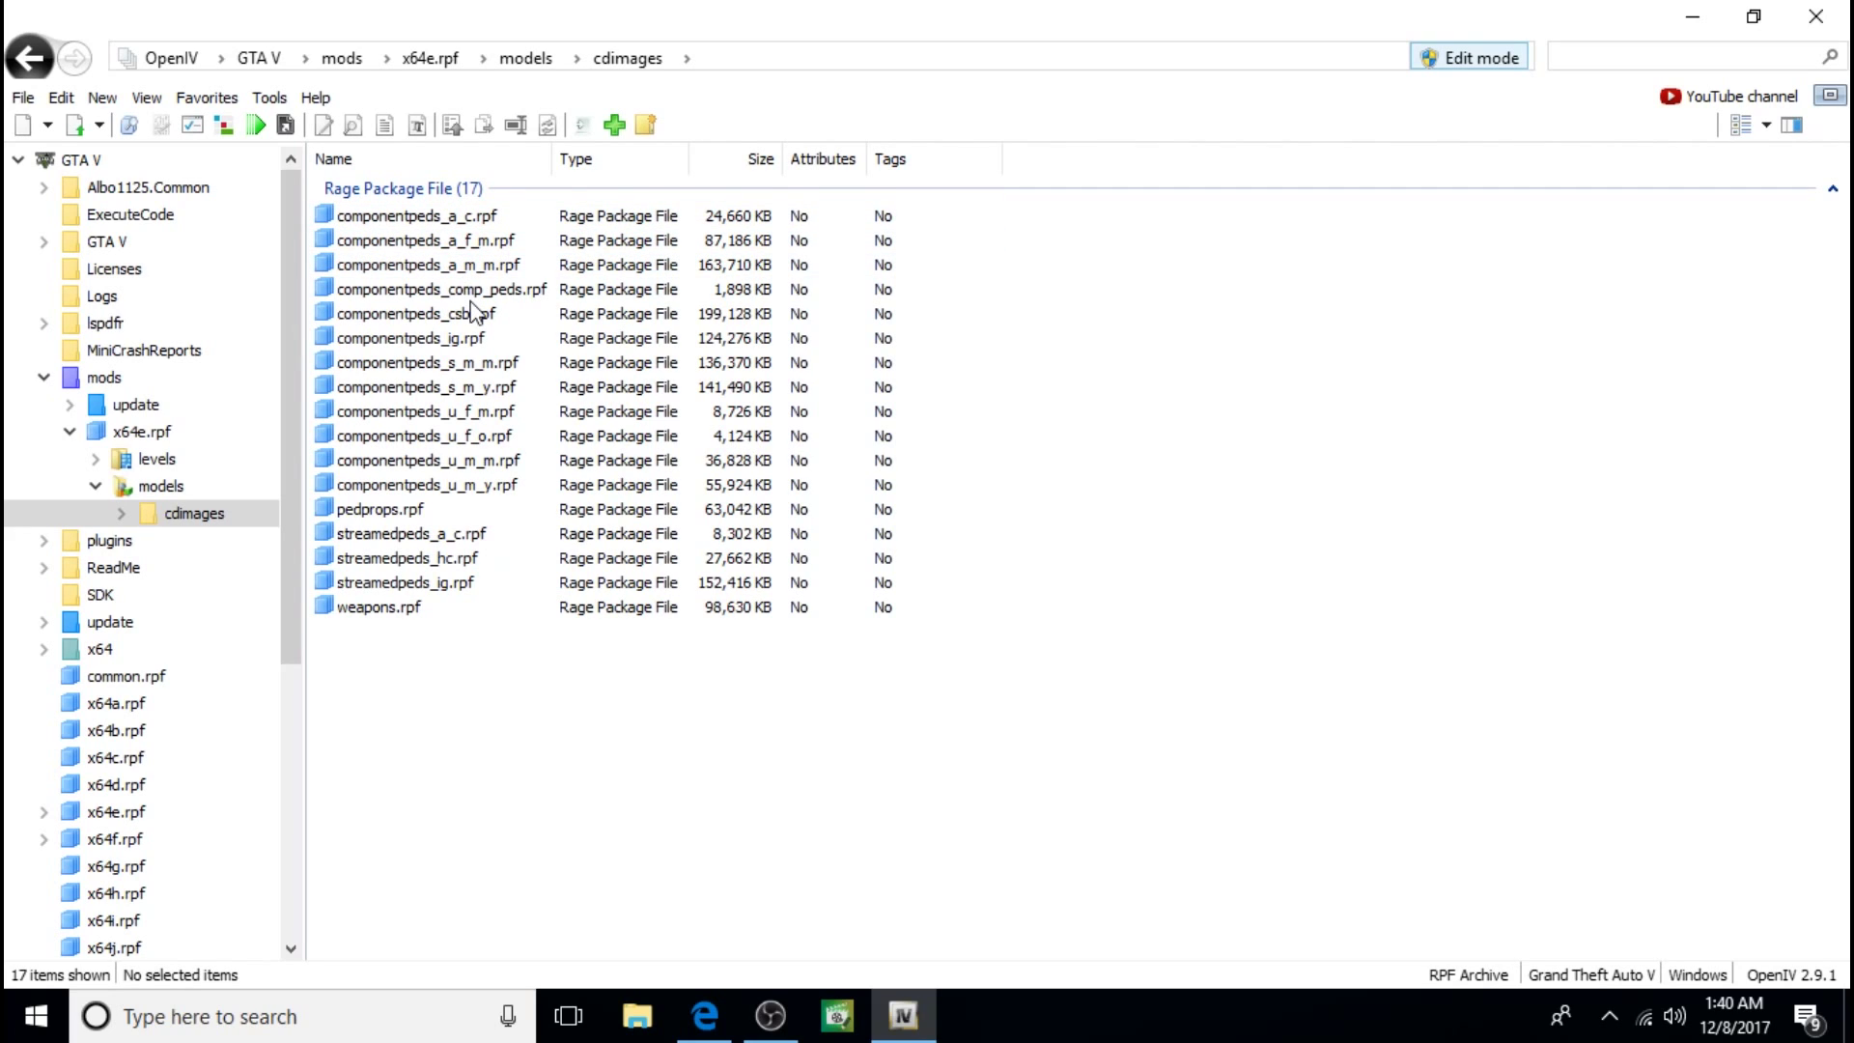
{"action": "double_click", "coordinate": [480, 388]}
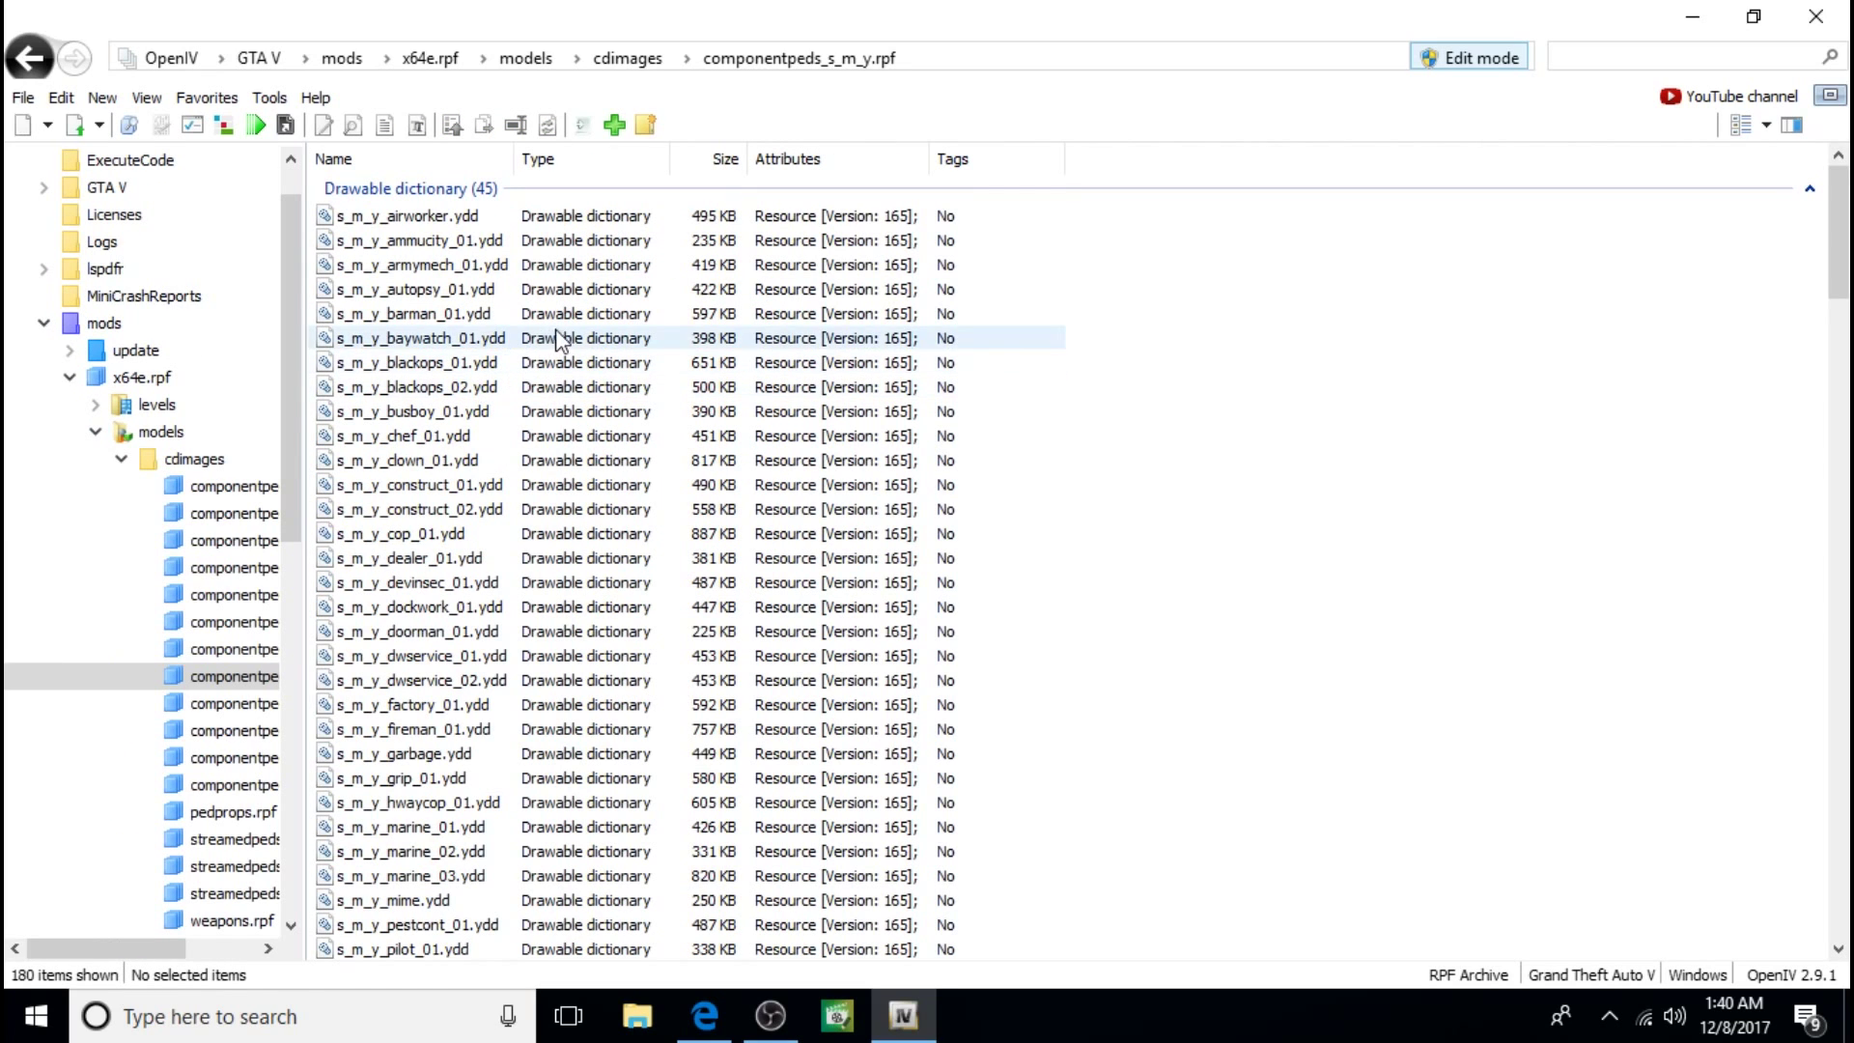
{"action": "scroll", "coordinate": [859, 321], "scroll_direction": "down", "scroll_amount": 2}
{"action": "scroll", "coordinate": [860, 321], "scroll_direction": "down", "scroll_amount": 3}
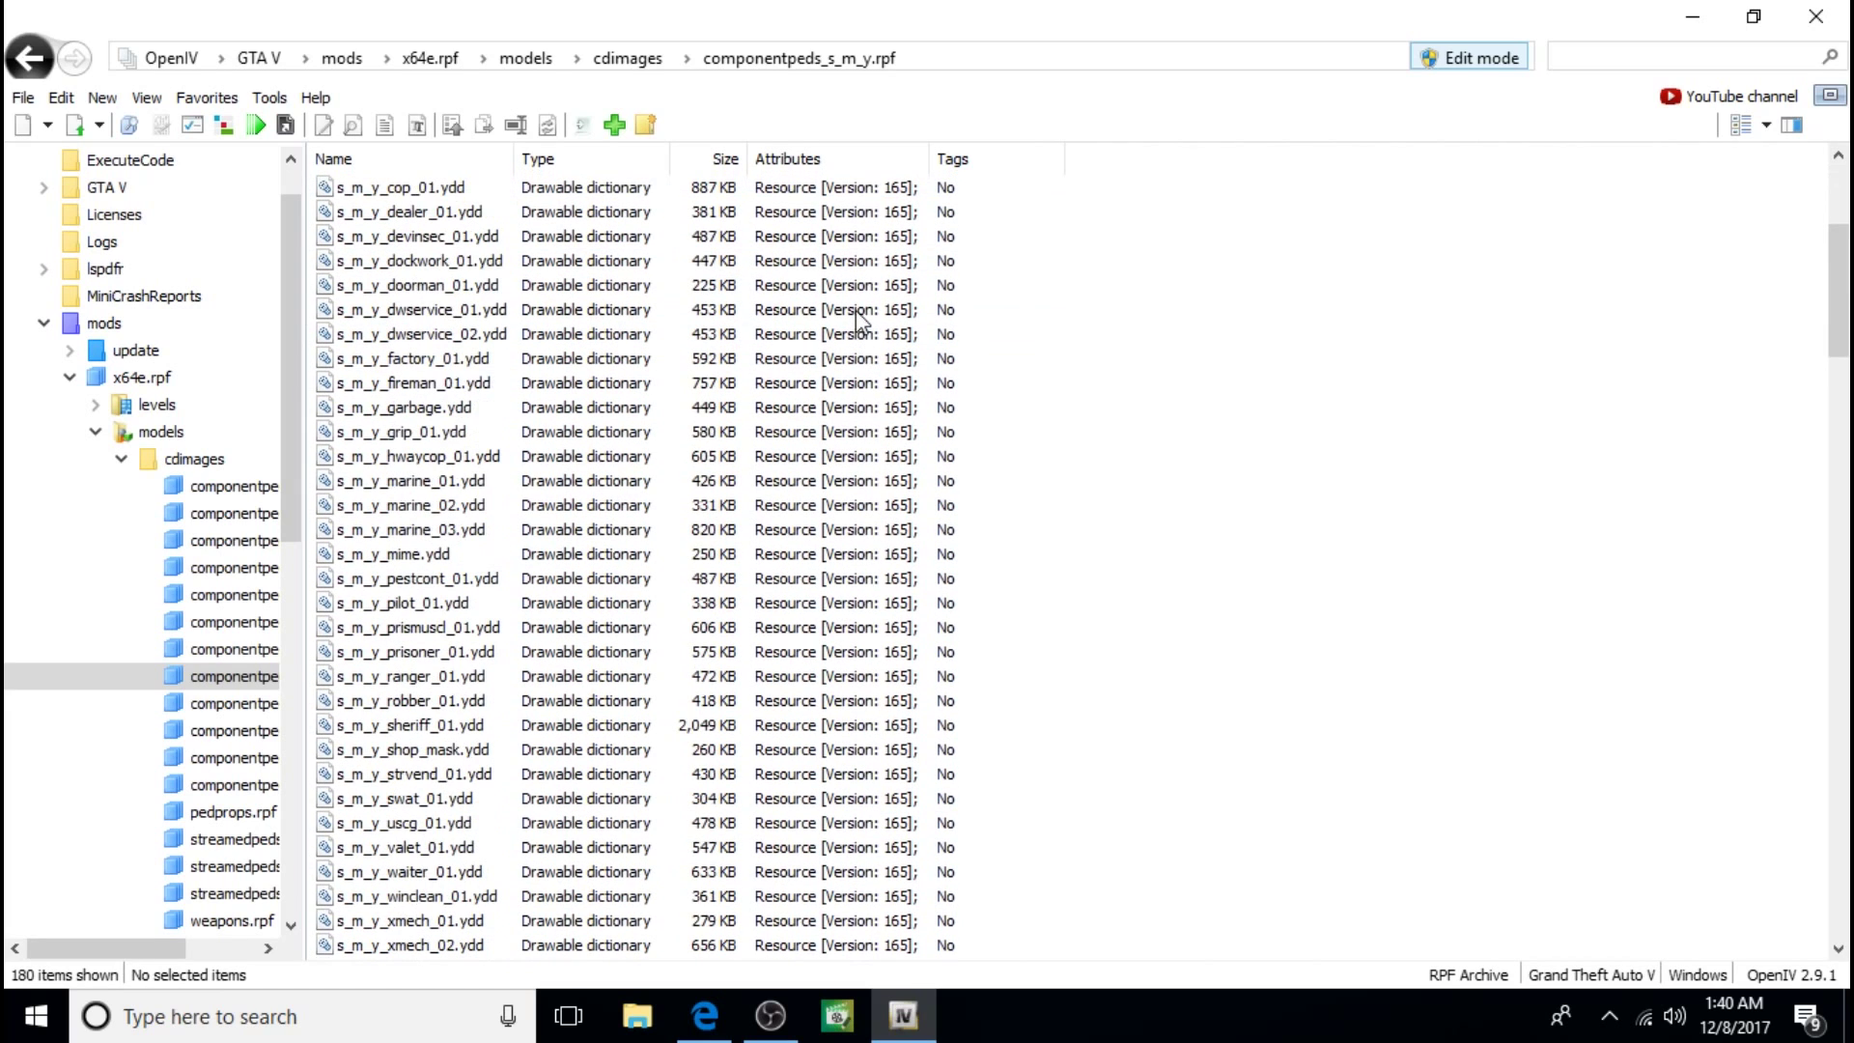
{"action": "scroll", "coordinate": [859, 320], "scroll_direction": "down", "scroll_amount": 3}
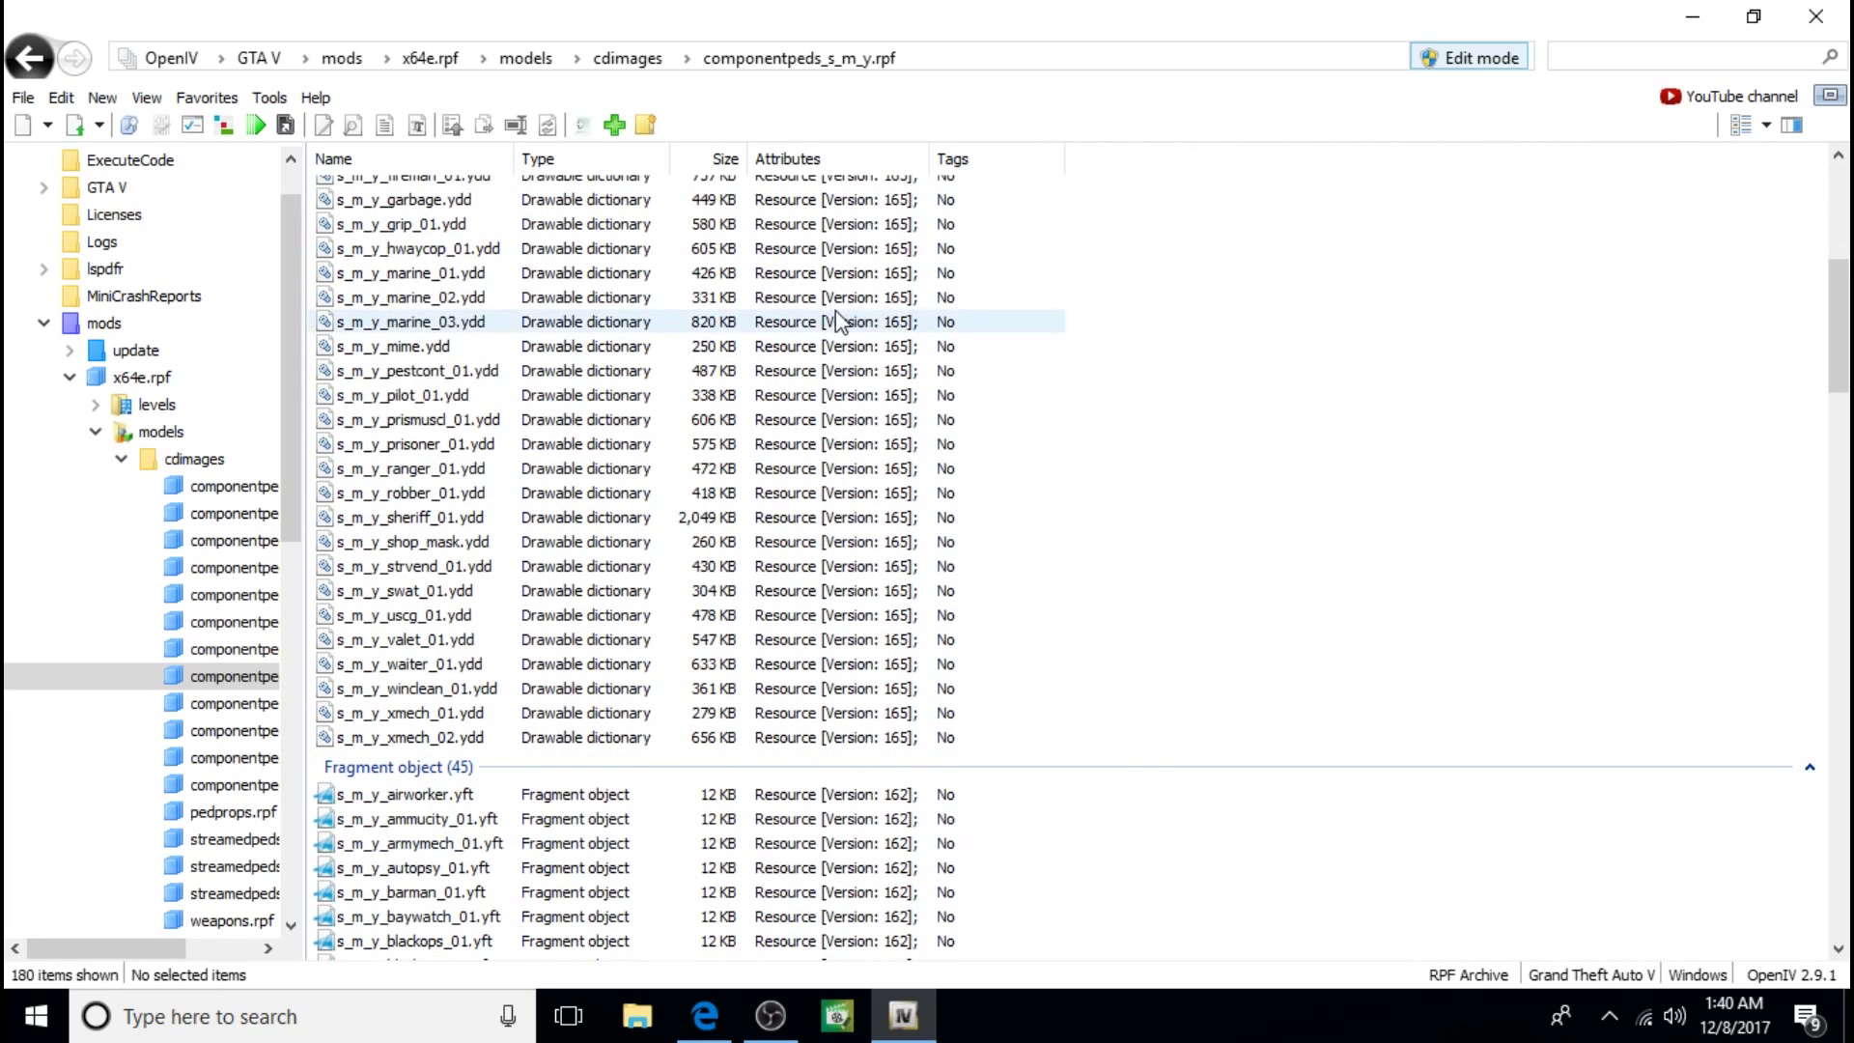
Step: Delete s_m_y_sheriff_01.ydd and s_m_y_sheriff_01.yft from componentpeds_s_m_y.rpf
{"action": "left_click", "coordinate": [428, 524]}
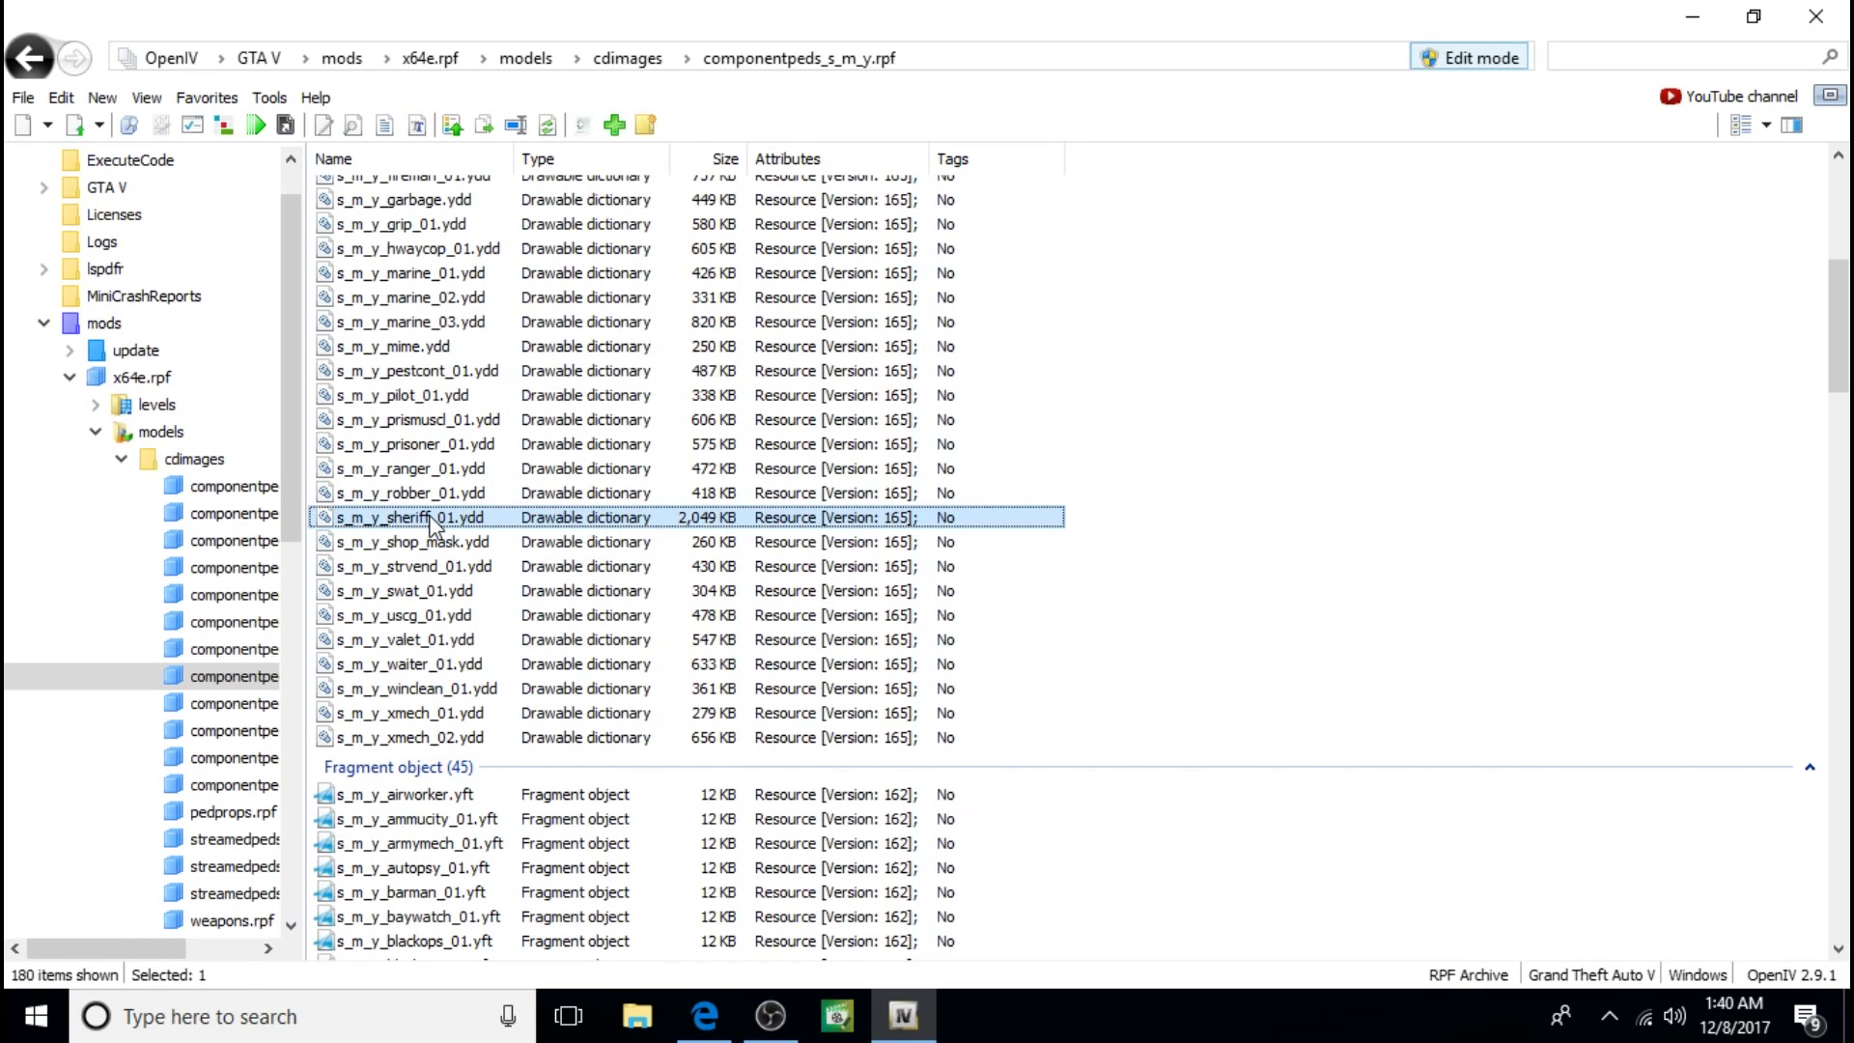
{"action": "right_click", "coordinate": [431, 524]}
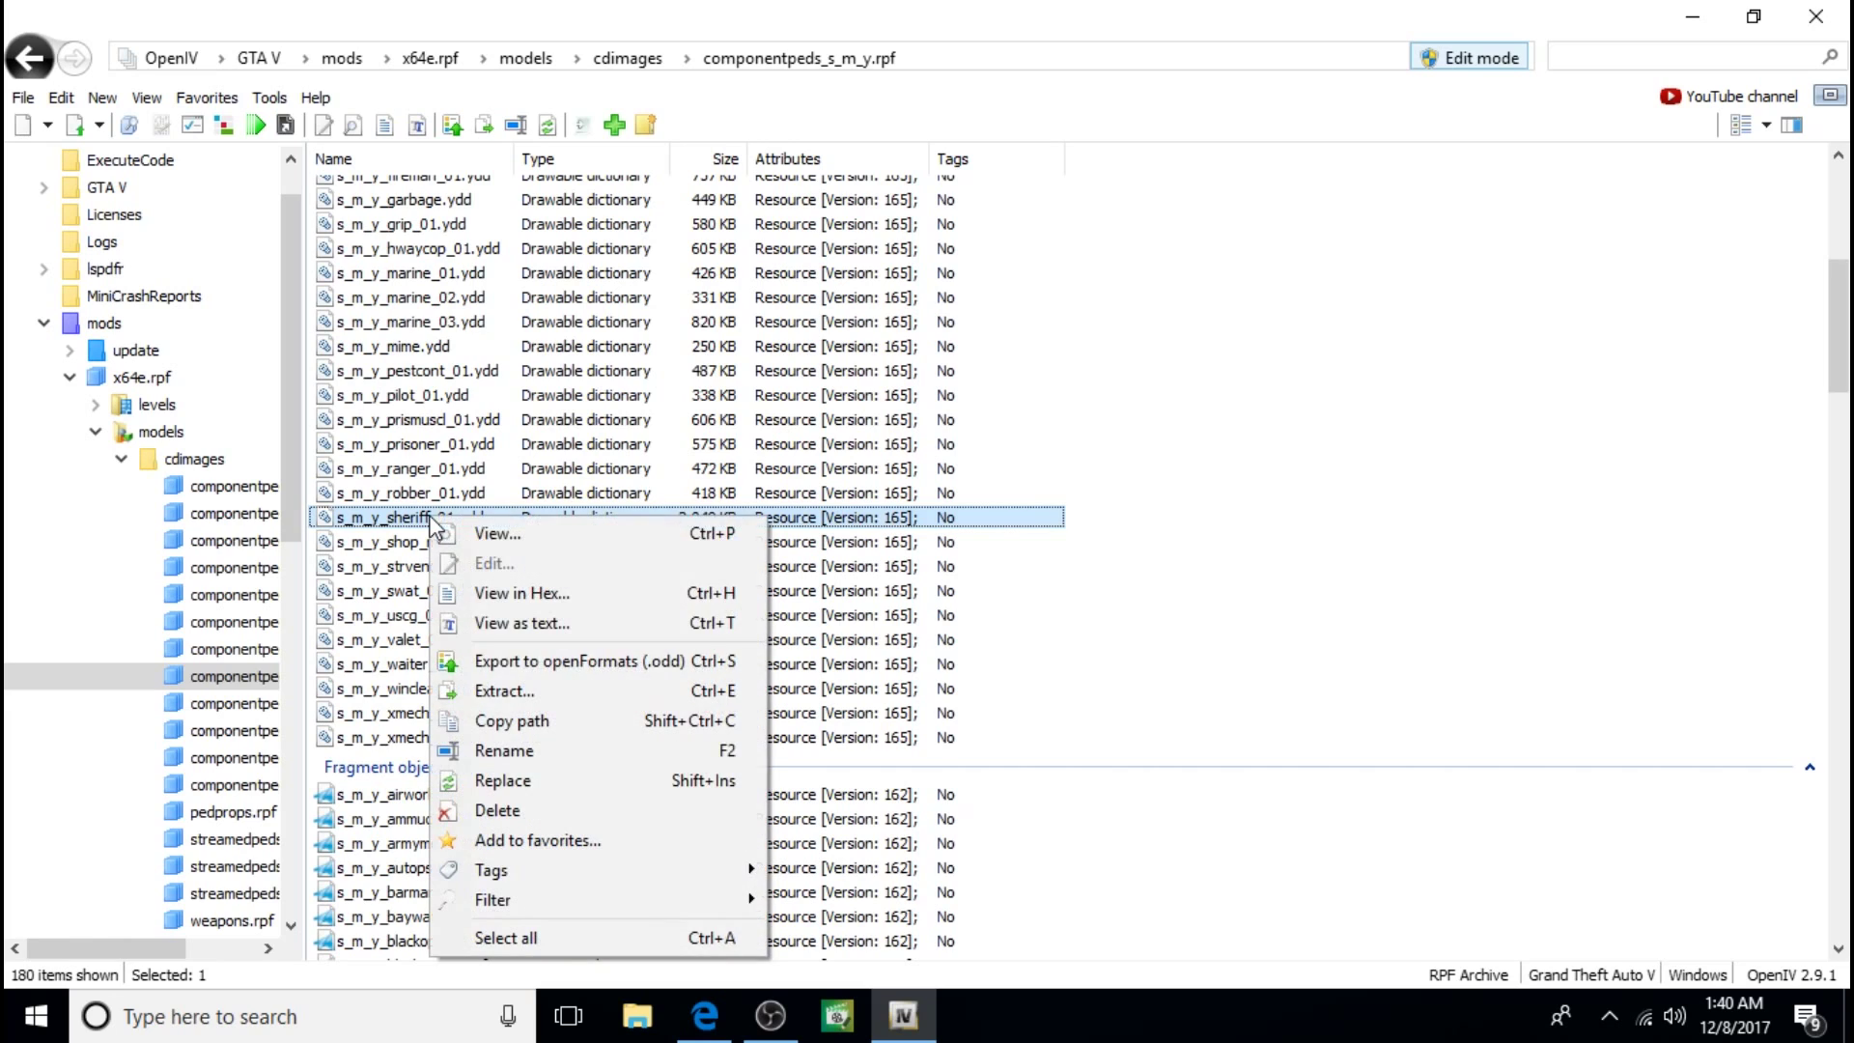
{"action": "left_click", "coordinate": [518, 811]}
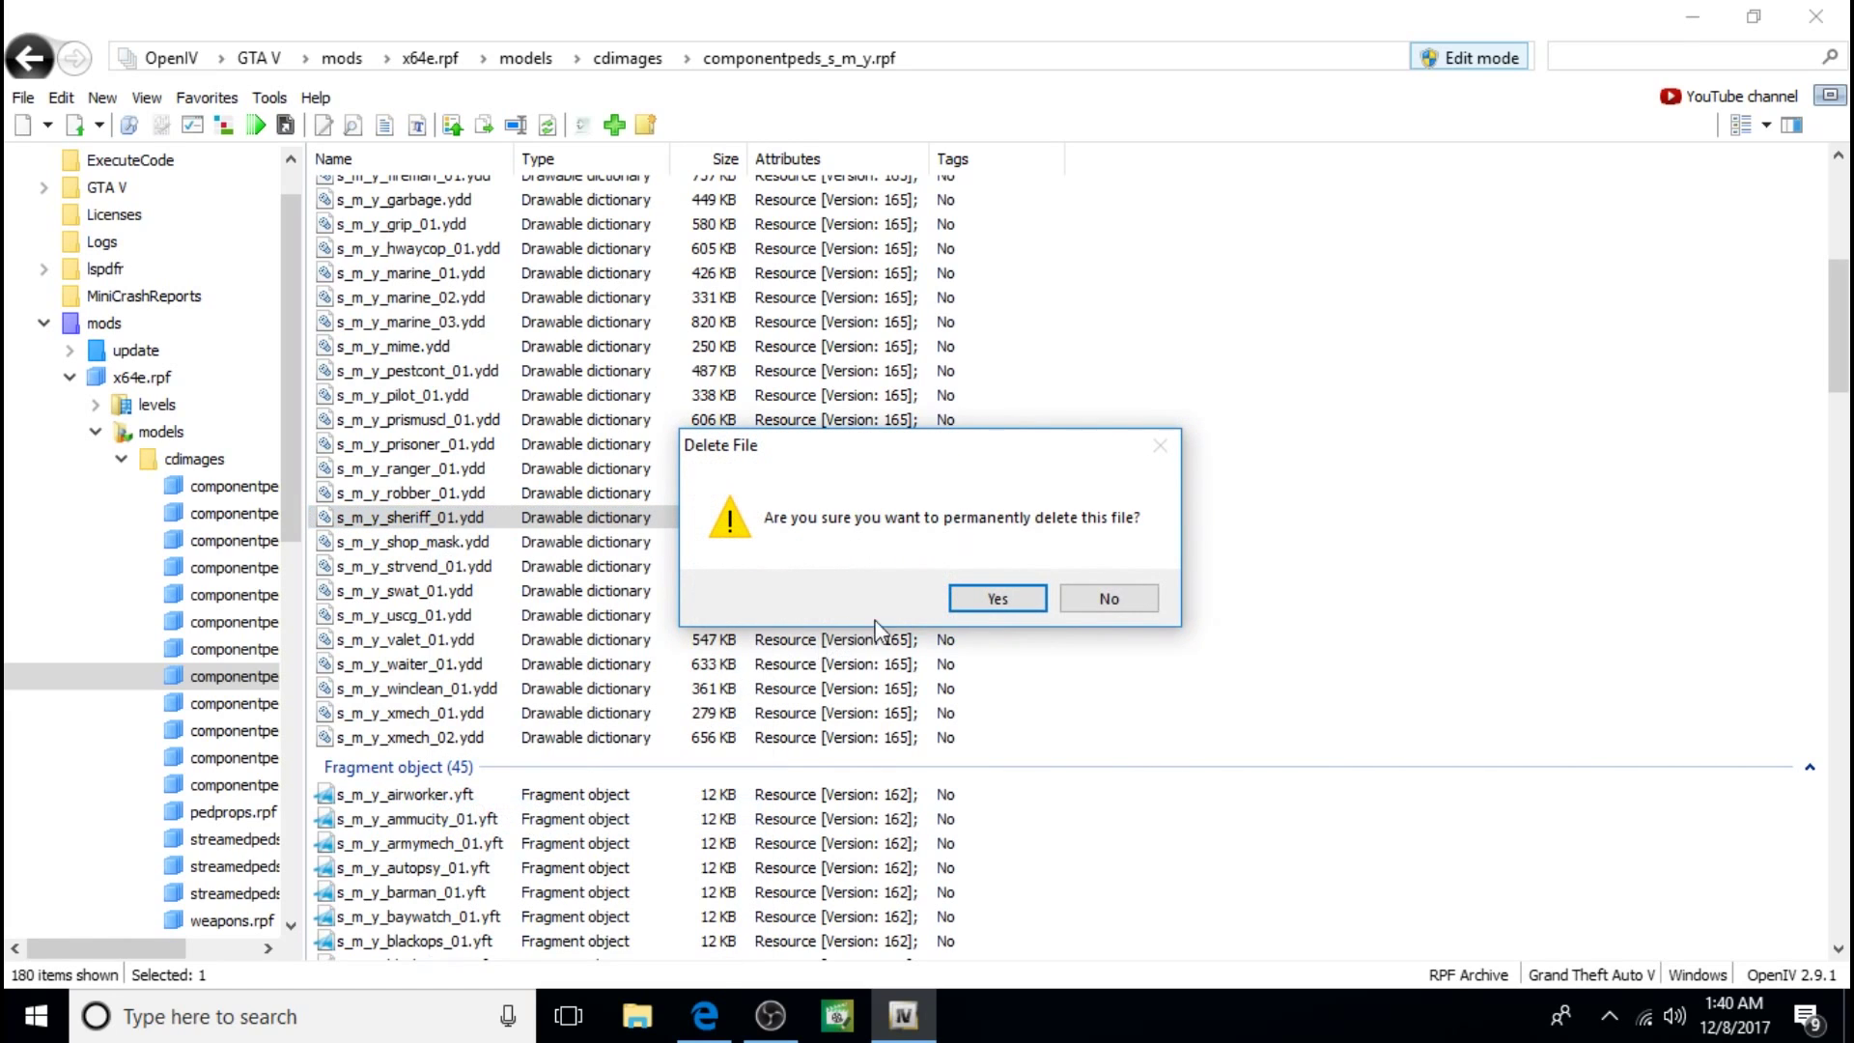
{"action": "left_click", "coordinate": [998, 600]}
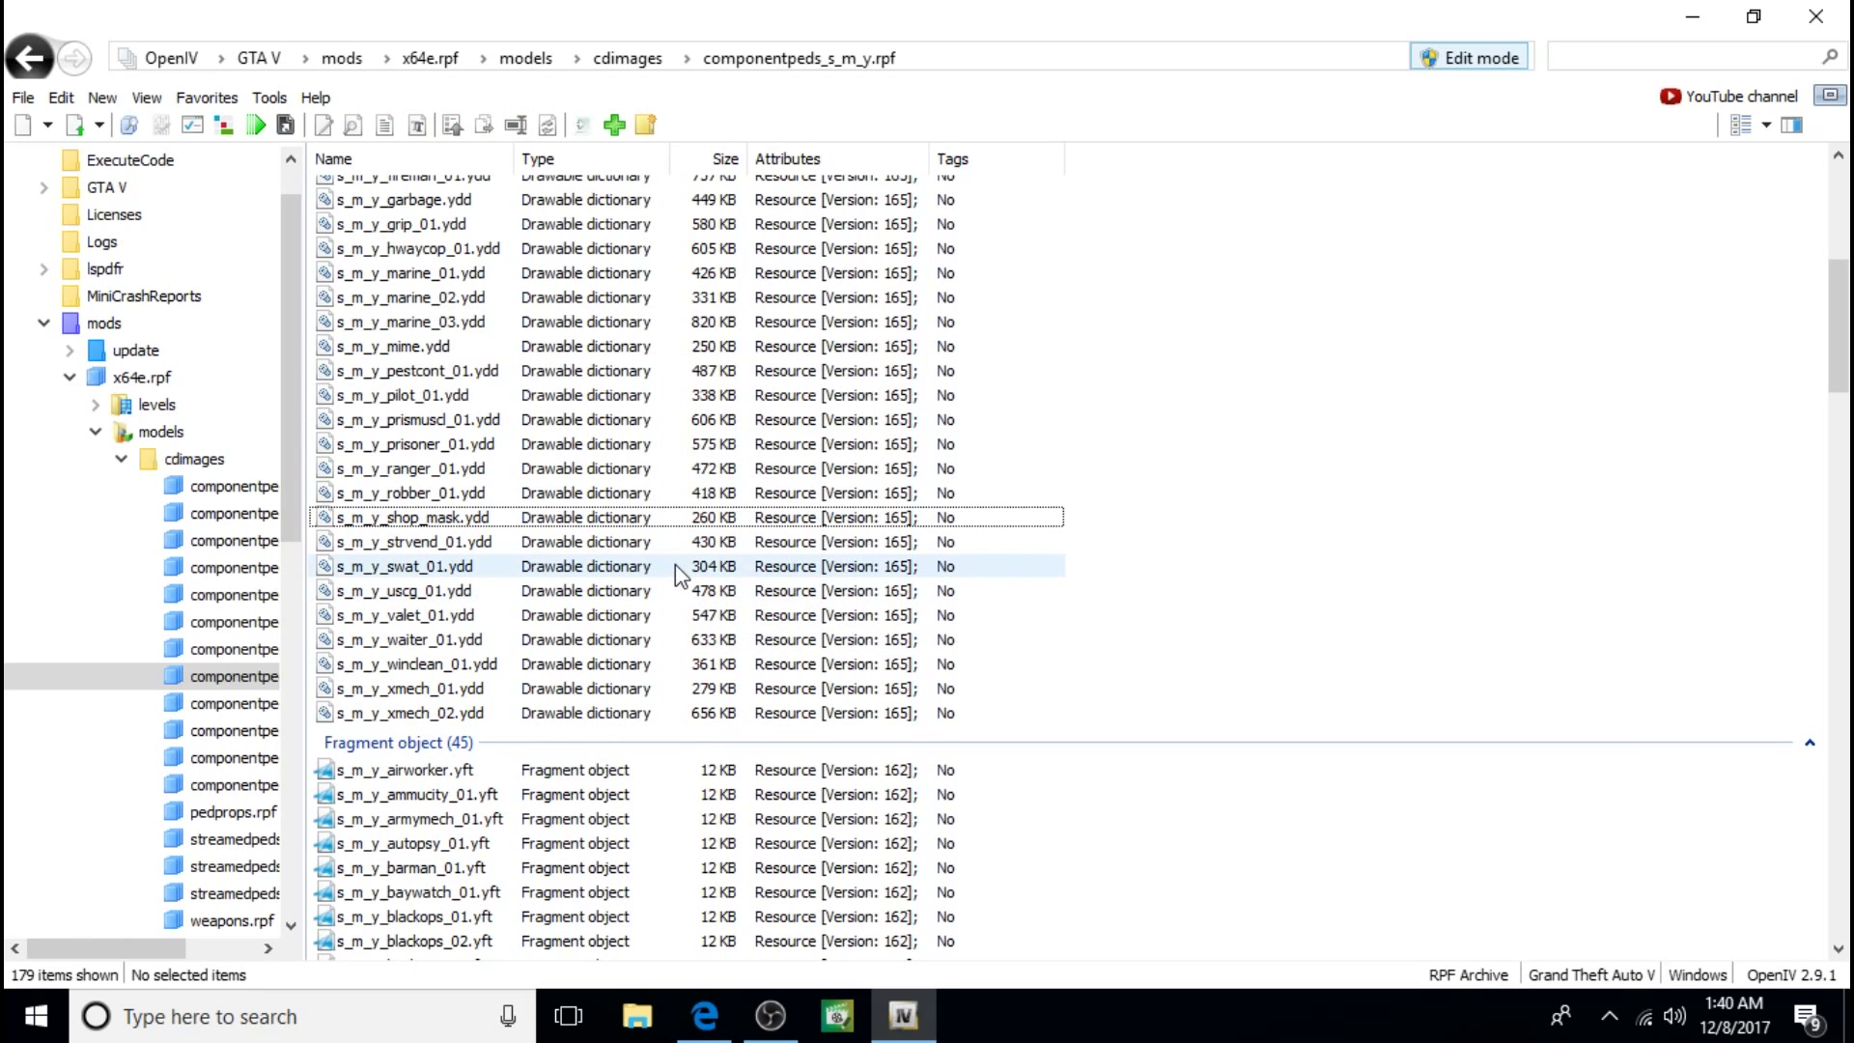
{"action": "scroll", "coordinate": [675, 564], "scroll_direction": "down", "scroll_amount": 8}
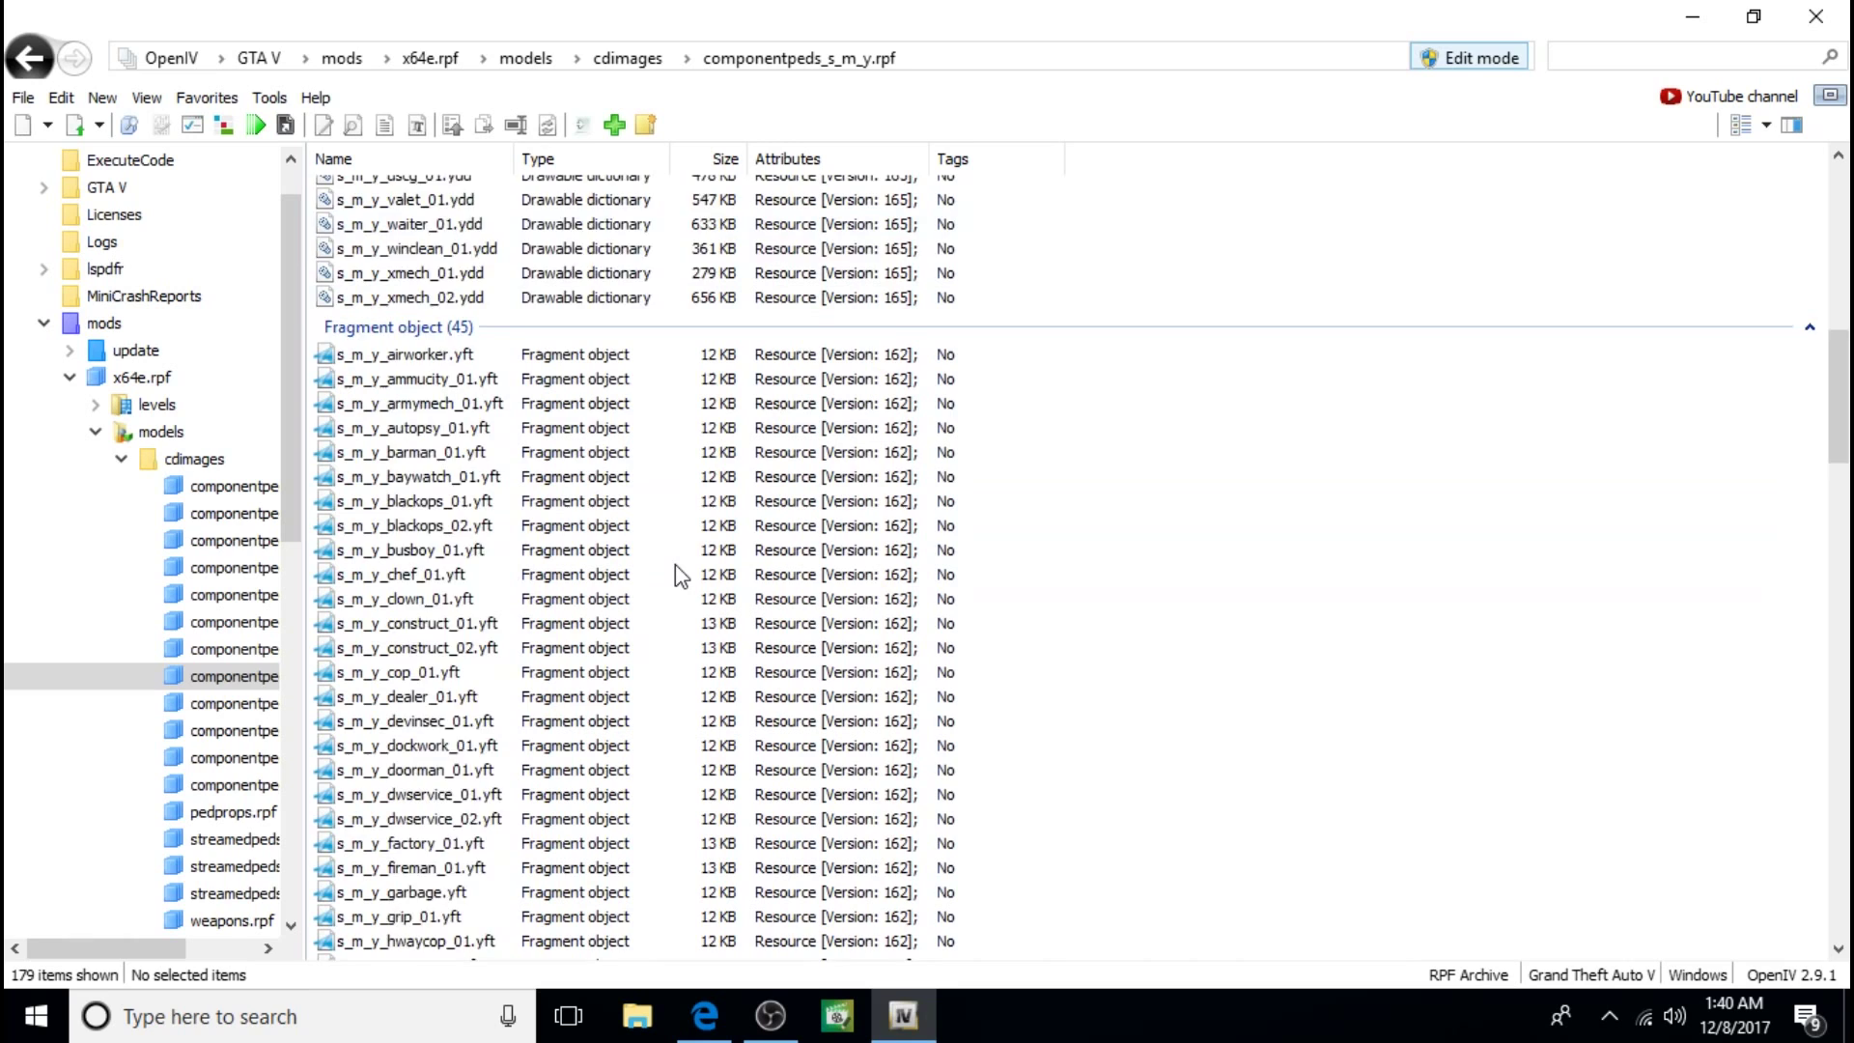
{"action": "scroll", "coordinate": [604, 579], "scroll_direction": "down", "scroll_amount": 6}
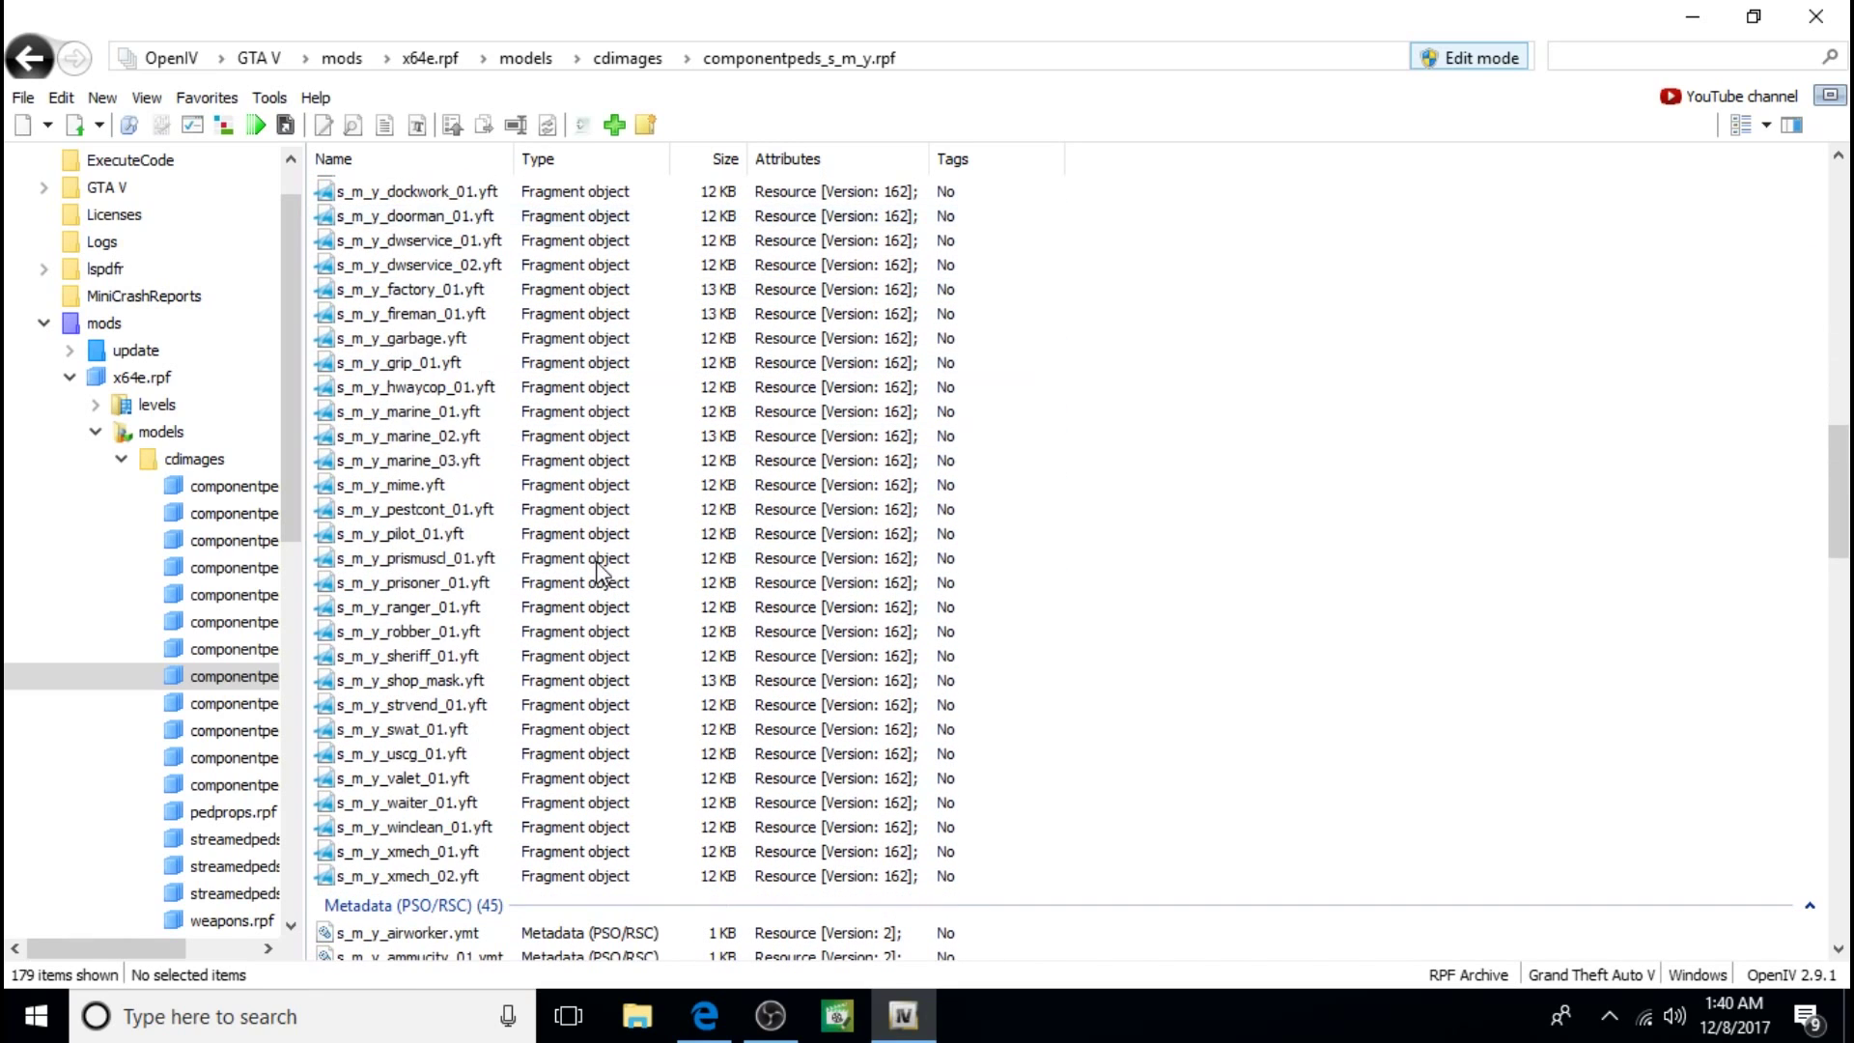
{"action": "scroll", "coordinate": [487, 540], "scroll_direction": "down", "scroll_amount": 1}
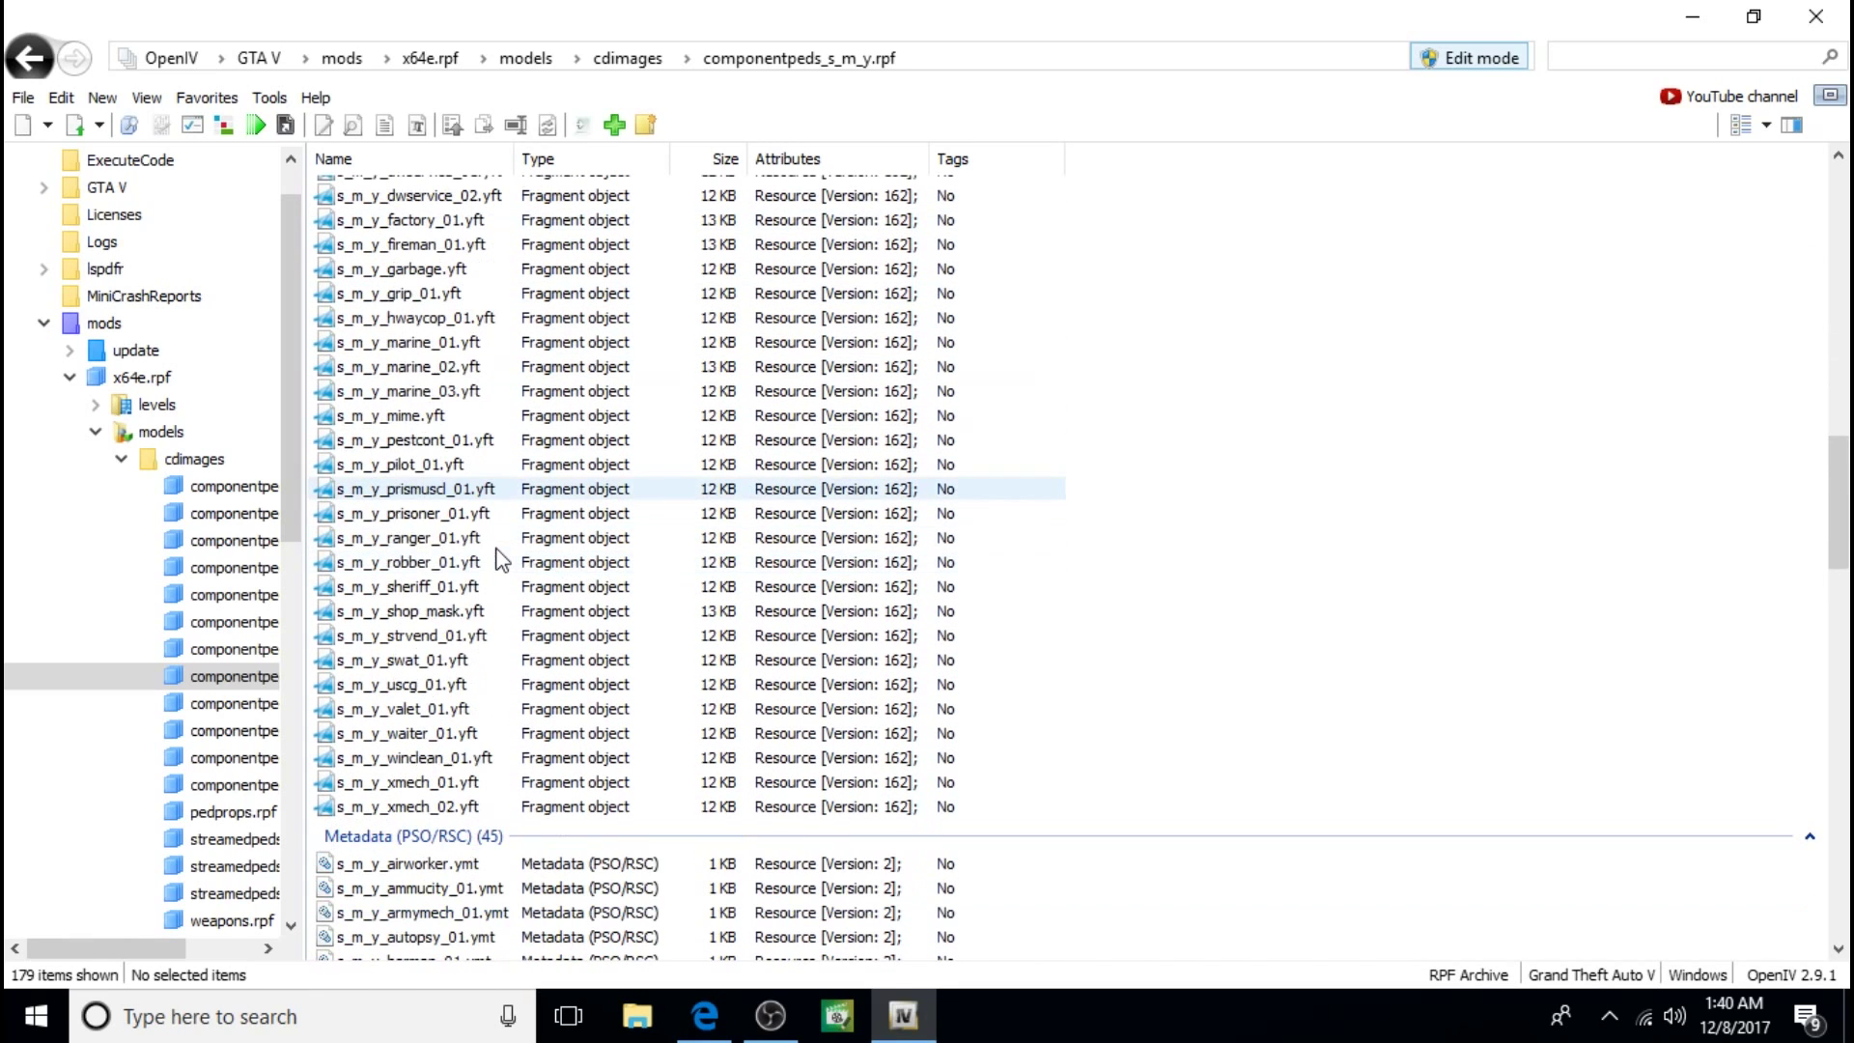
{"action": "left_click", "coordinate": [454, 590]}
{"action": "right_click", "coordinate": [454, 591]}
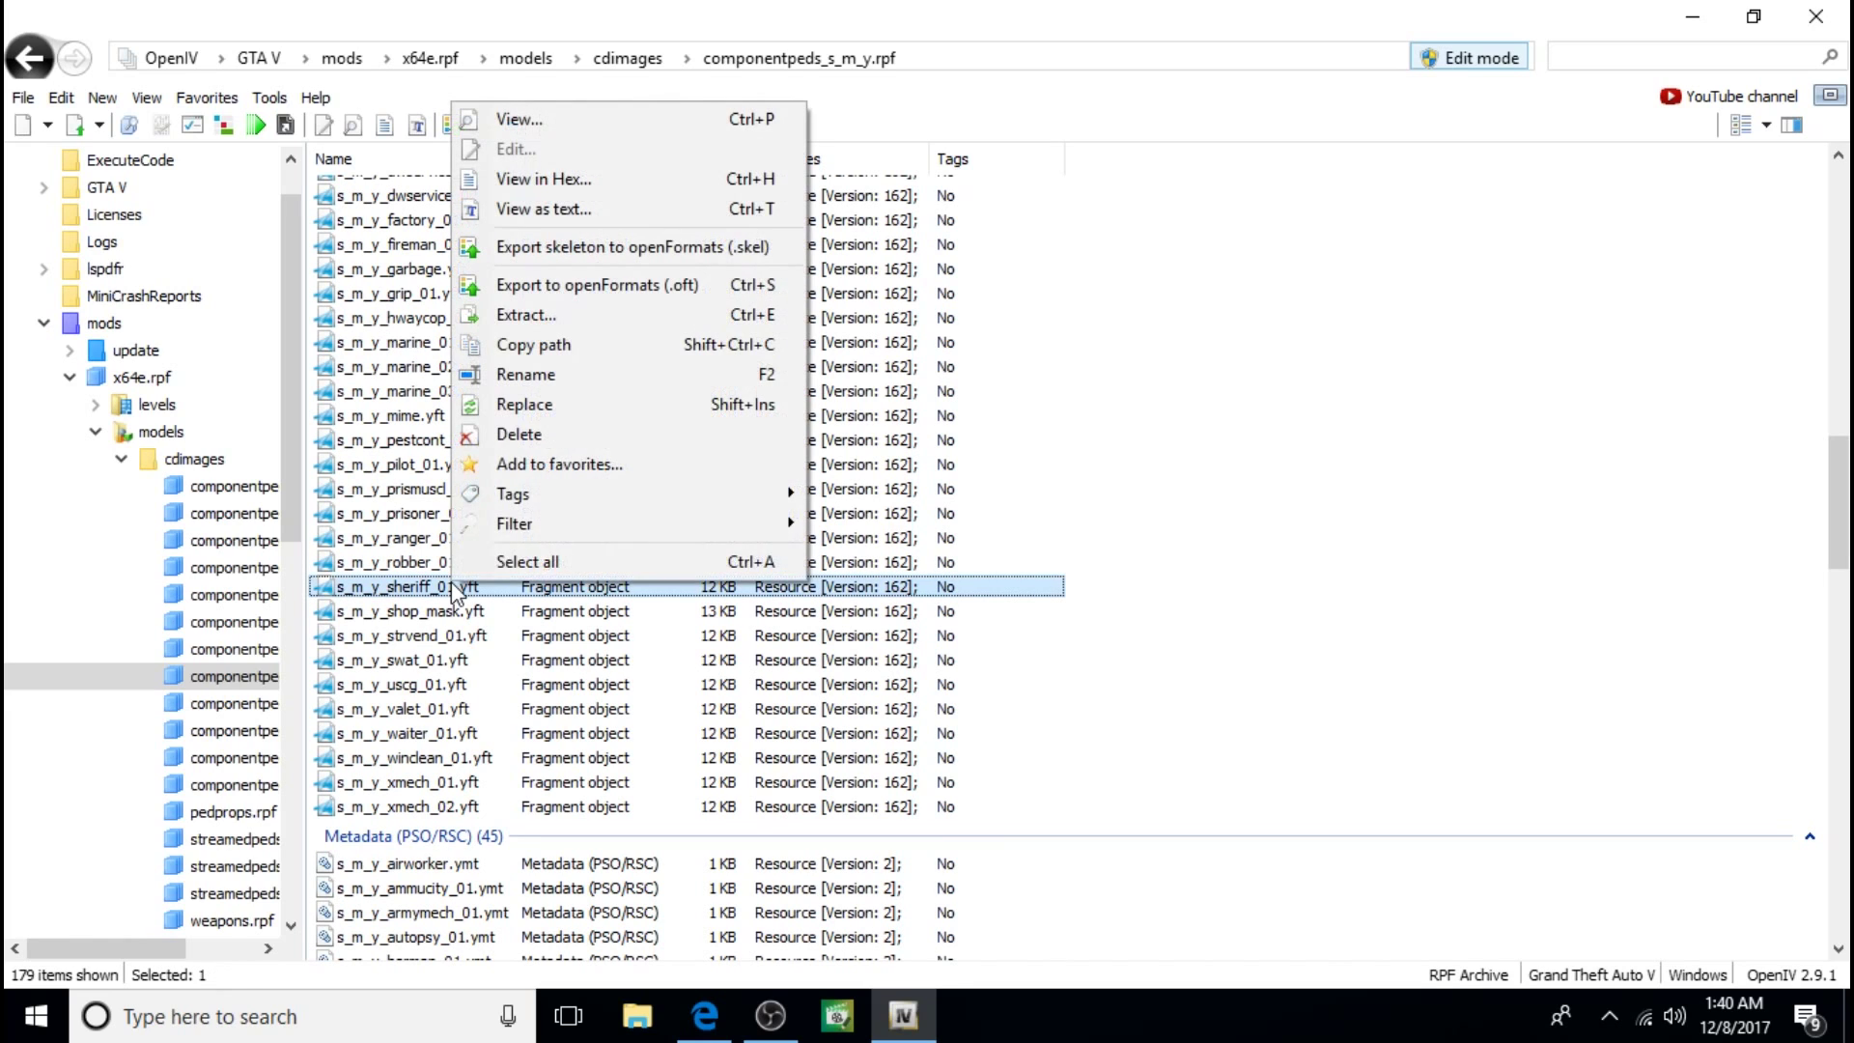
{"action": "left_click", "coordinate": [524, 427]}
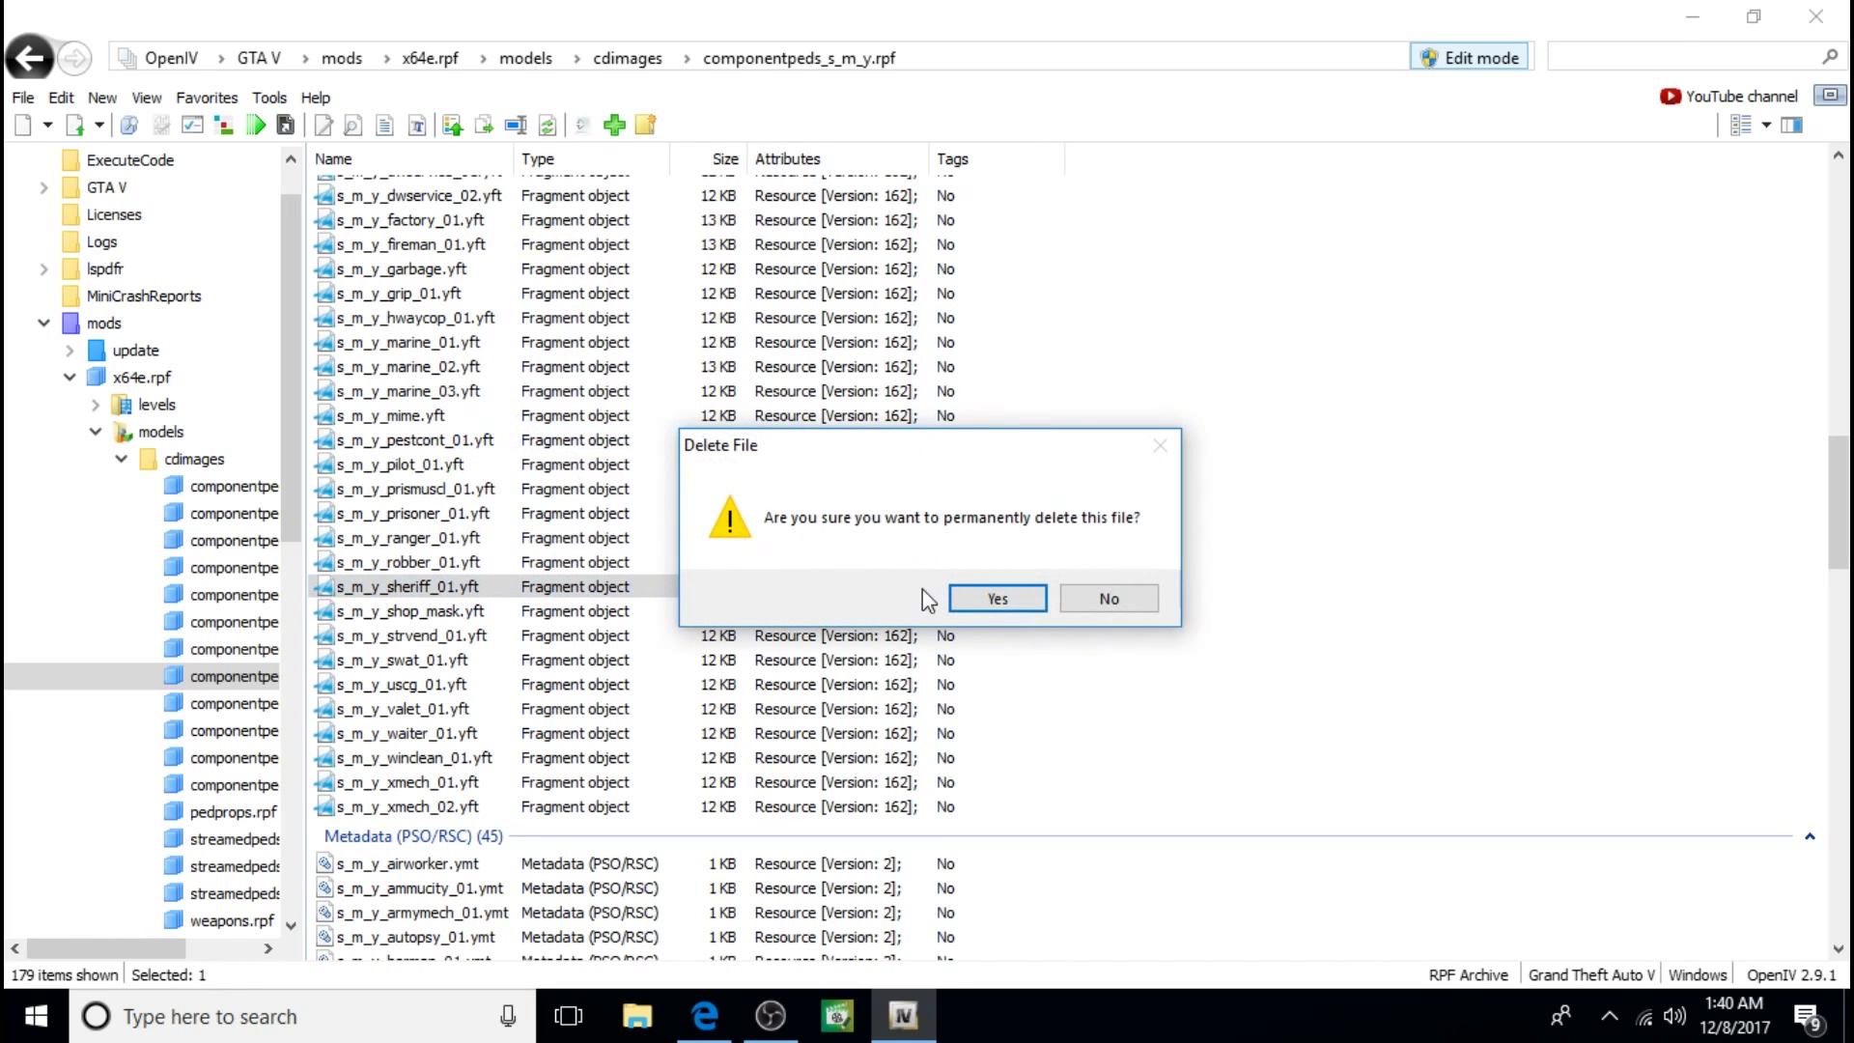
{"action": "left_click", "coordinate": [998, 600]}
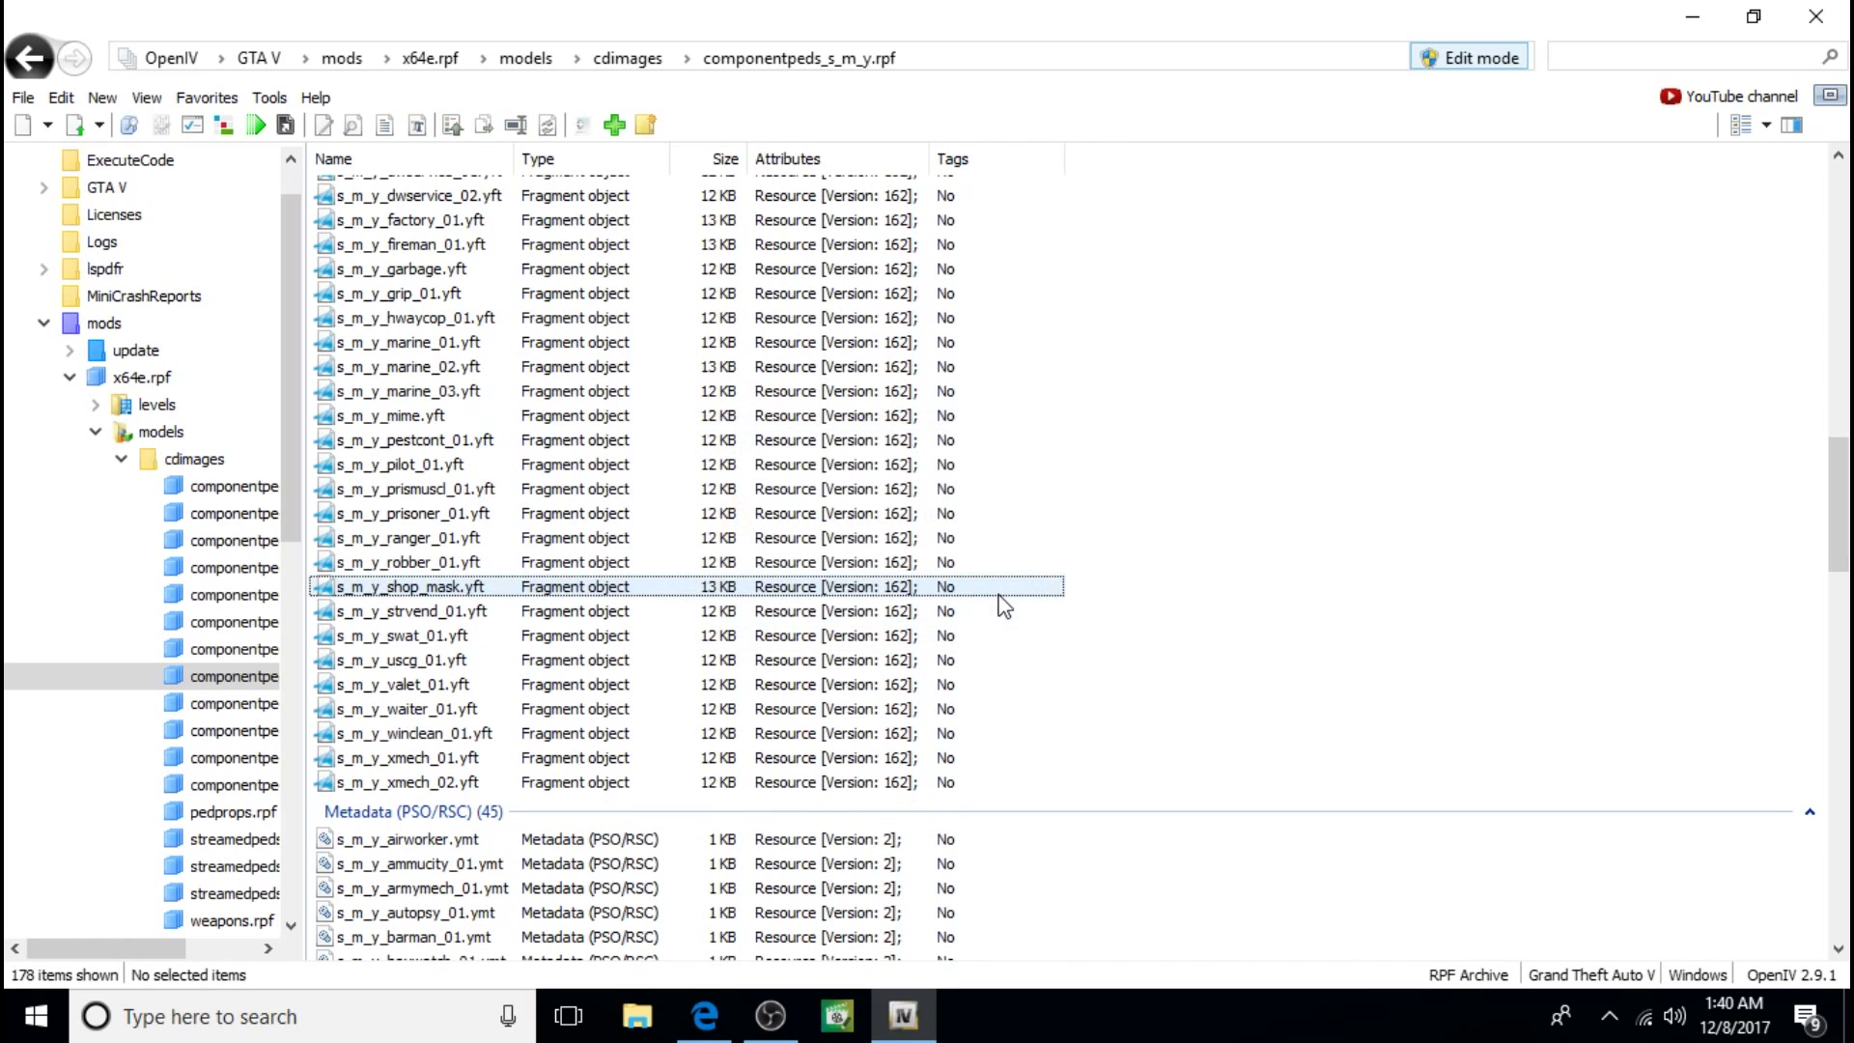
Step: Delete s_m_y_sheriff_01.ymt and s_m_y_sheriff_01.ytd, leaving 176 items
{"action": "scroll", "coordinate": [1004, 607], "scroll_direction": "down", "scroll_amount": 10}
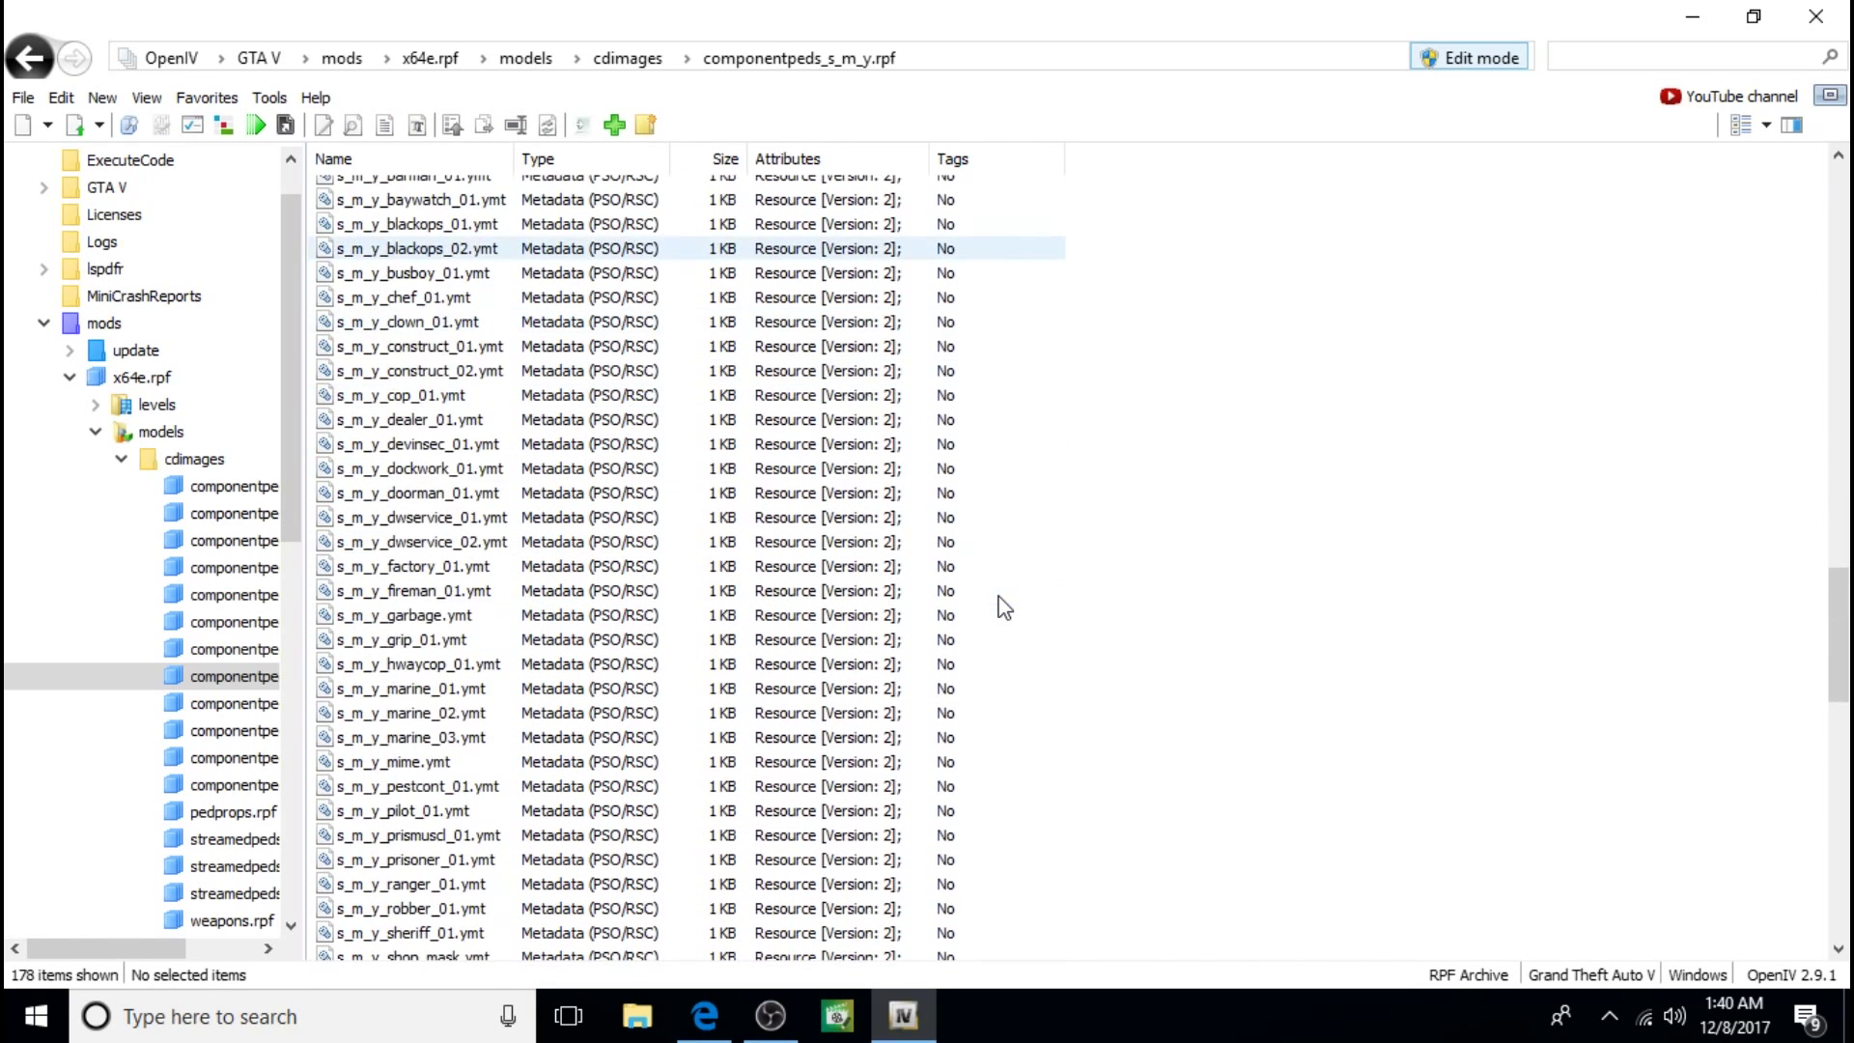
{"action": "scroll", "coordinate": [1005, 607], "scroll_direction": "down", "scroll_amount": 6}
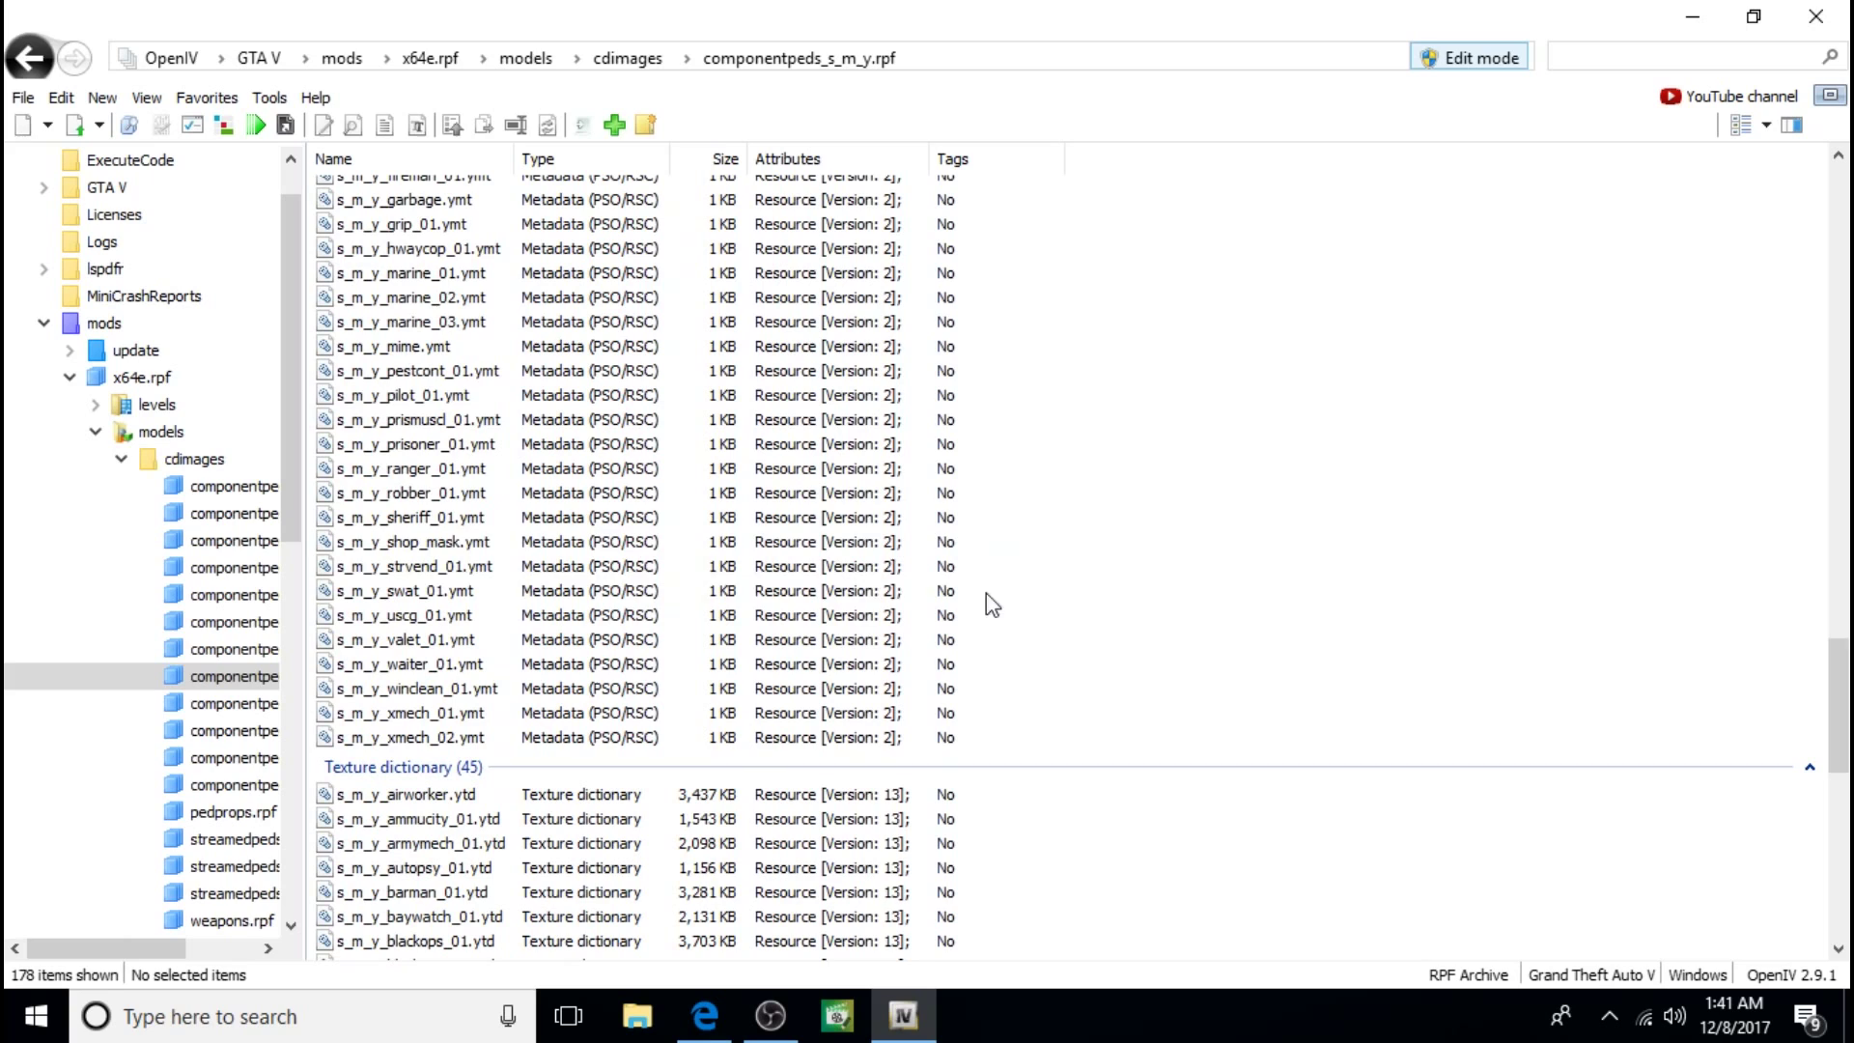
{"action": "left_click", "coordinate": [454, 523]}
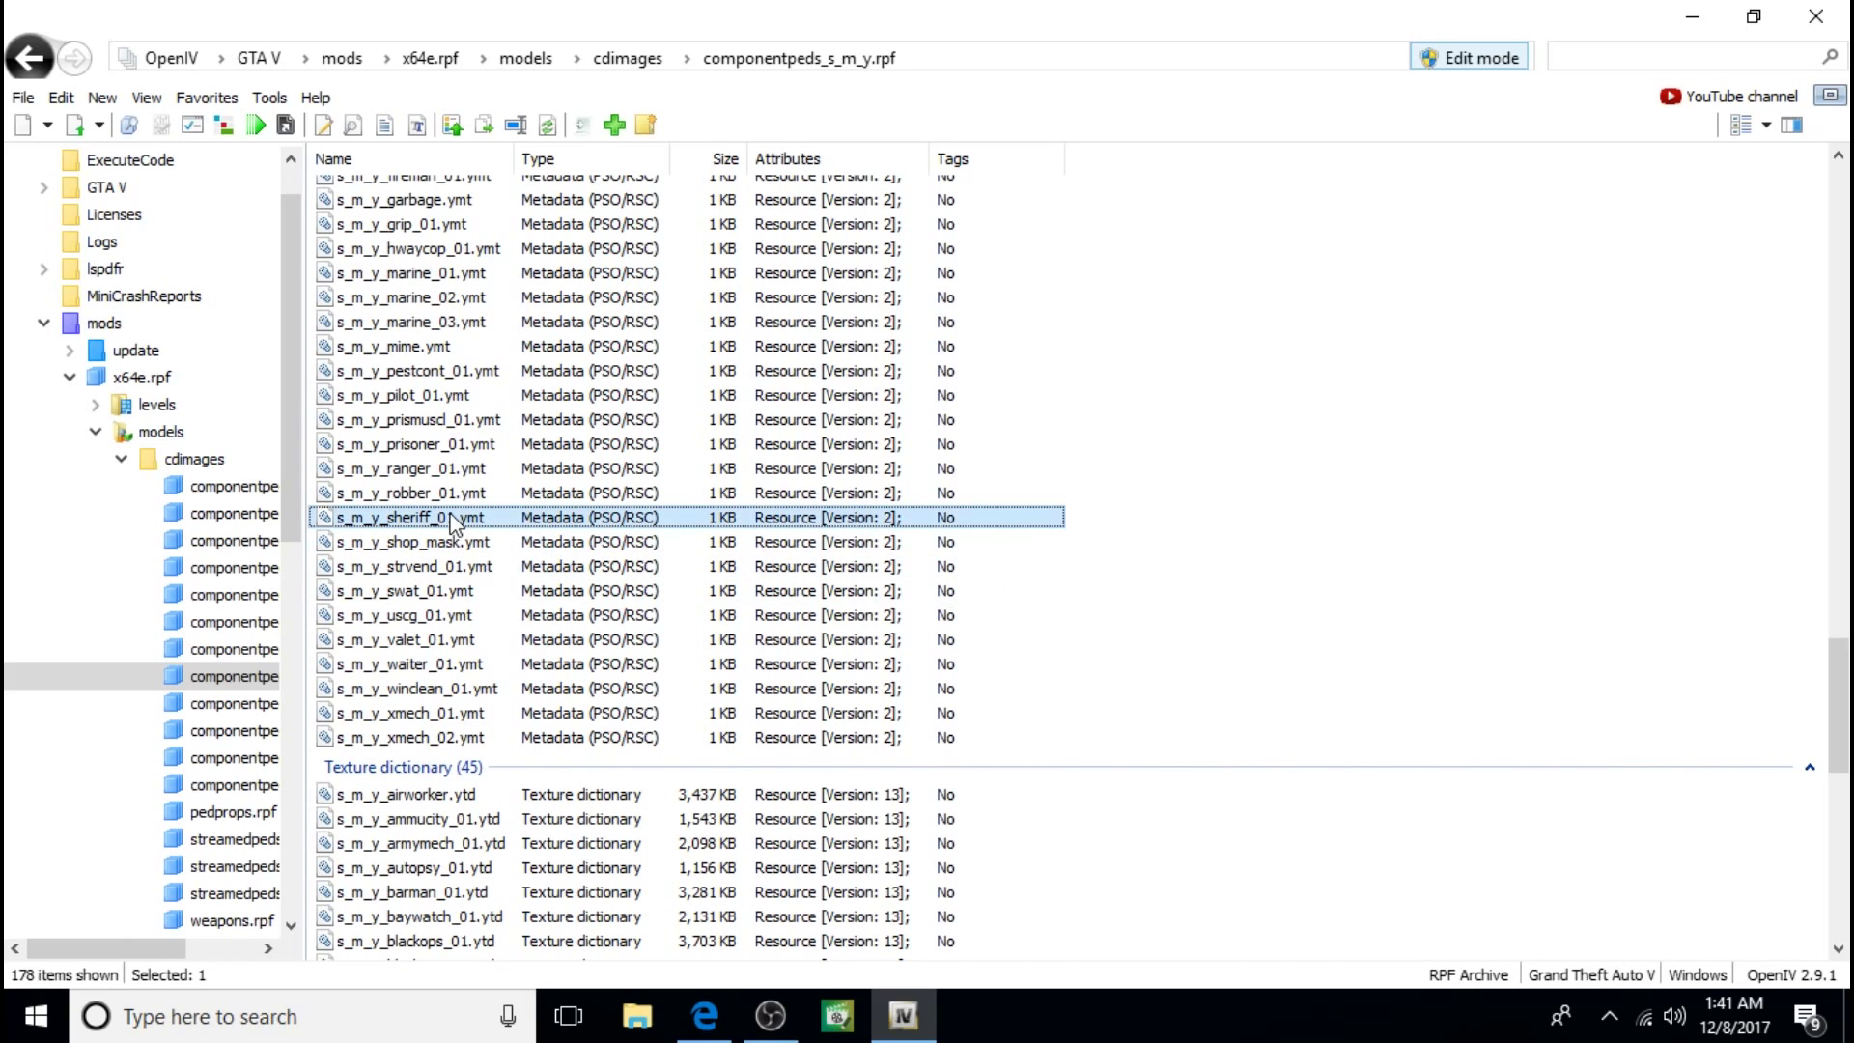
{"action": "right_click", "coordinate": [455, 524]}
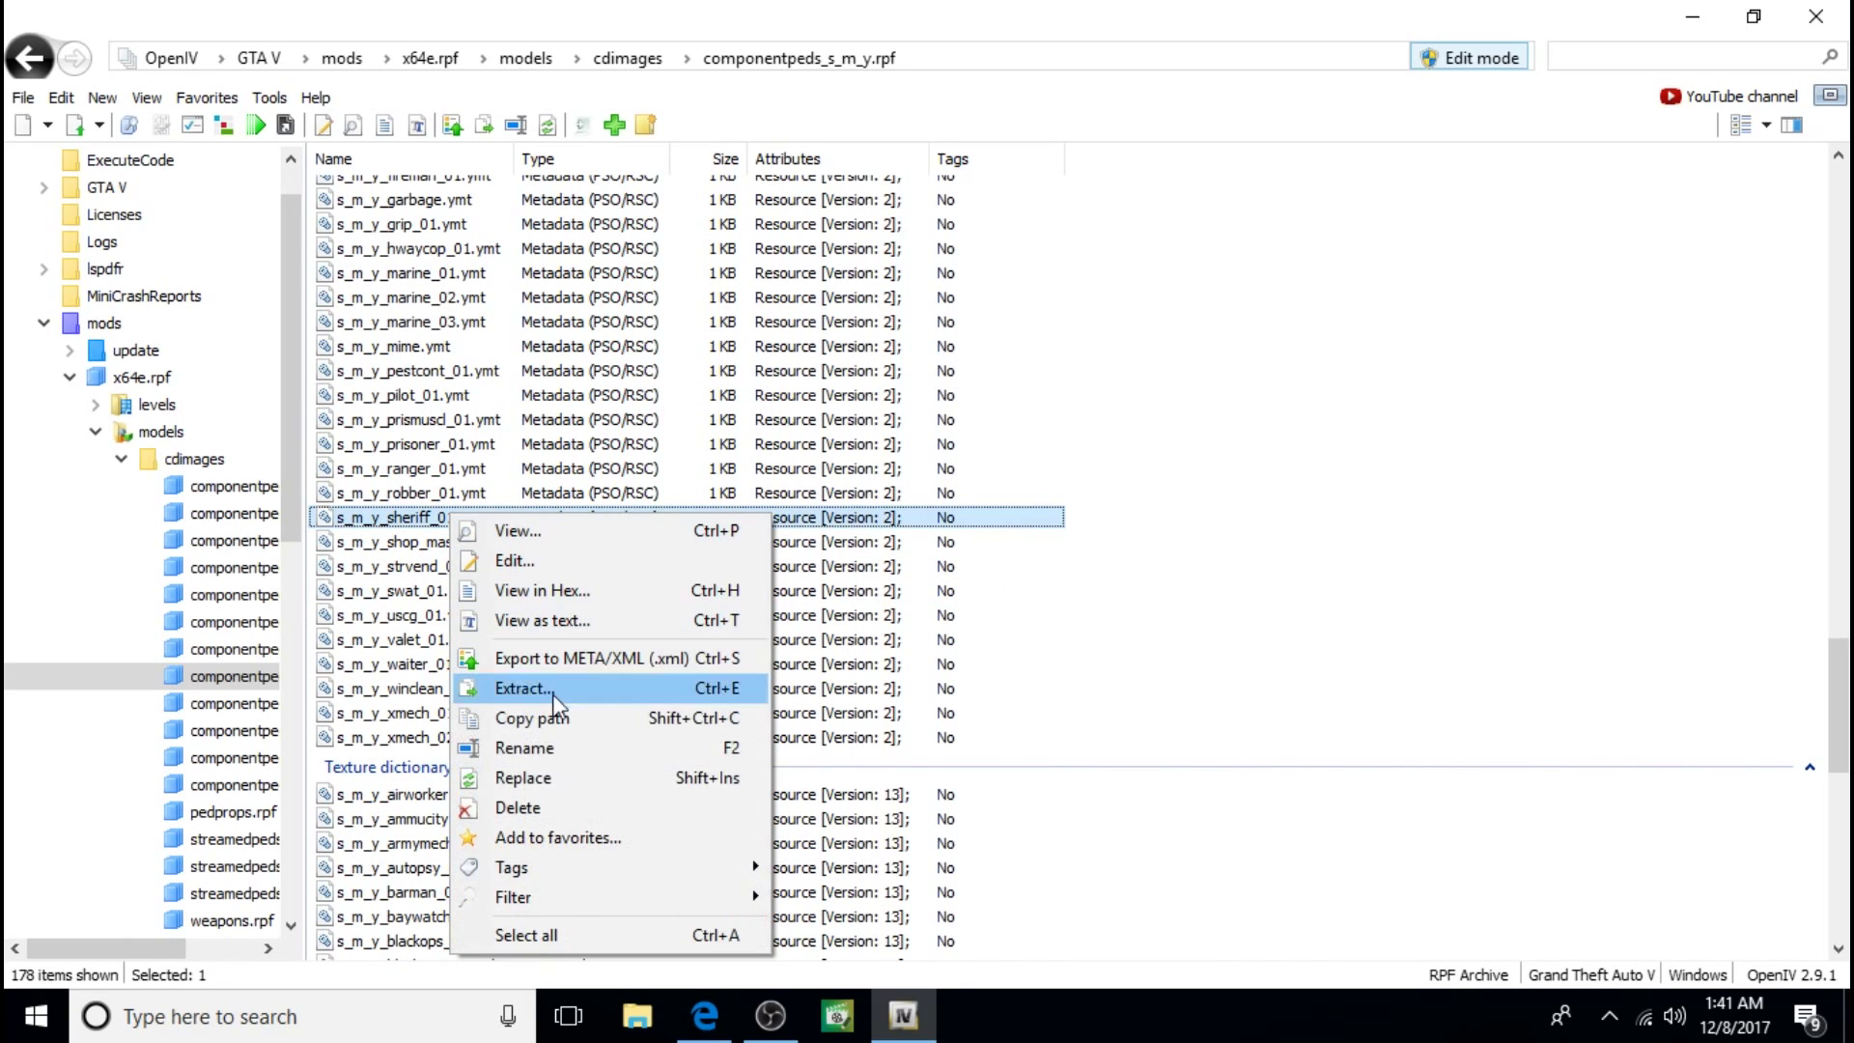
{"action": "left_click", "coordinate": [527, 808]}
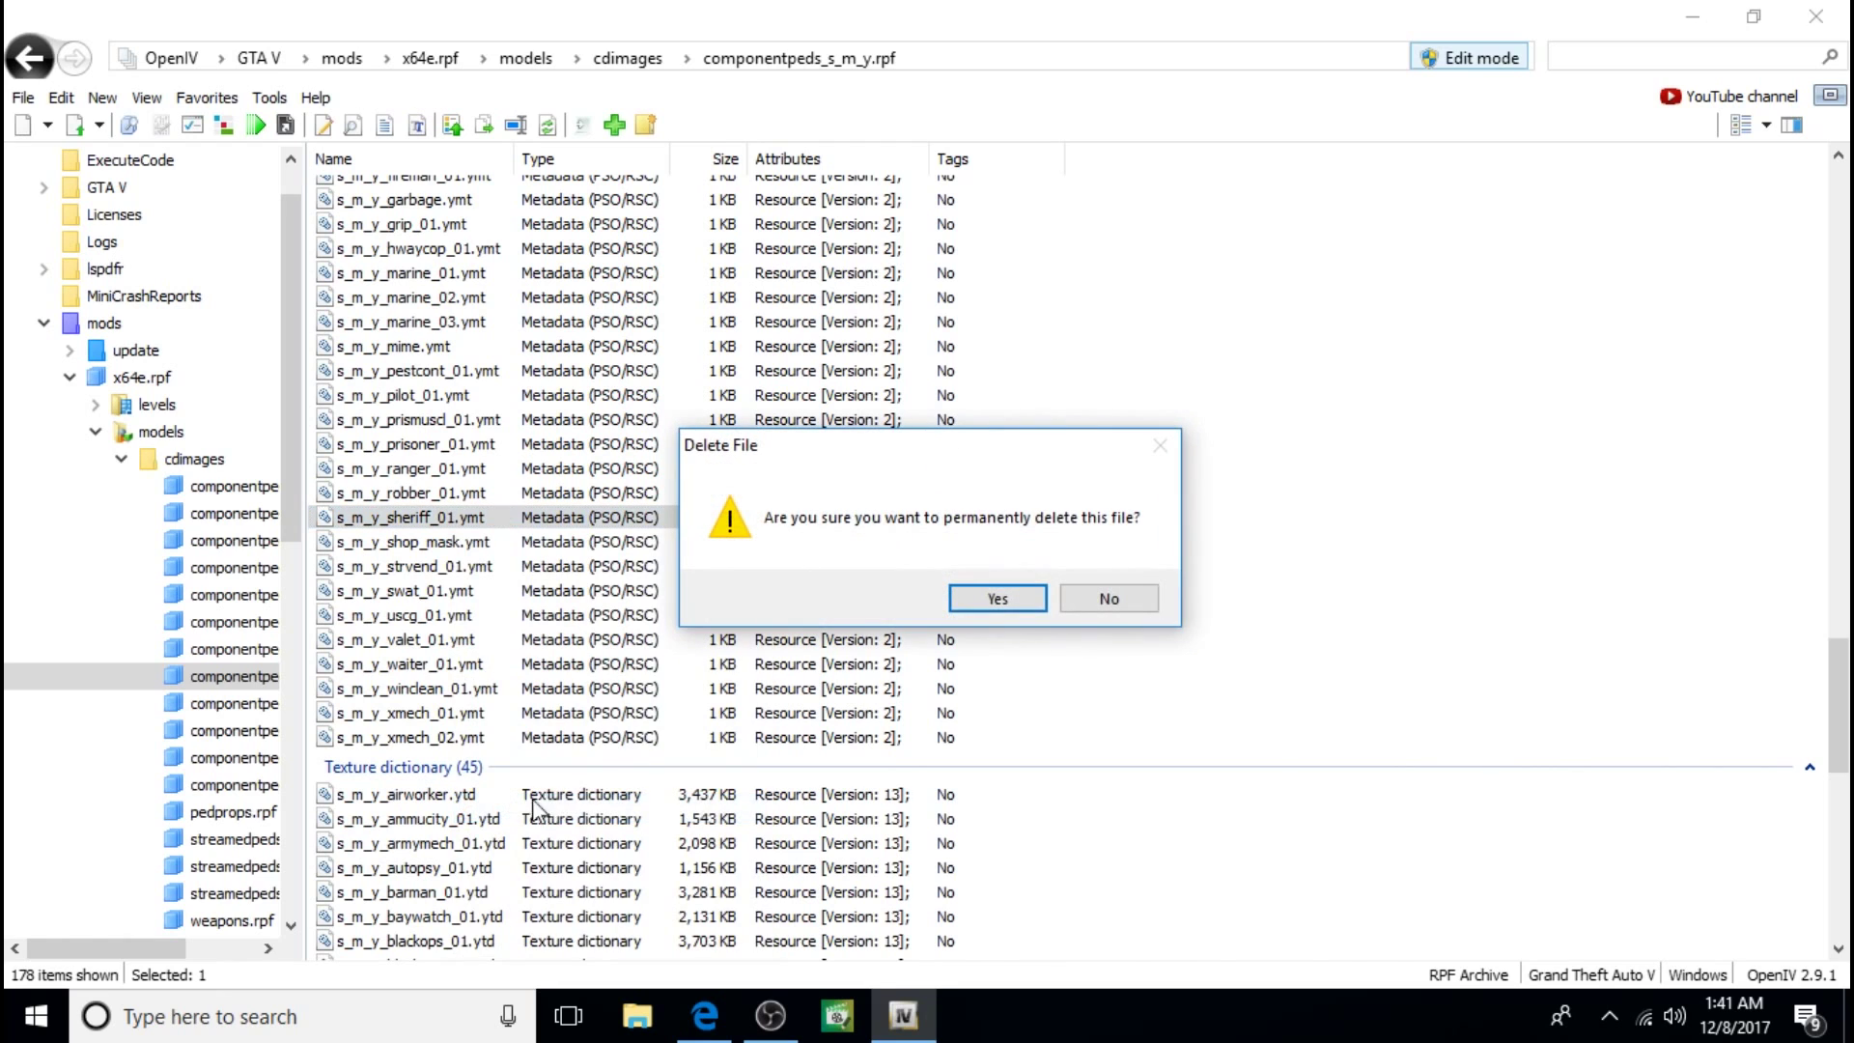
{"action": "left_click", "coordinate": [999, 600]}
{"action": "scroll", "coordinate": [869, 611], "scroll_direction": "down", "scroll_amount": 7}
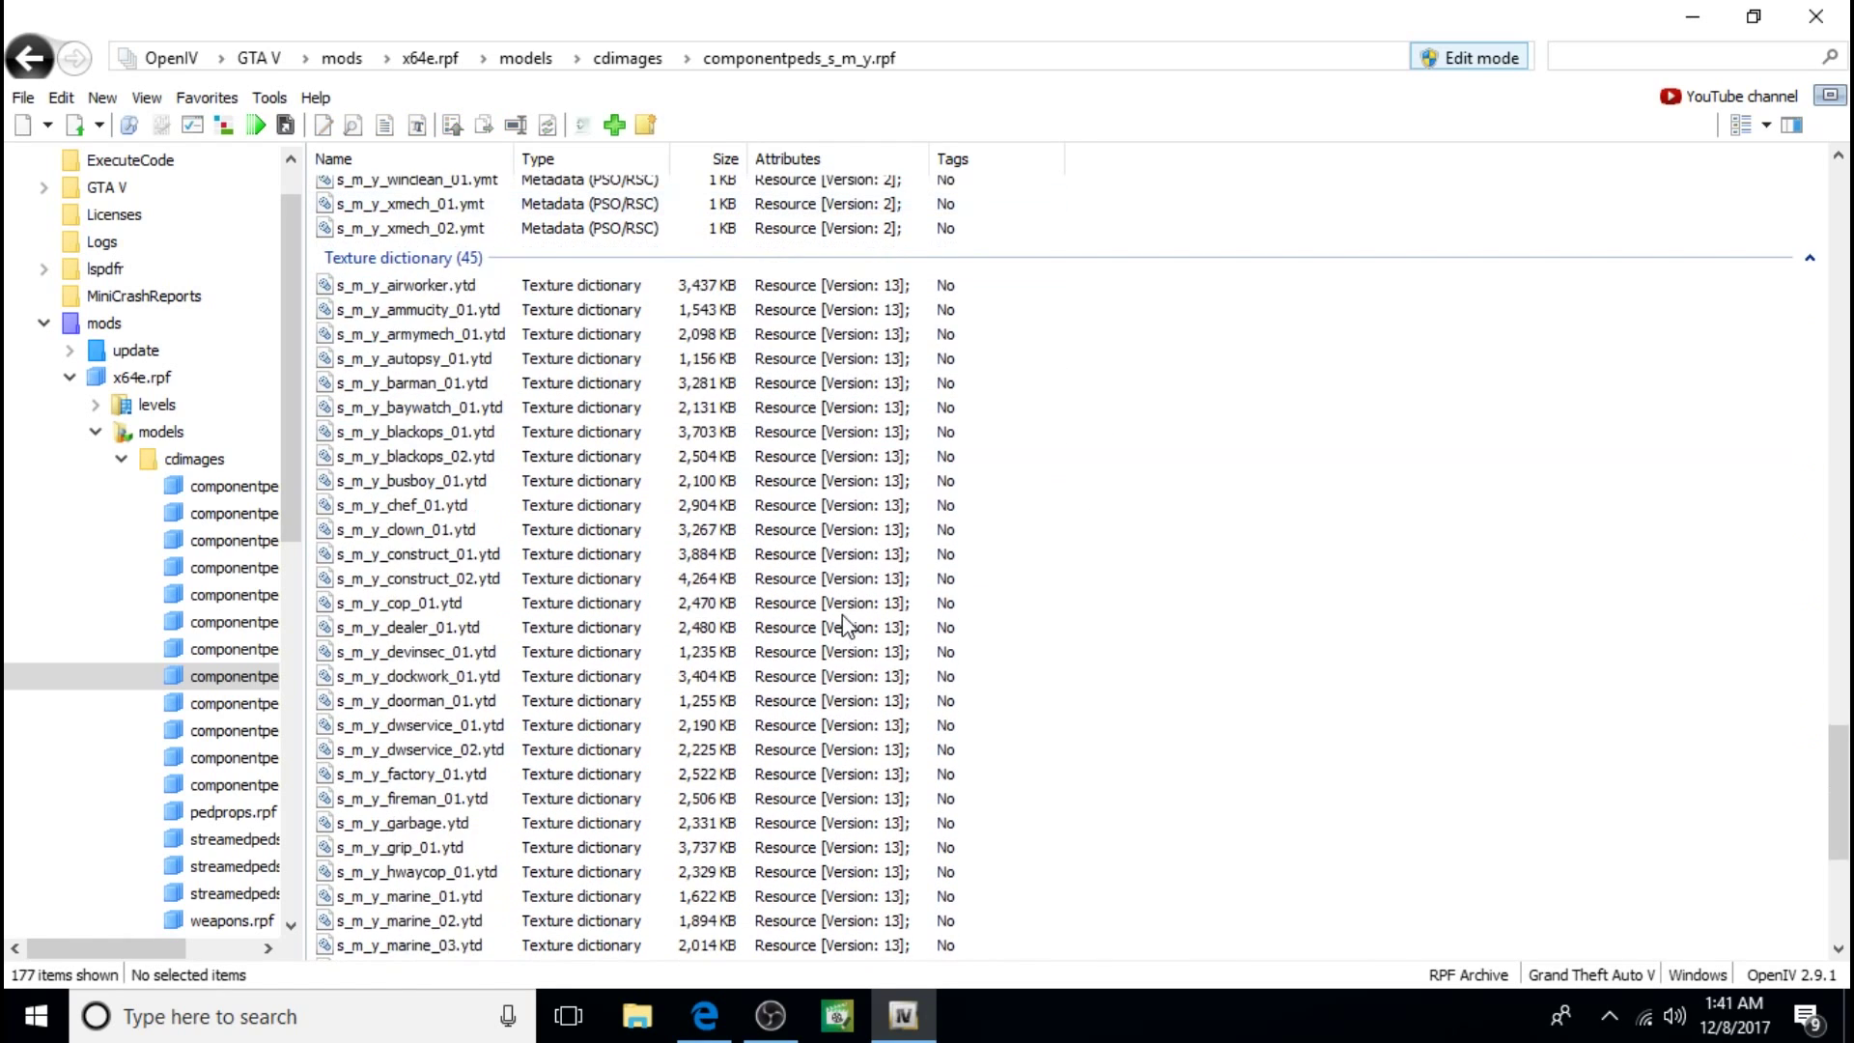
{"action": "scroll", "coordinate": [845, 625], "scroll_direction": "down", "scroll_amount": 4}
{"action": "scroll", "coordinate": [845, 625], "scroll_direction": "down", "scroll_amount": 2}
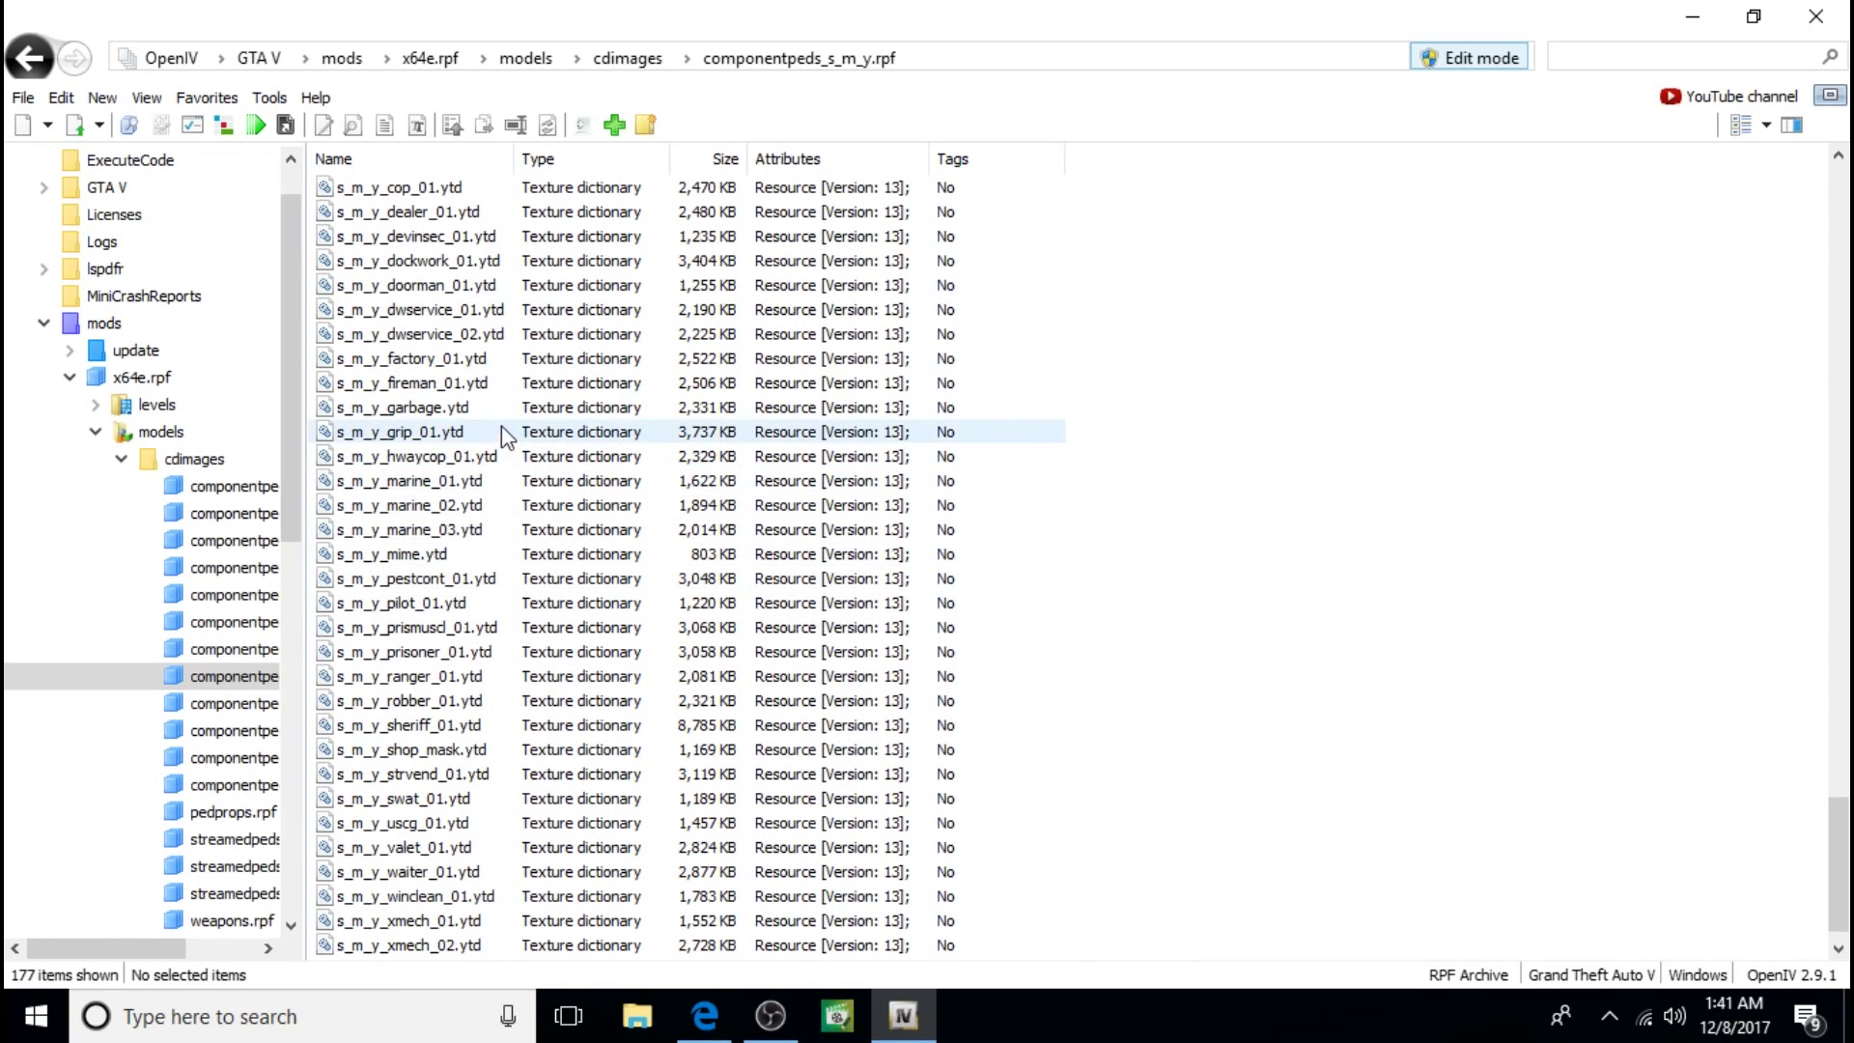
{"action": "scroll", "coordinate": [501, 426], "scroll_direction": "up", "scroll_amount": 3}
{"action": "scroll", "coordinate": [501, 426], "scroll_direction": "down", "scroll_amount": 3}
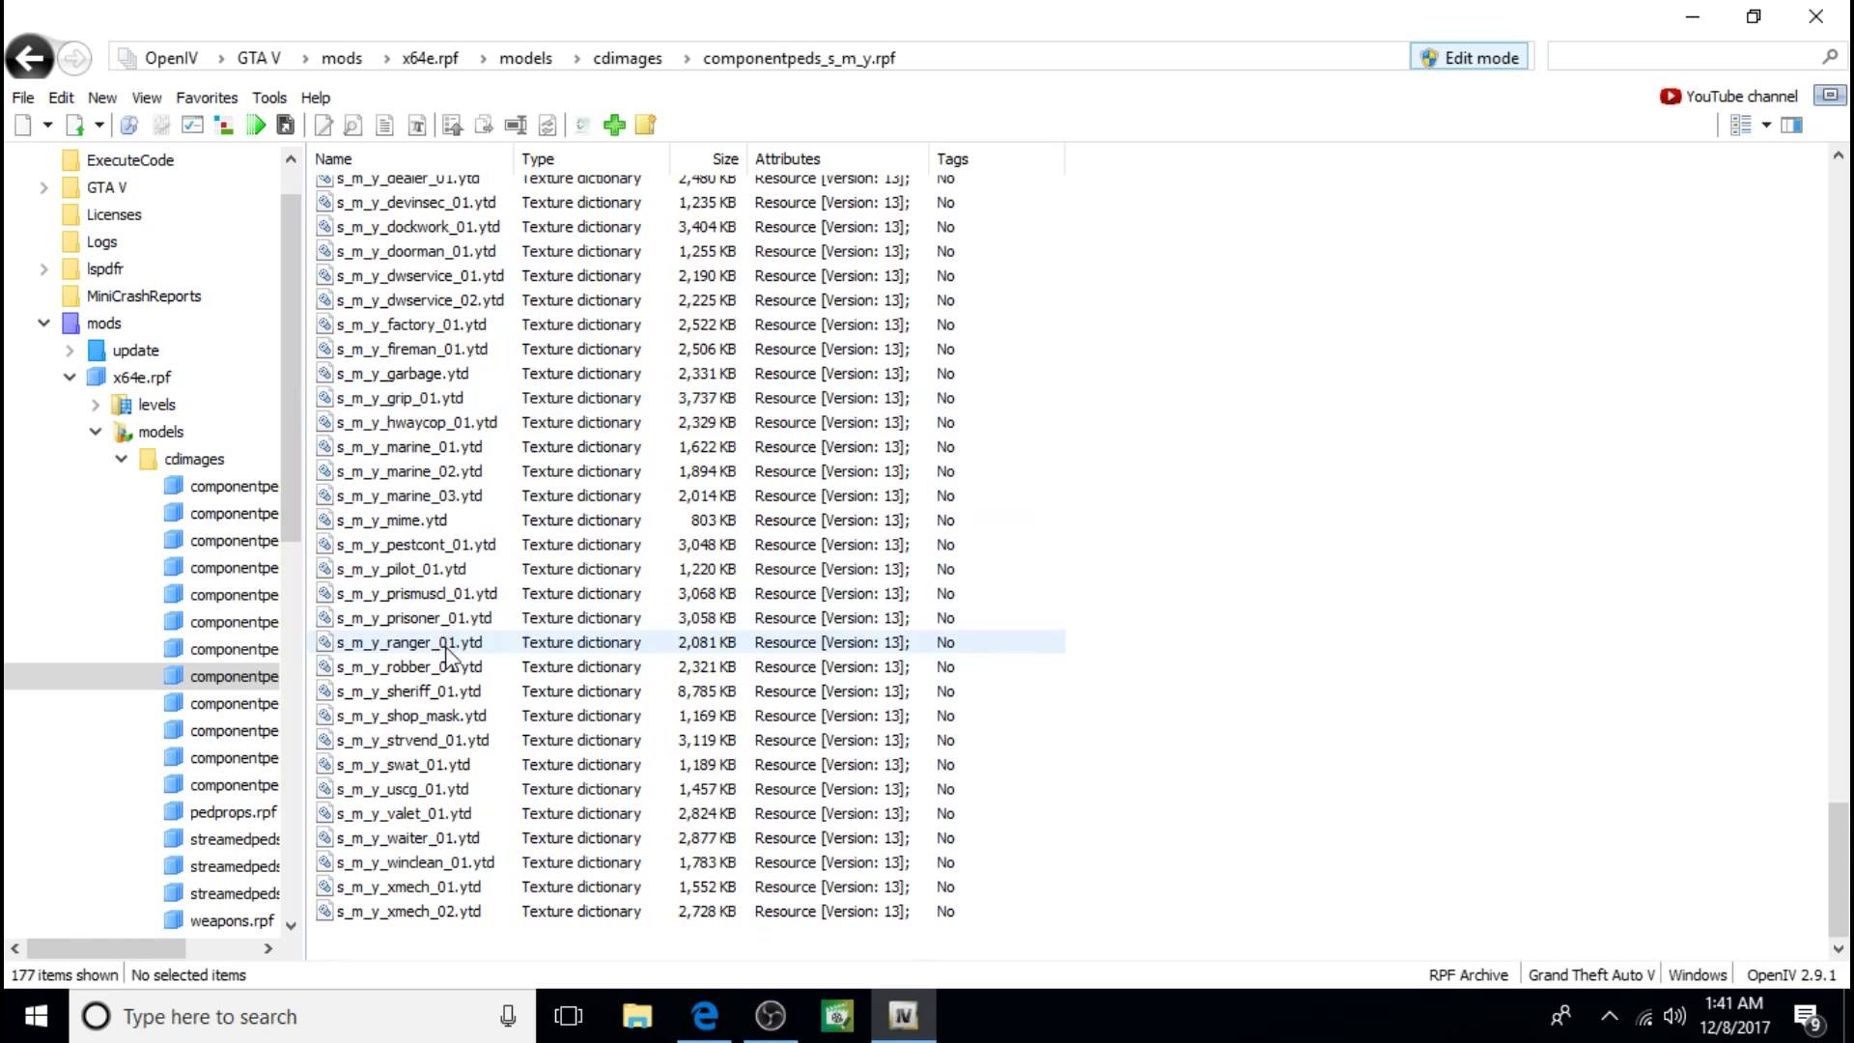
{"action": "left_click", "coordinate": [441, 692]}
{"action": "right_click", "coordinate": [442, 687]}
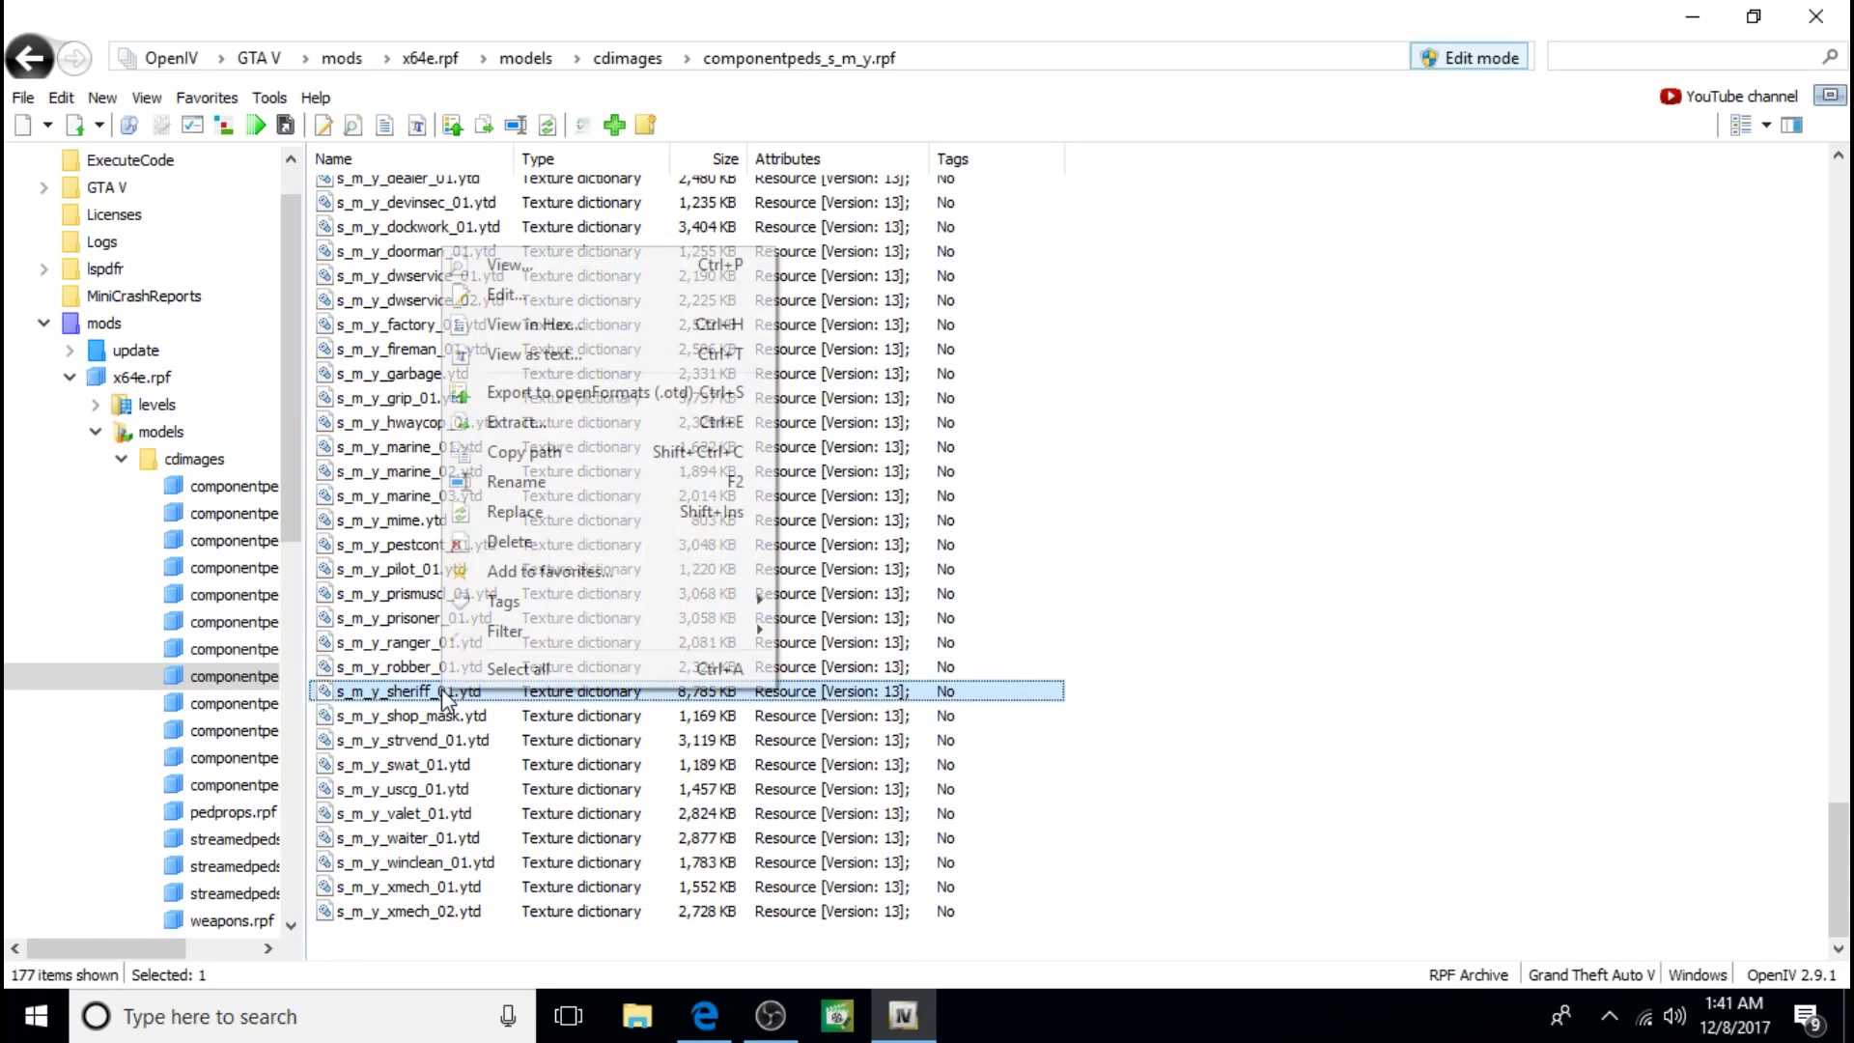
{"action": "left_click", "coordinate": [531, 542]}
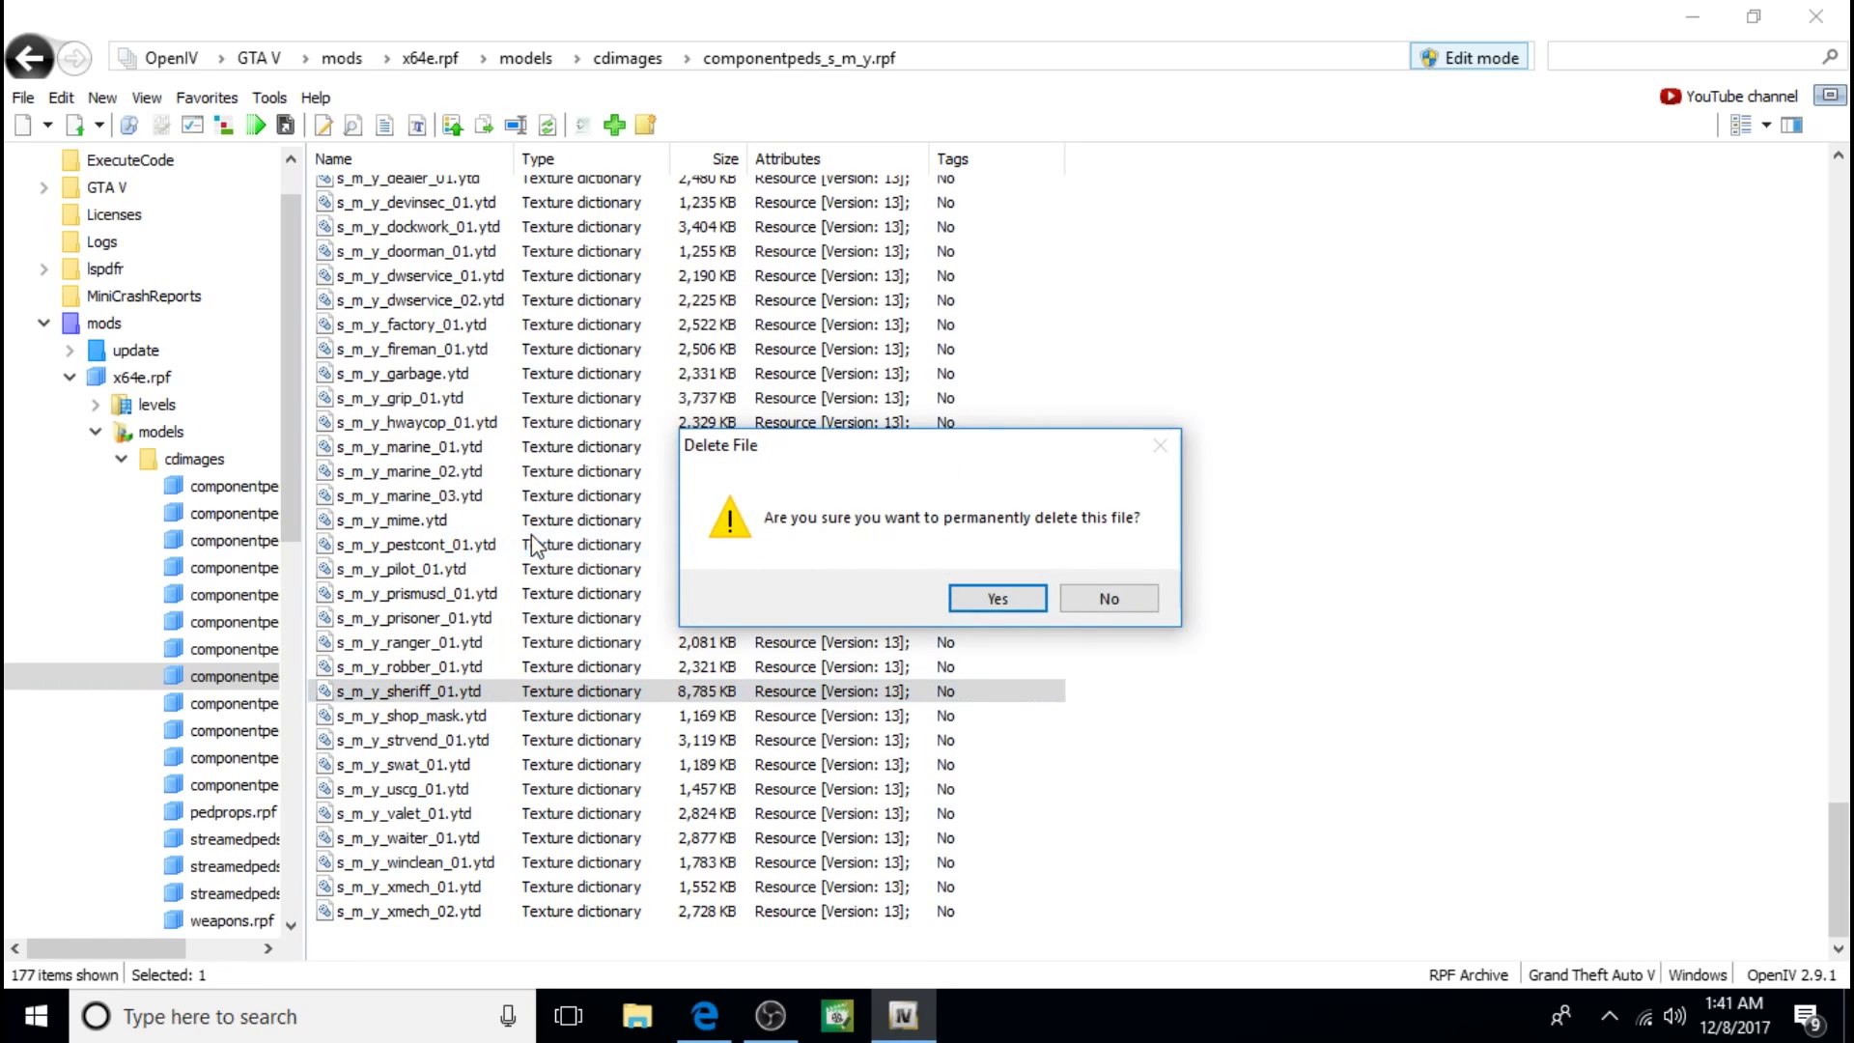
{"action": "left_click", "coordinate": [997, 599]}
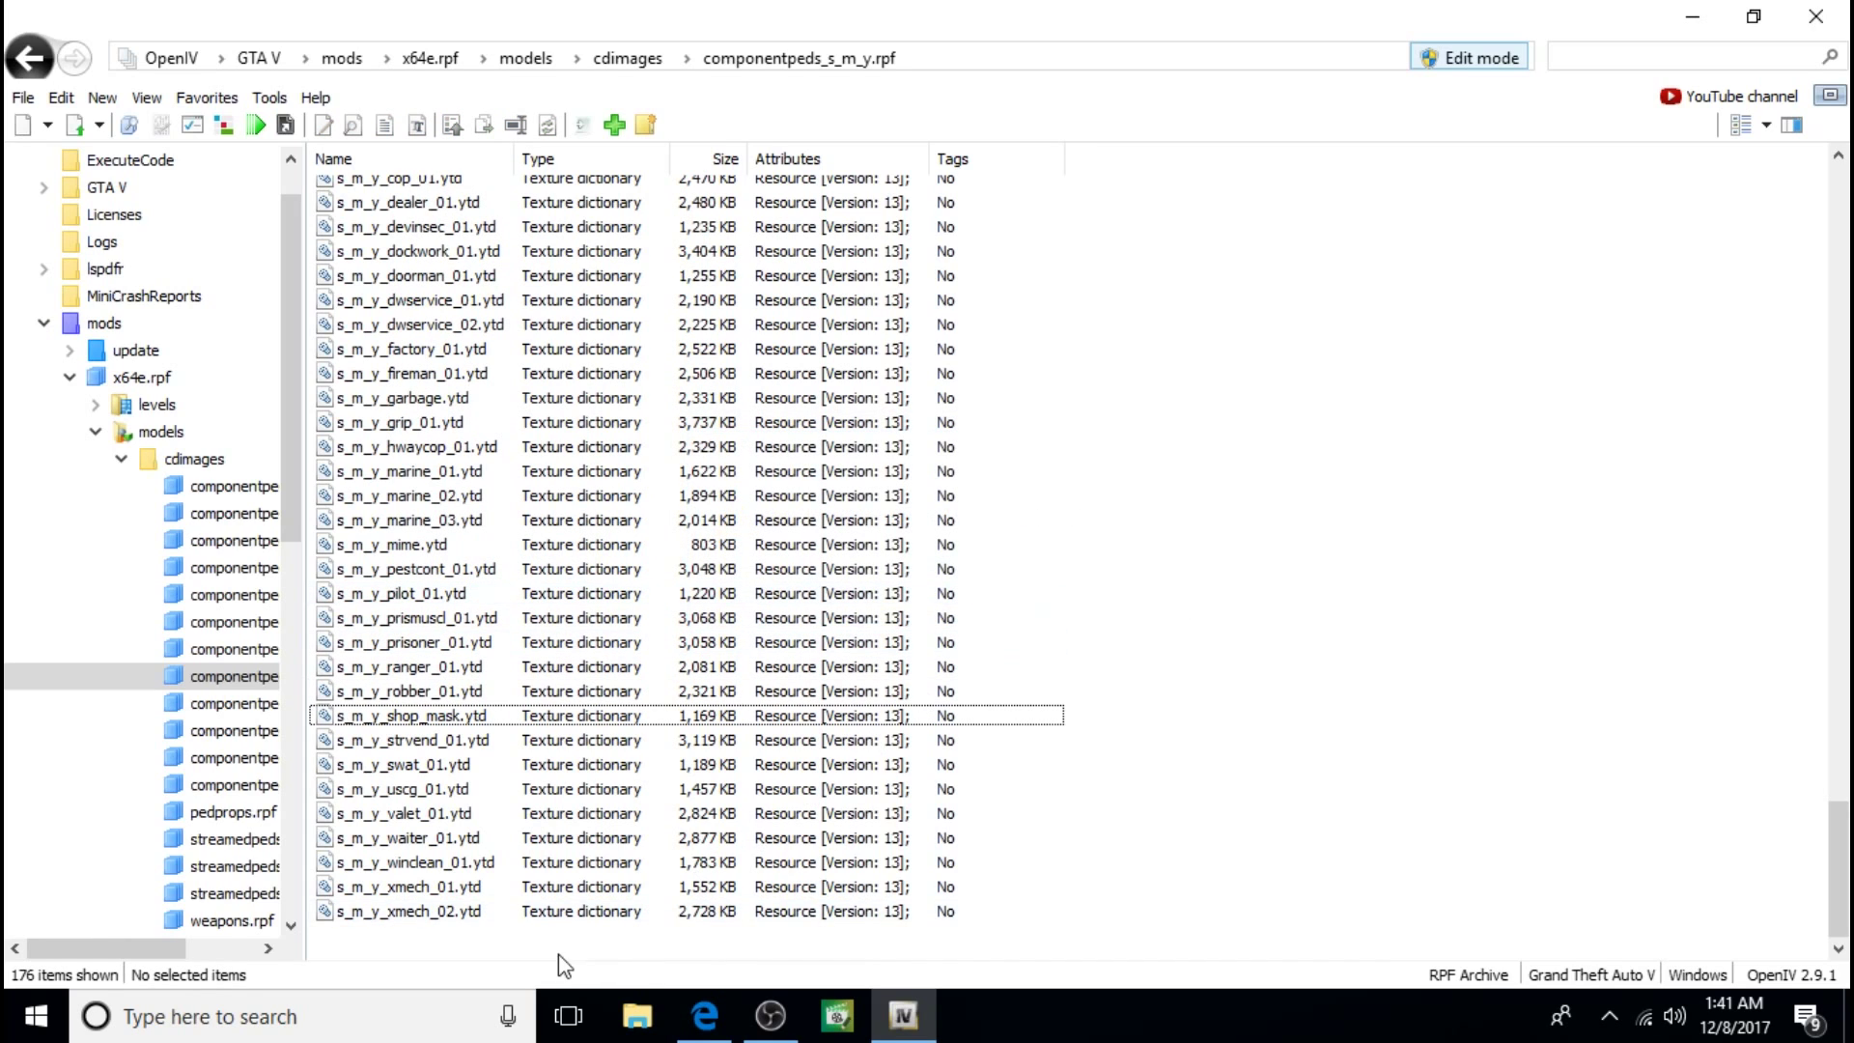
Step: Add s_m_y_sheriff_01.ydd from the Desktop's Sheriff Deputy Peds folder into componentpeds_s_m_y.rpf
{"action": "right_click", "coordinate": [521, 950]}
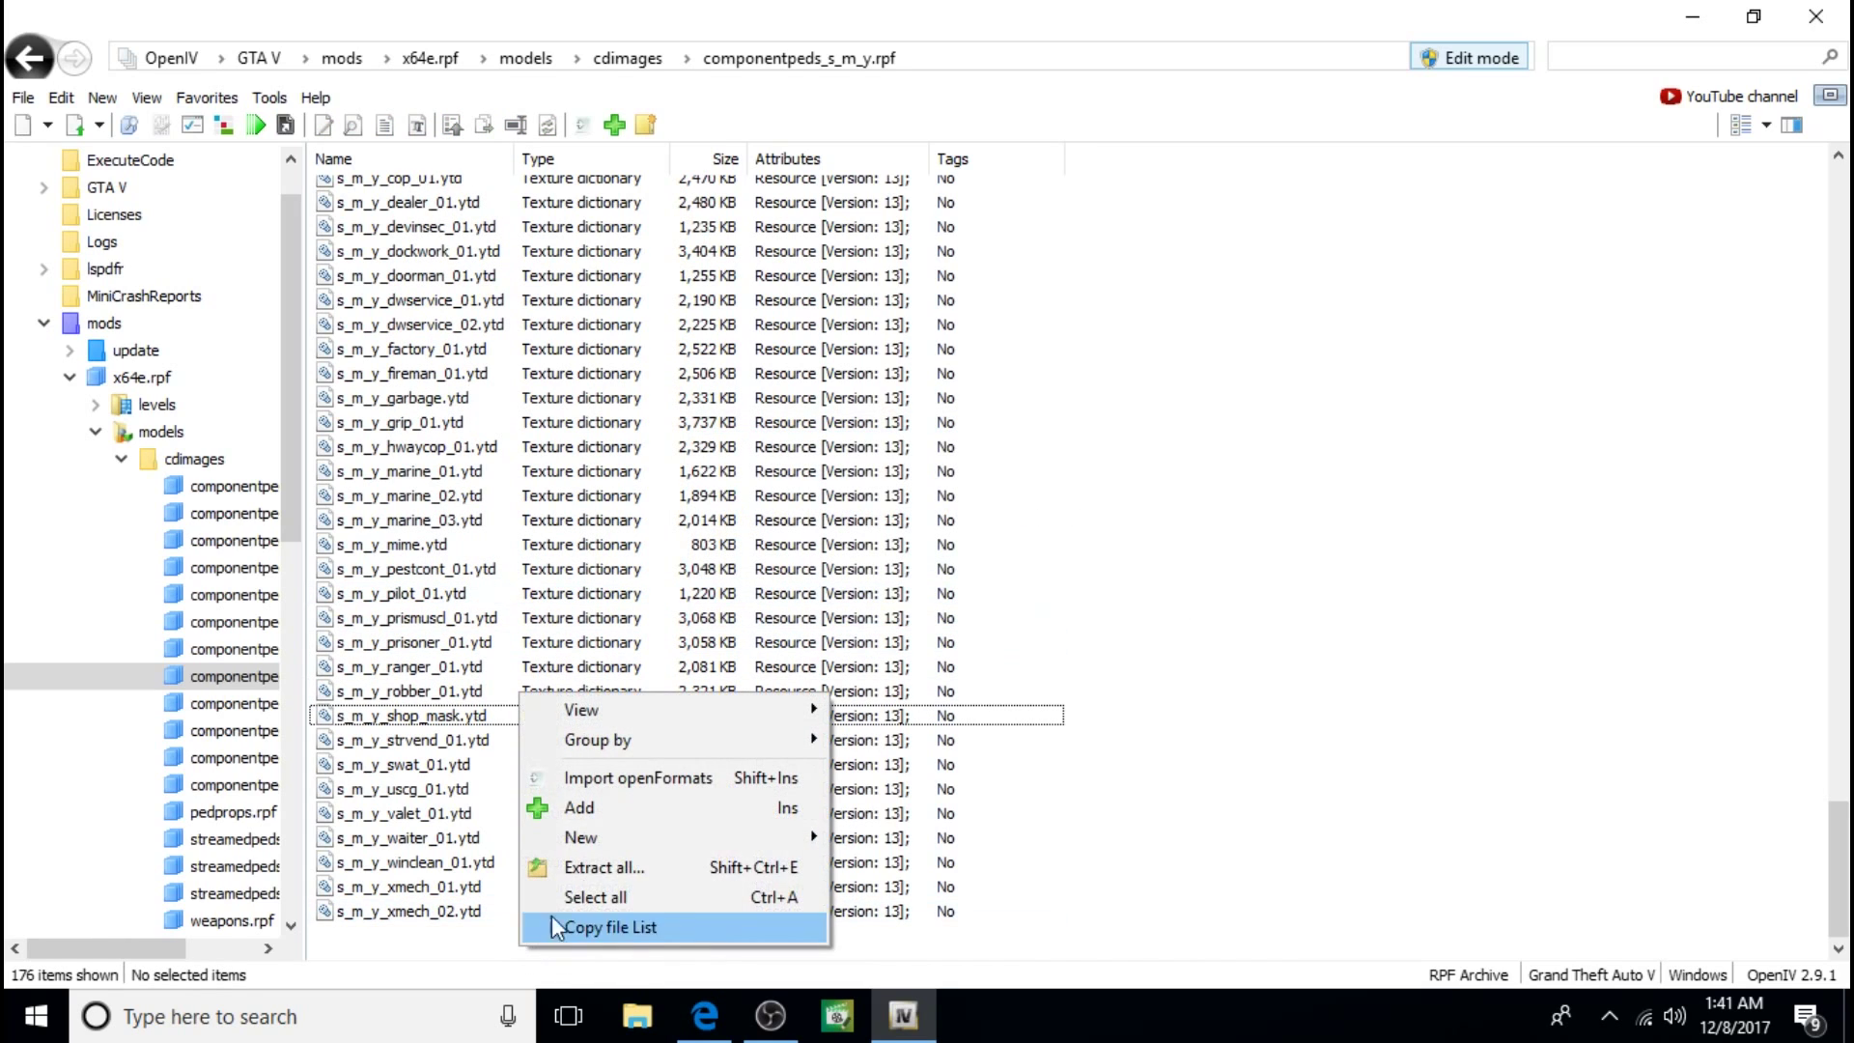
{"action": "left_click", "coordinate": [618, 806]}
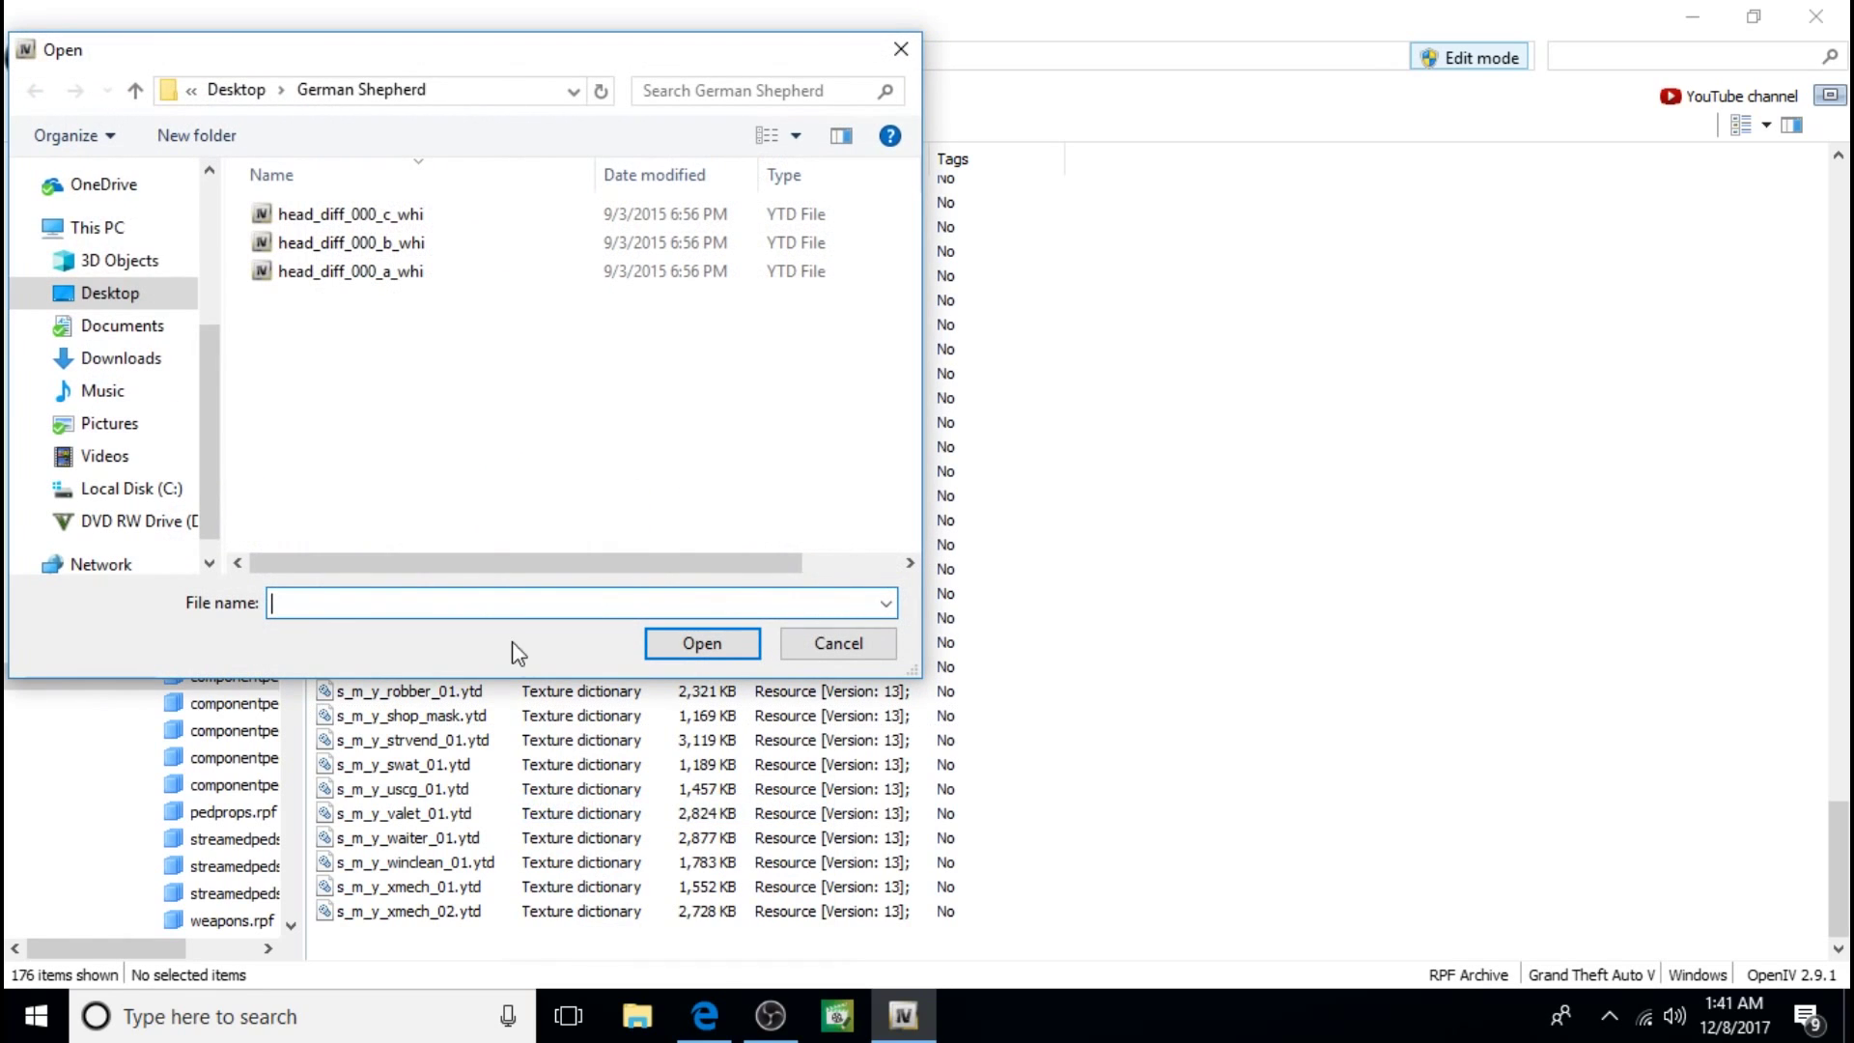
{"action": "left_click", "coordinate": [109, 294]}
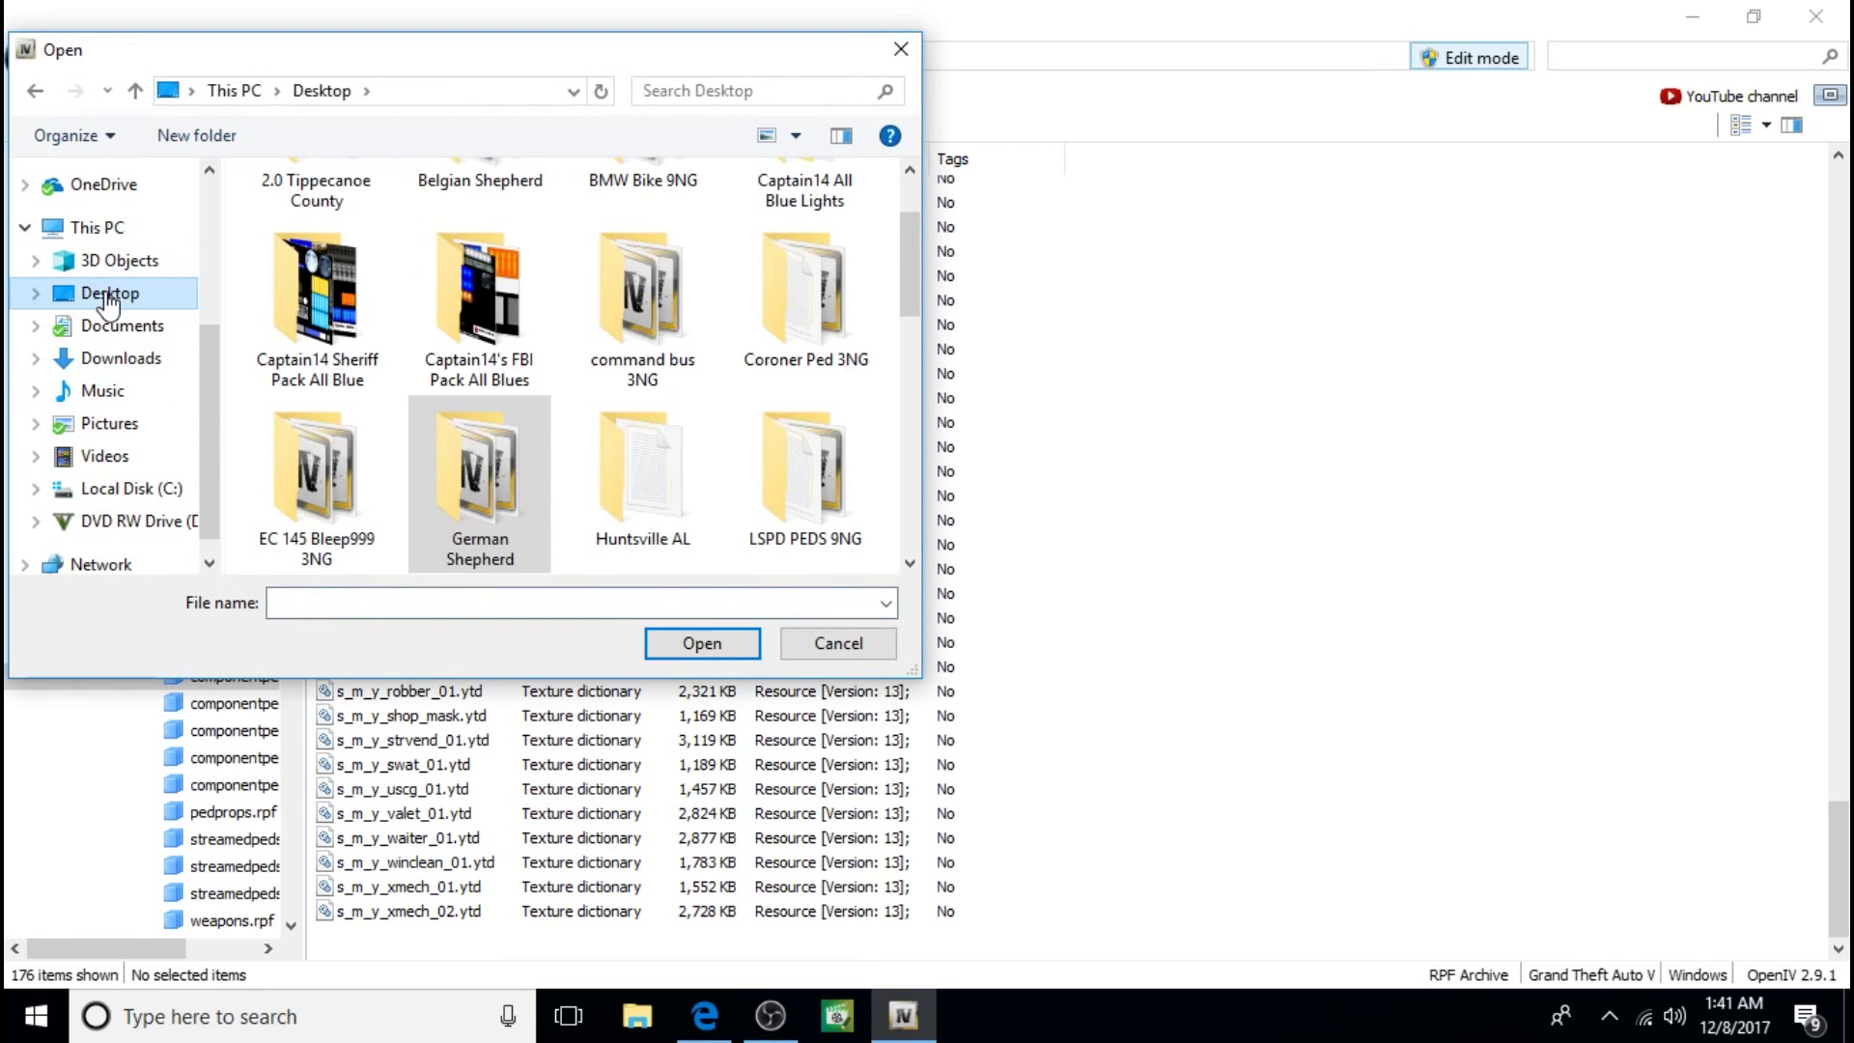
{"action": "scroll", "coordinate": [317, 483], "scroll_direction": "down", "scroll_amount": 4}
{"action": "double_click", "coordinate": [328, 460]}
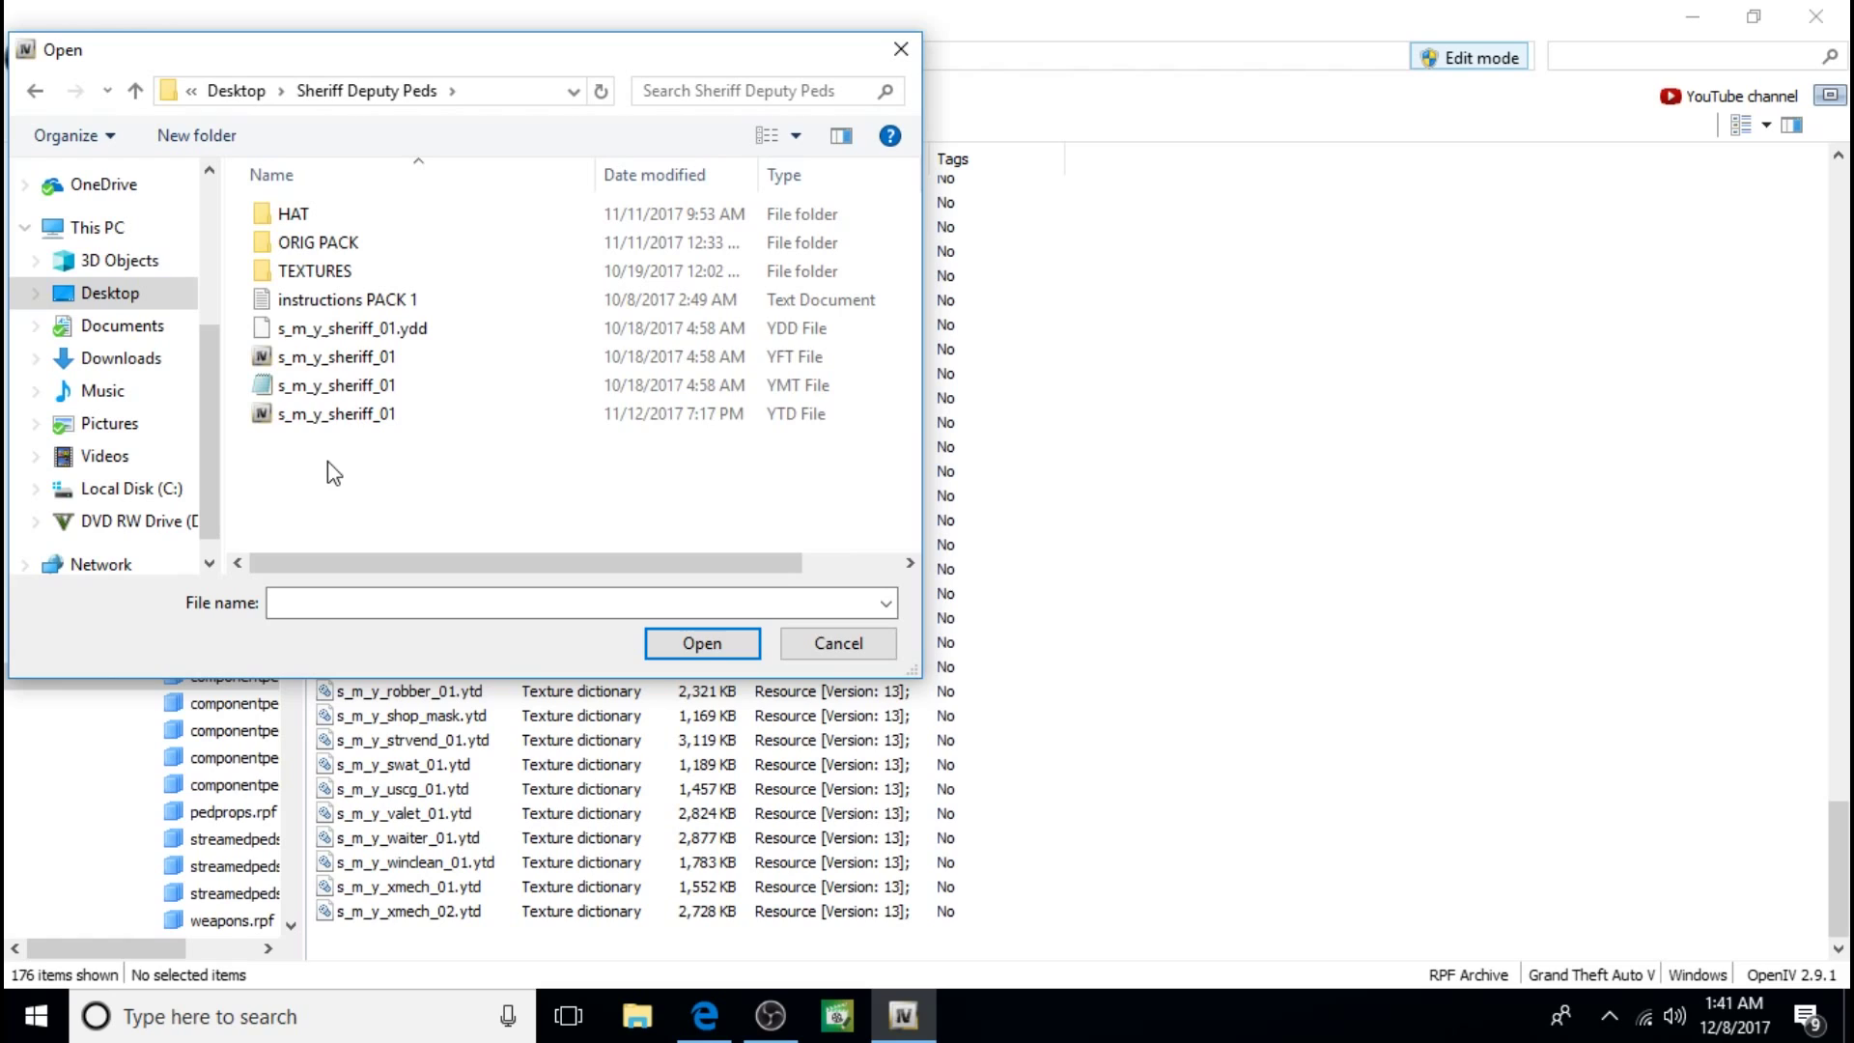
{"action": "left_click", "coordinate": [359, 330]}
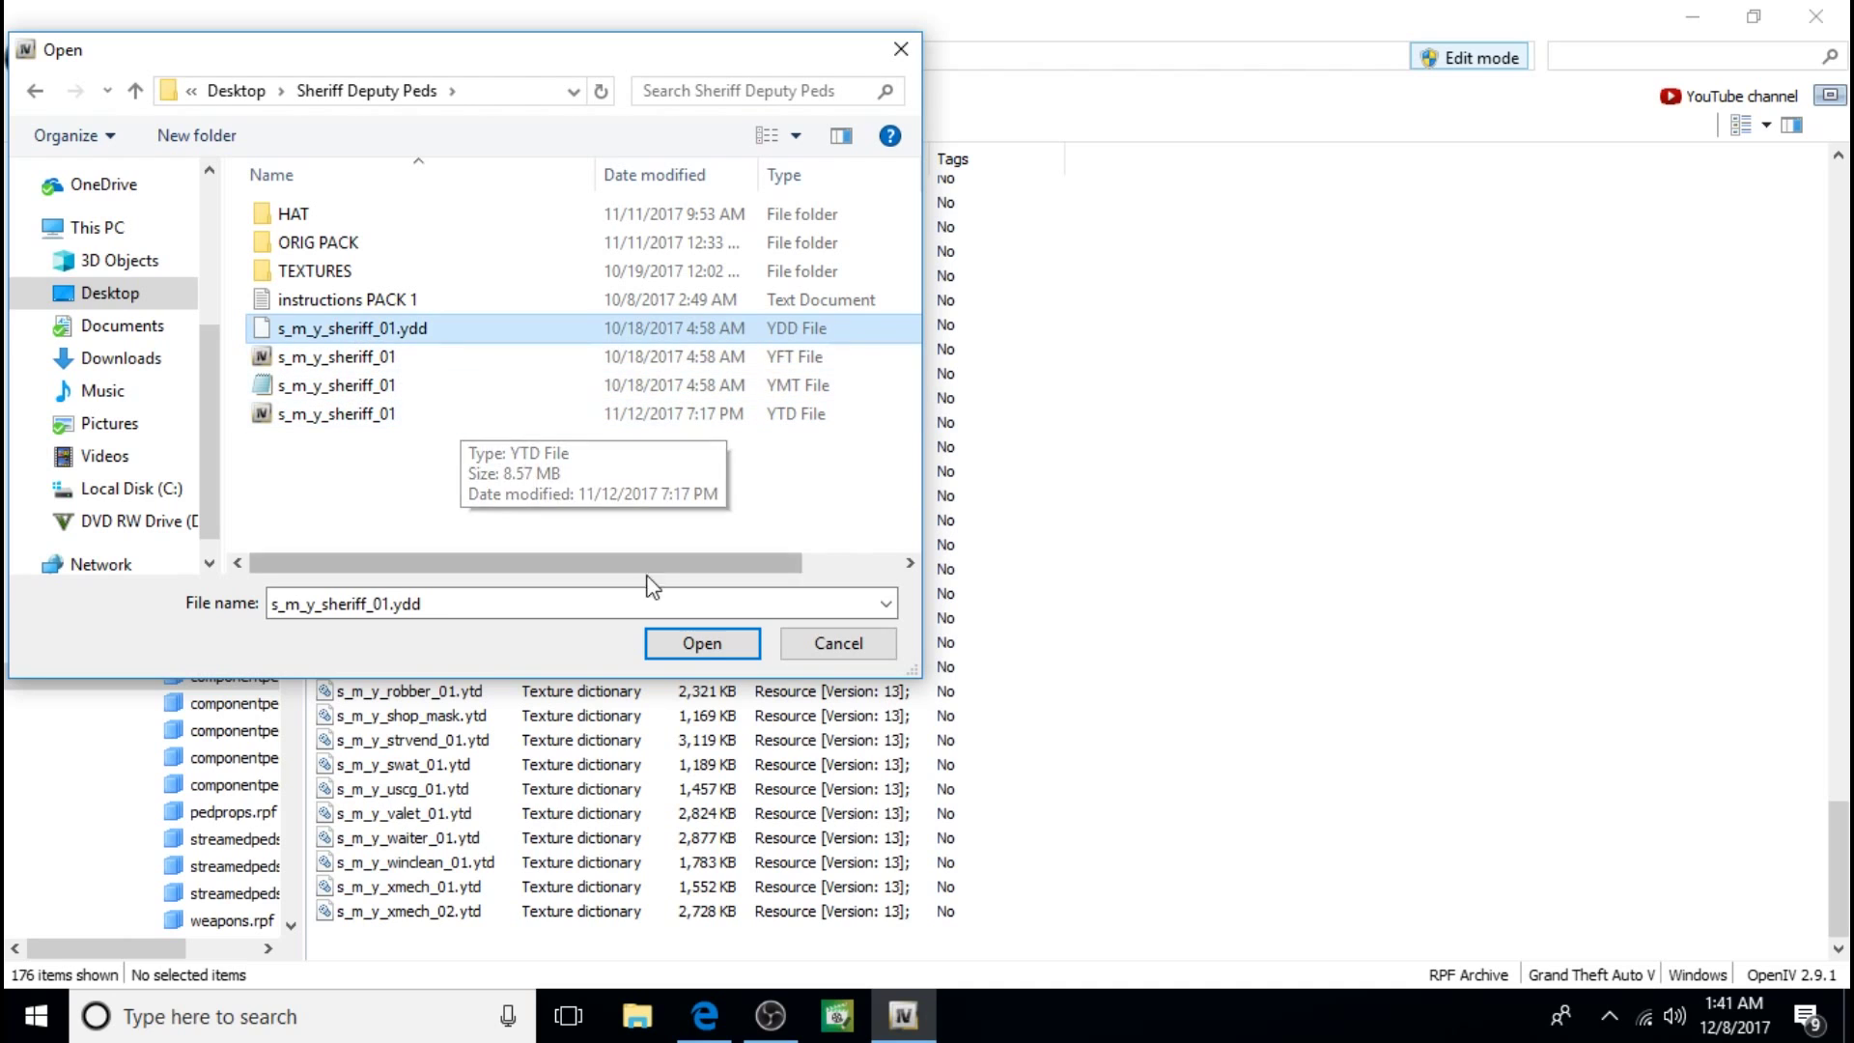
{"action": "left_click", "coordinate": [697, 645]}
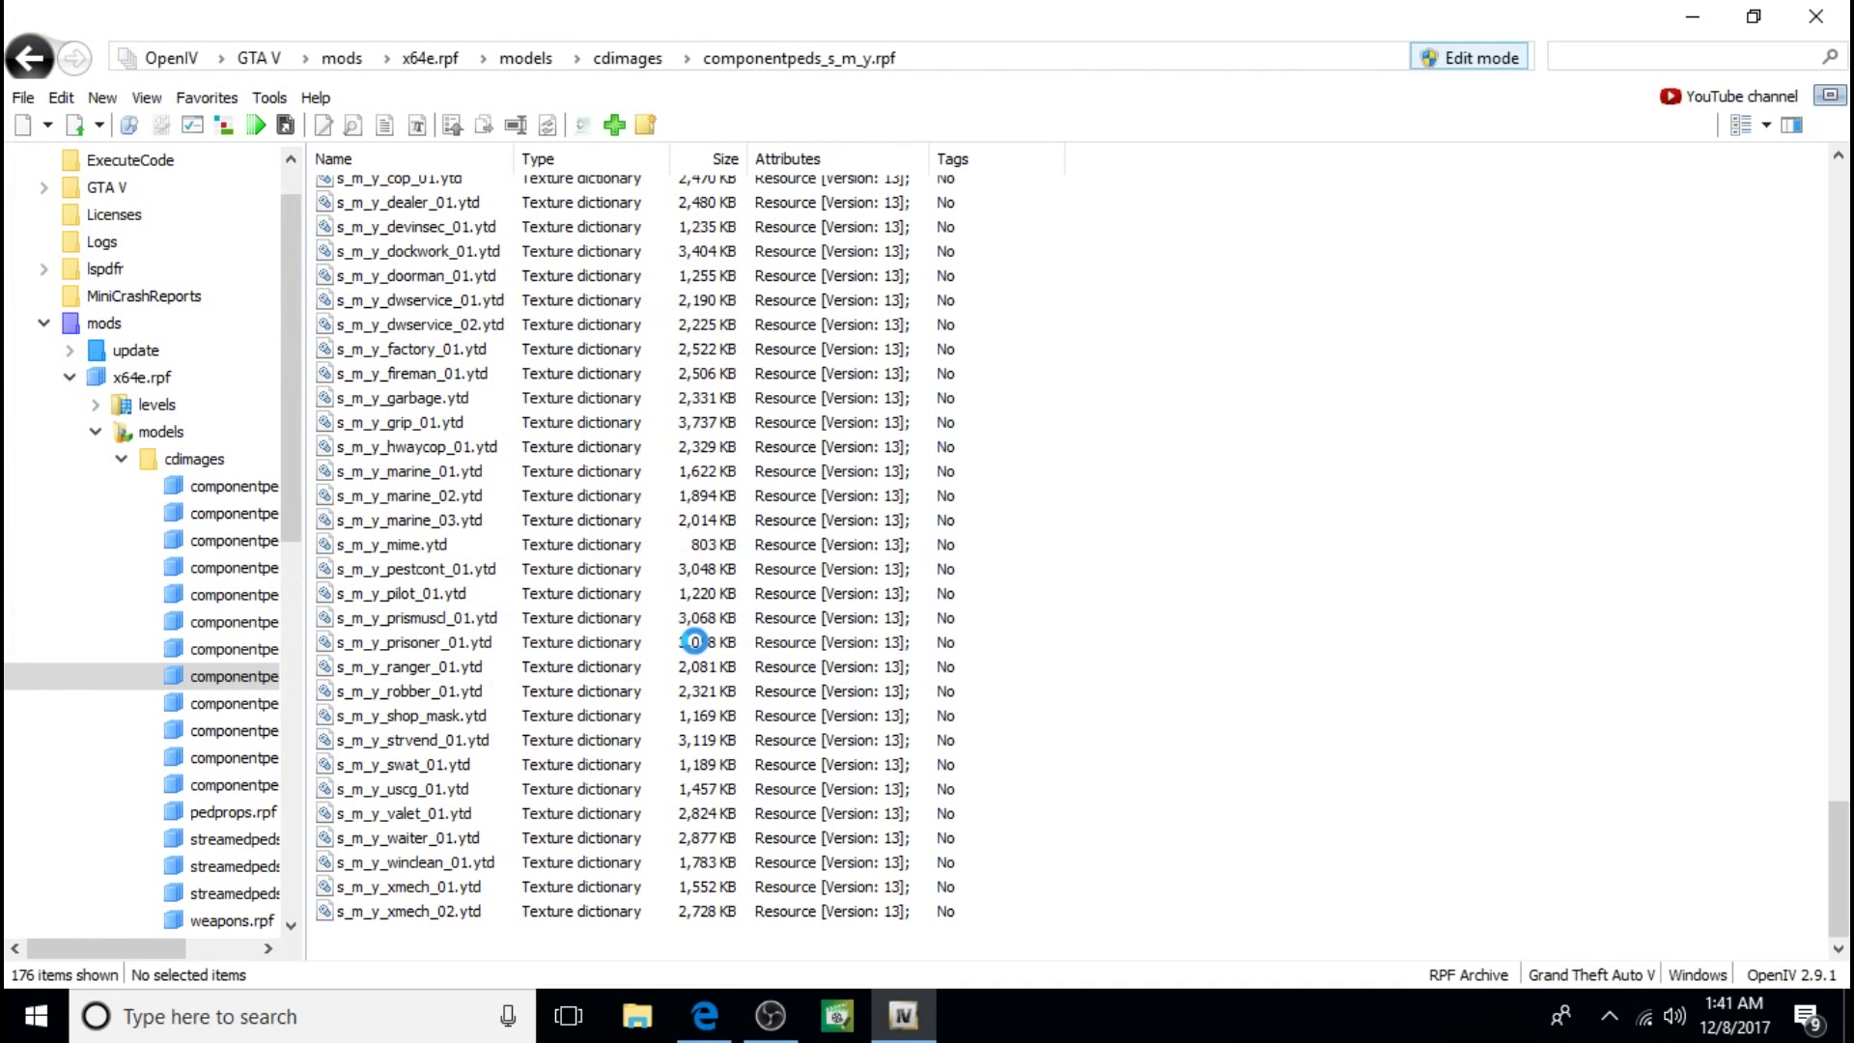
Step: Add the matching s_m_y_sheriff_01 .yft, .ymt and .ytd files from the same folder
{"action": "right_click", "coordinate": [414, 948]}
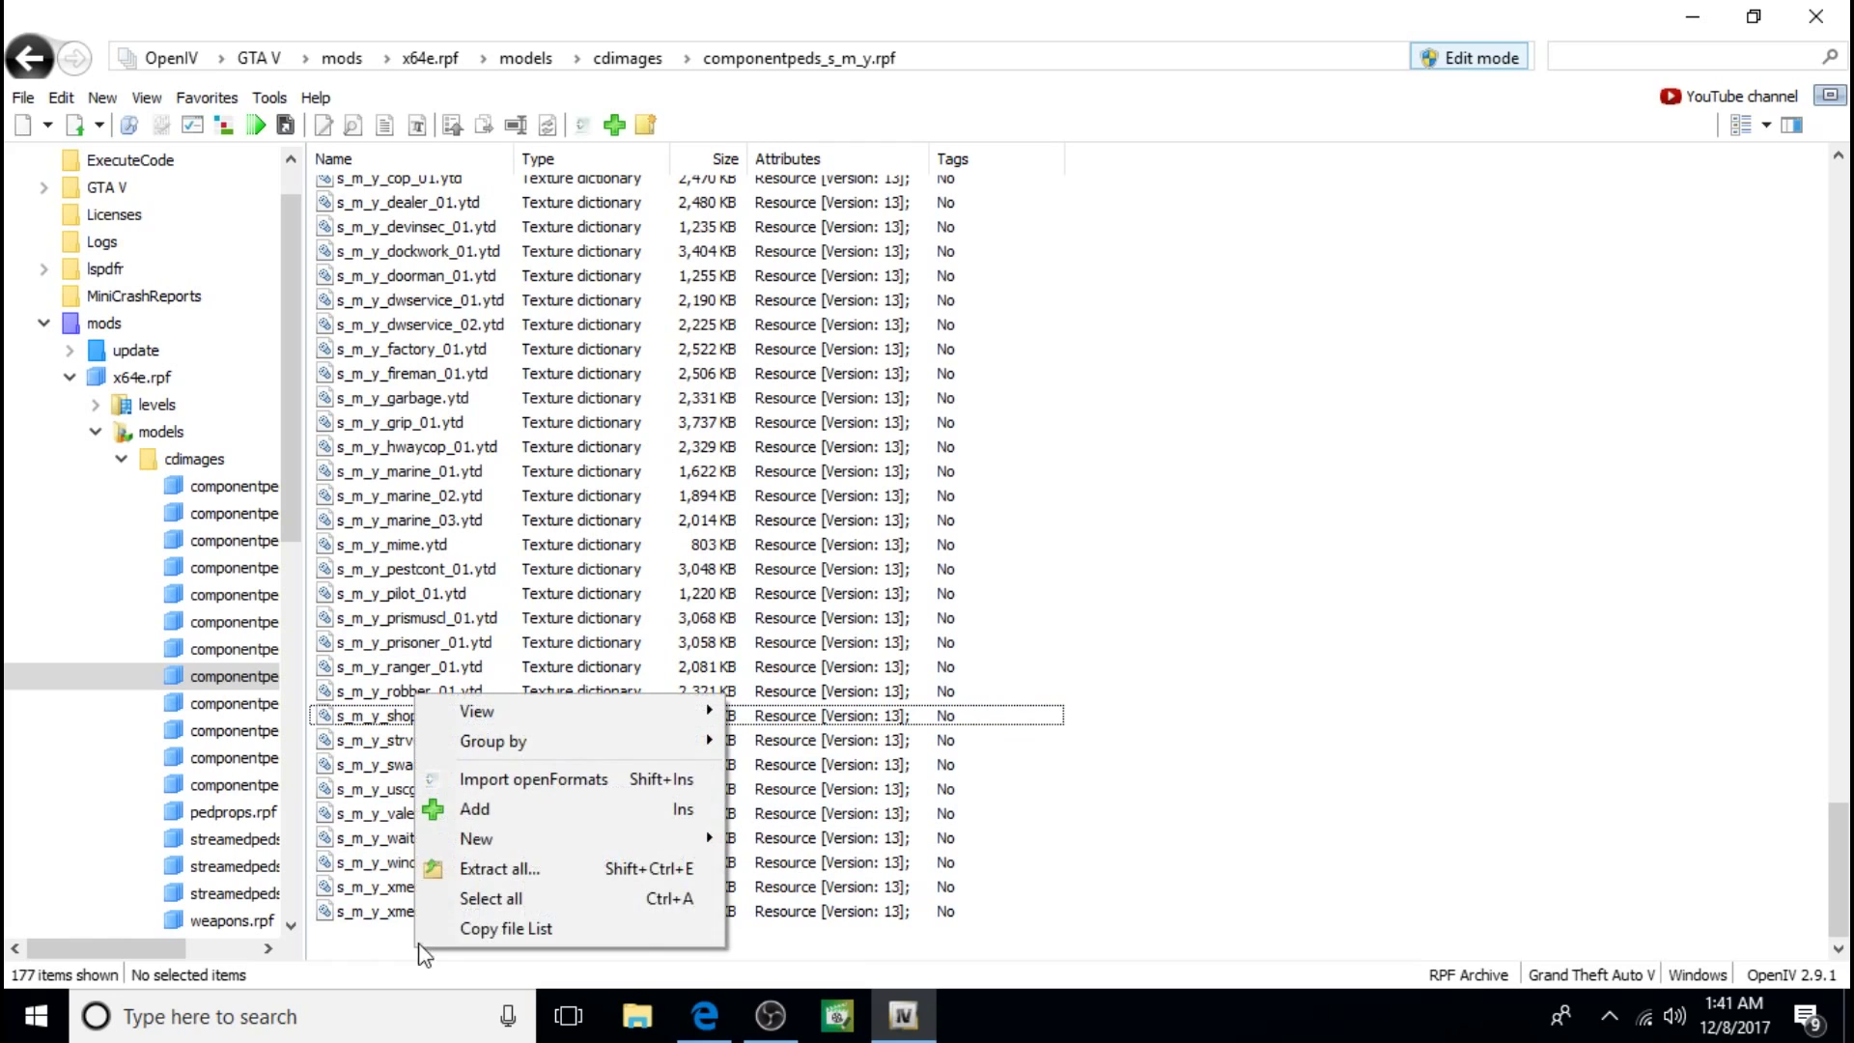
{"action": "left_click", "coordinate": [495, 807]}
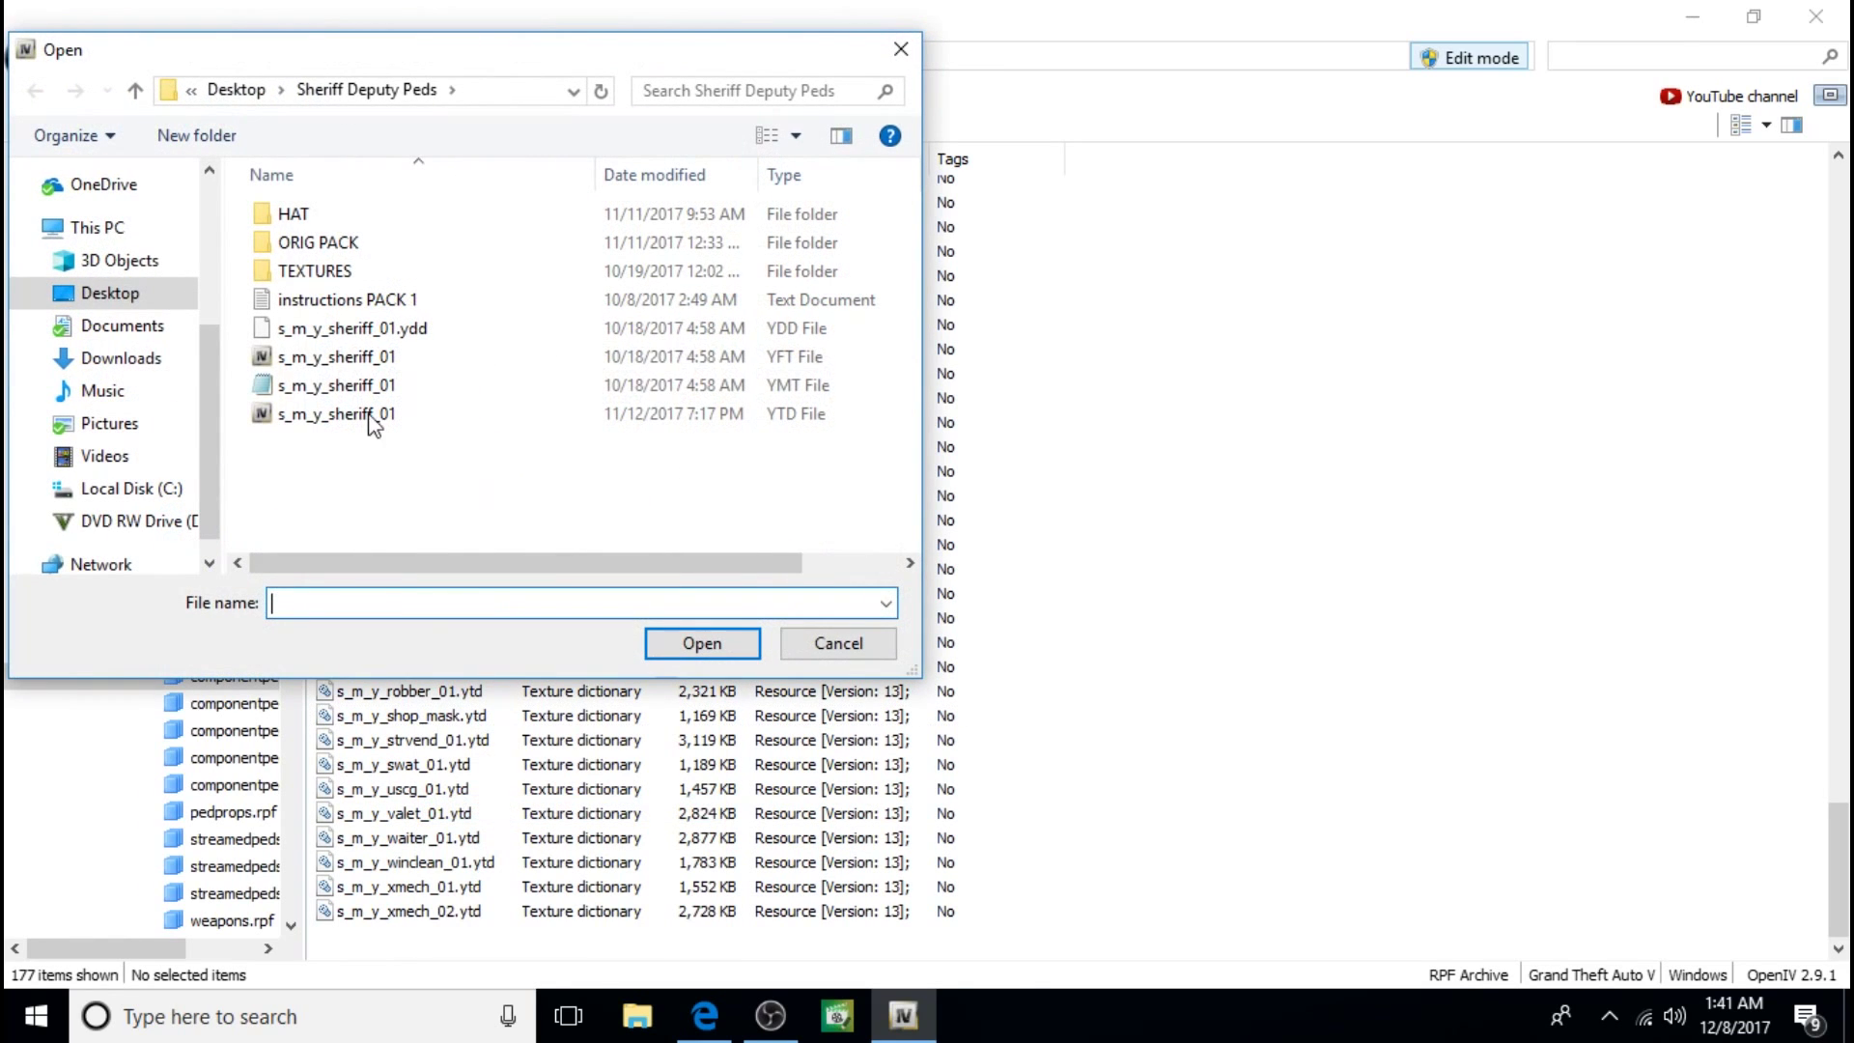
{"action": "left_click", "coordinate": [374, 361]}
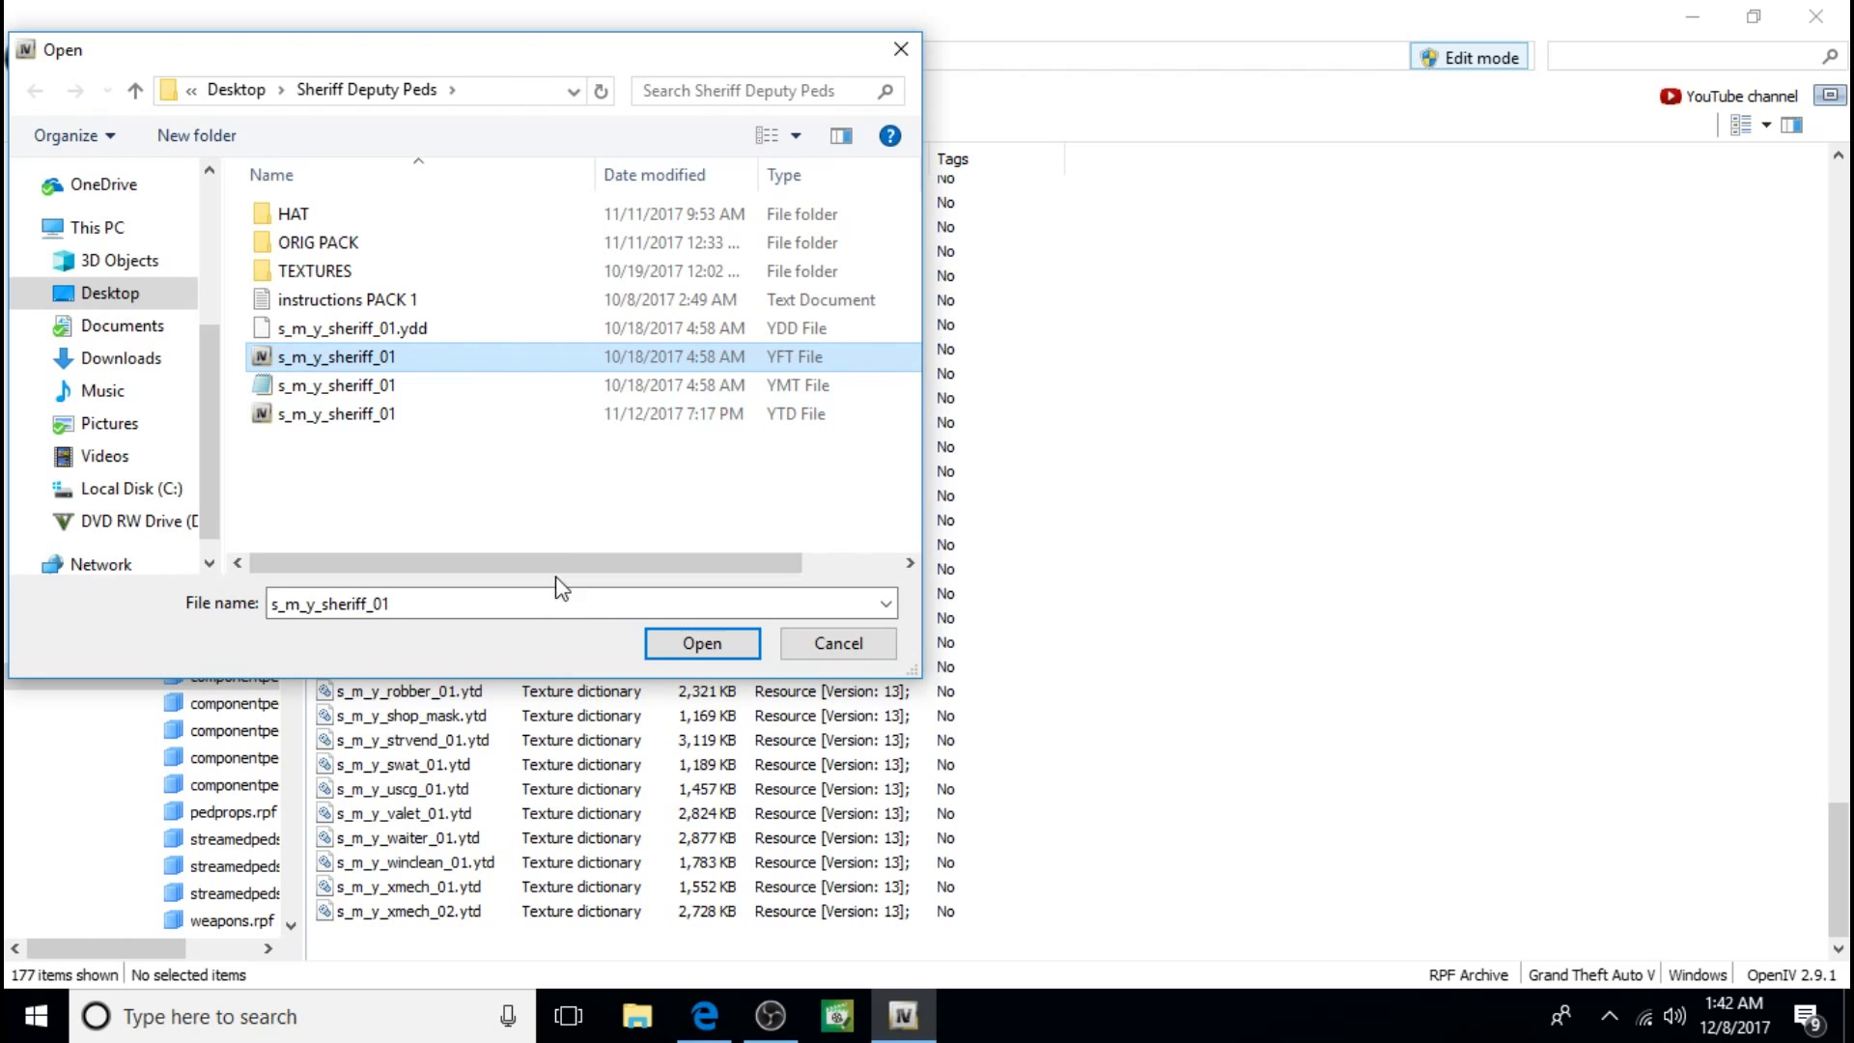
{"action": "left_click", "coordinate": [692, 647]}
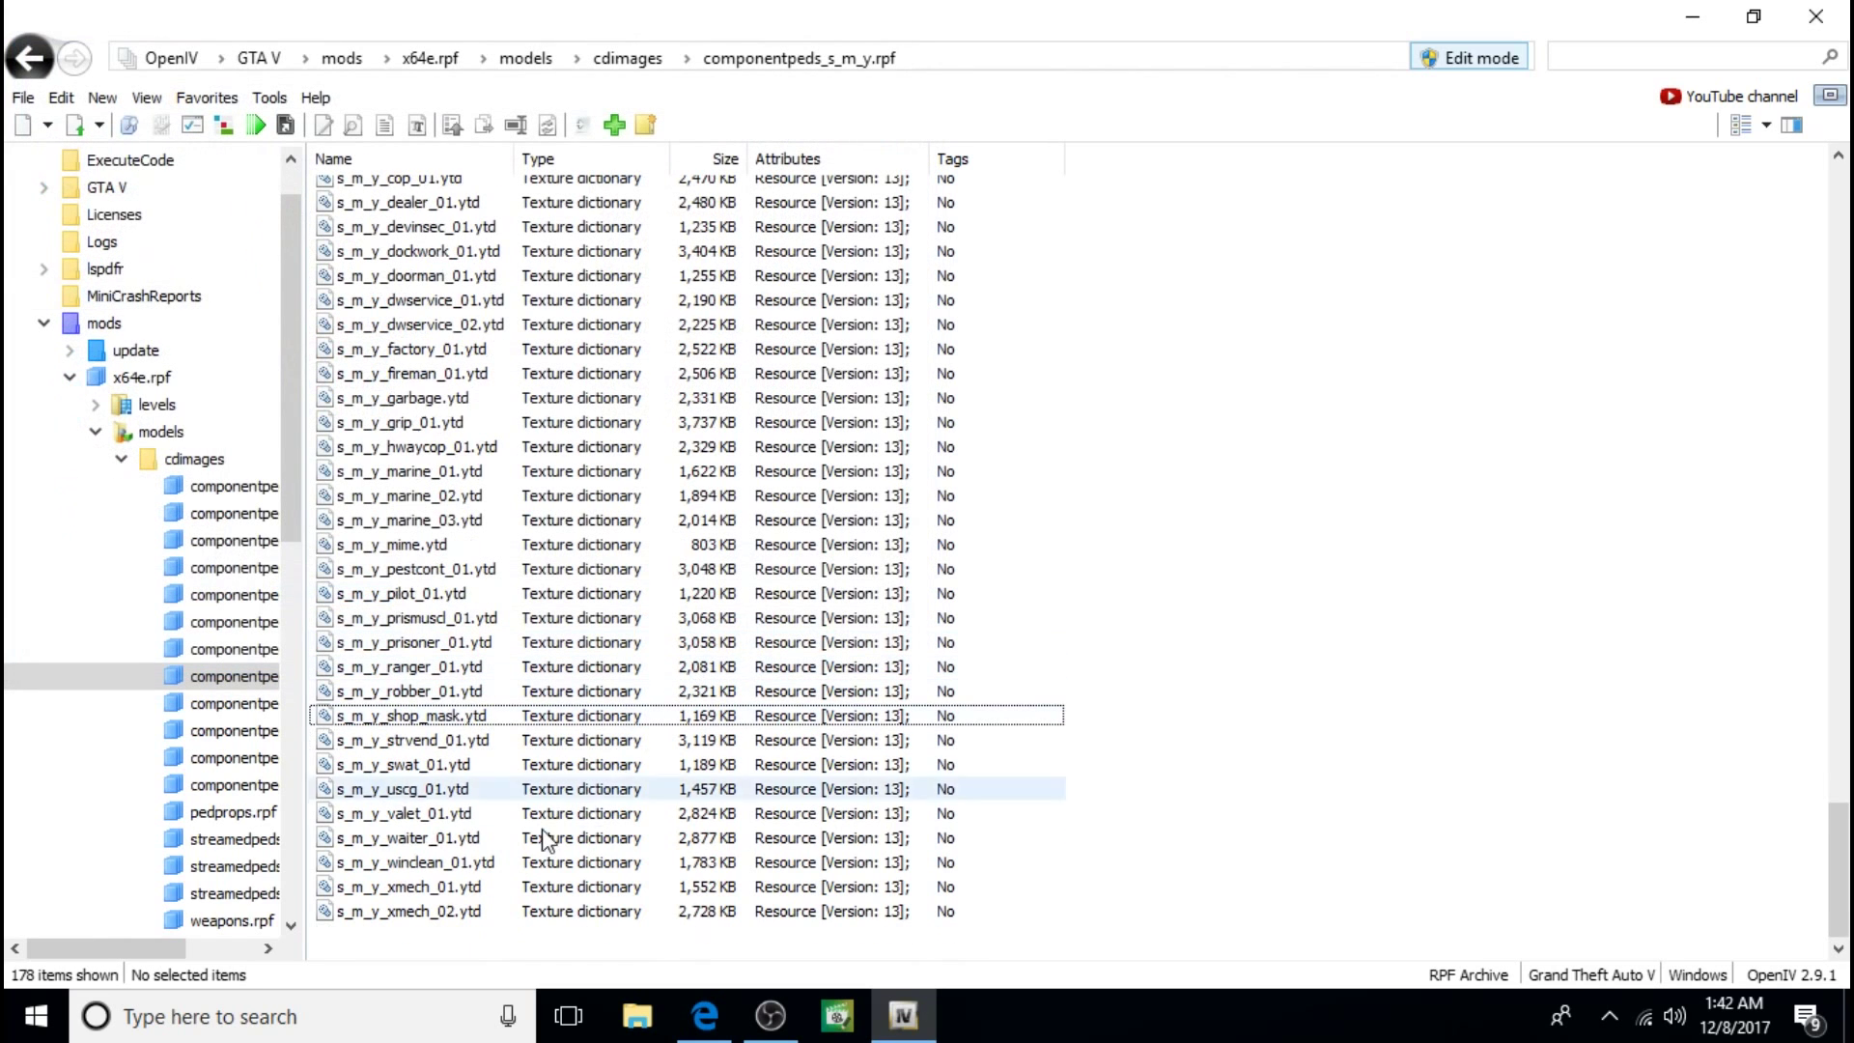
{"action": "right_click", "coordinate": [414, 943]}
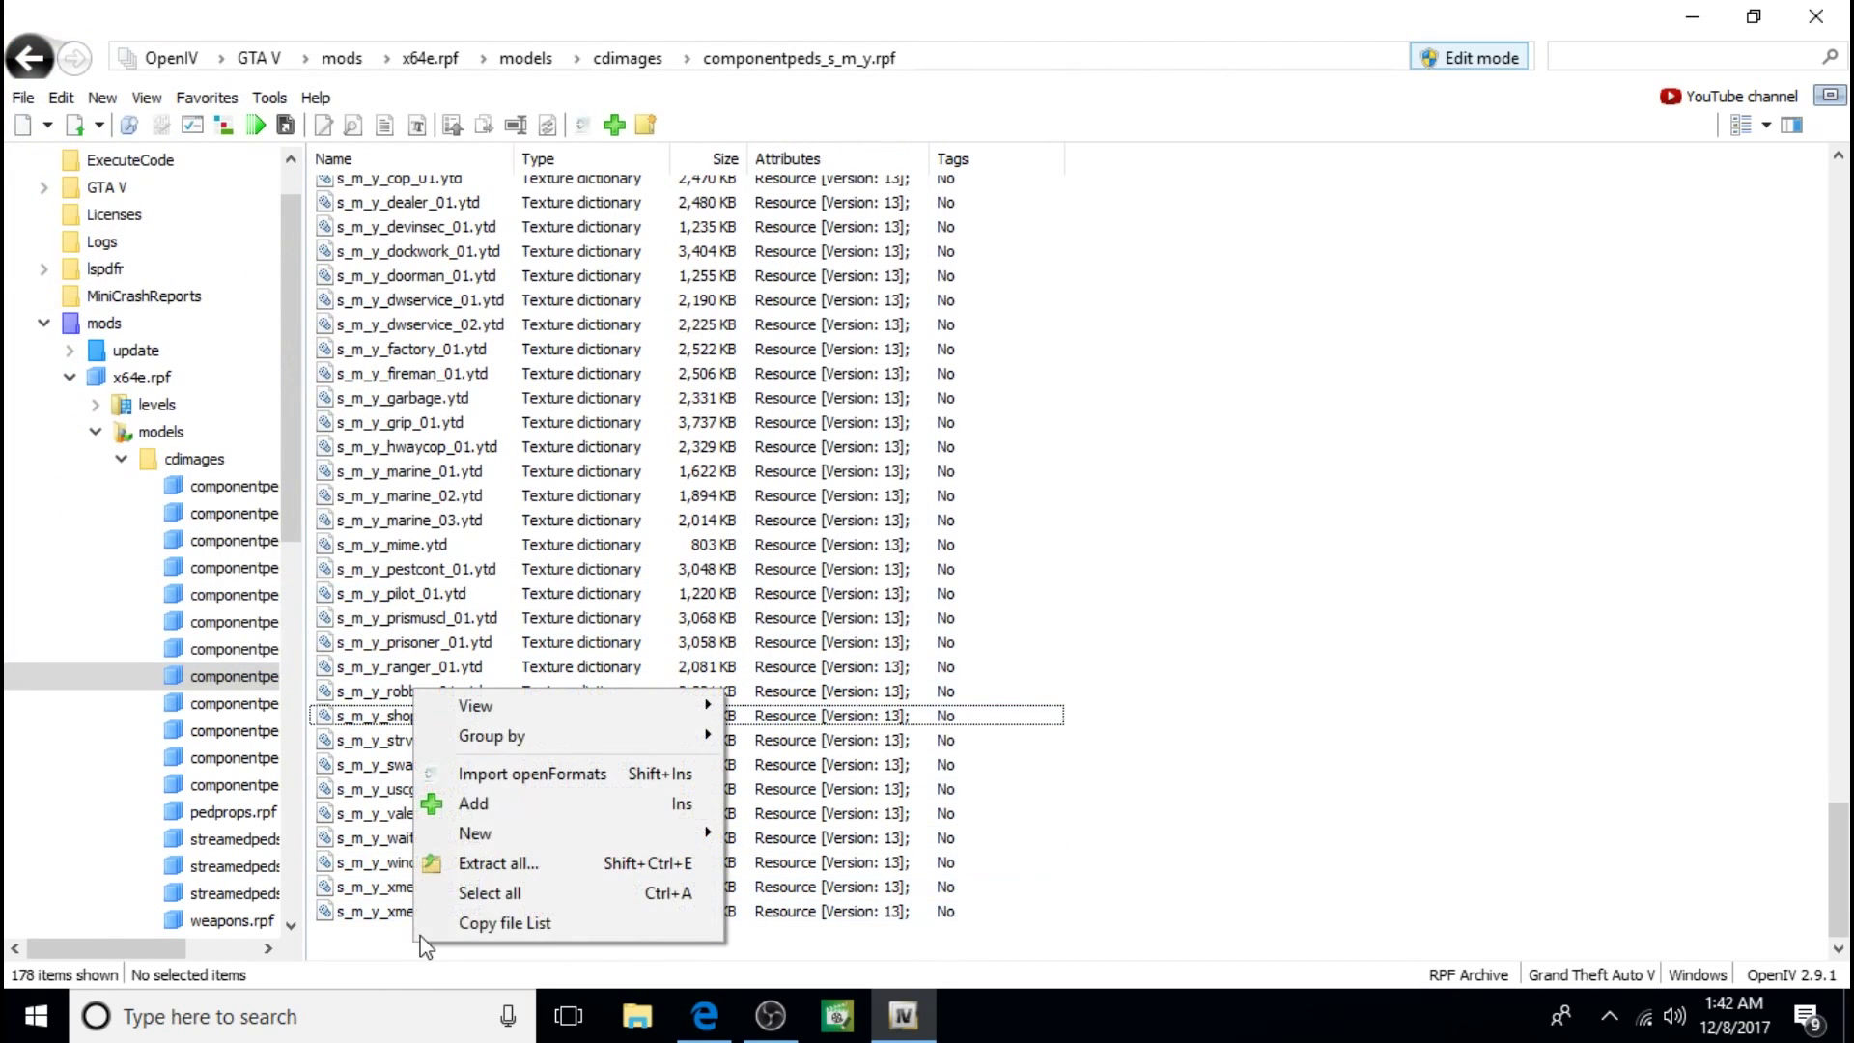
{"action": "left_click", "coordinate": [511, 803]}
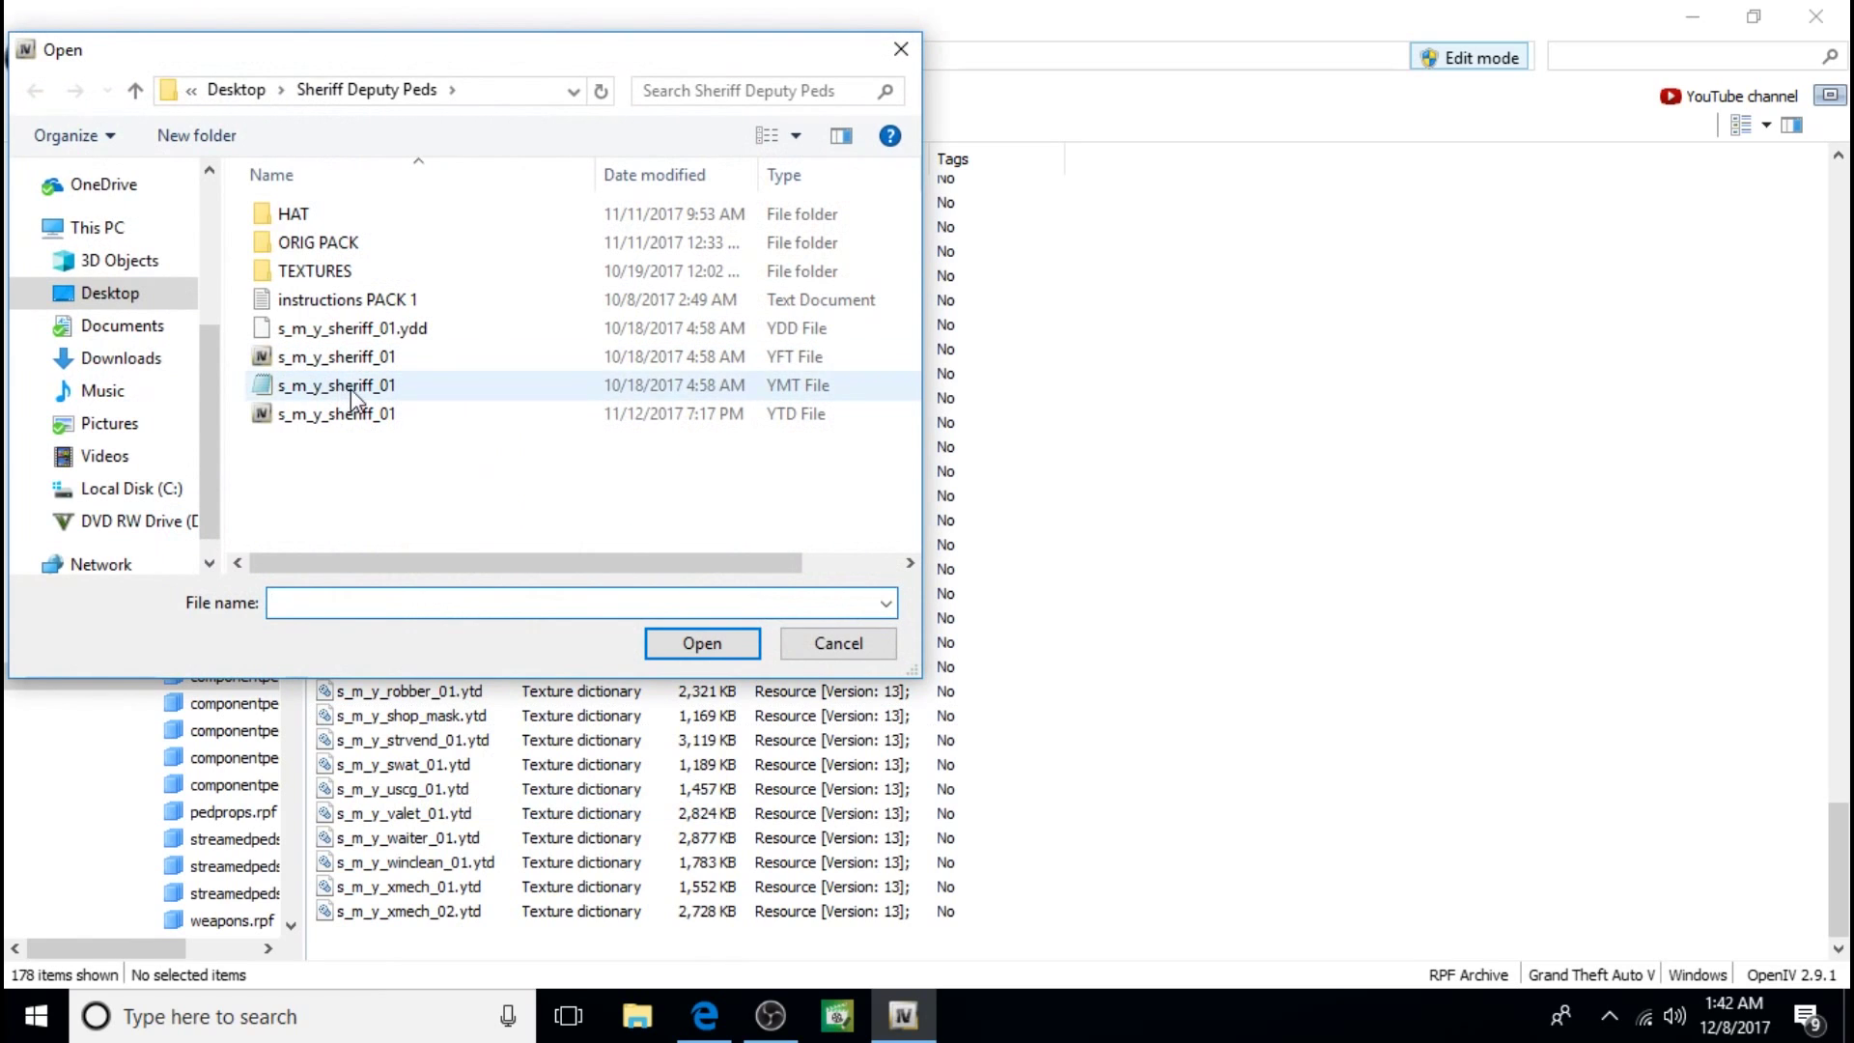
{"action": "left_click", "coordinate": [362, 387]}
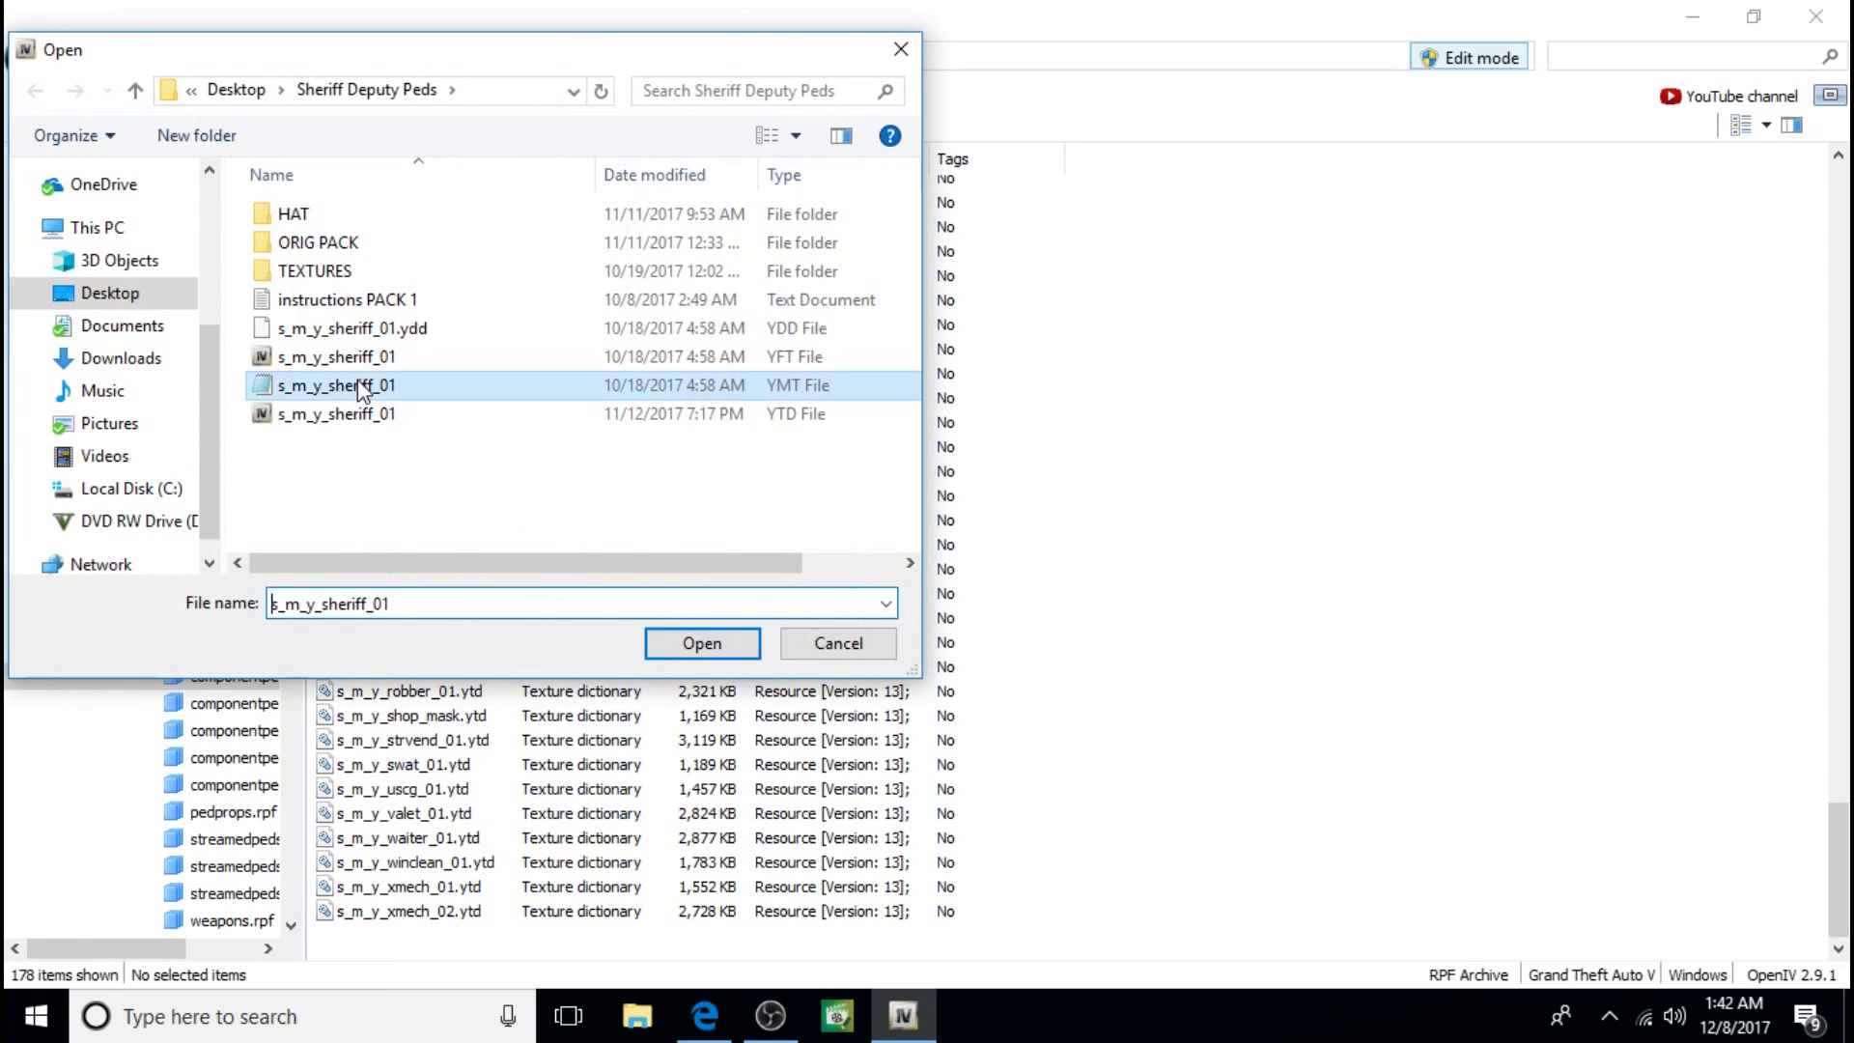
{"action": "left_click", "coordinate": [675, 647]}
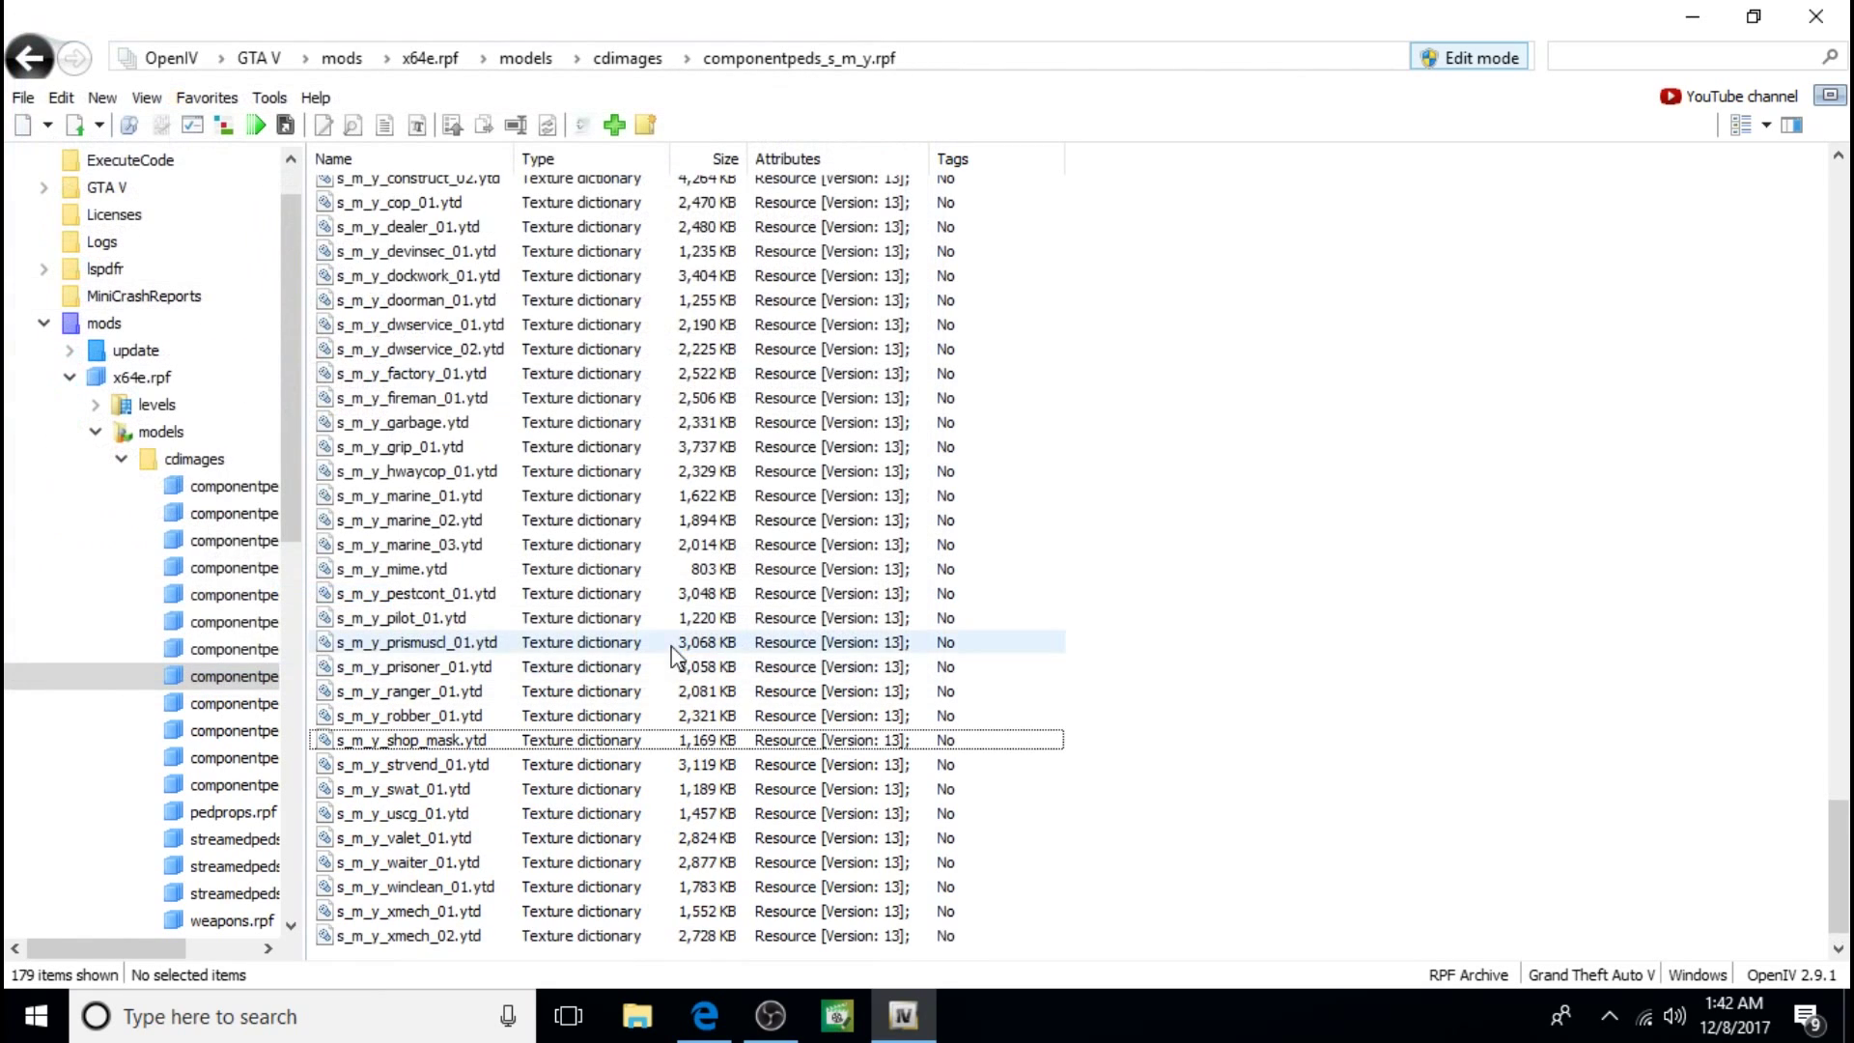
{"action": "right_click", "coordinate": [427, 948]}
{"action": "left_click", "coordinate": [497, 816]}
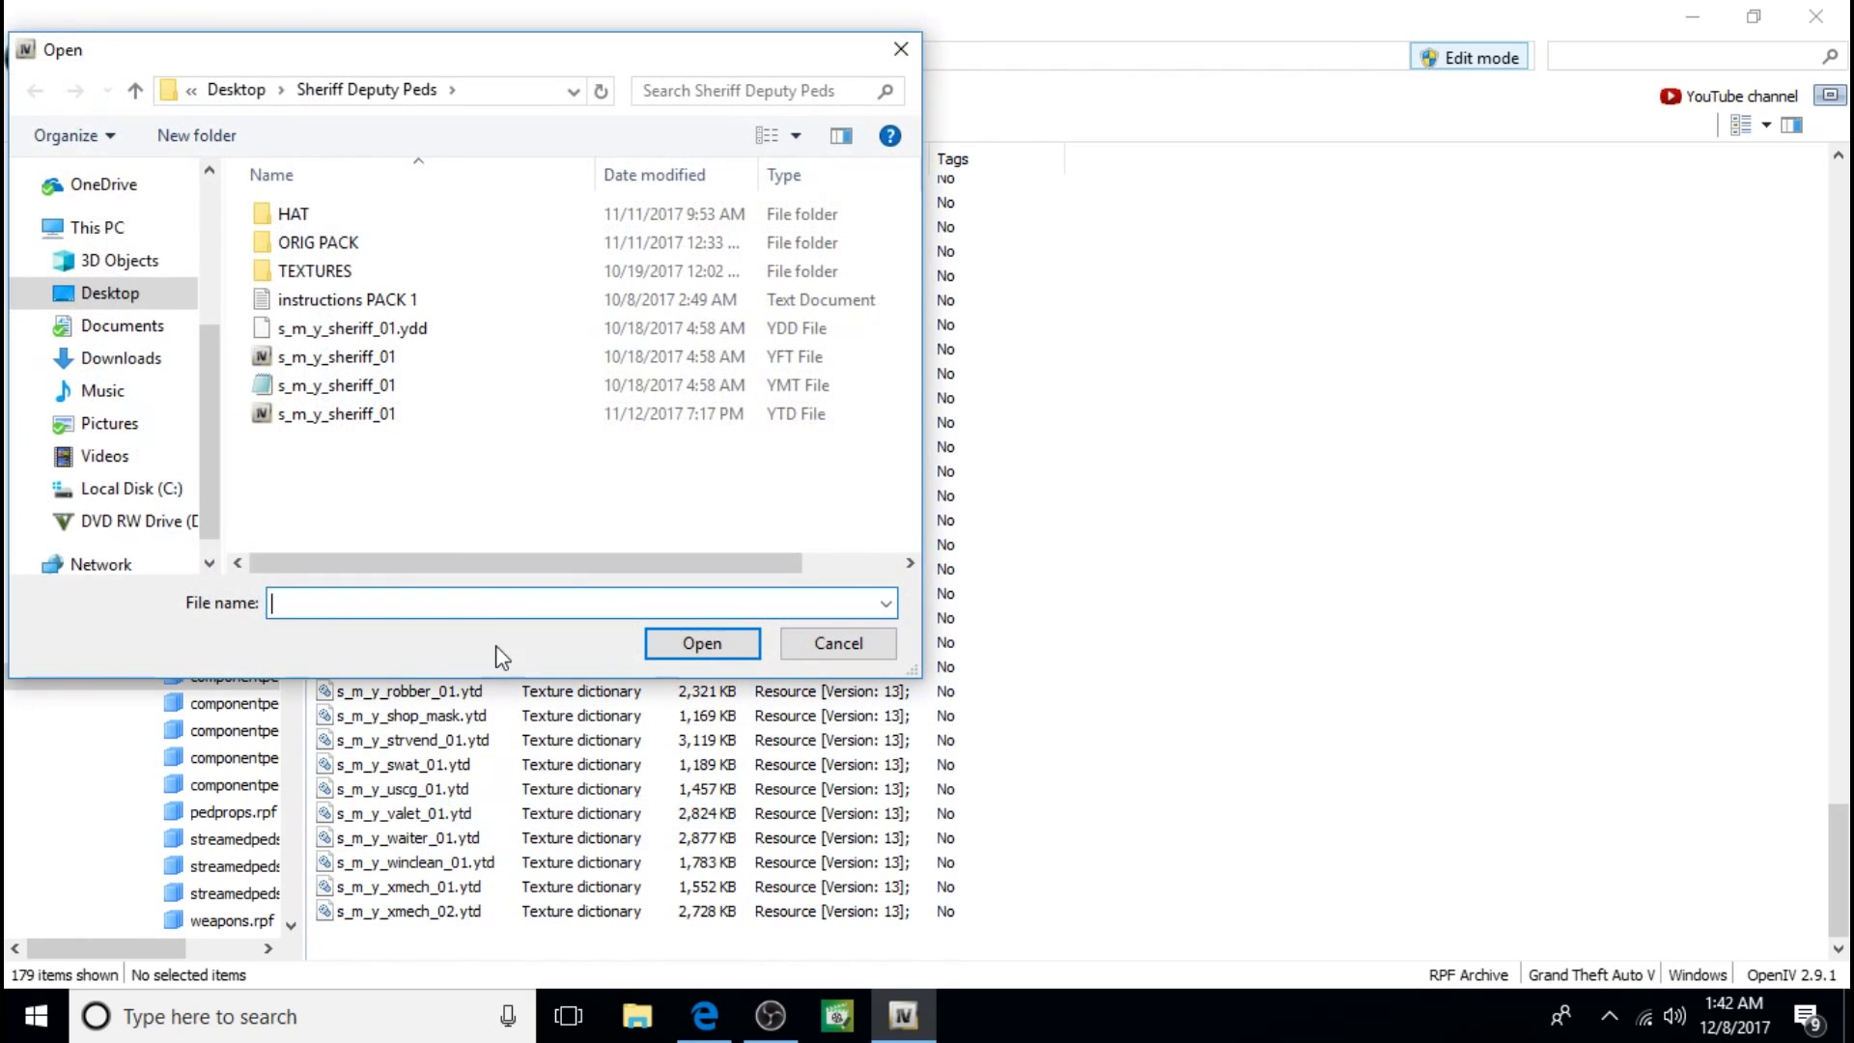
{"action": "left_click", "coordinate": [391, 417]}
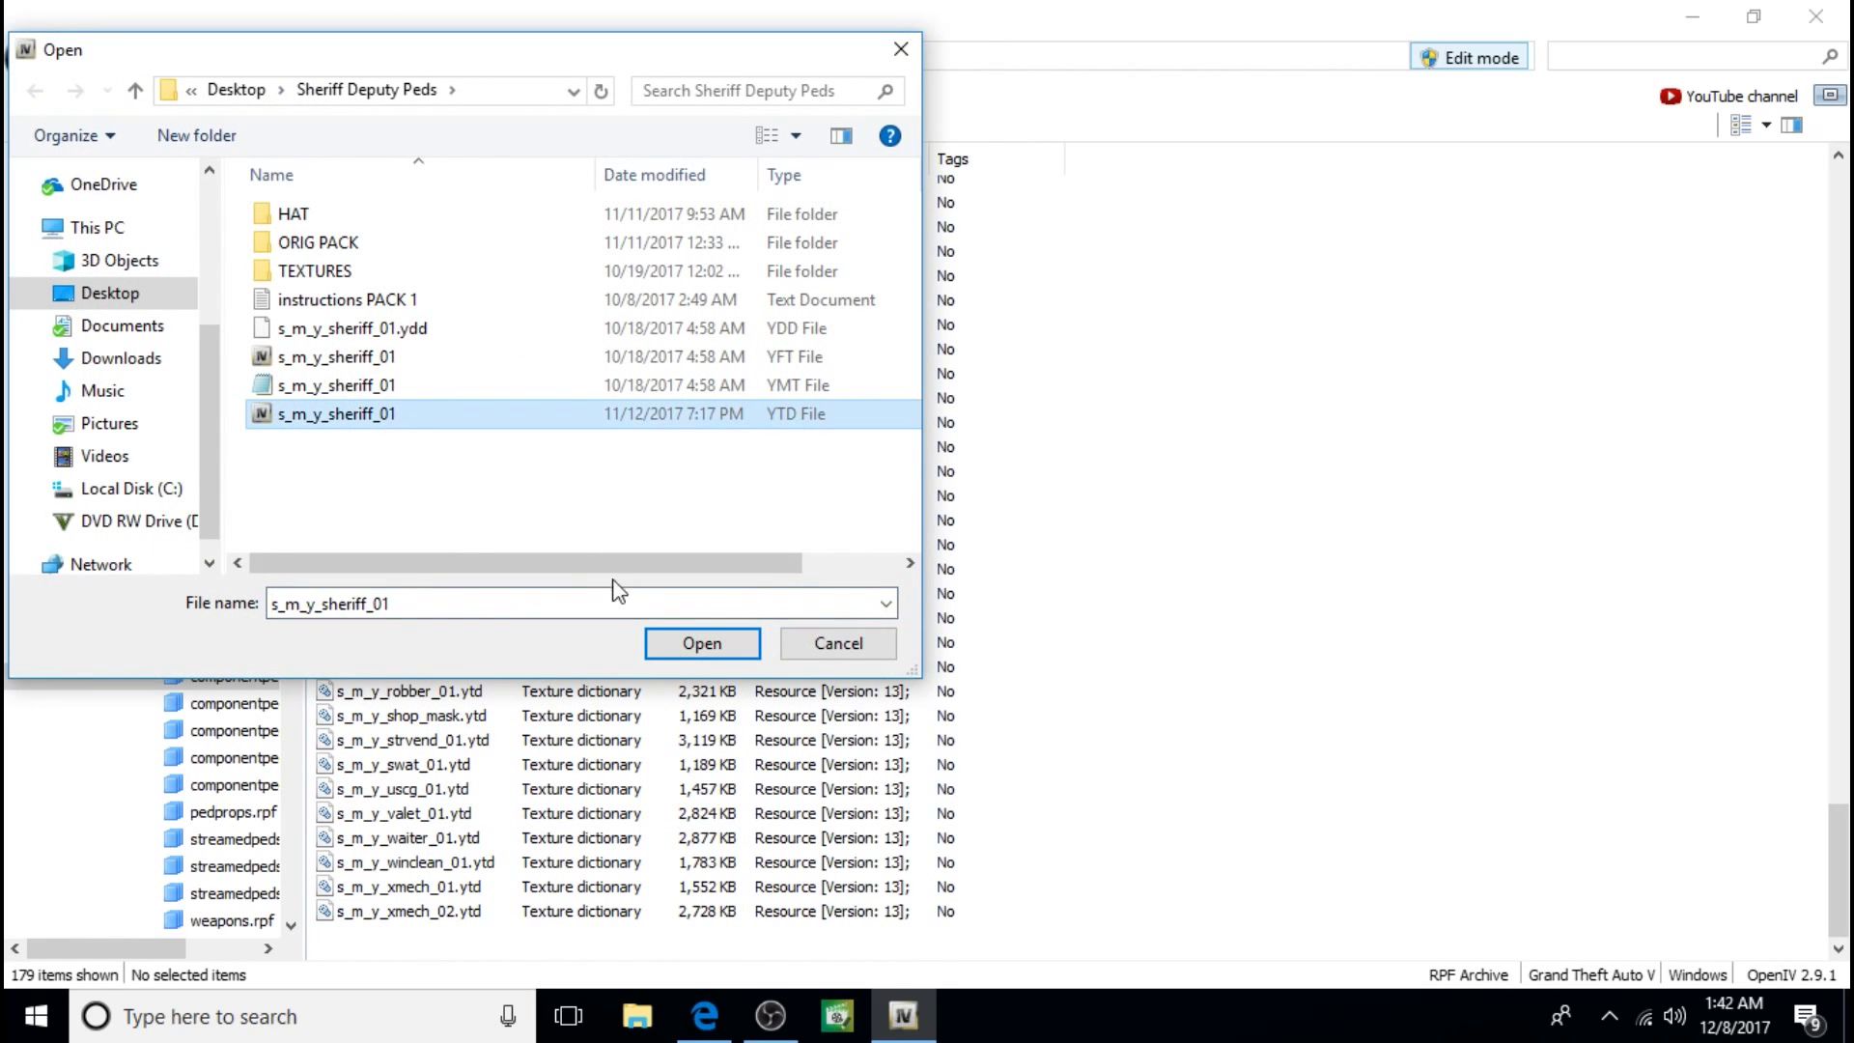
{"action": "left_click", "coordinate": [702, 643]}
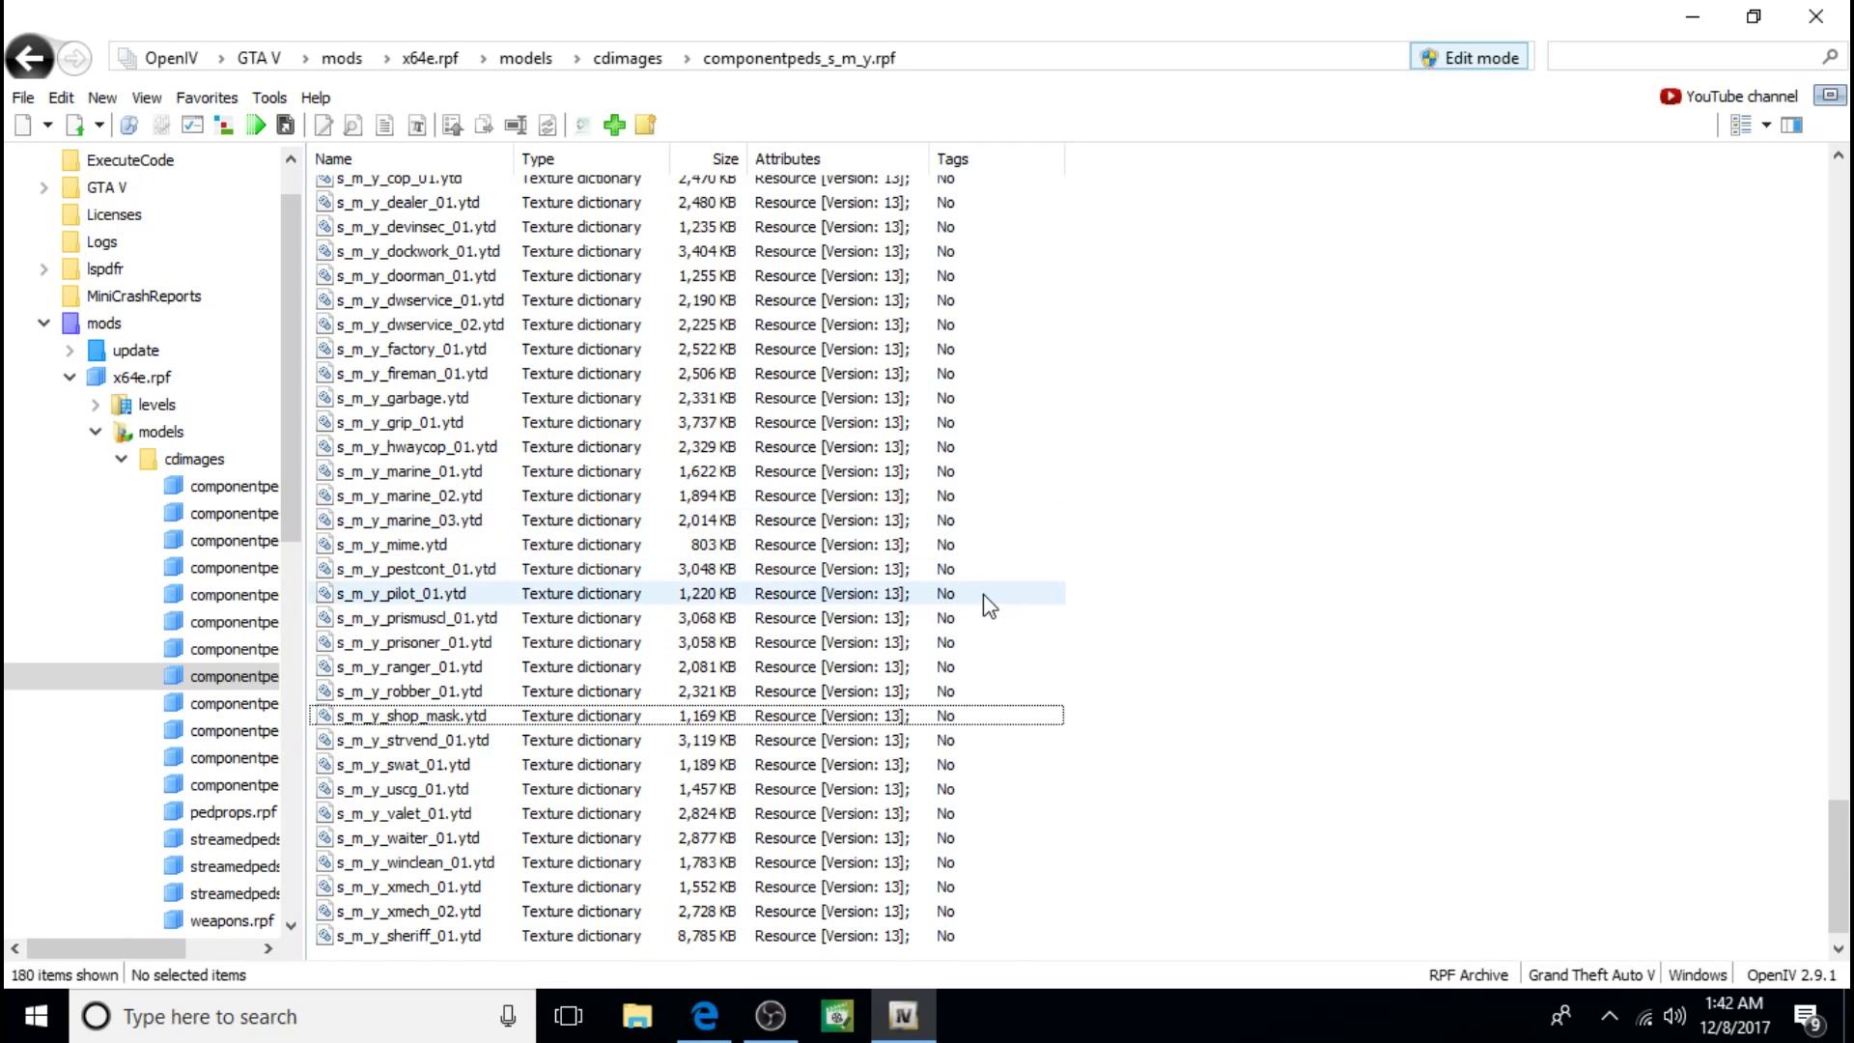
Step: Browse from the mods folder through update, x64 and dlcpacks into the patchday3ng folder
{"action": "scroll", "coordinate": [983, 594], "scroll_direction": "up", "scroll_amount": 5}
{"action": "scroll", "coordinate": [983, 594], "scroll_direction": "up", "scroll_amount": 20}
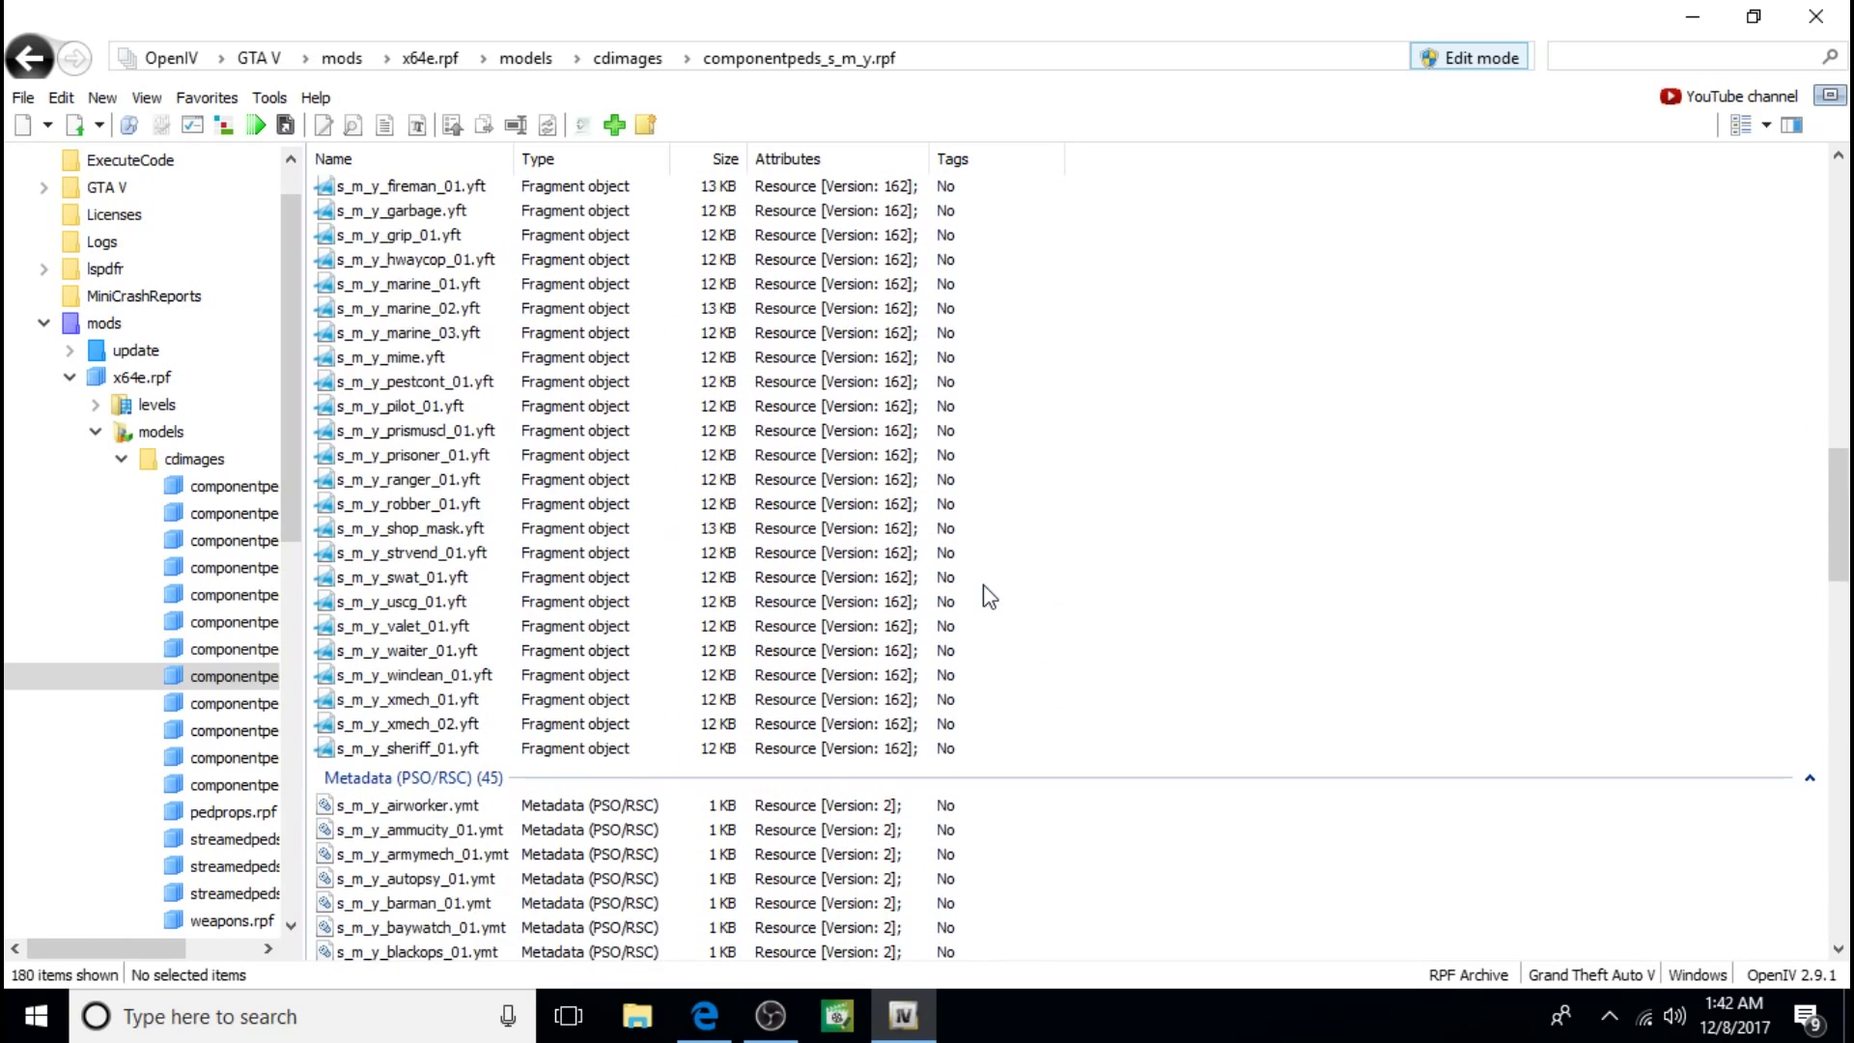
{"action": "left_click", "coordinate": [135, 326]}
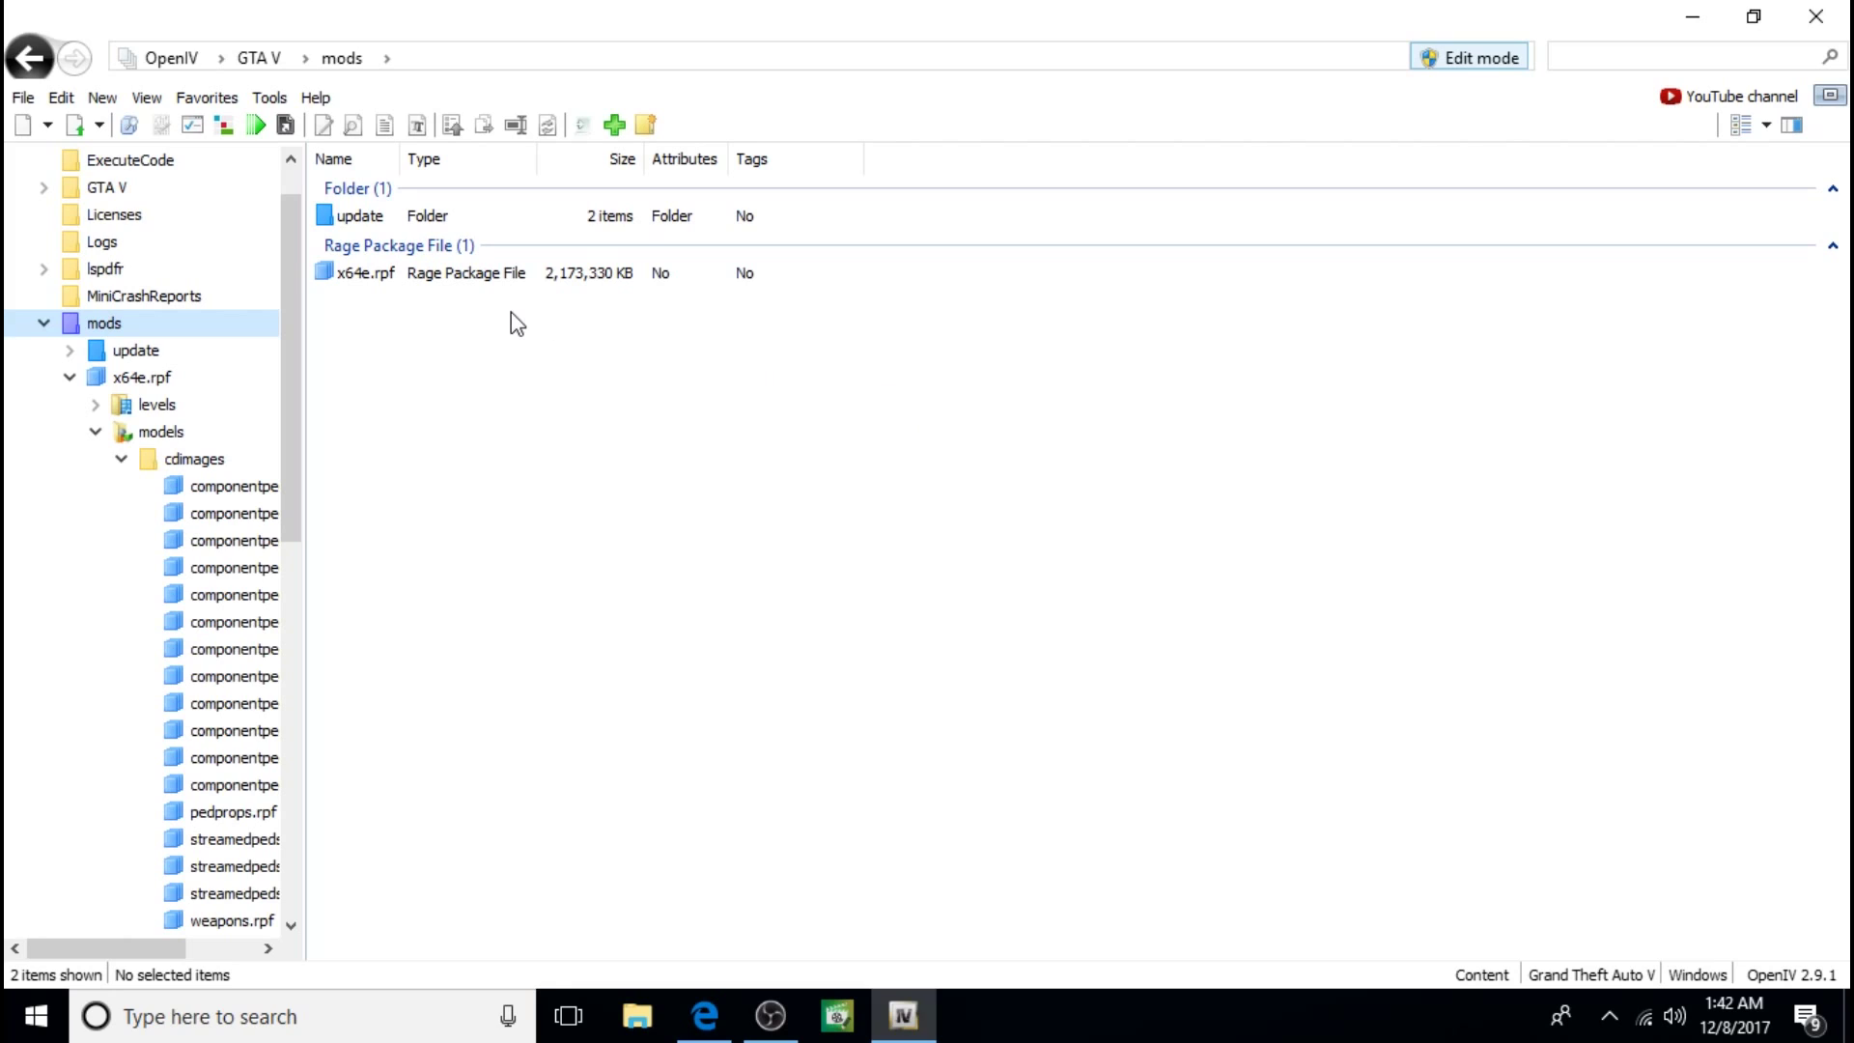
{"action": "double_click", "coordinate": [466, 216]}
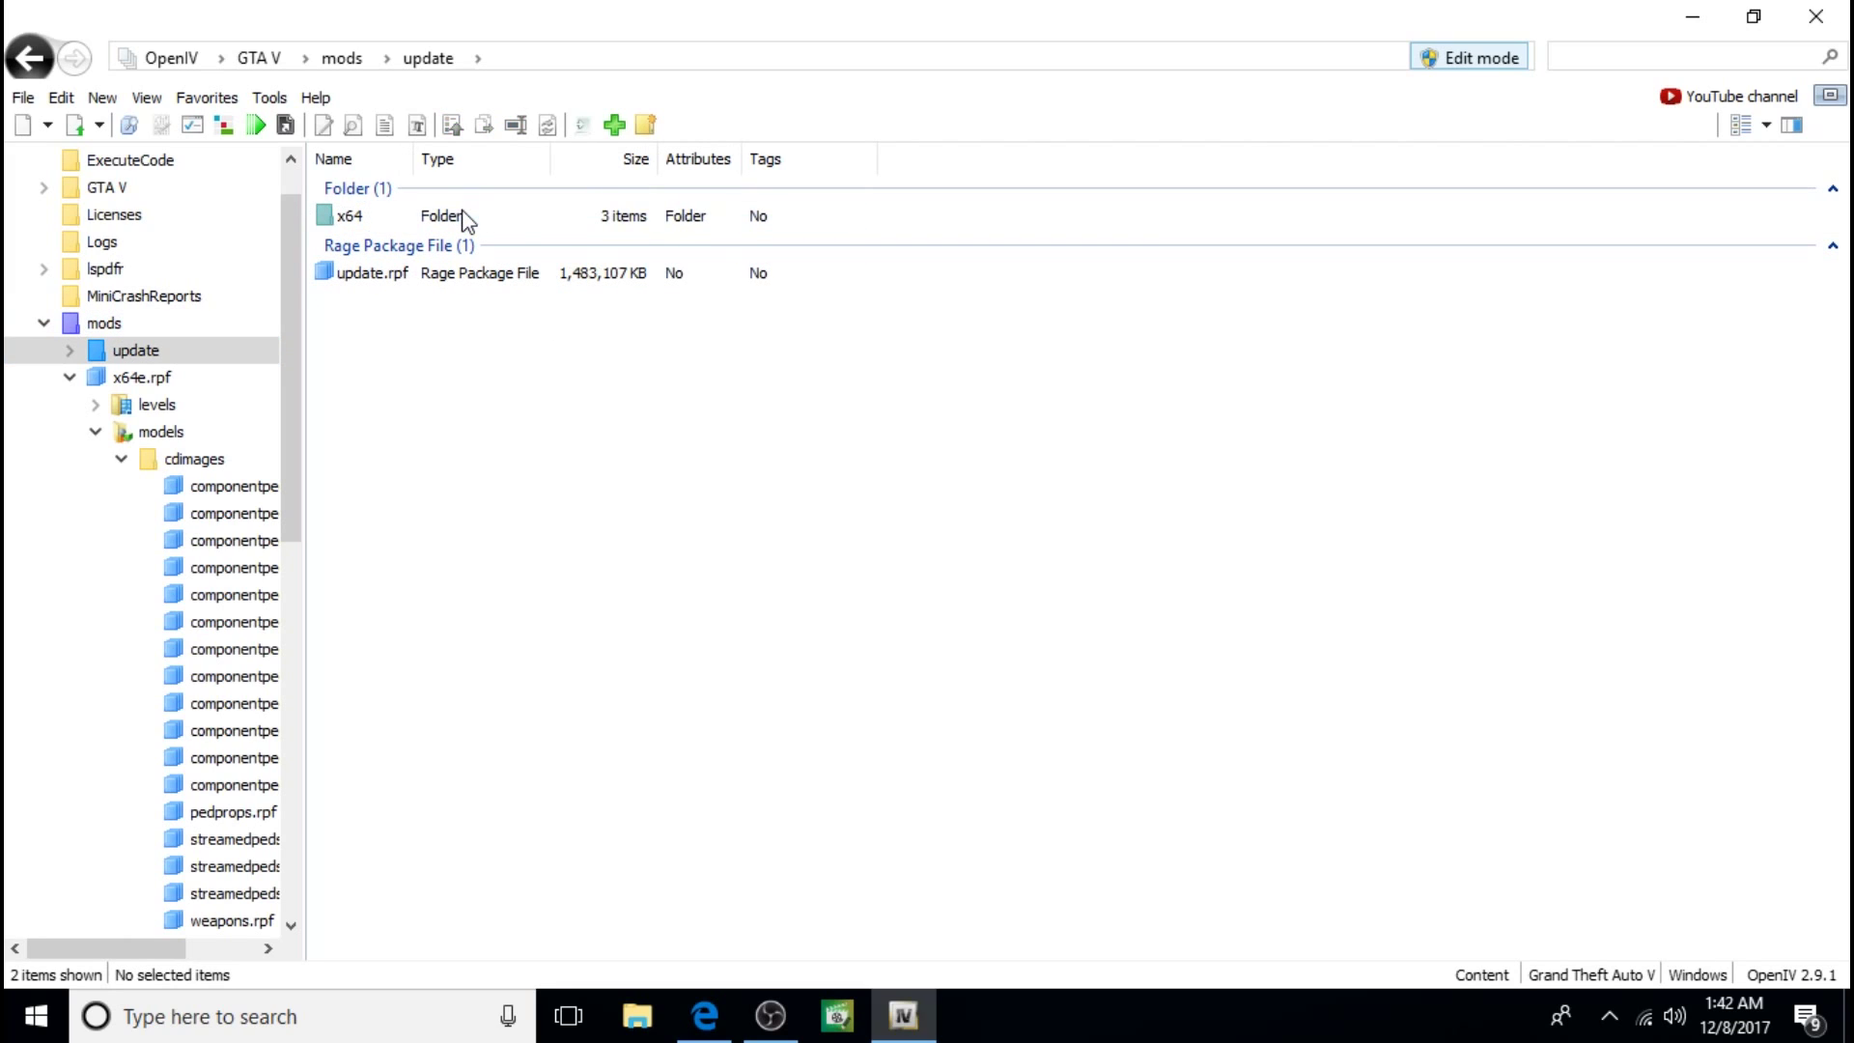
{"action": "double_click", "coordinate": [466, 217]}
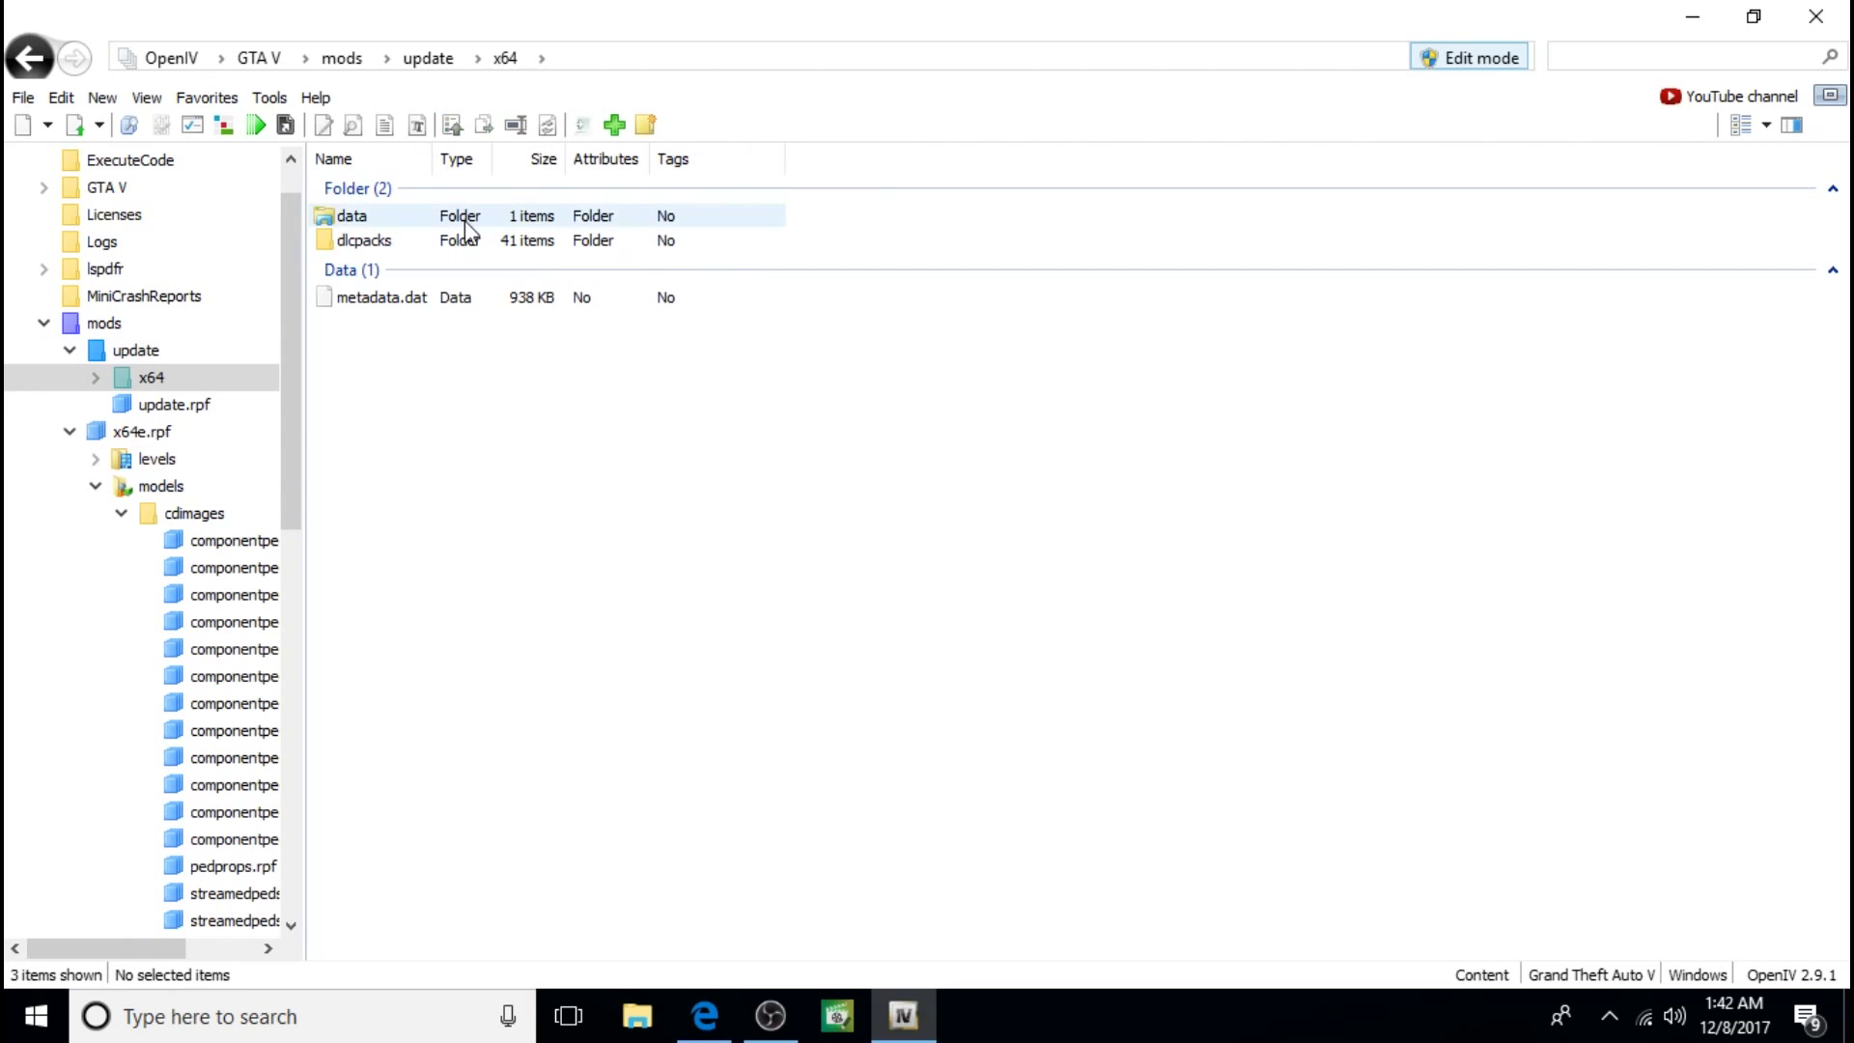
{"action": "double_click", "coordinate": [463, 241]}
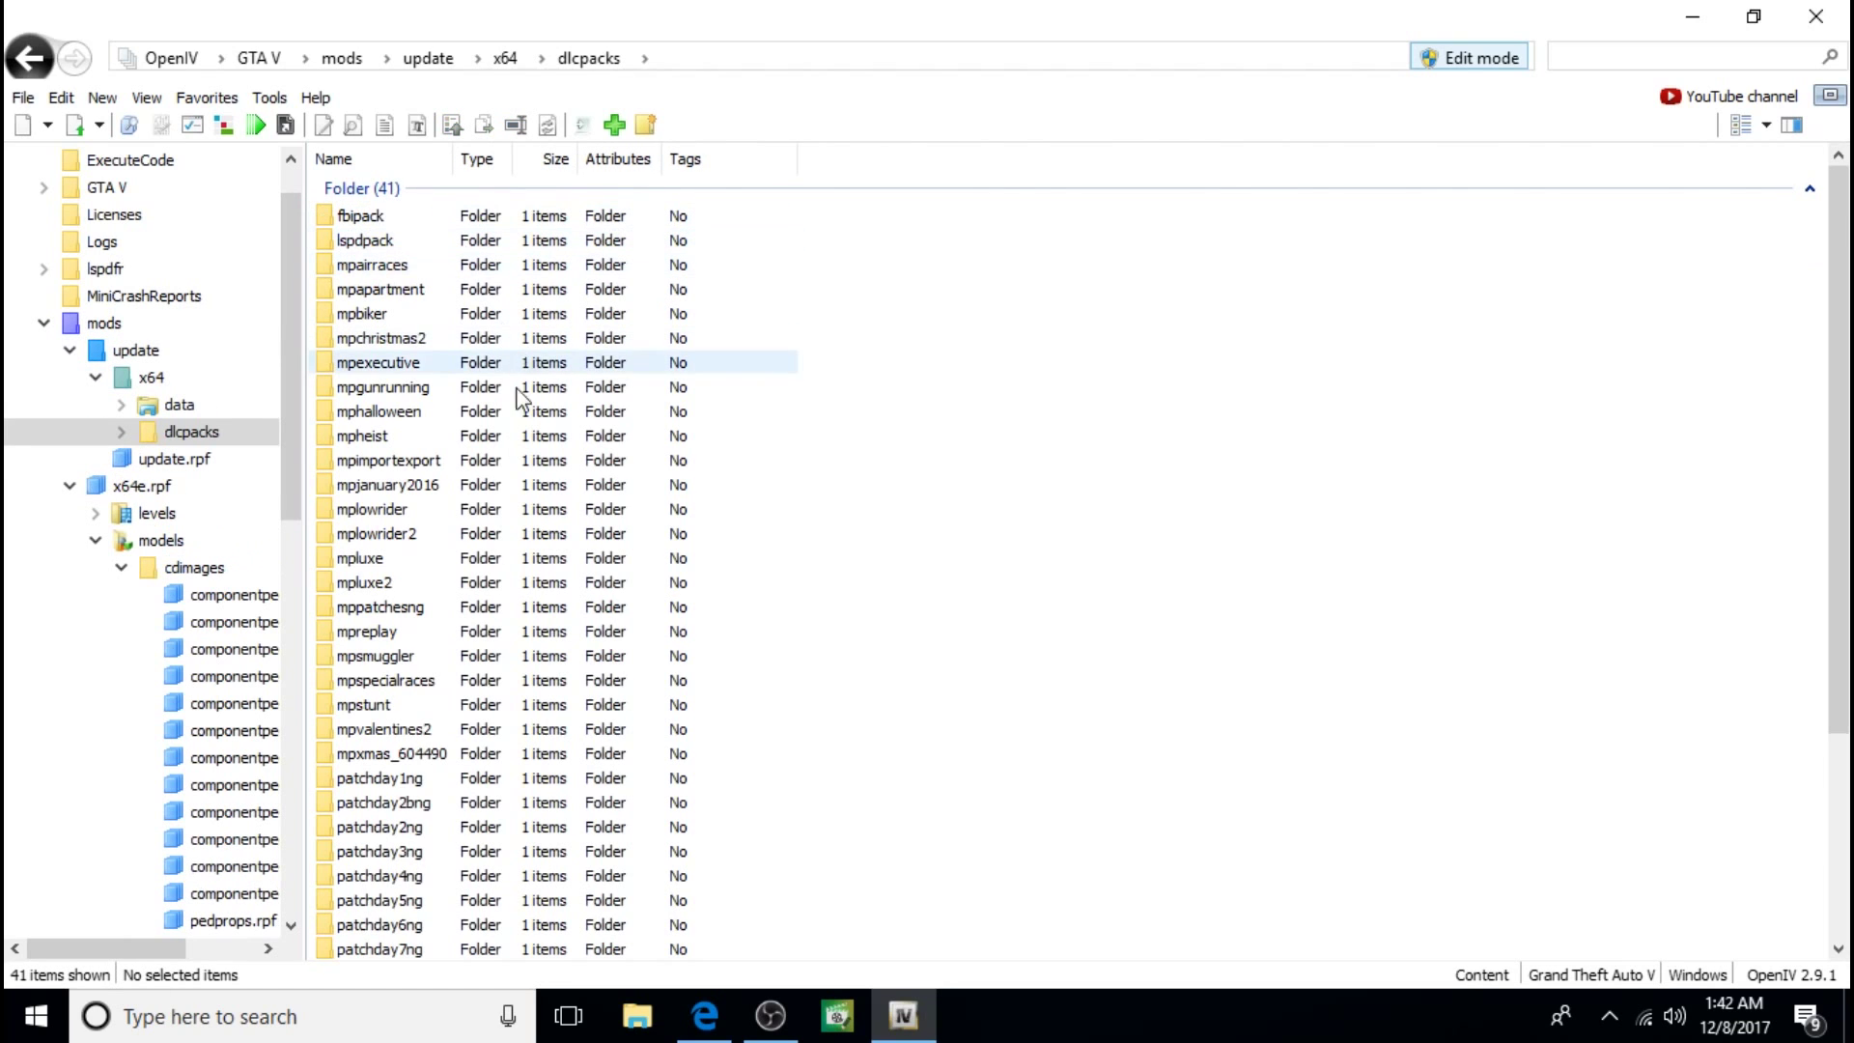
{"action": "scroll", "coordinate": [473, 676], "scroll_direction": "down", "scroll_amount": 4}
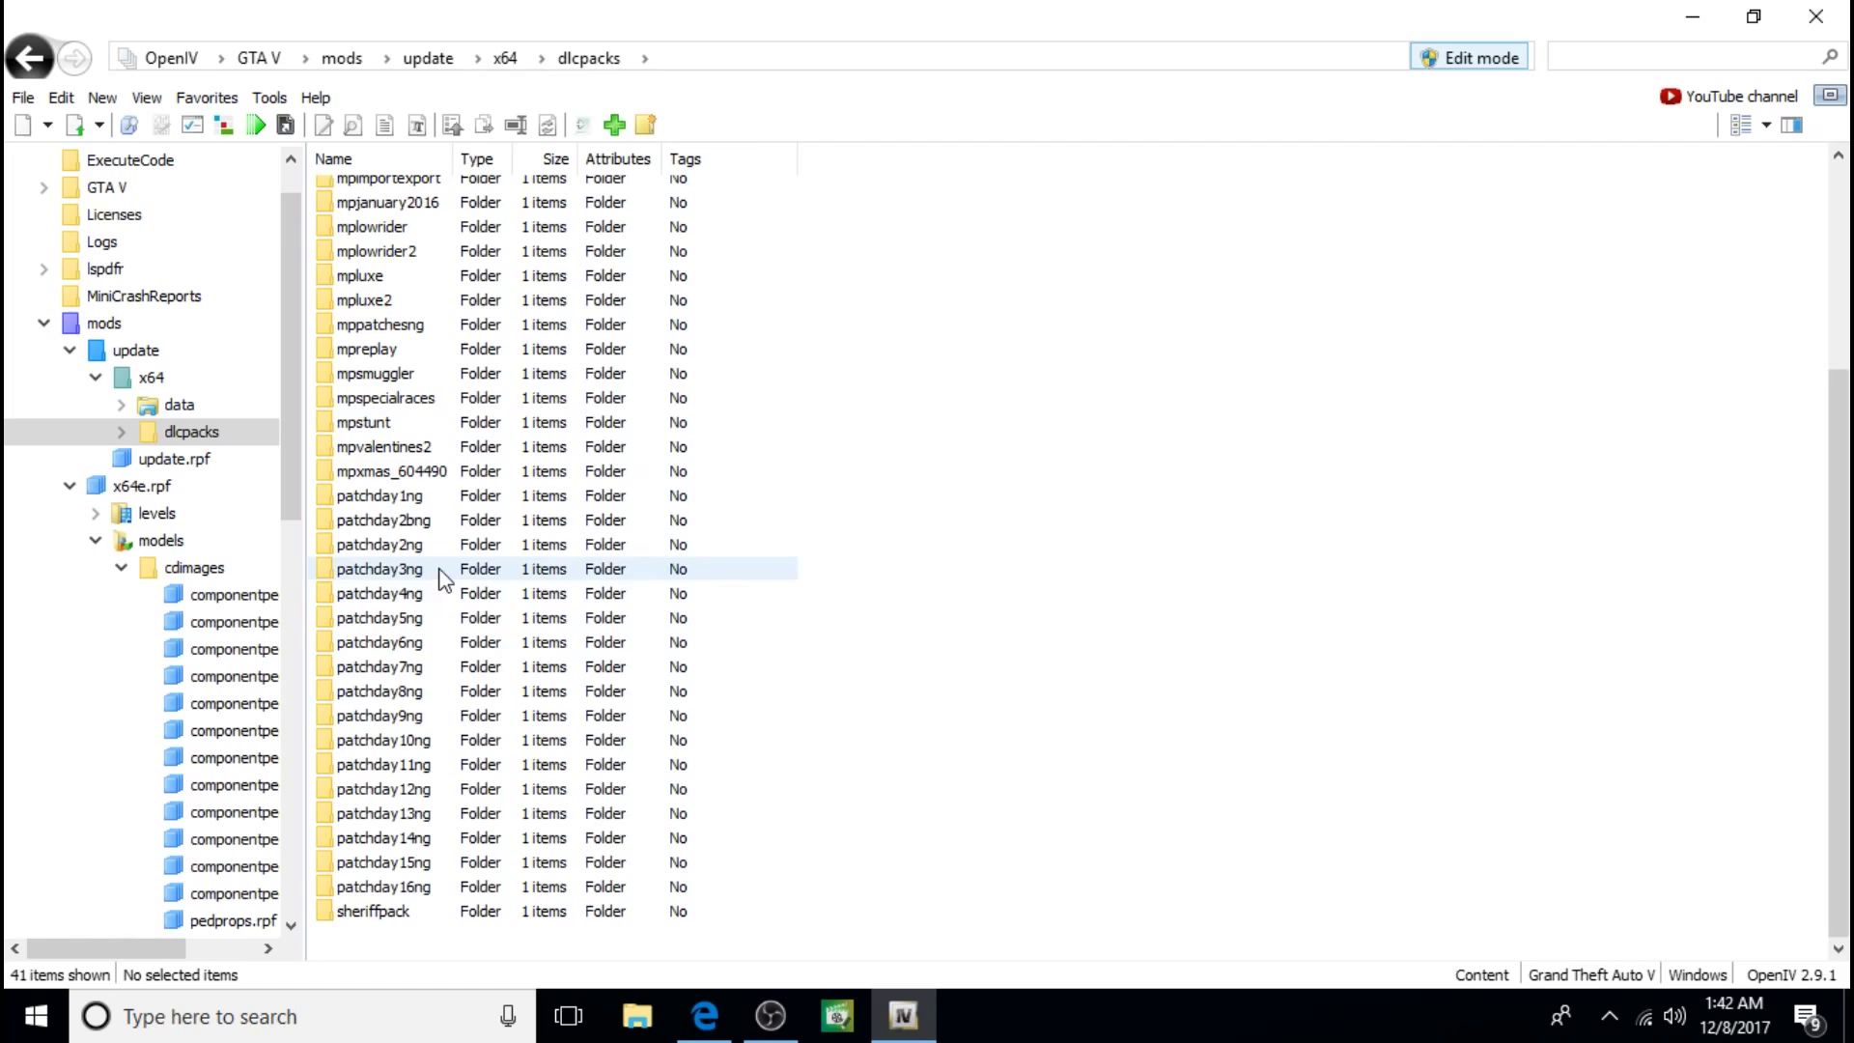
{"action": "double_click", "coordinate": [440, 568]}
Step: Open dlc.rpf and go through x64, models and cdimages to open patchday3ng.rpf
{"action": "double_click", "coordinate": [489, 215]}
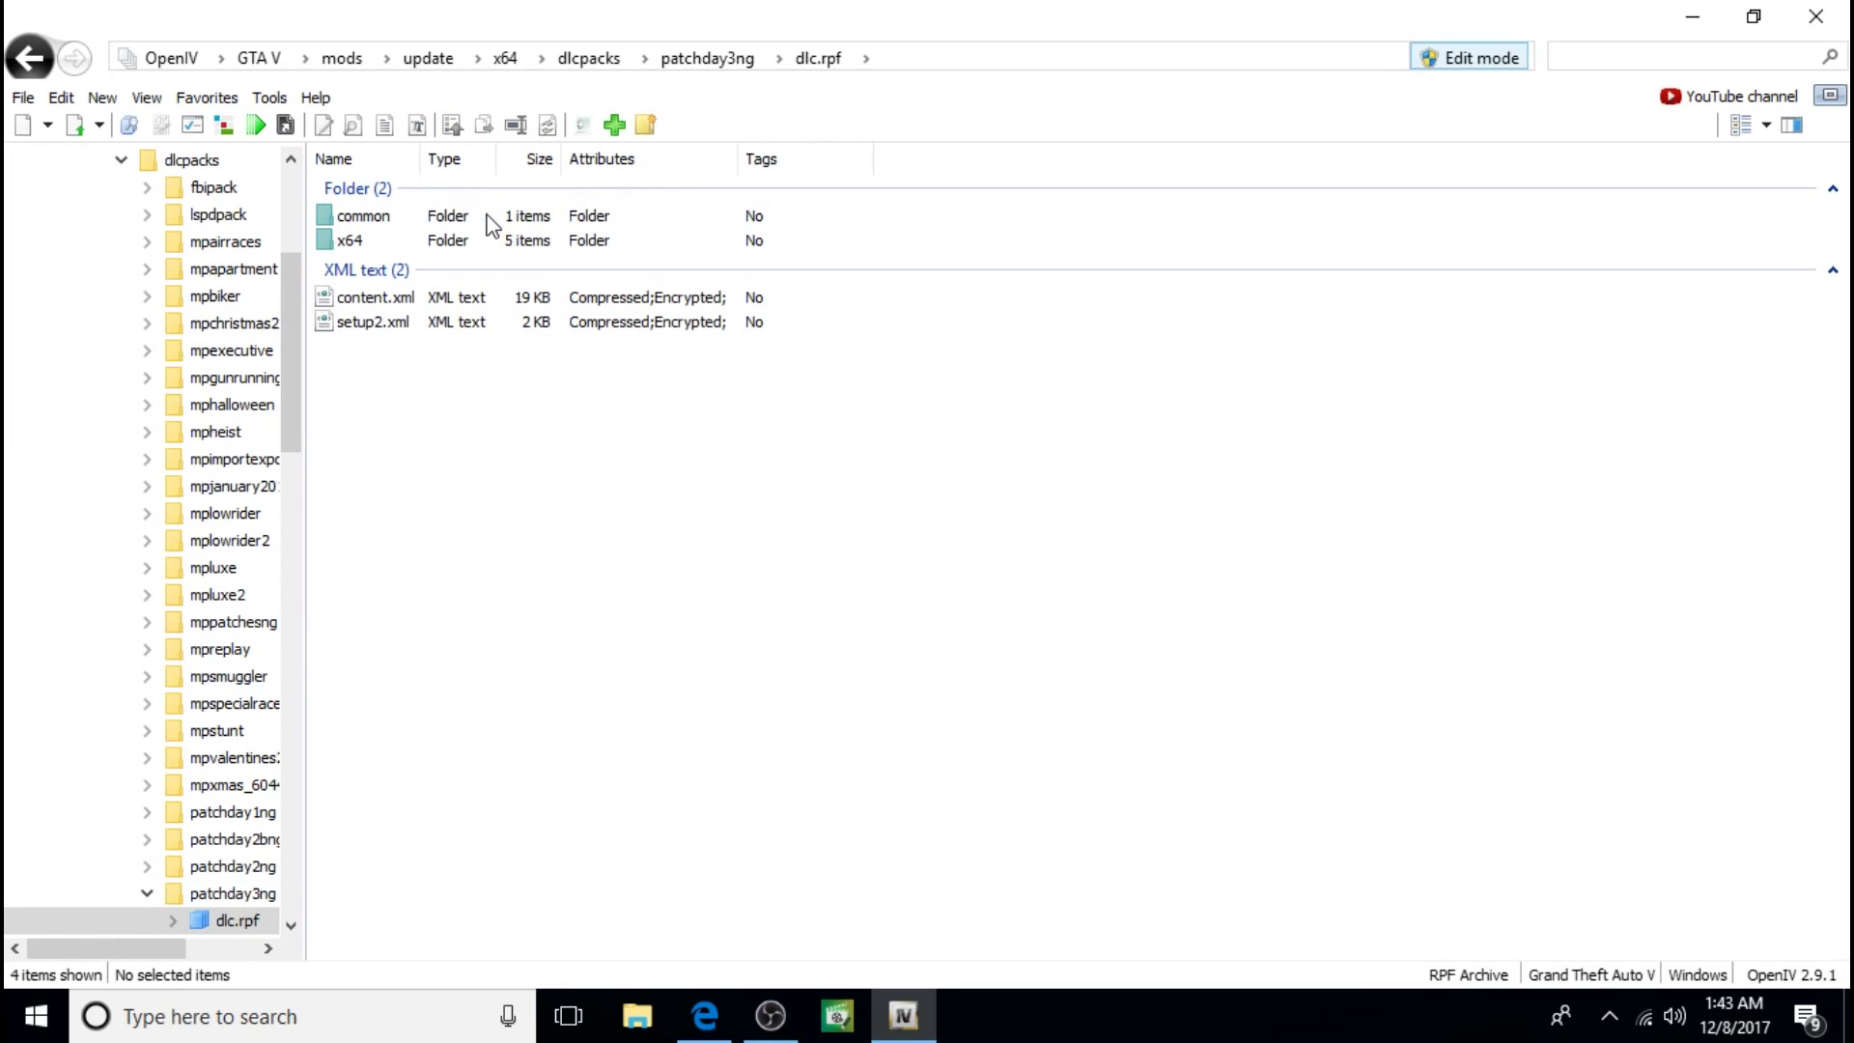
{"action": "double_click", "coordinate": [470, 240]}
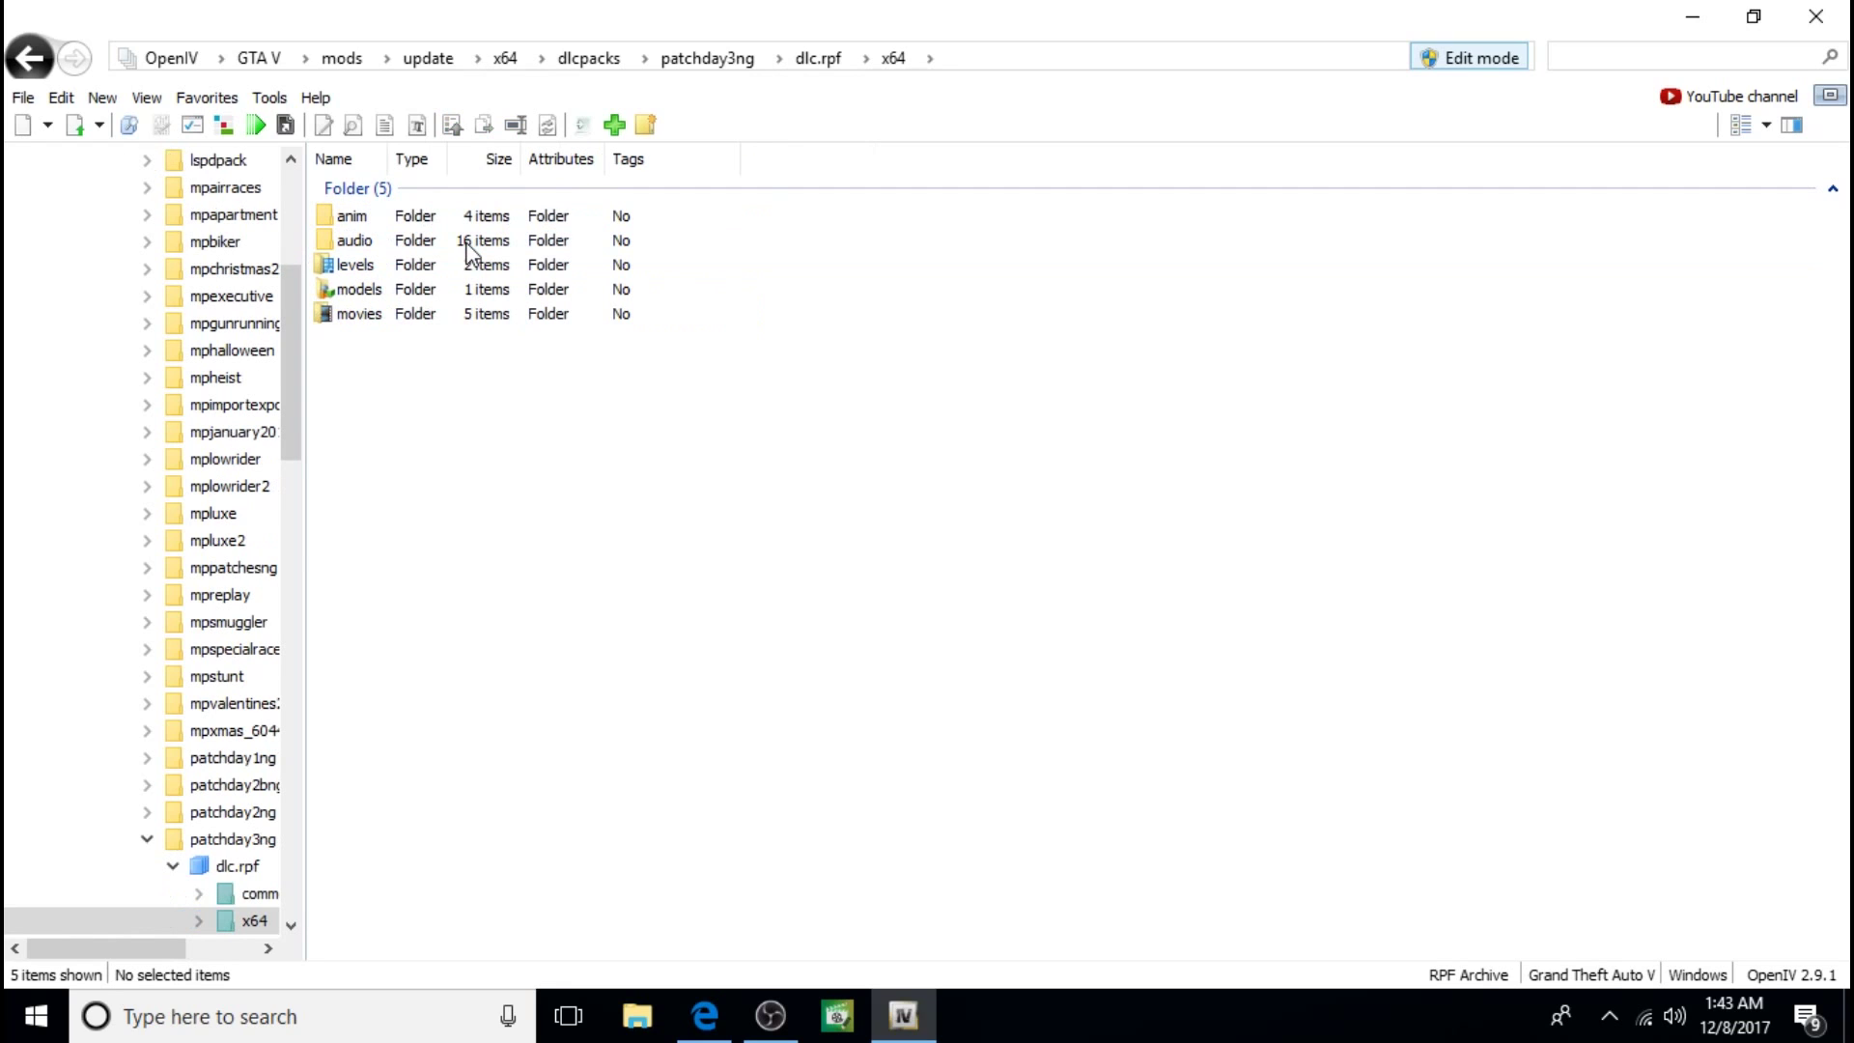
{"action": "double_click", "coordinate": [454, 290]}
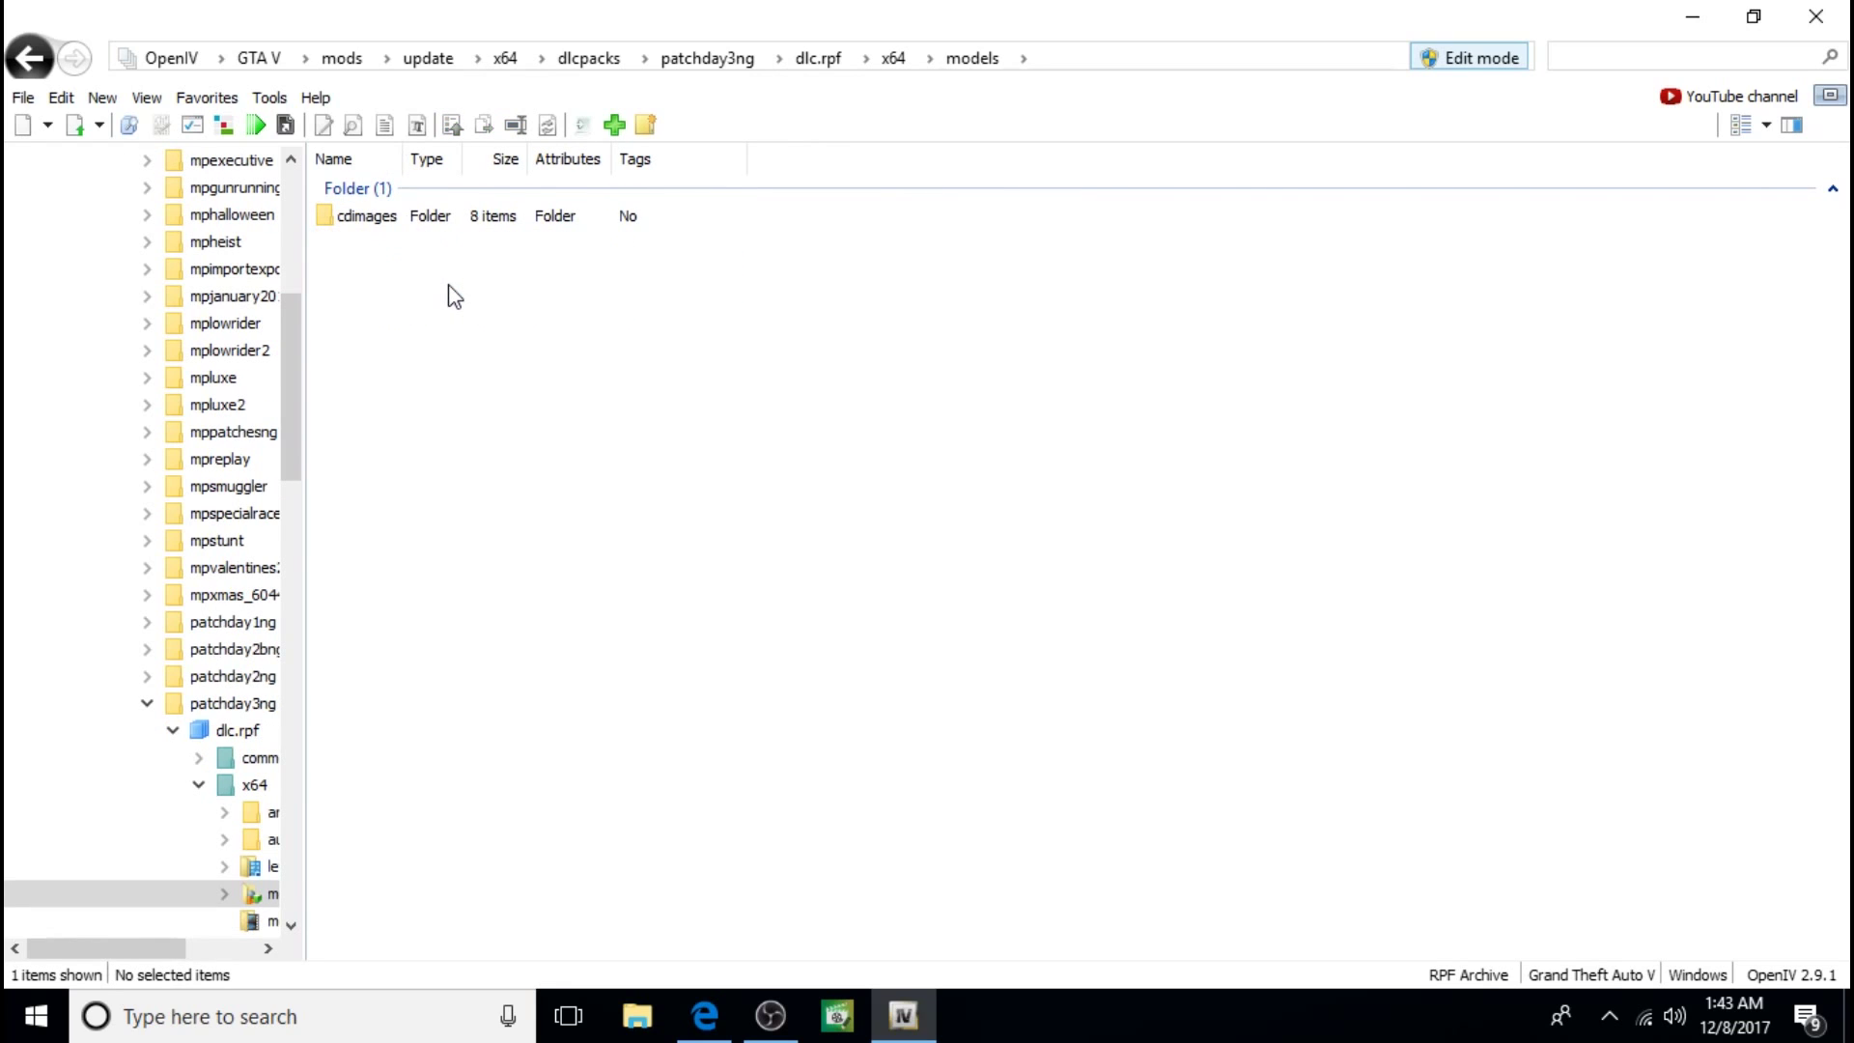
{"action": "double_click", "coordinate": [450, 216]}
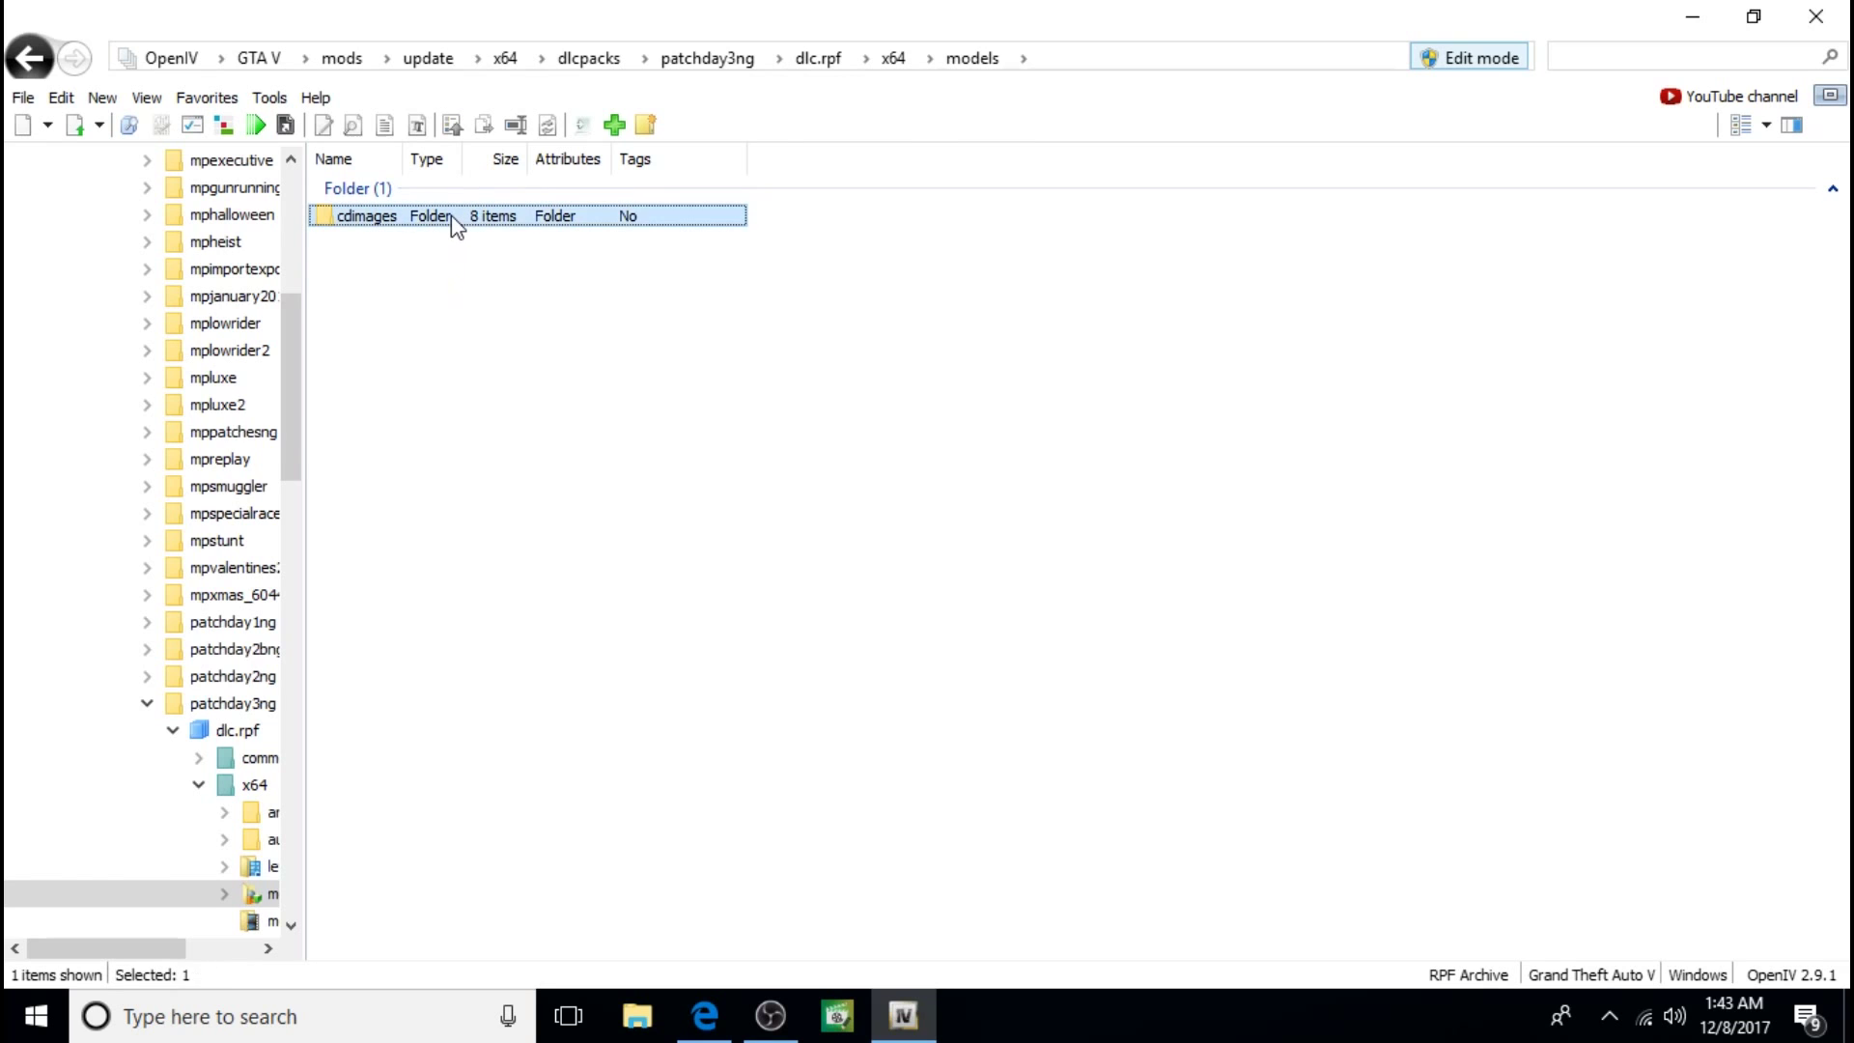
{"action": "double_click", "coordinate": [450, 214]}
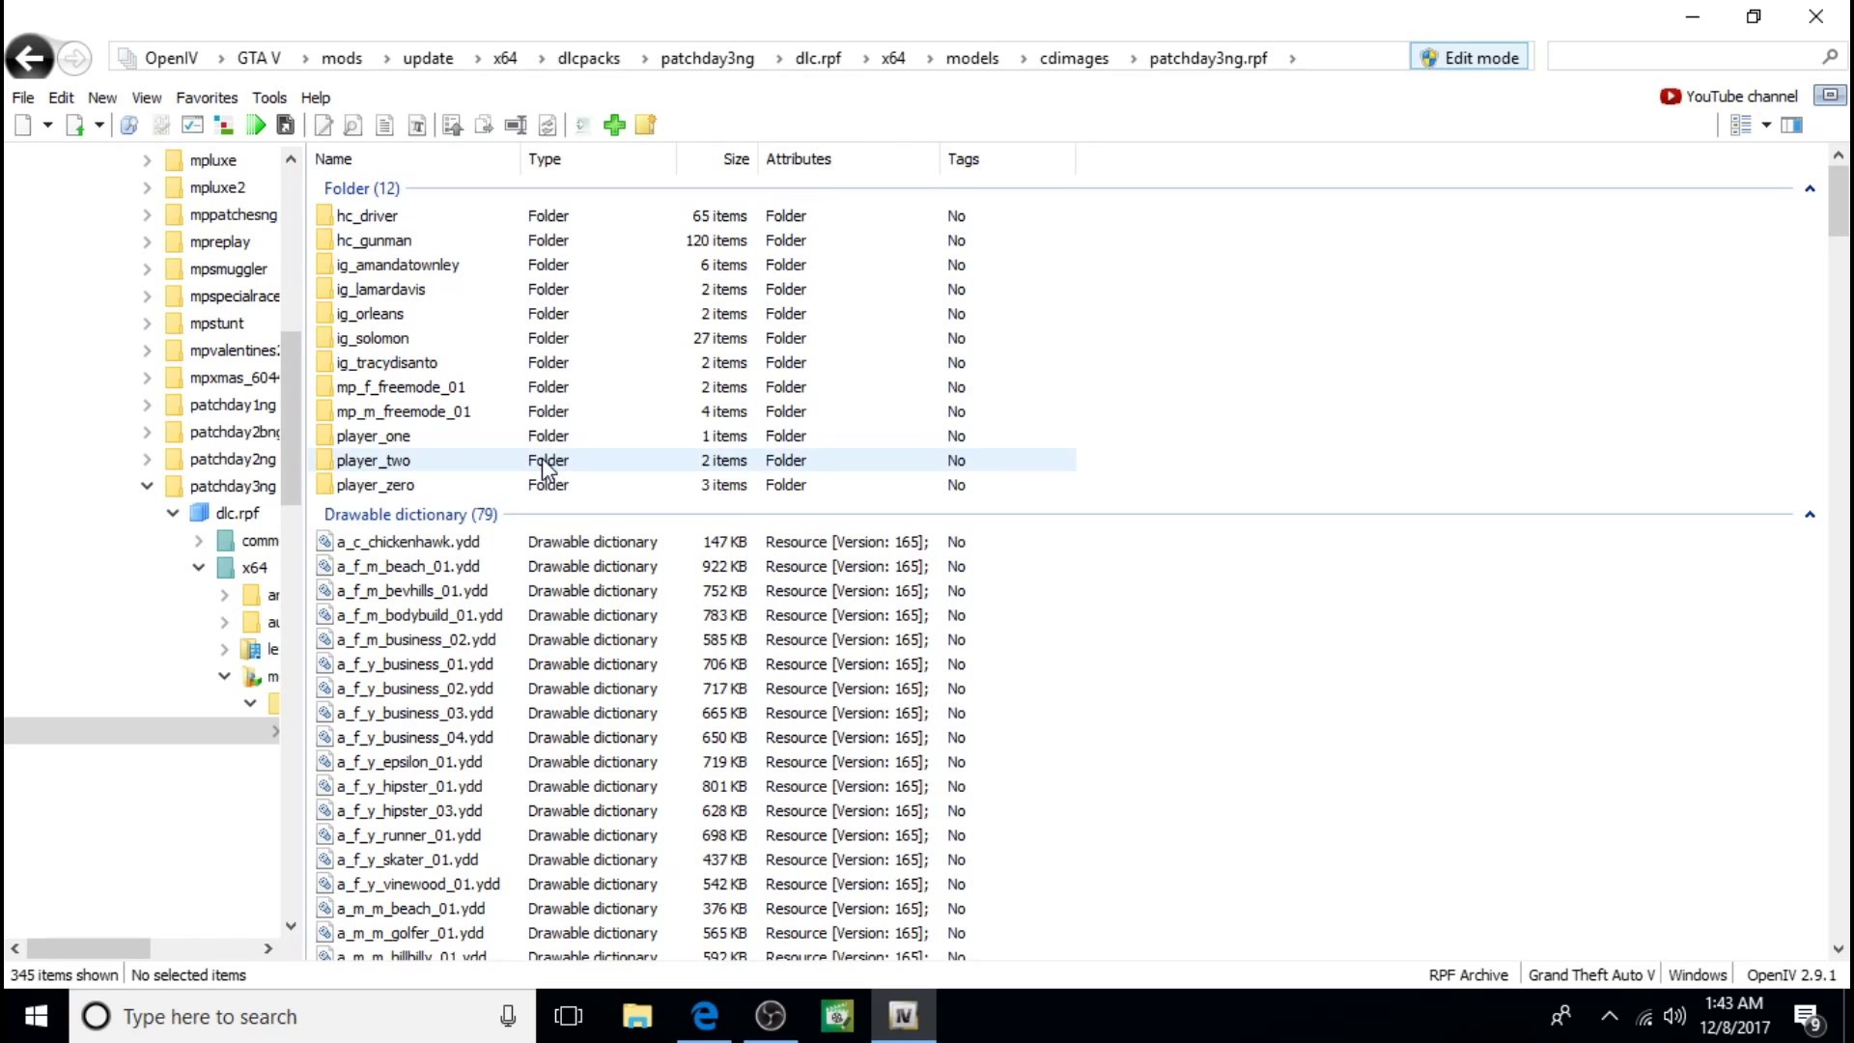
Step: Permanently delete the 504 KB s_m_m_doctor_01.ydd drawable from patchday3ng.rpf
{"action": "scroll", "coordinate": [545, 469], "scroll_direction": "down", "scroll_amount": 2}
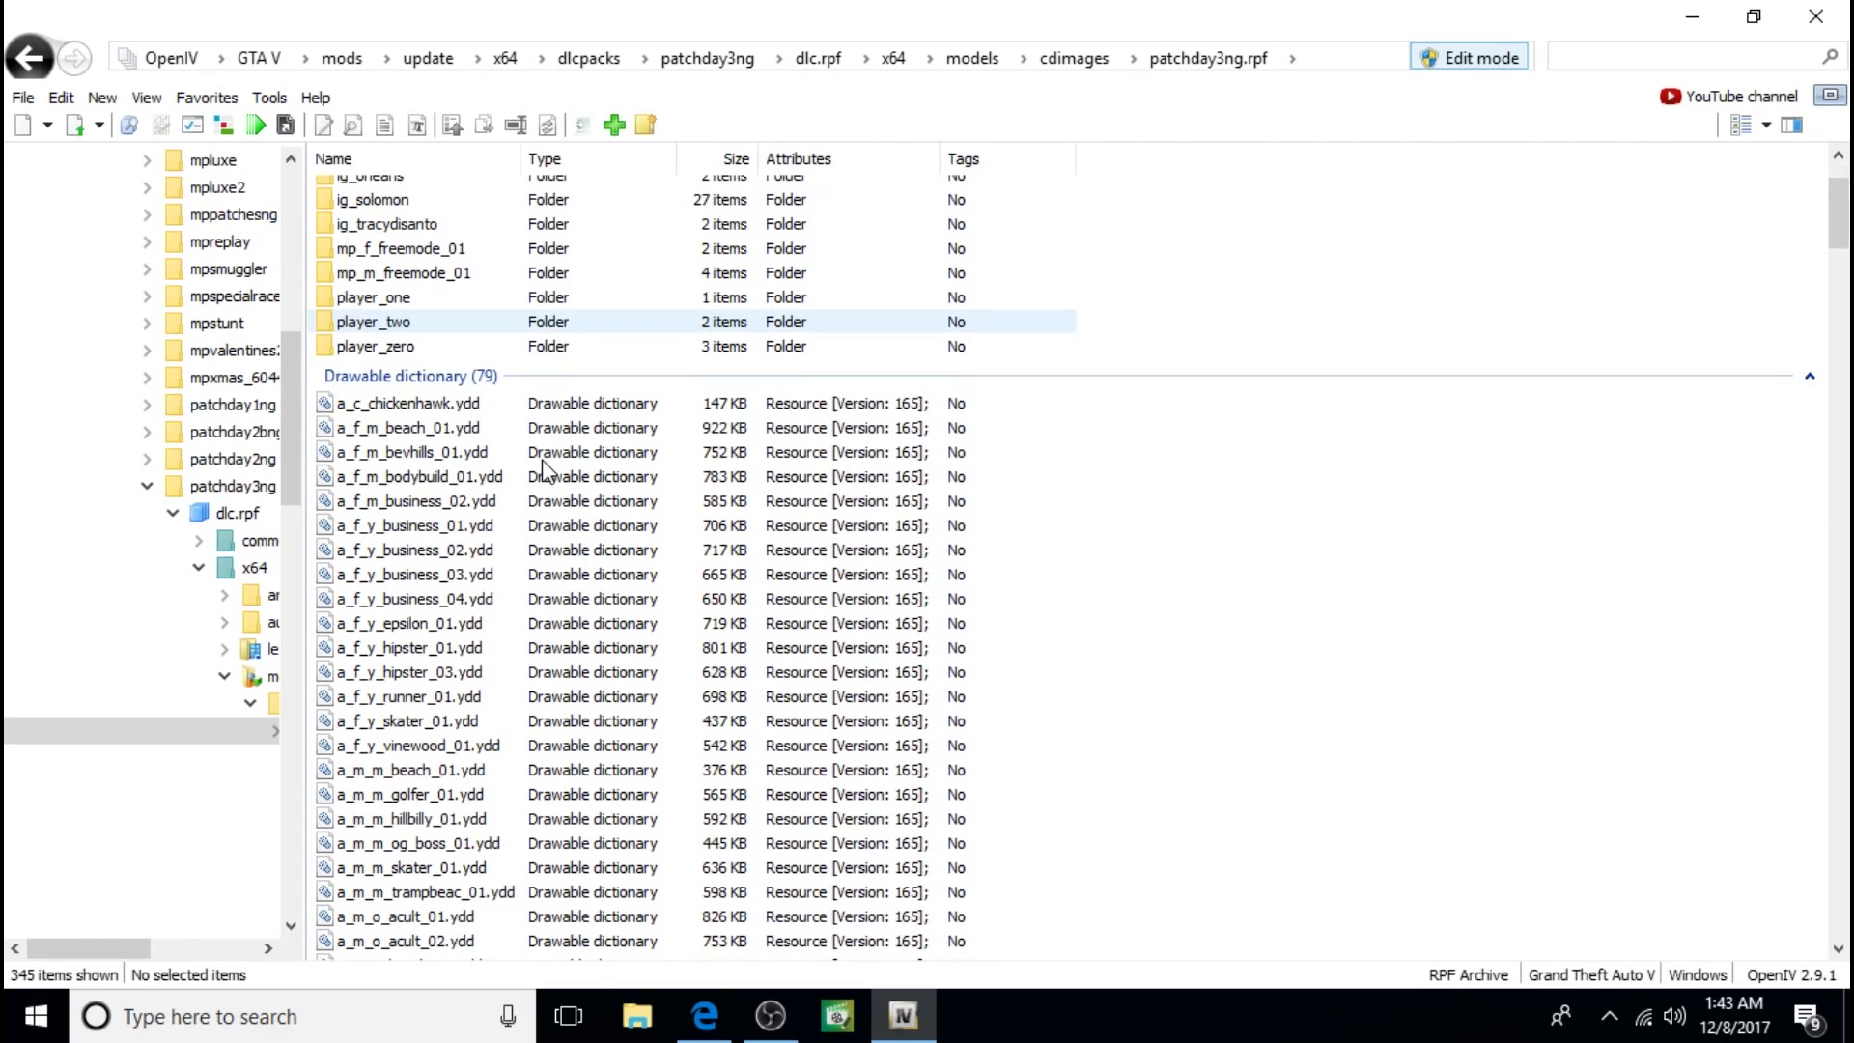
{"action": "scroll", "coordinate": [544, 471], "scroll_direction": "down", "scroll_amount": 1}
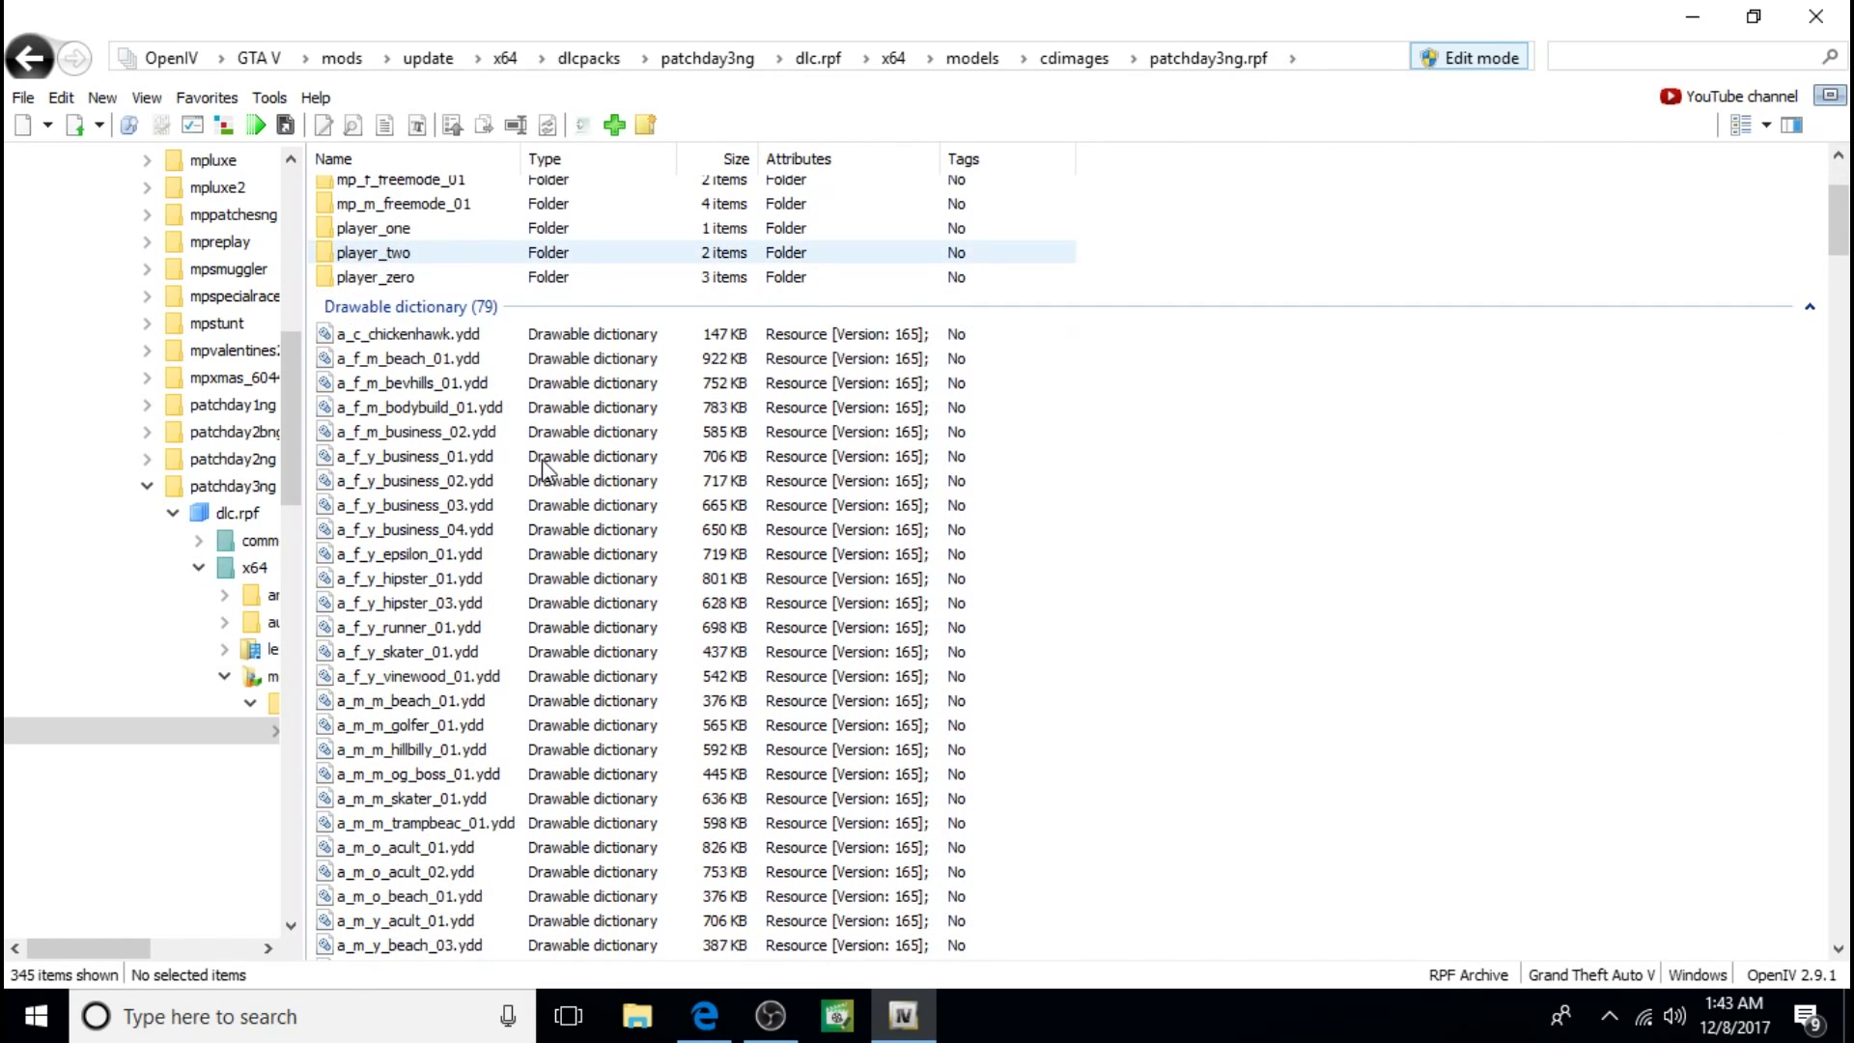
{"action": "scroll", "coordinate": [543, 470], "scroll_direction": "down", "scroll_amount": 4}
{"action": "scroll", "coordinate": [546, 470], "scroll_direction": "down", "scroll_amount": 15}
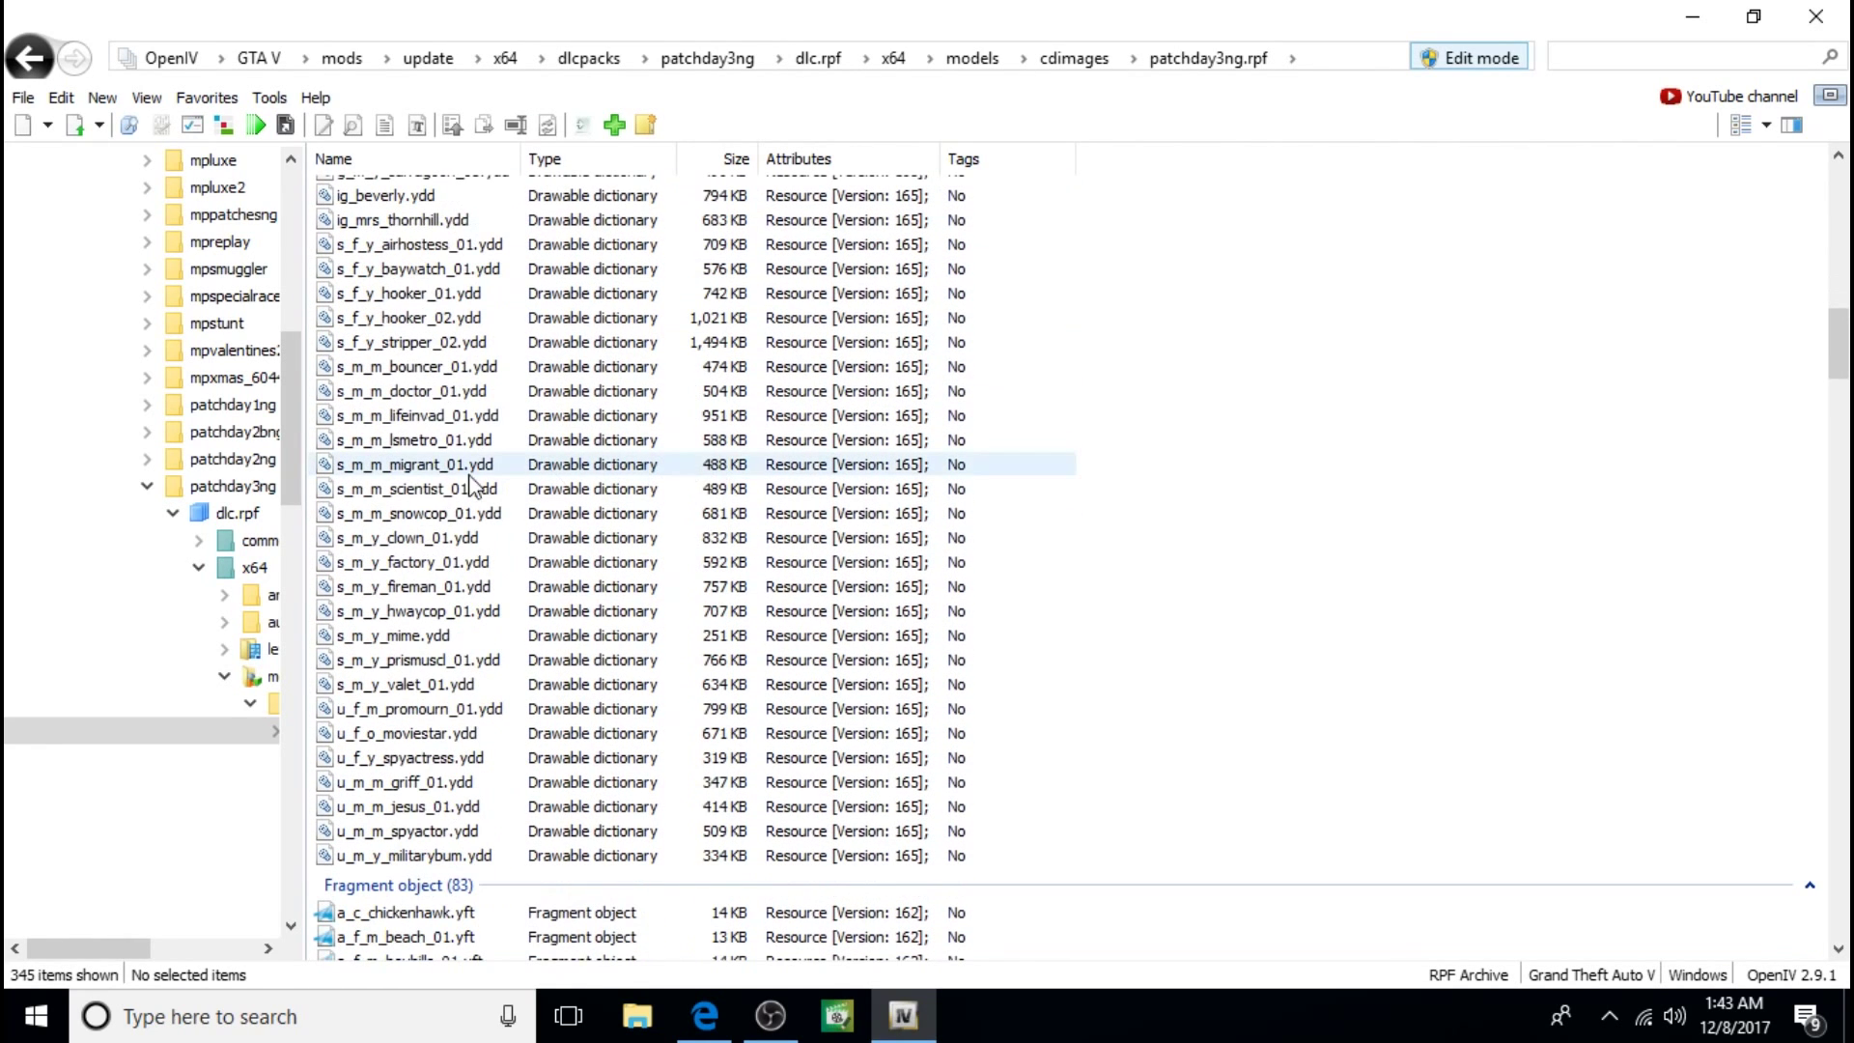
{"action": "left_click", "coordinate": [414, 392]}
{"action": "right_click", "coordinate": [414, 388]}
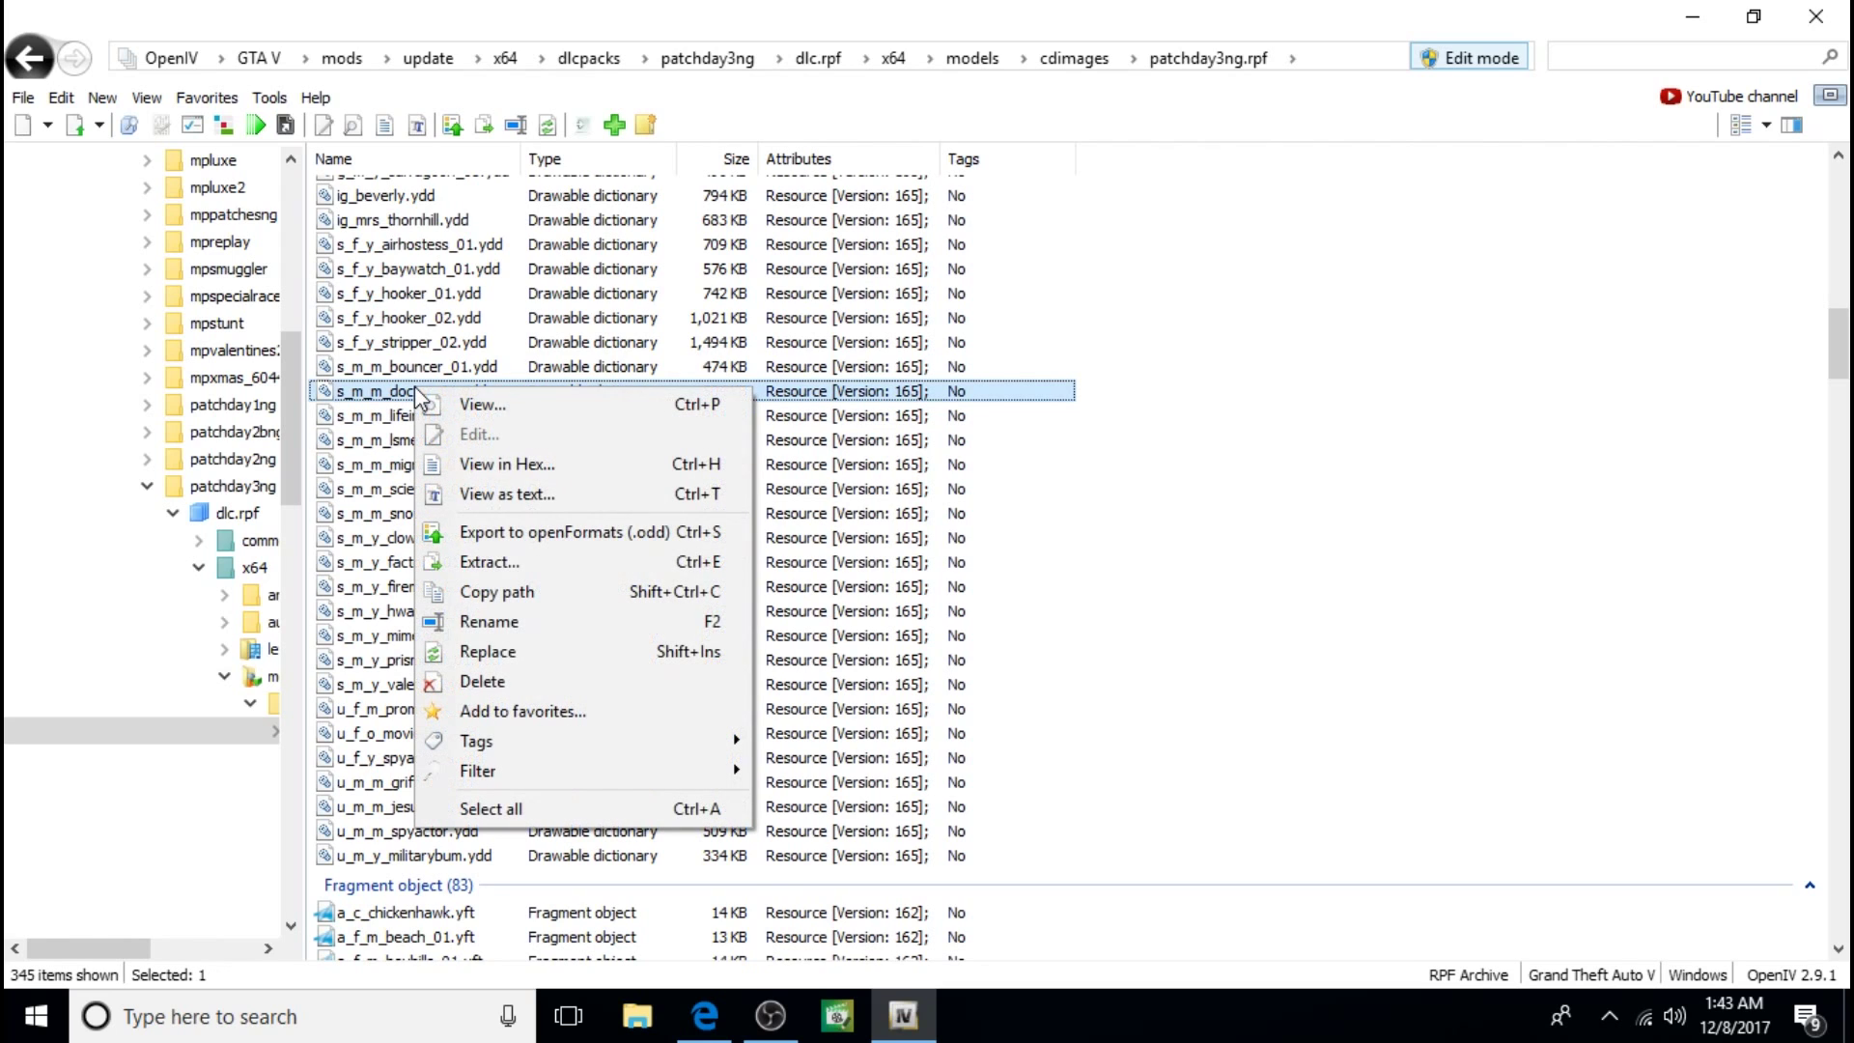
{"action": "left_click", "coordinate": [519, 680]}
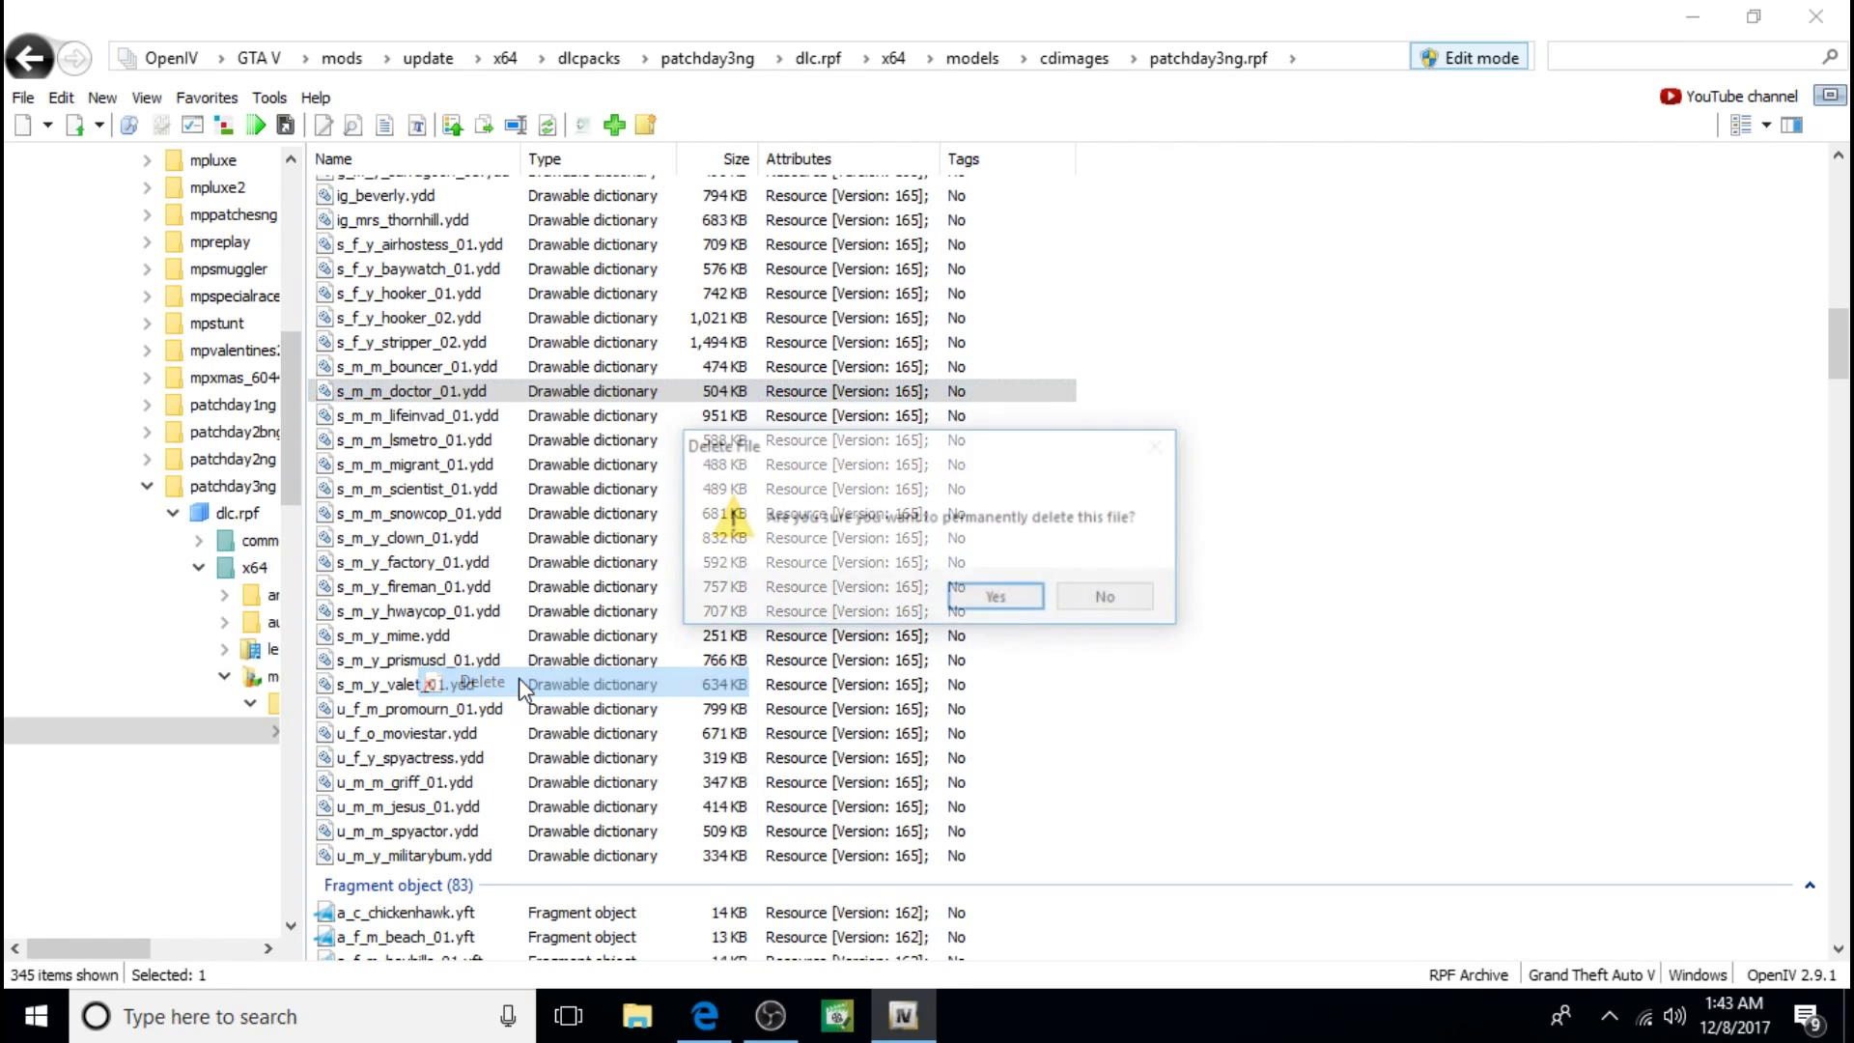
{"action": "left_click", "coordinate": [997, 598]}
{"action": "scroll", "coordinate": [755, 479], "scroll_direction": "down", "scroll_amount": 1}
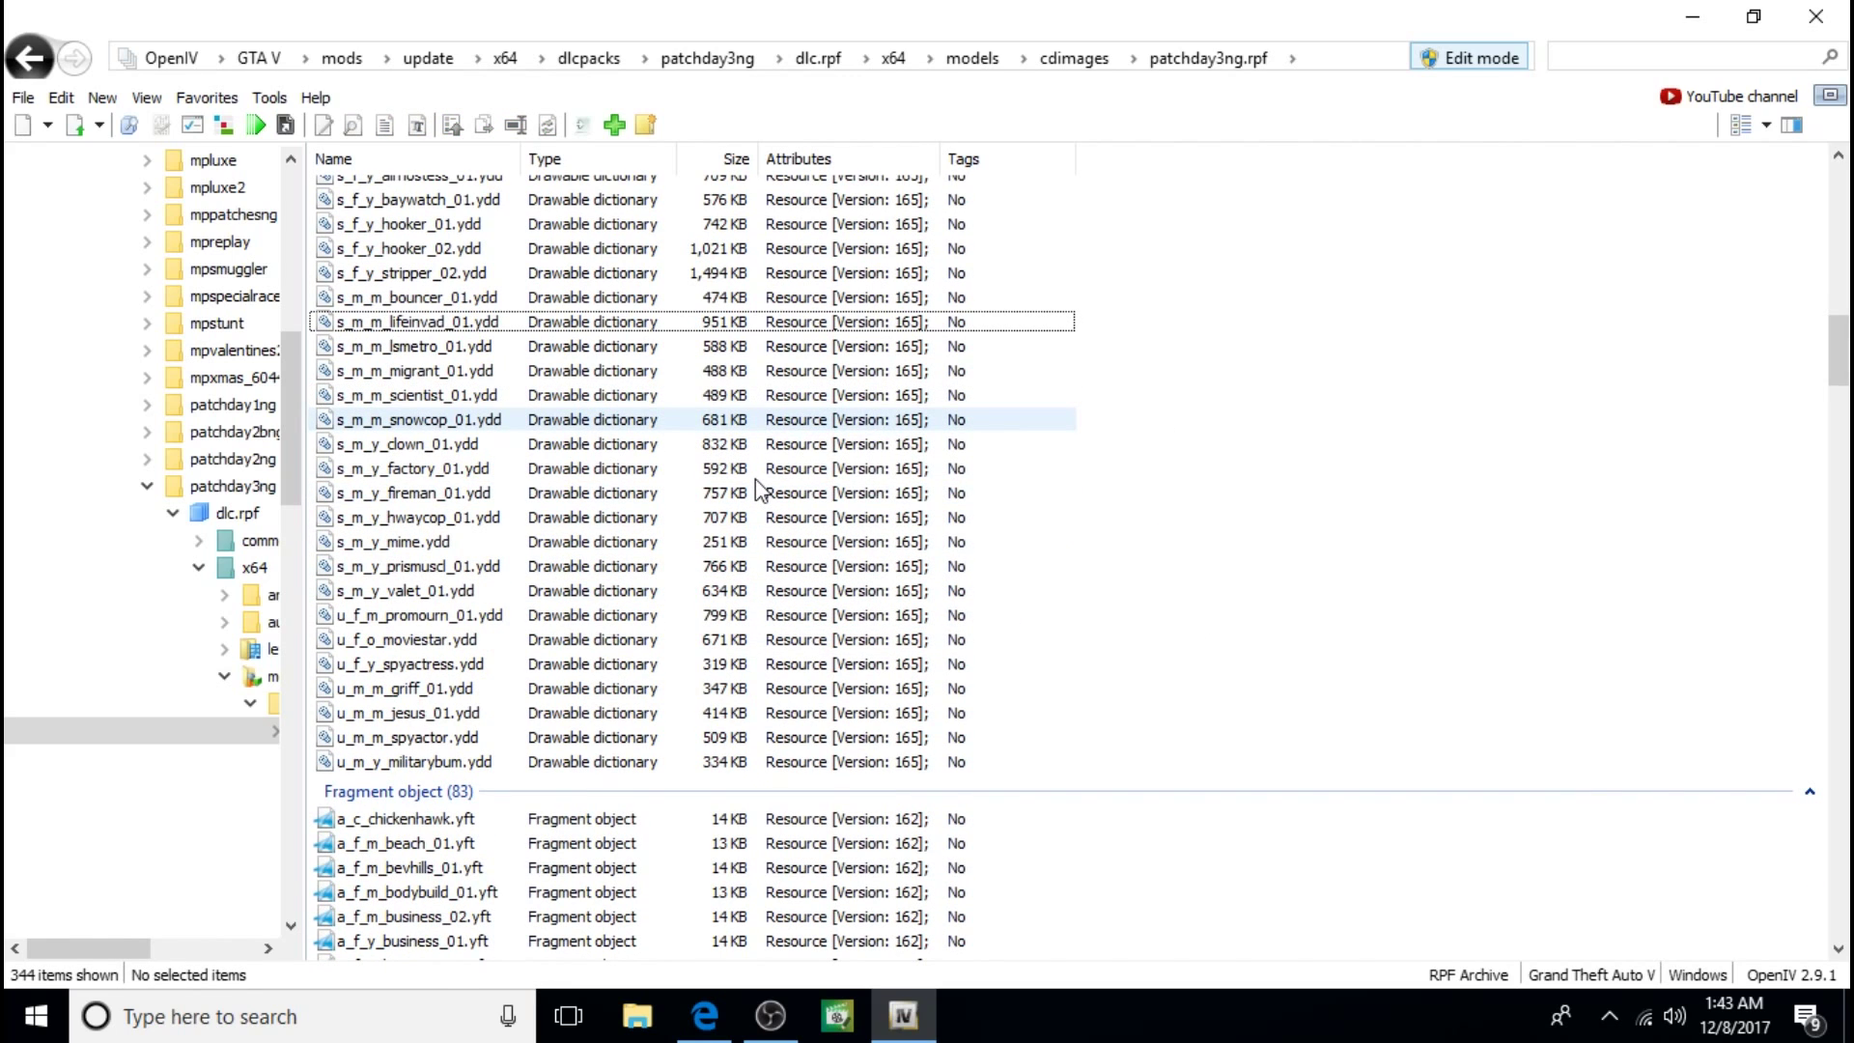
{"action": "scroll", "coordinate": [756, 490], "scroll_direction": "down", "scroll_amount": 6}
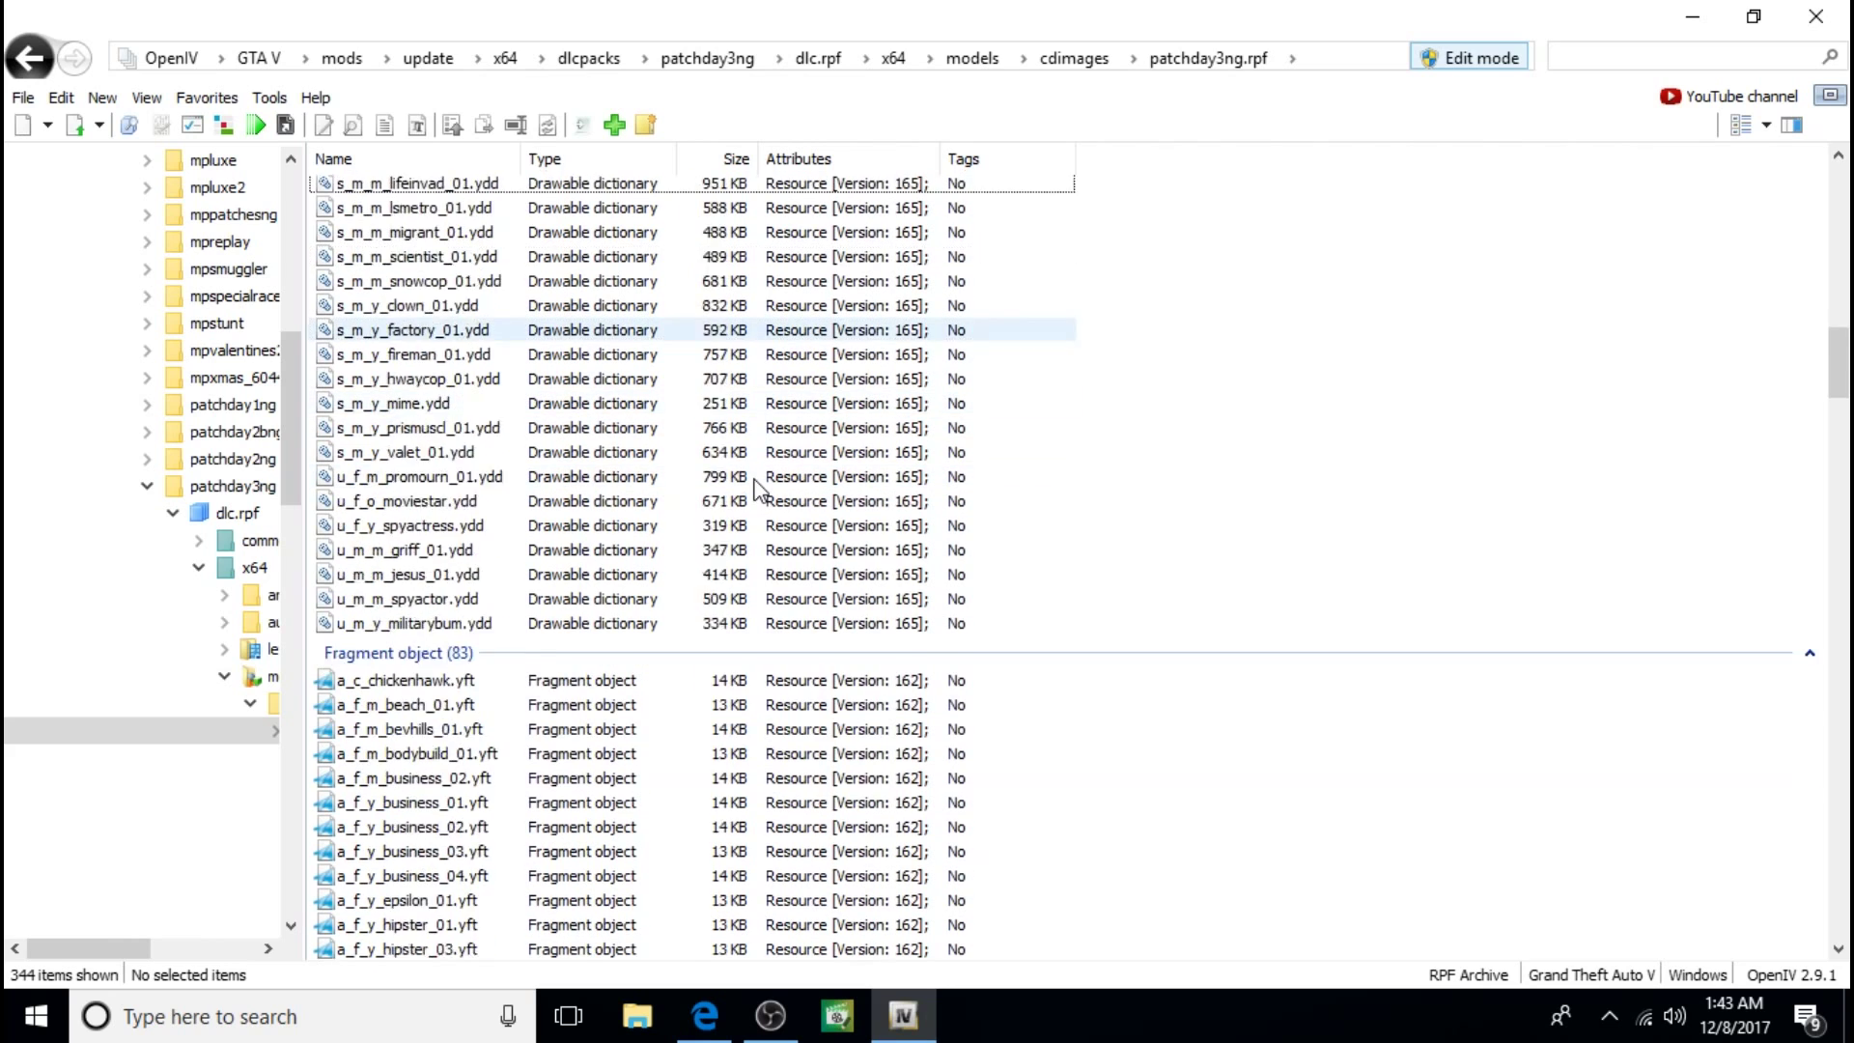
{"action": "scroll", "coordinate": [755, 489], "scroll_direction": "down", "scroll_amount": 15}
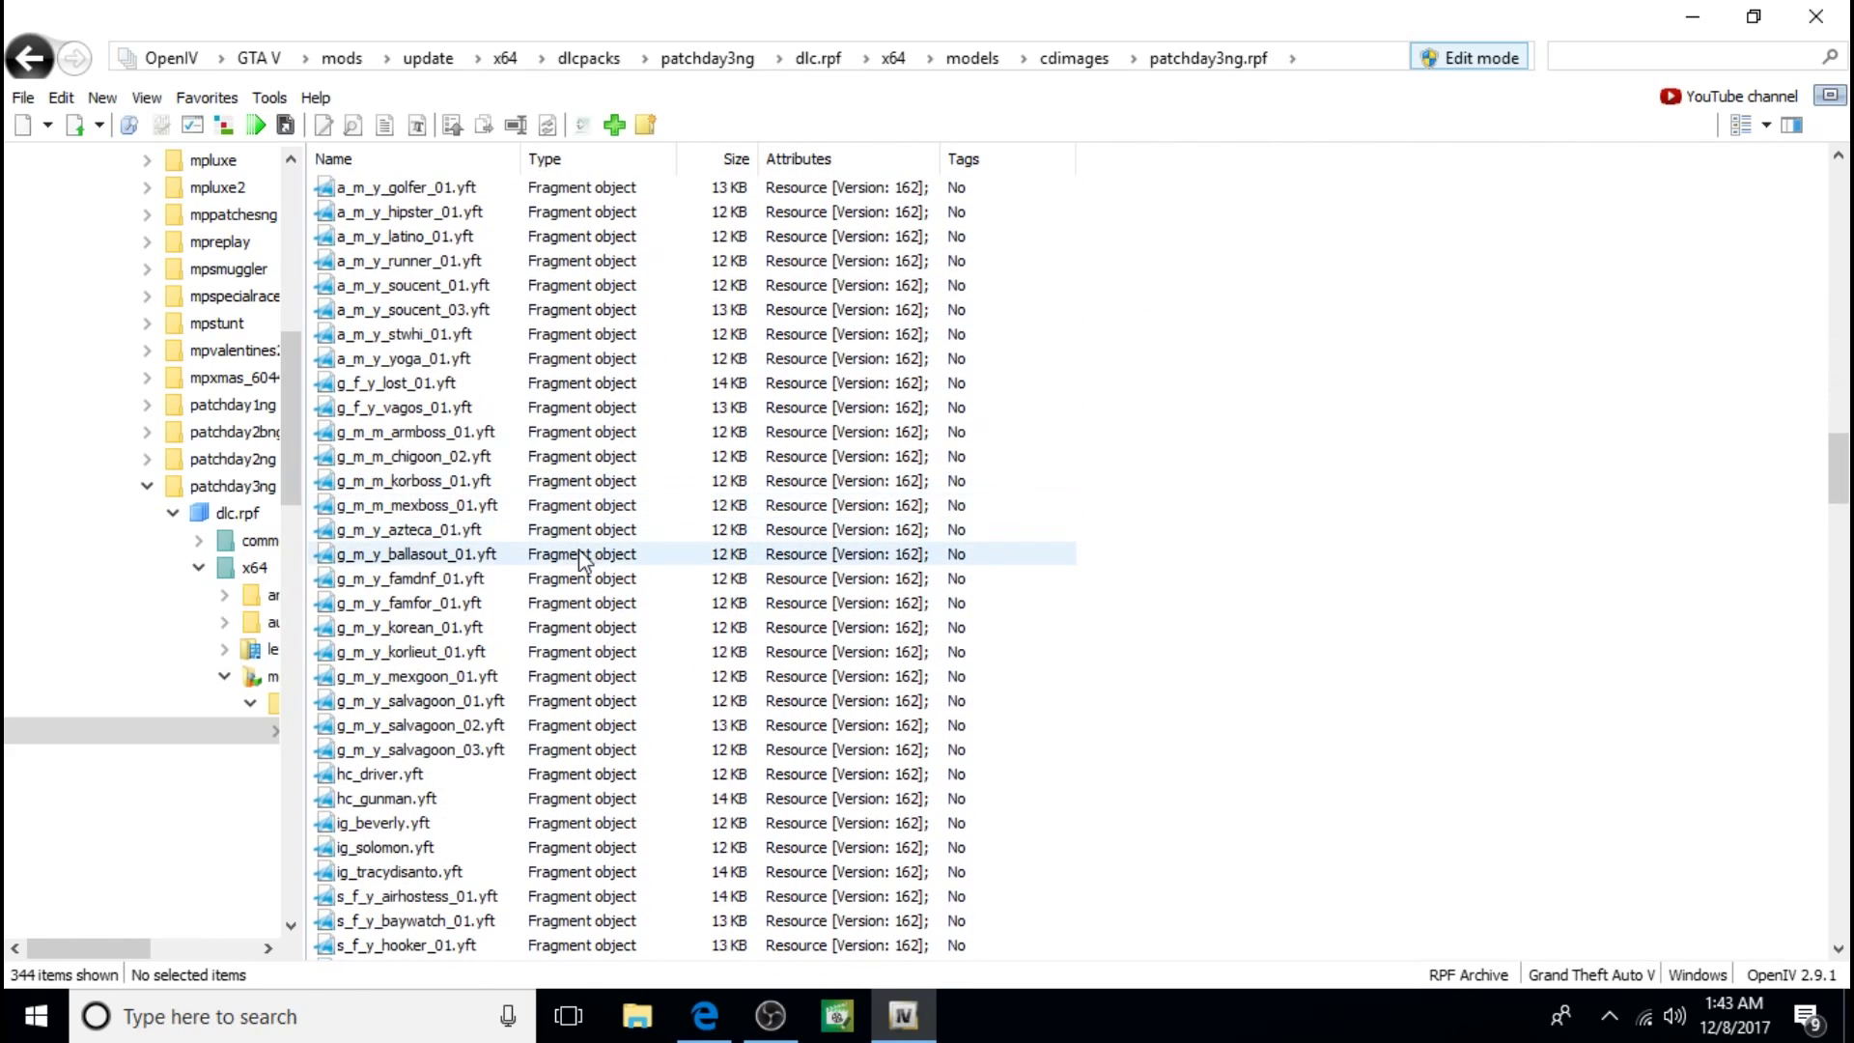
Step: Permanently delete s_m_m_doctor_01.yft from patchday3ng.rpf
{"action": "scroll", "coordinate": [580, 551], "scroll_direction": "down", "scroll_amount": 6}
{"action": "scroll", "coordinate": [582, 553], "scroll_direction": "down", "scroll_amount": 2}
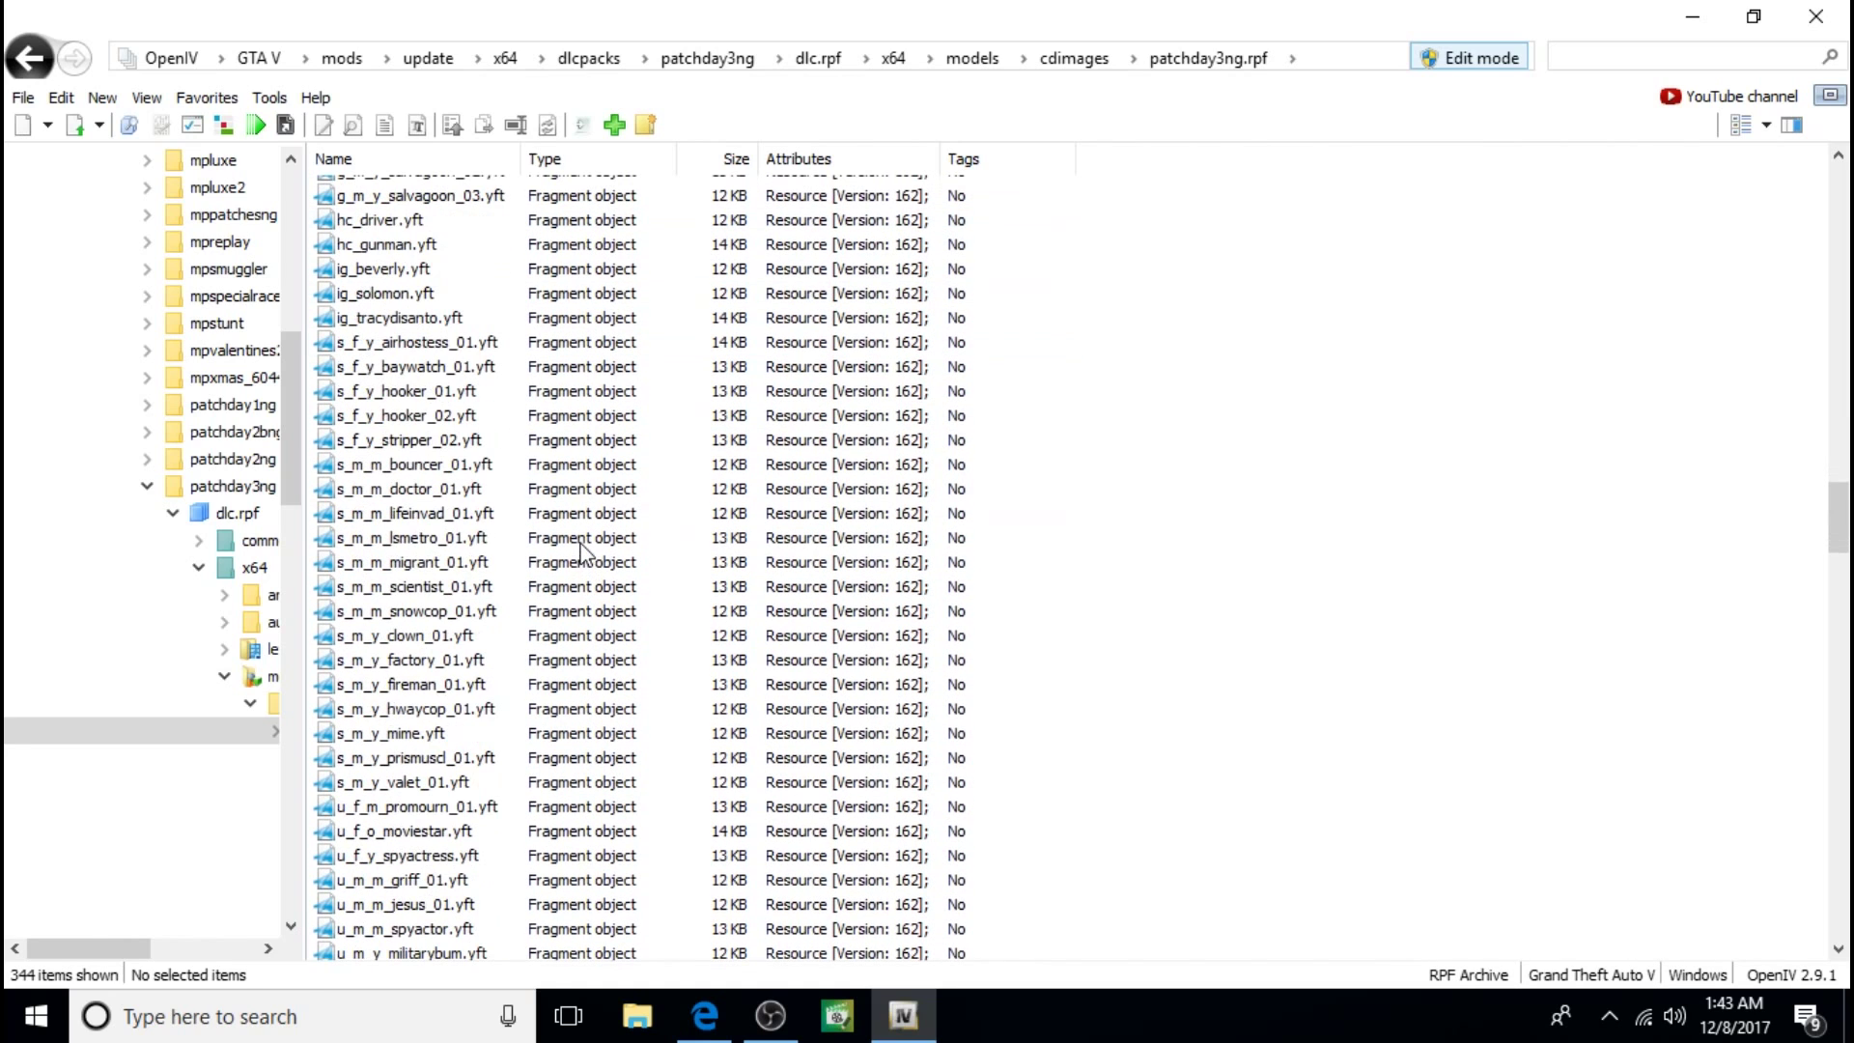
{"action": "left_click", "coordinate": [427, 485]}
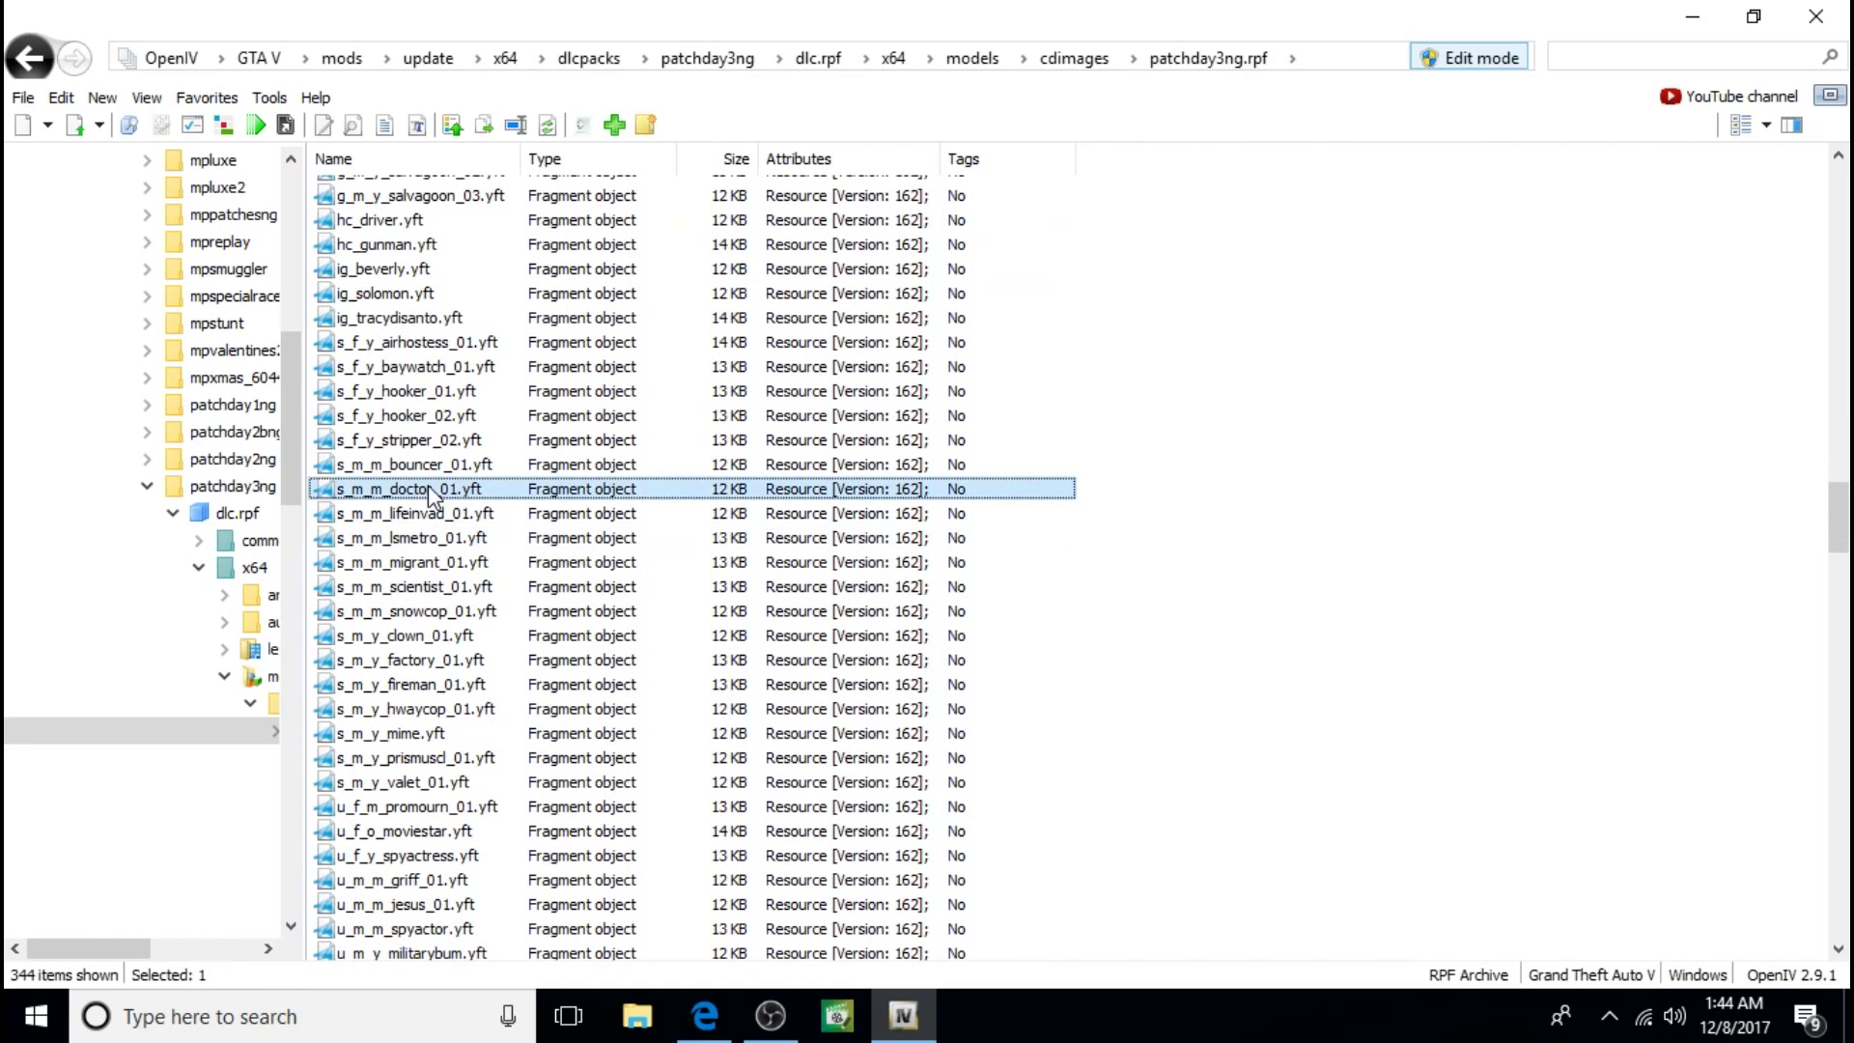
{"action": "right_click", "coordinate": [427, 485]}
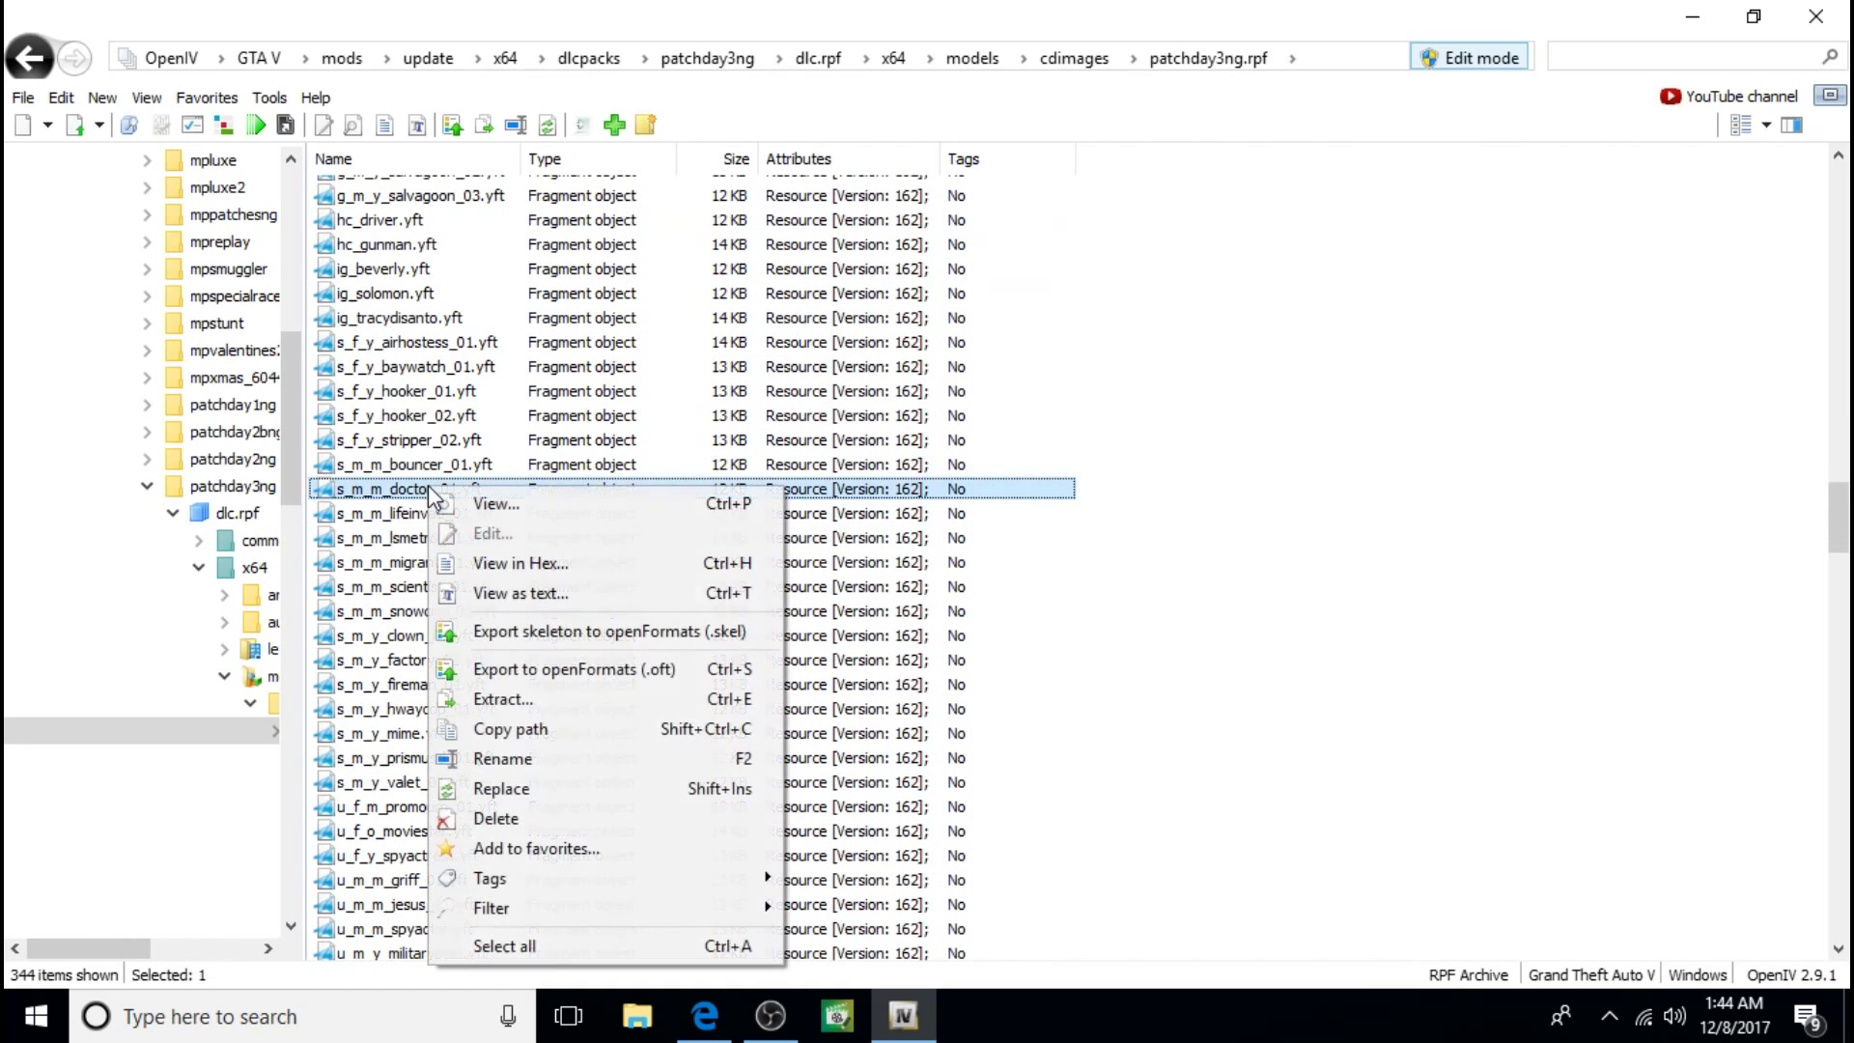
{"action": "left_click", "coordinate": [529, 819]}
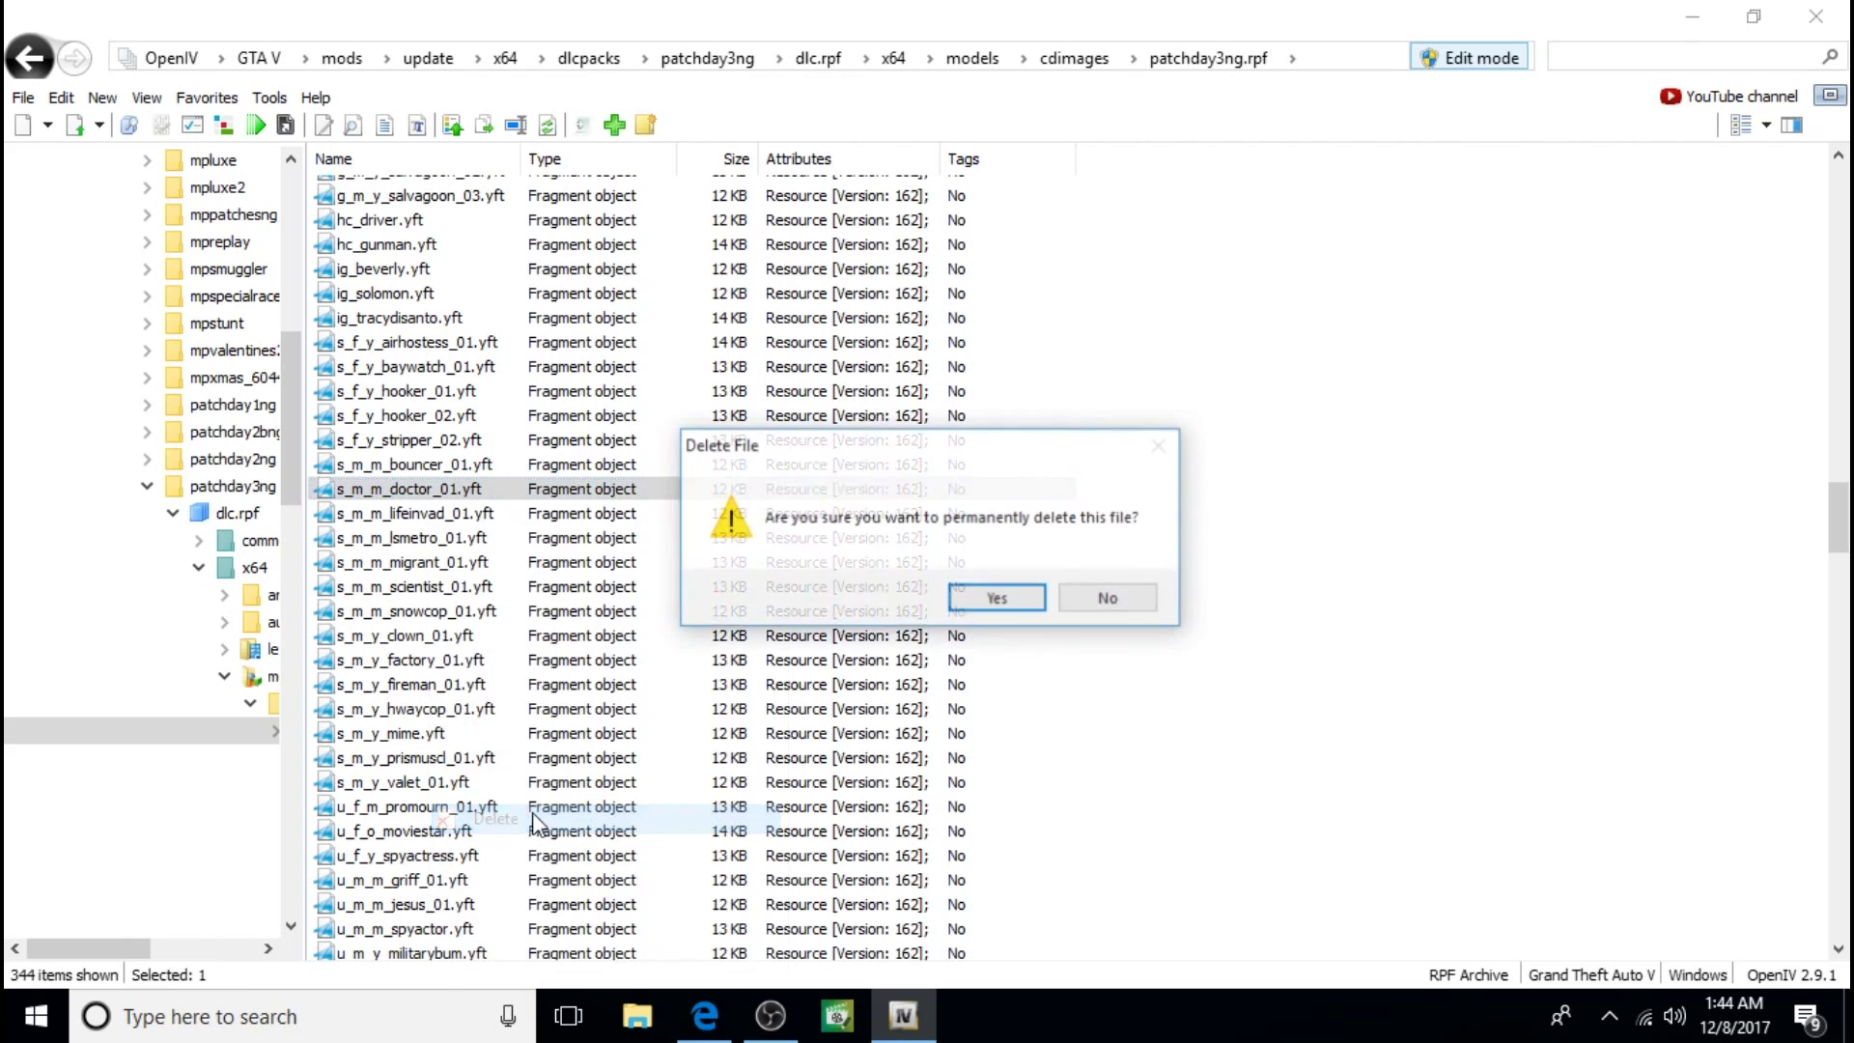
{"action": "left_click", "coordinate": [995, 603]}
Step: Delete the s_m_m_doctor_01 .ymt metadata and .ytd texture dictionary as well
{"action": "scroll", "coordinate": [995, 607], "scroll_direction": "down", "scroll_amount": 8}
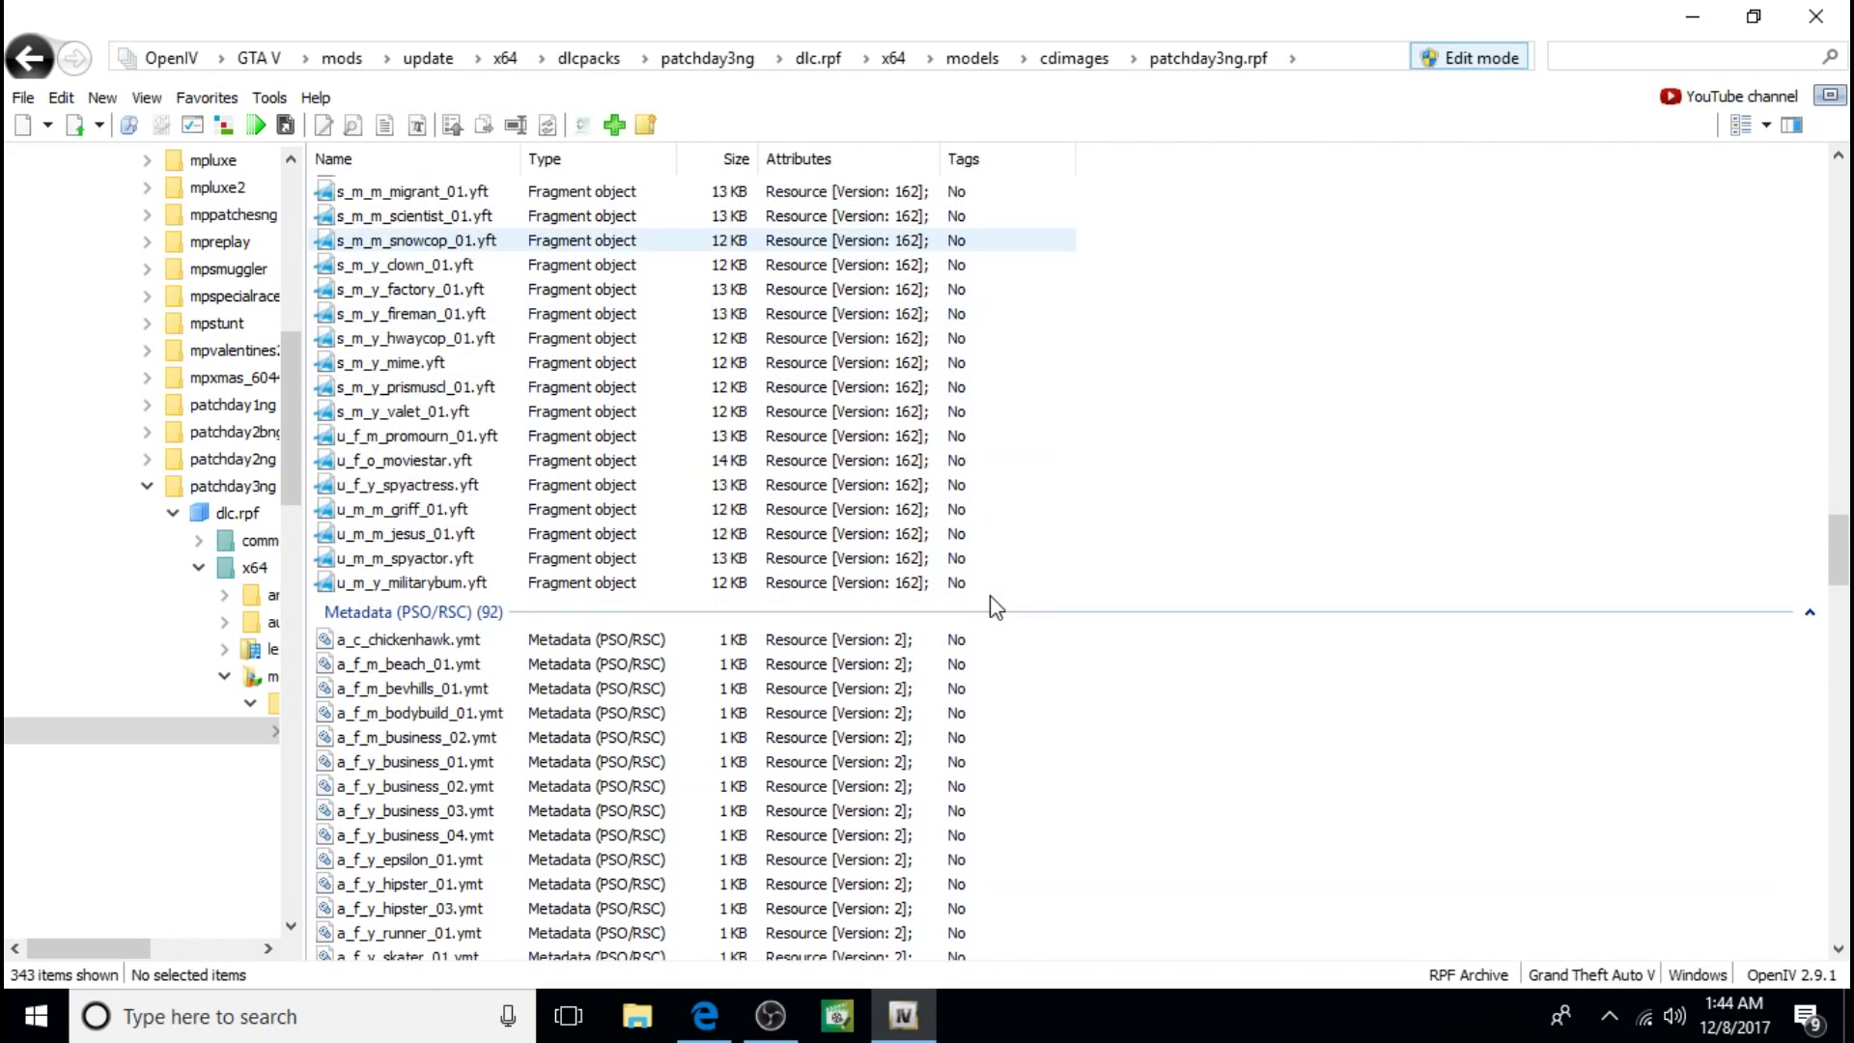
{"action": "scroll", "coordinate": [994, 606], "scroll_direction": "down", "scroll_amount": 15}
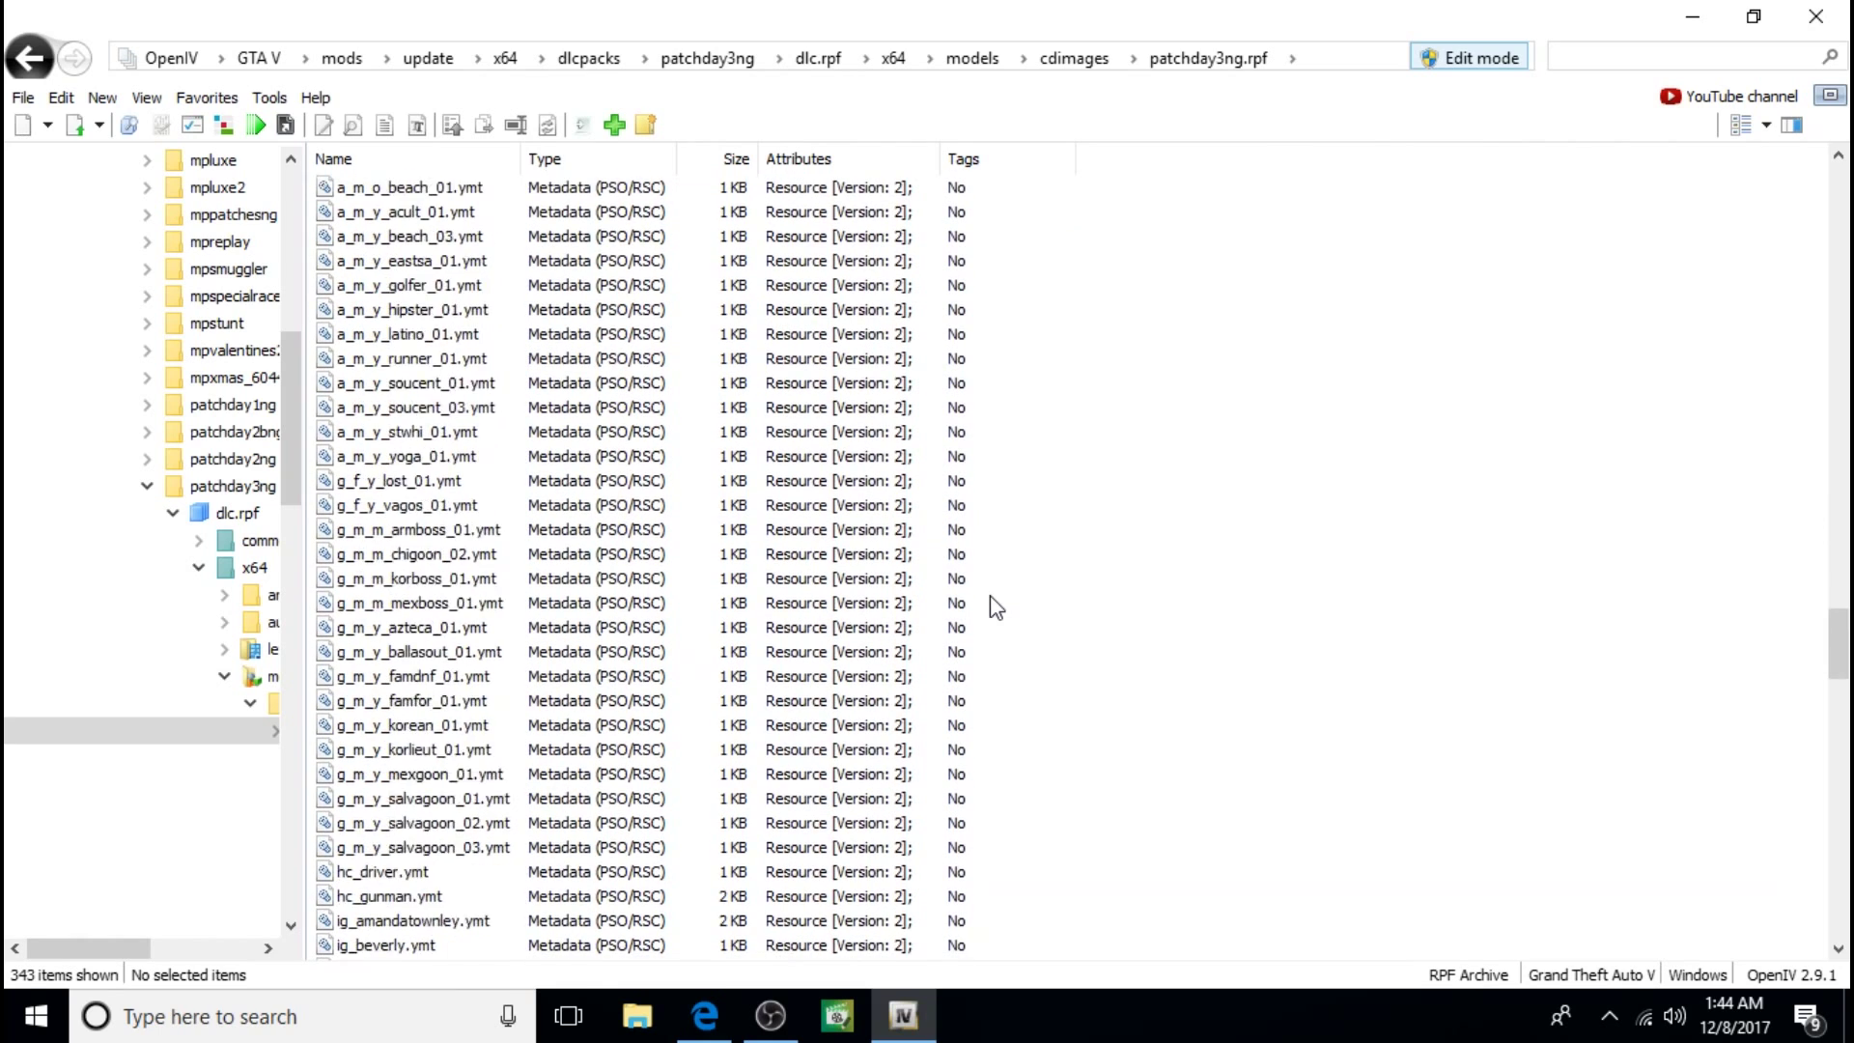
{"action": "scroll", "coordinate": [994, 606], "scroll_direction": "down", "scroll_amount": 7}
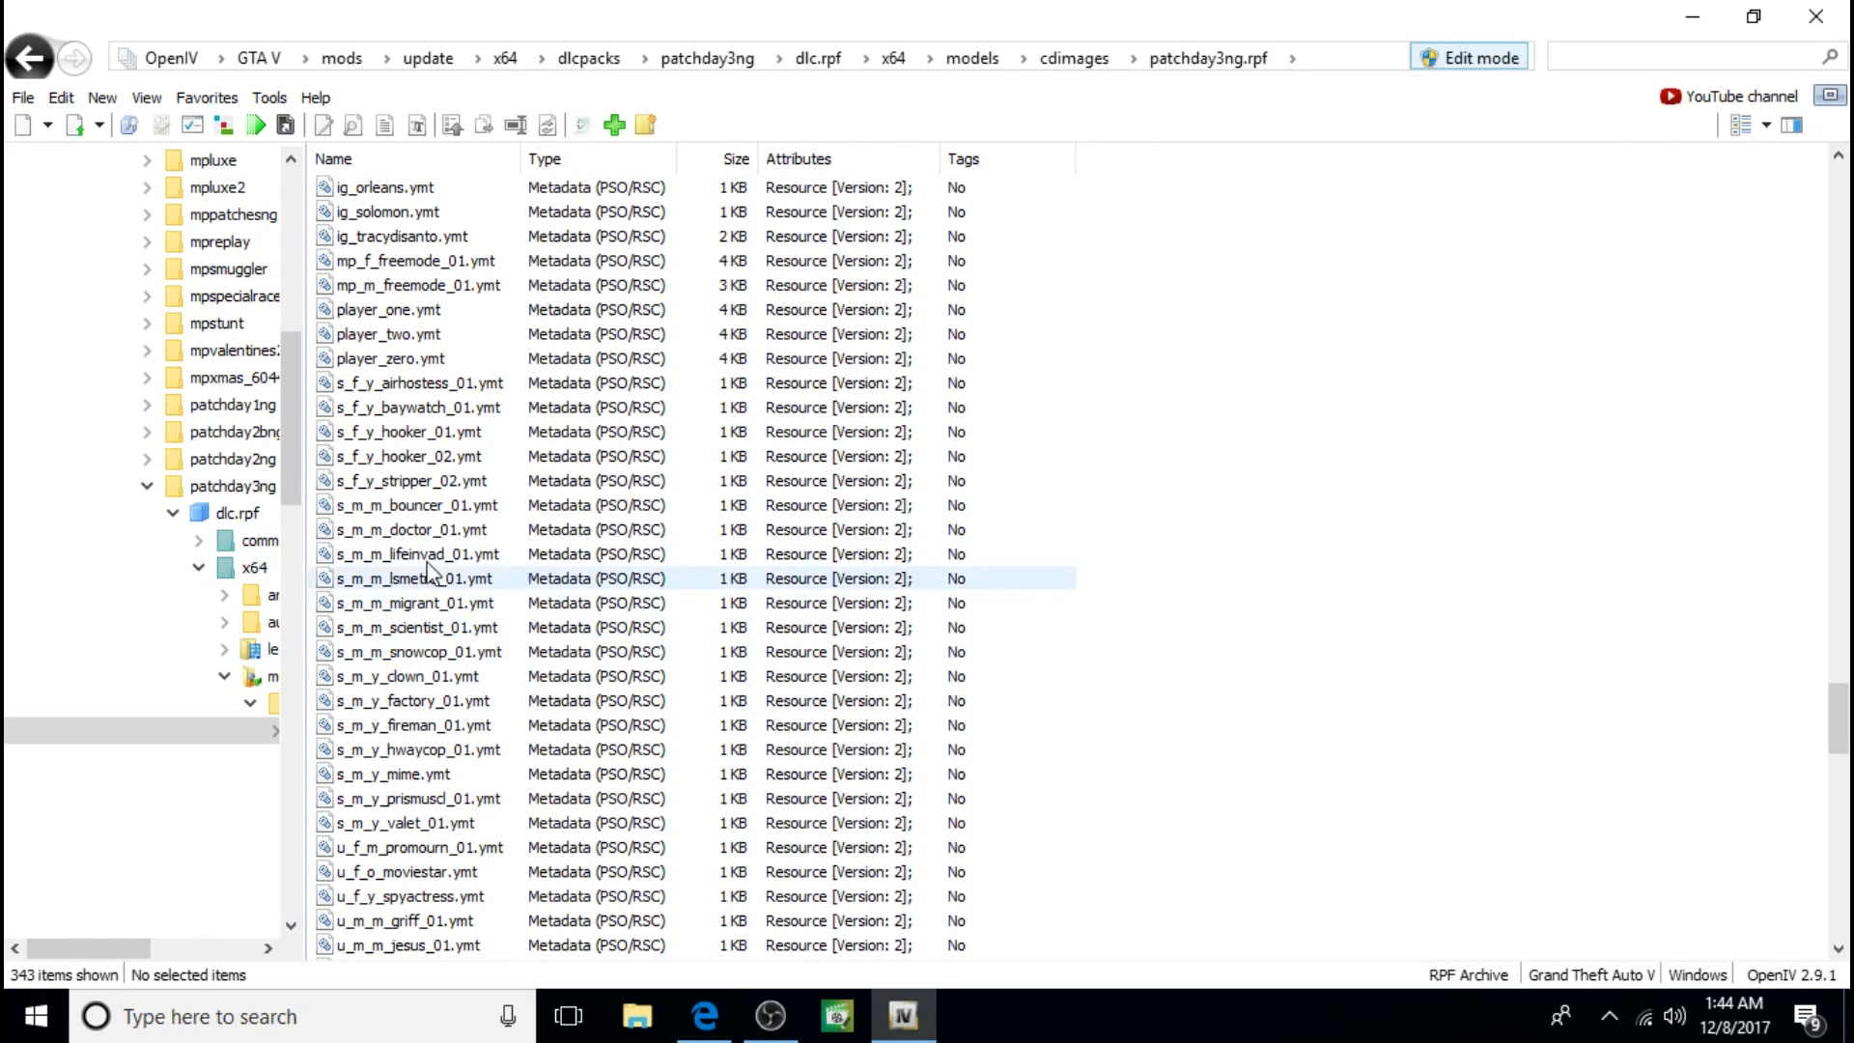
{"action": "left_click", "coordinate": [421, 530]}
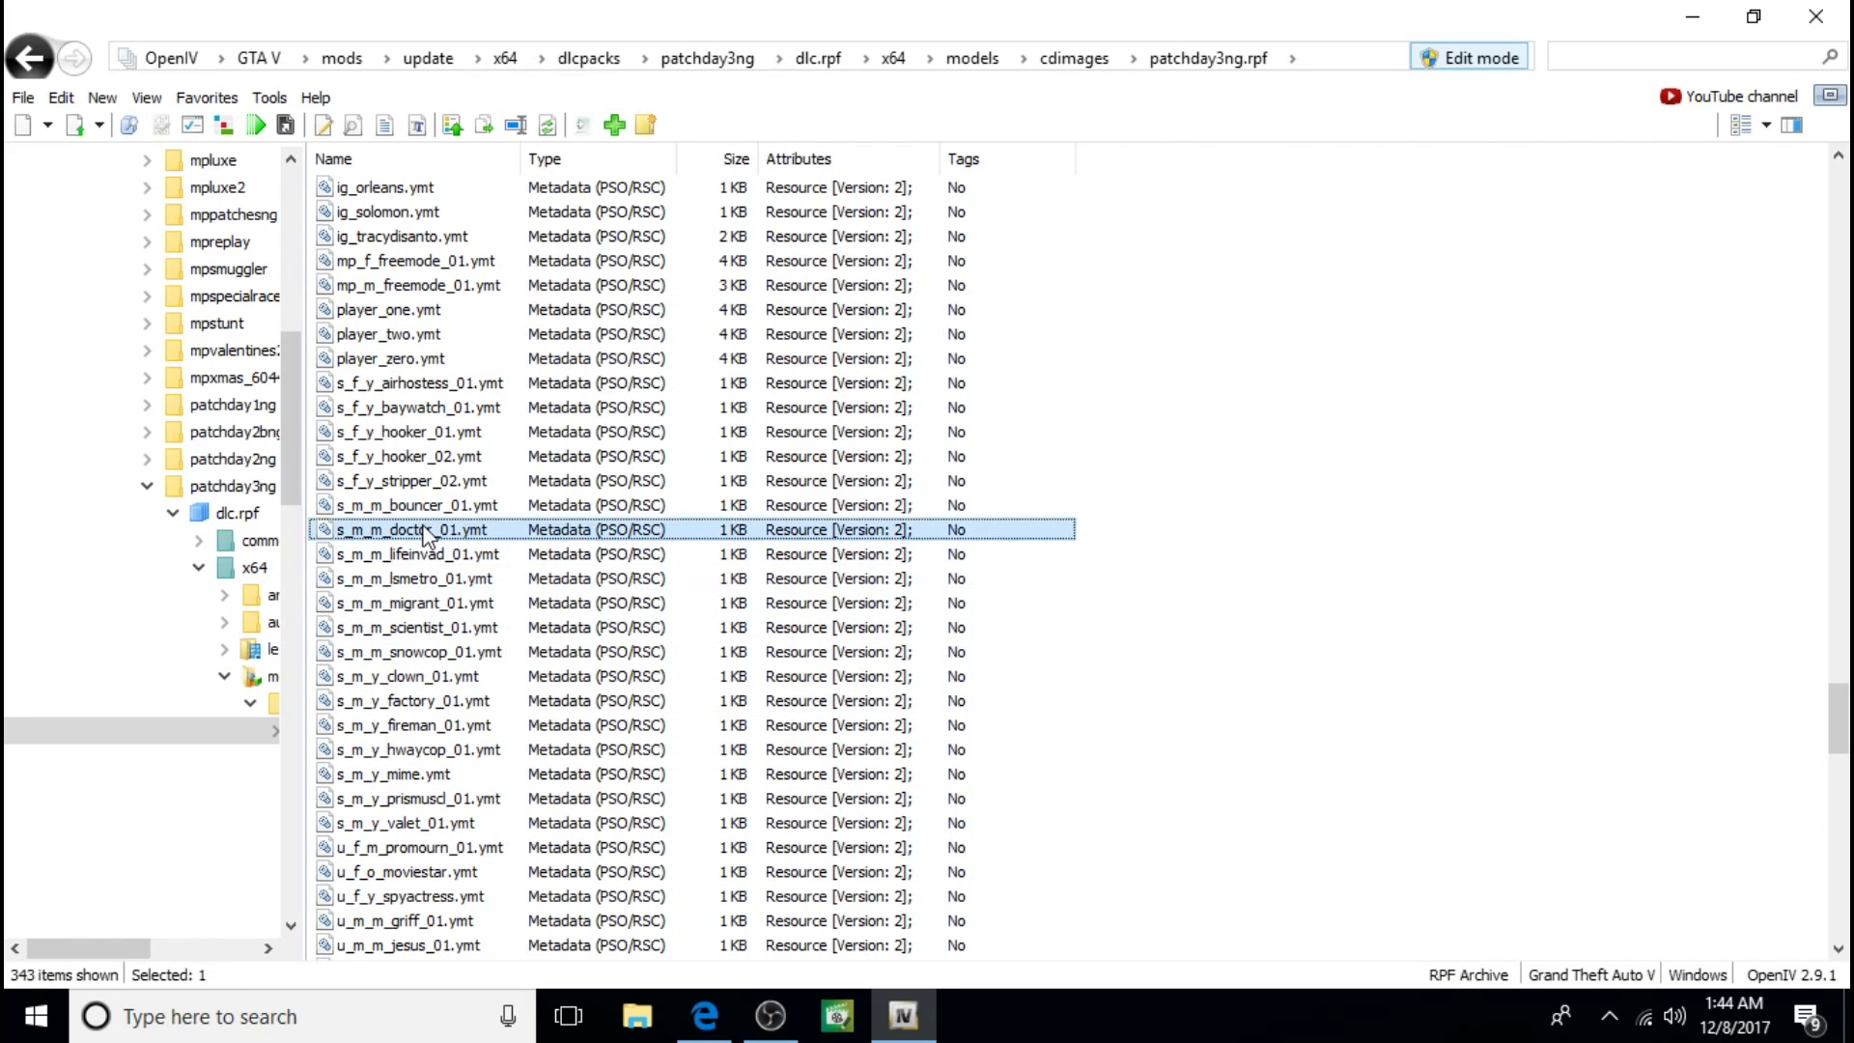
{"action": "right_click", "coordinate": [425, 532]}
{"action": "left_click", "coordinate": [488, 815]}
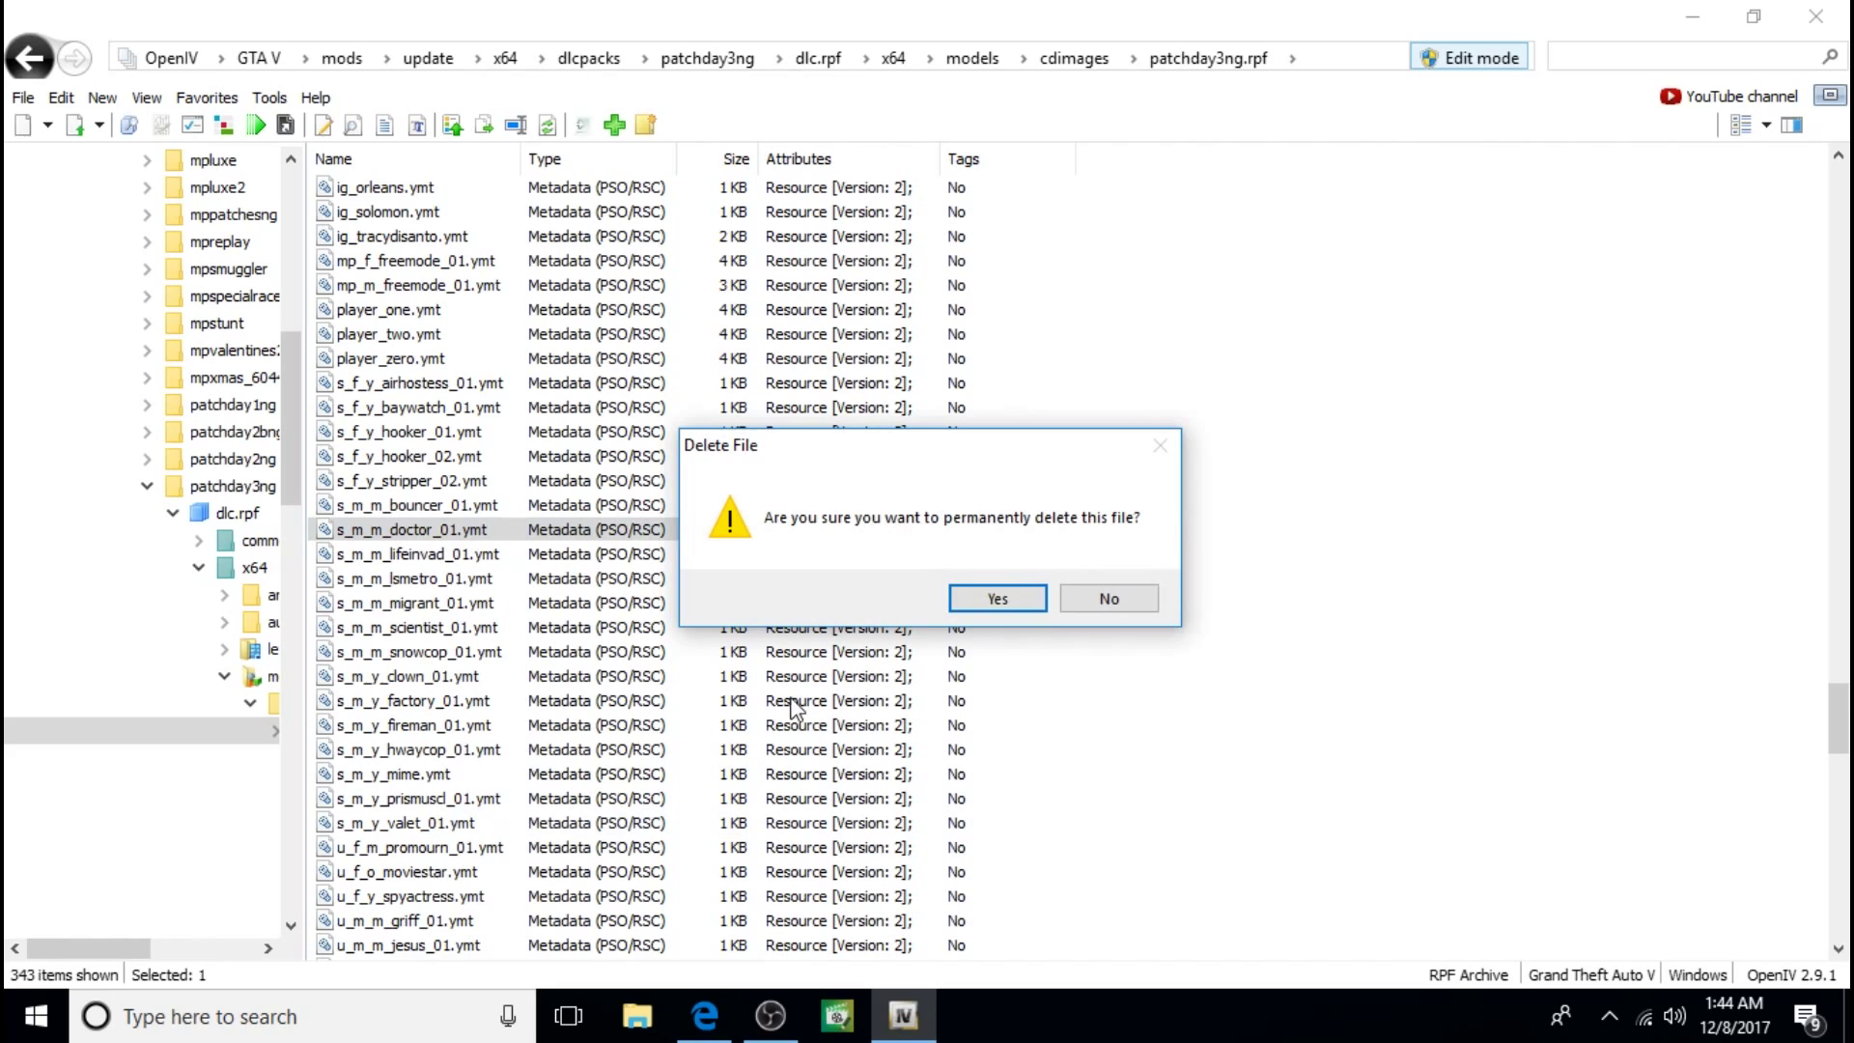
{"action": "left_click", "coordinate": [994, 598]}
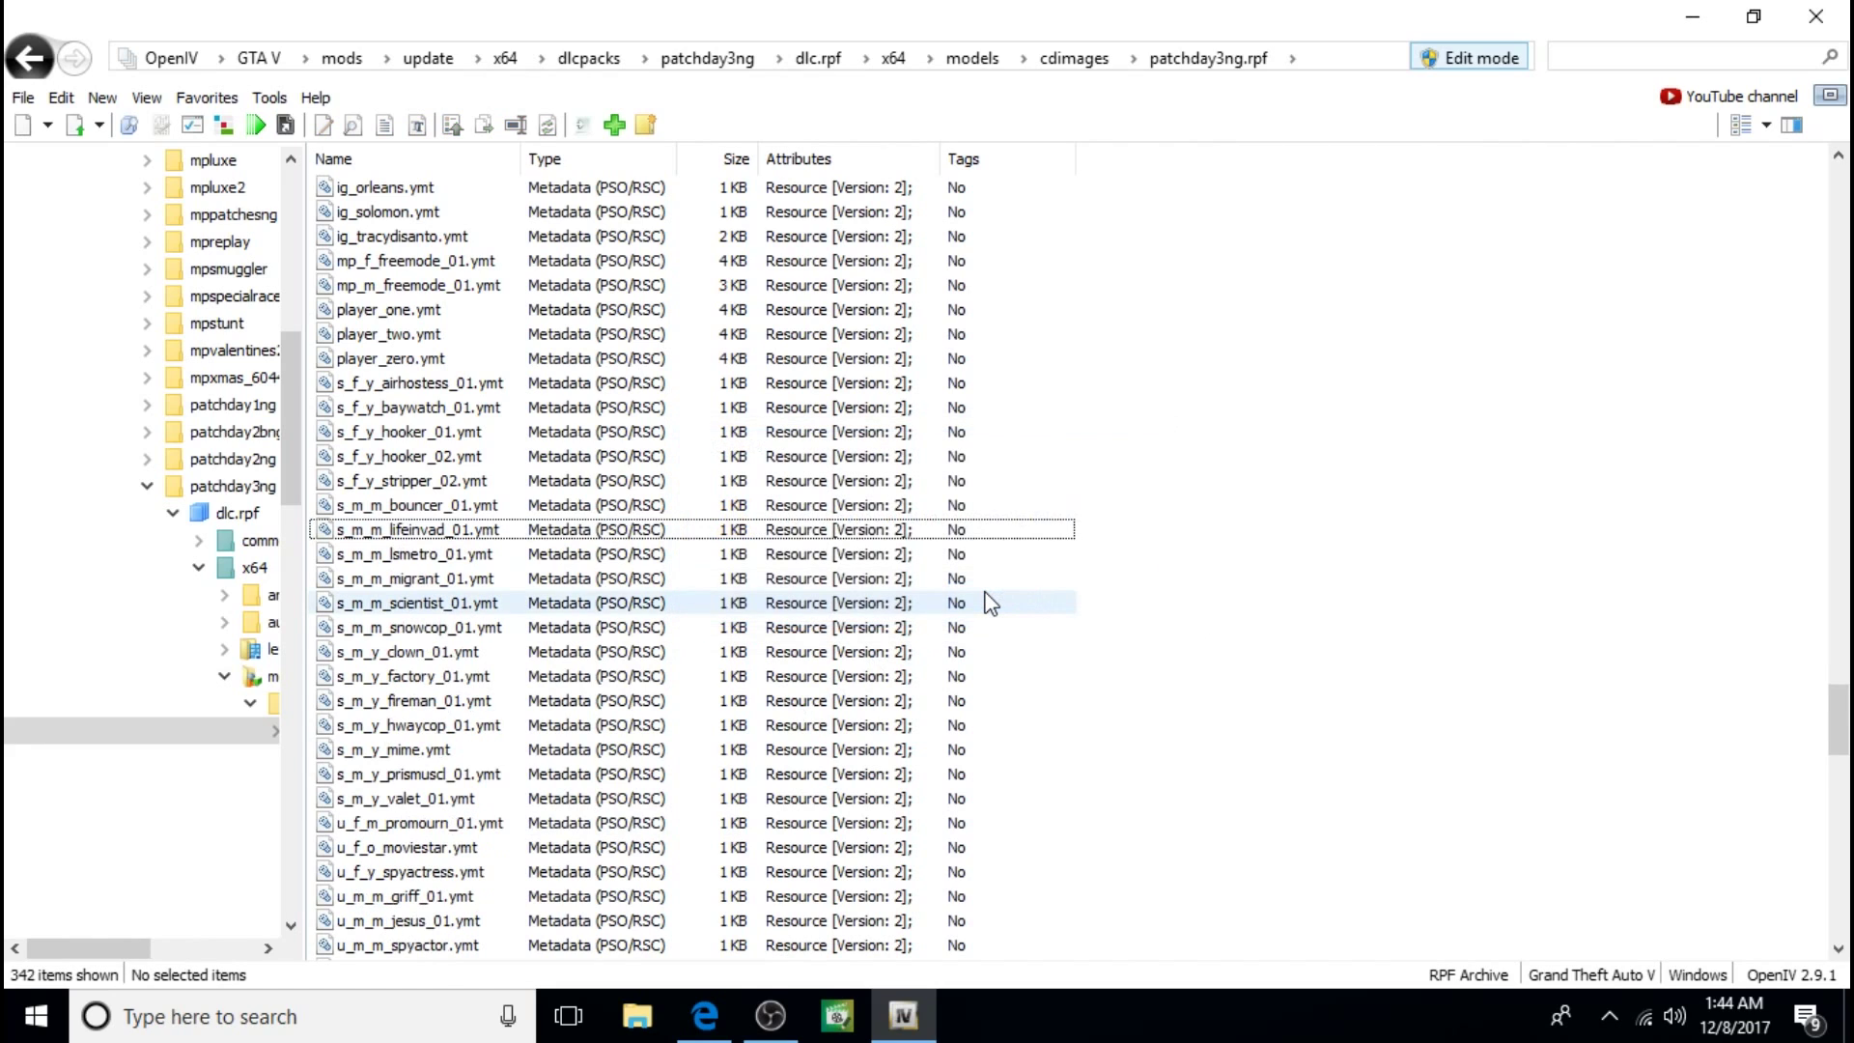
{"action": "scroll", "coordinate": [992, 604], "scroll_direction": "down", "scroll_amount": 20}
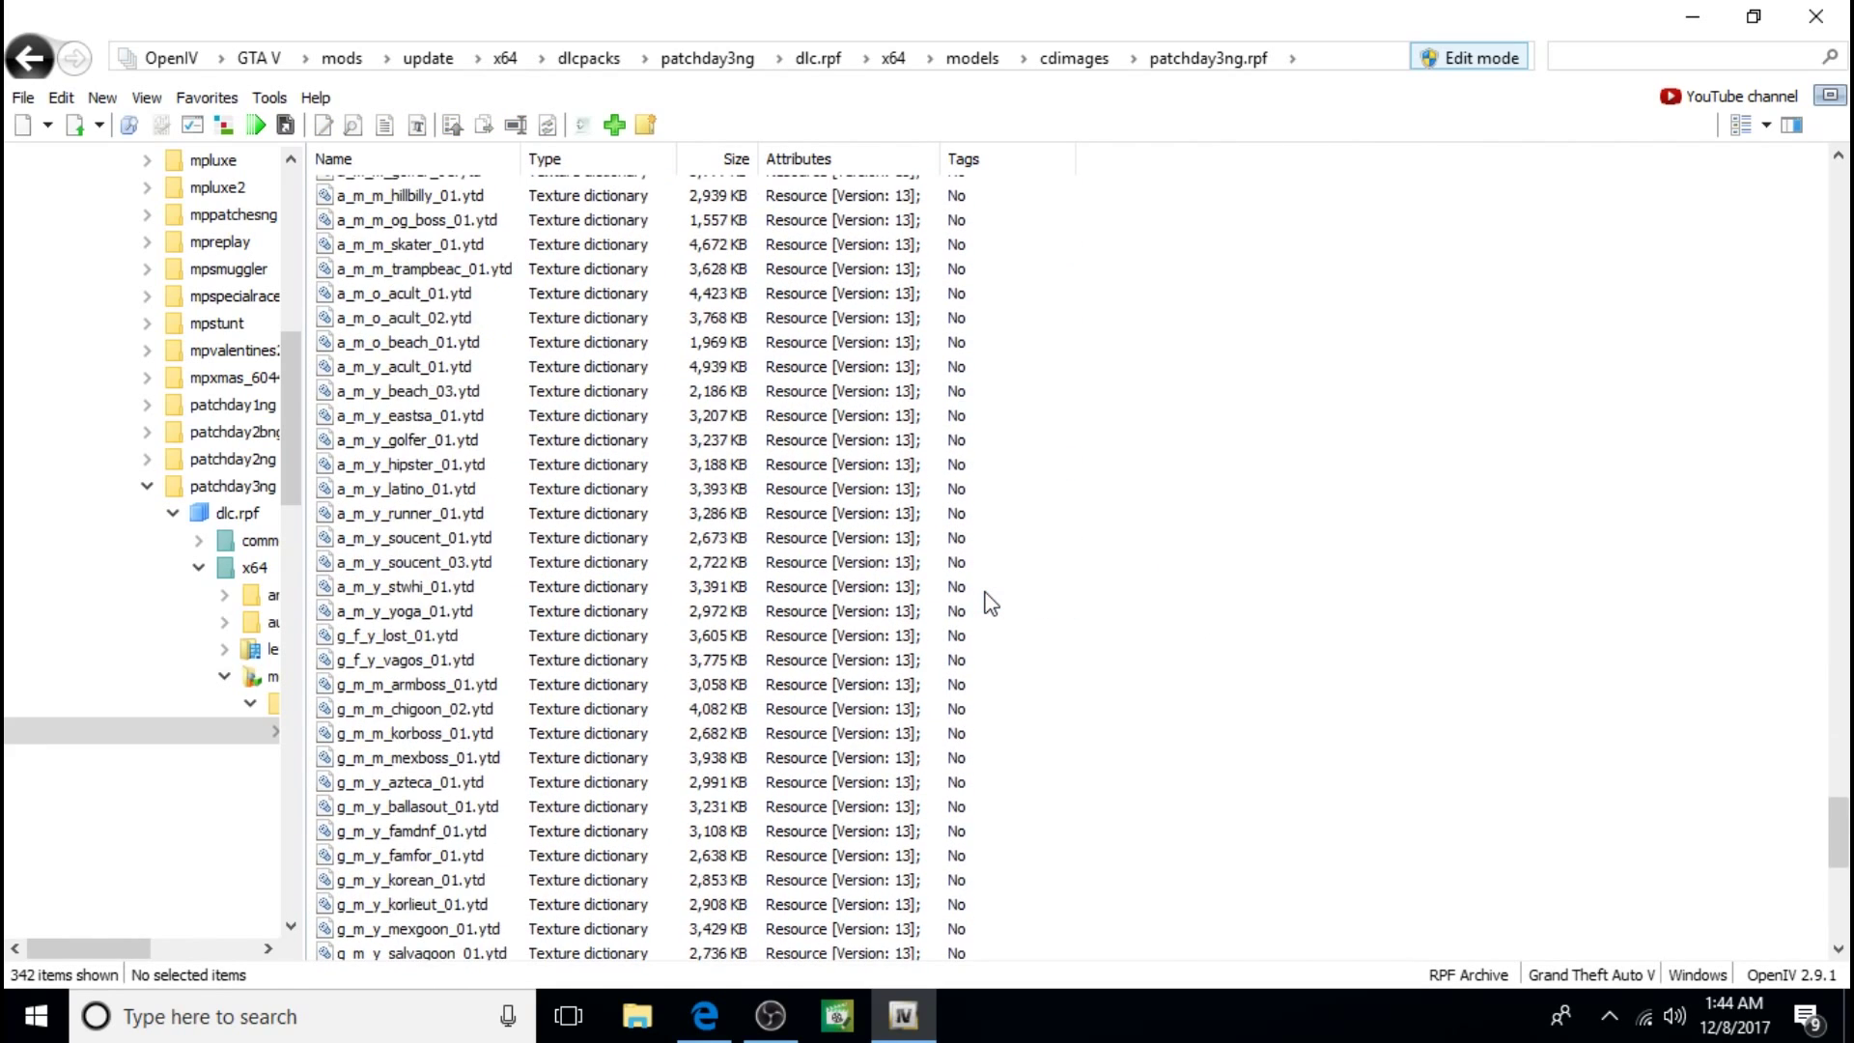
{"action": "scroll", "coordinate": [992, 603], "scroll_direction": "down", "scroll_amount": 10}
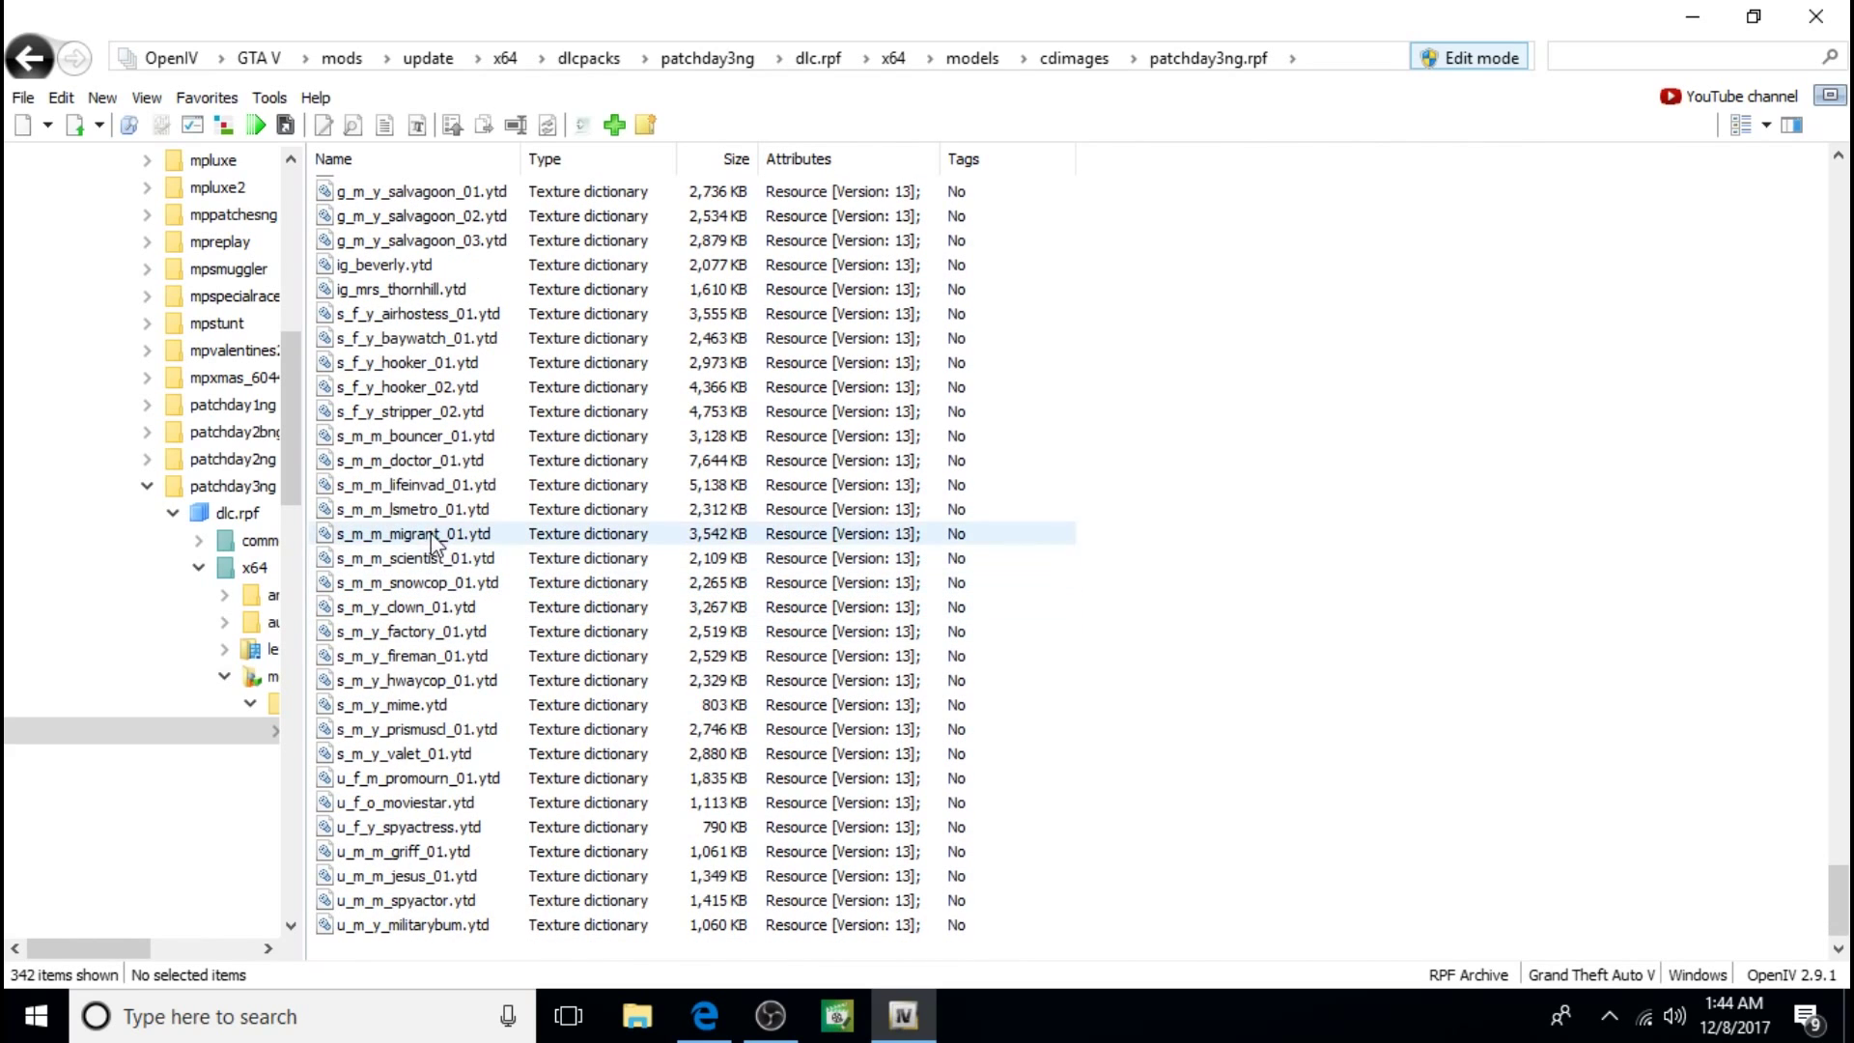
{"action": "left_click", "coordinate": [439, 462]}
{"action": "right_click", "coordinate": [440, 461]}
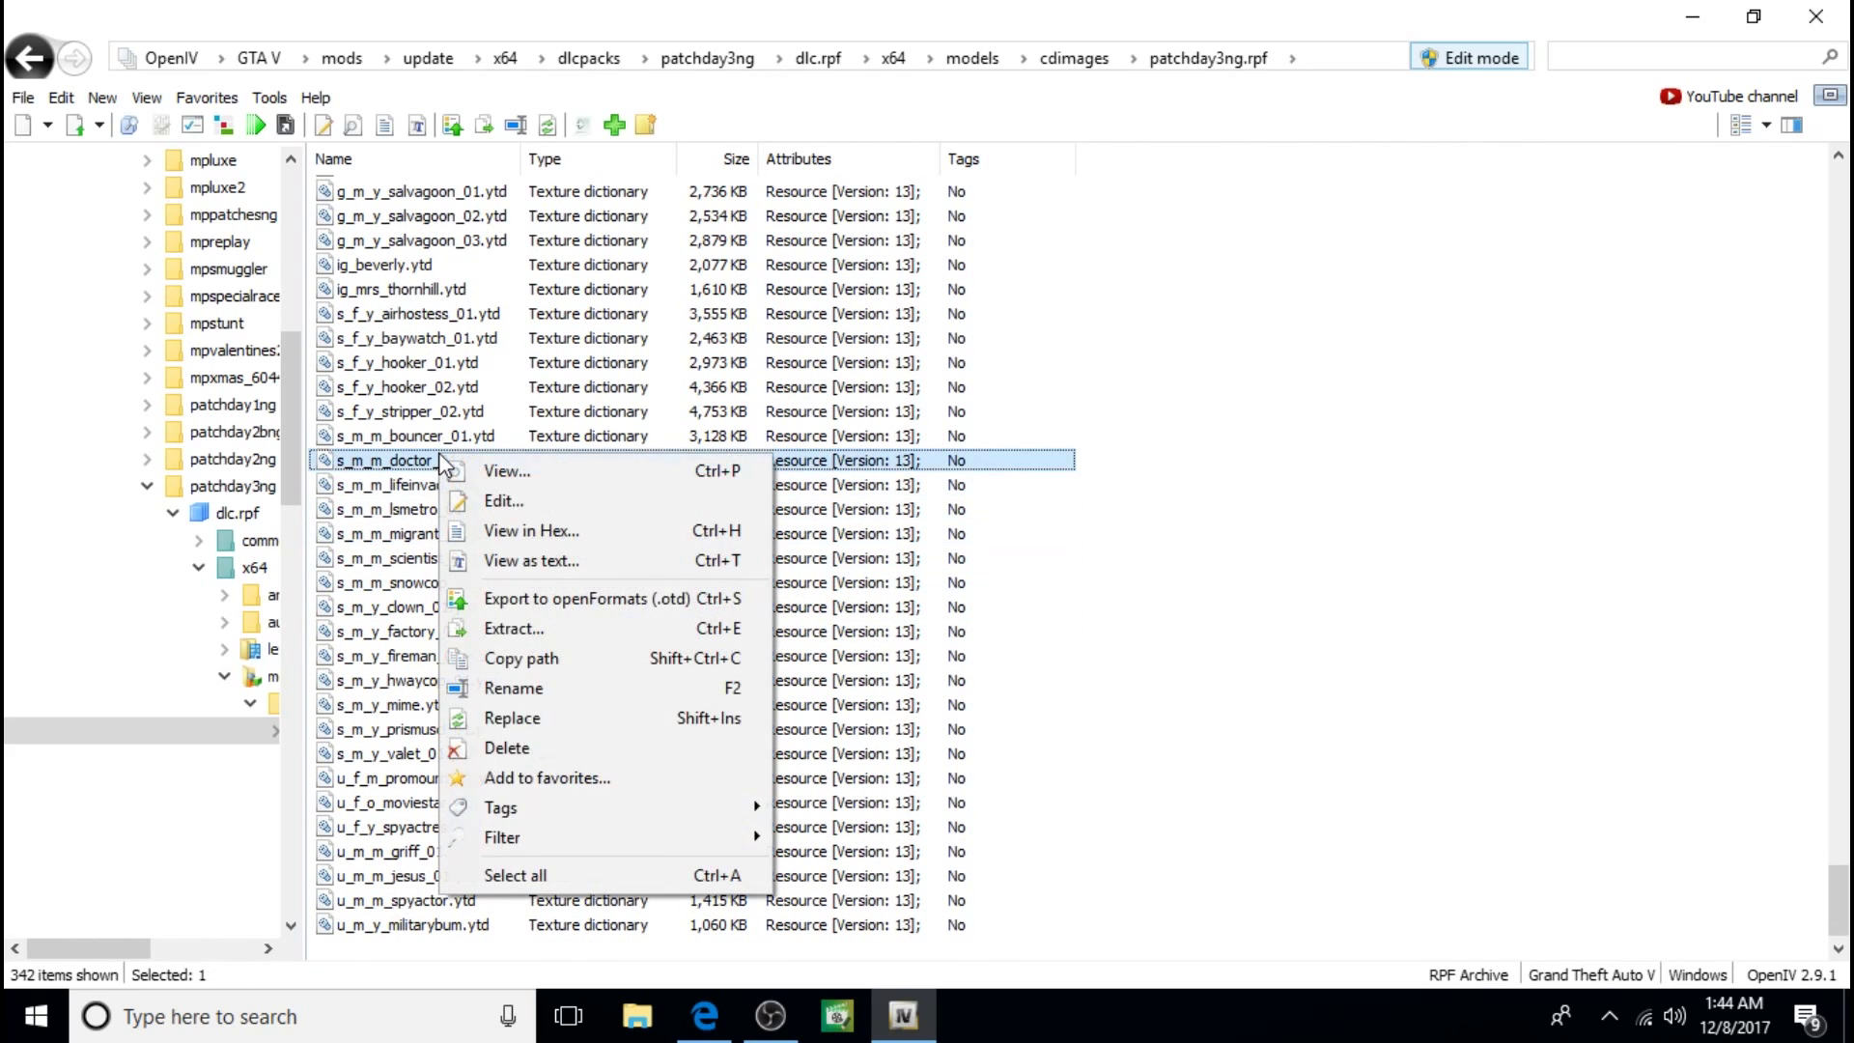
{"action": "left_click", "coordinate": [546, 748]}
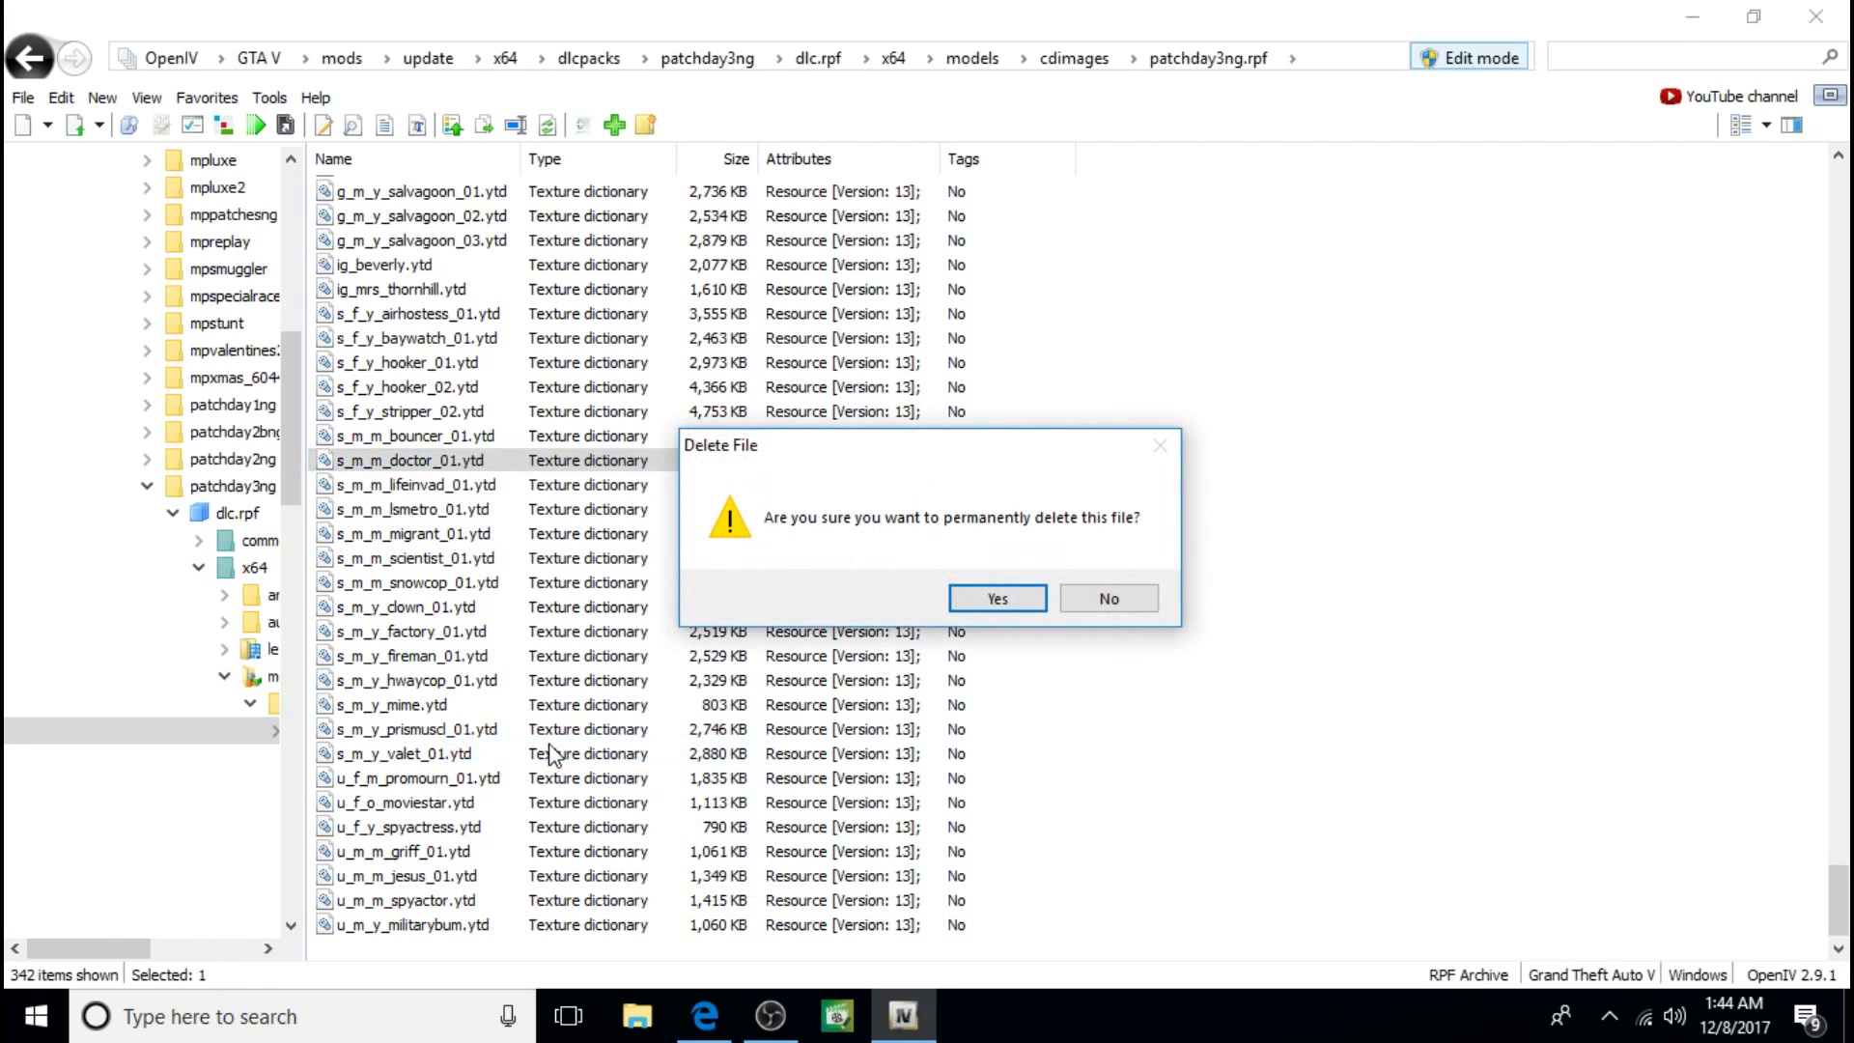
{"action": "left_click", "coordinate": [989, 597]}
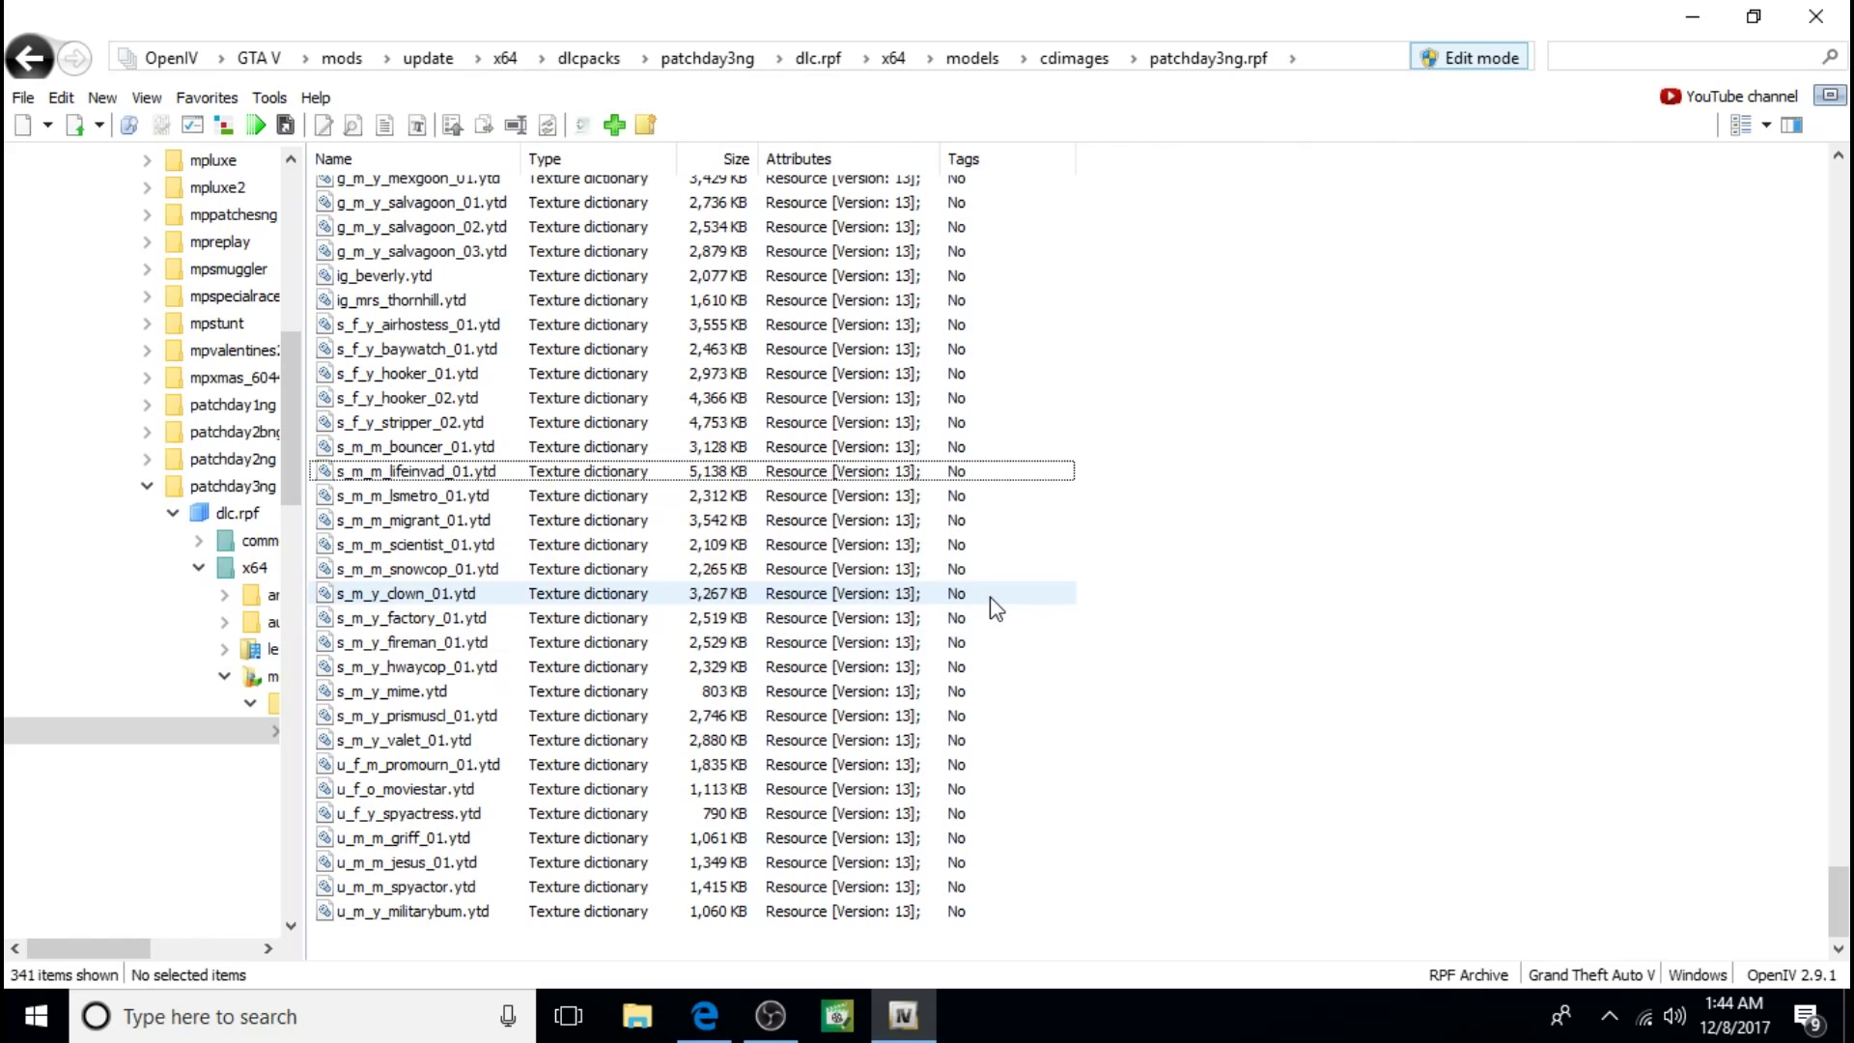
Step: Add s_m_m_doctor_01.ydd from the Desktop's Coroner Ped 3NG folder into patchday3ng.rpf
{"action": "right_click", "coordinate": [403, 946]}
{"action": "left_click", "coordinate": [473, 804]}
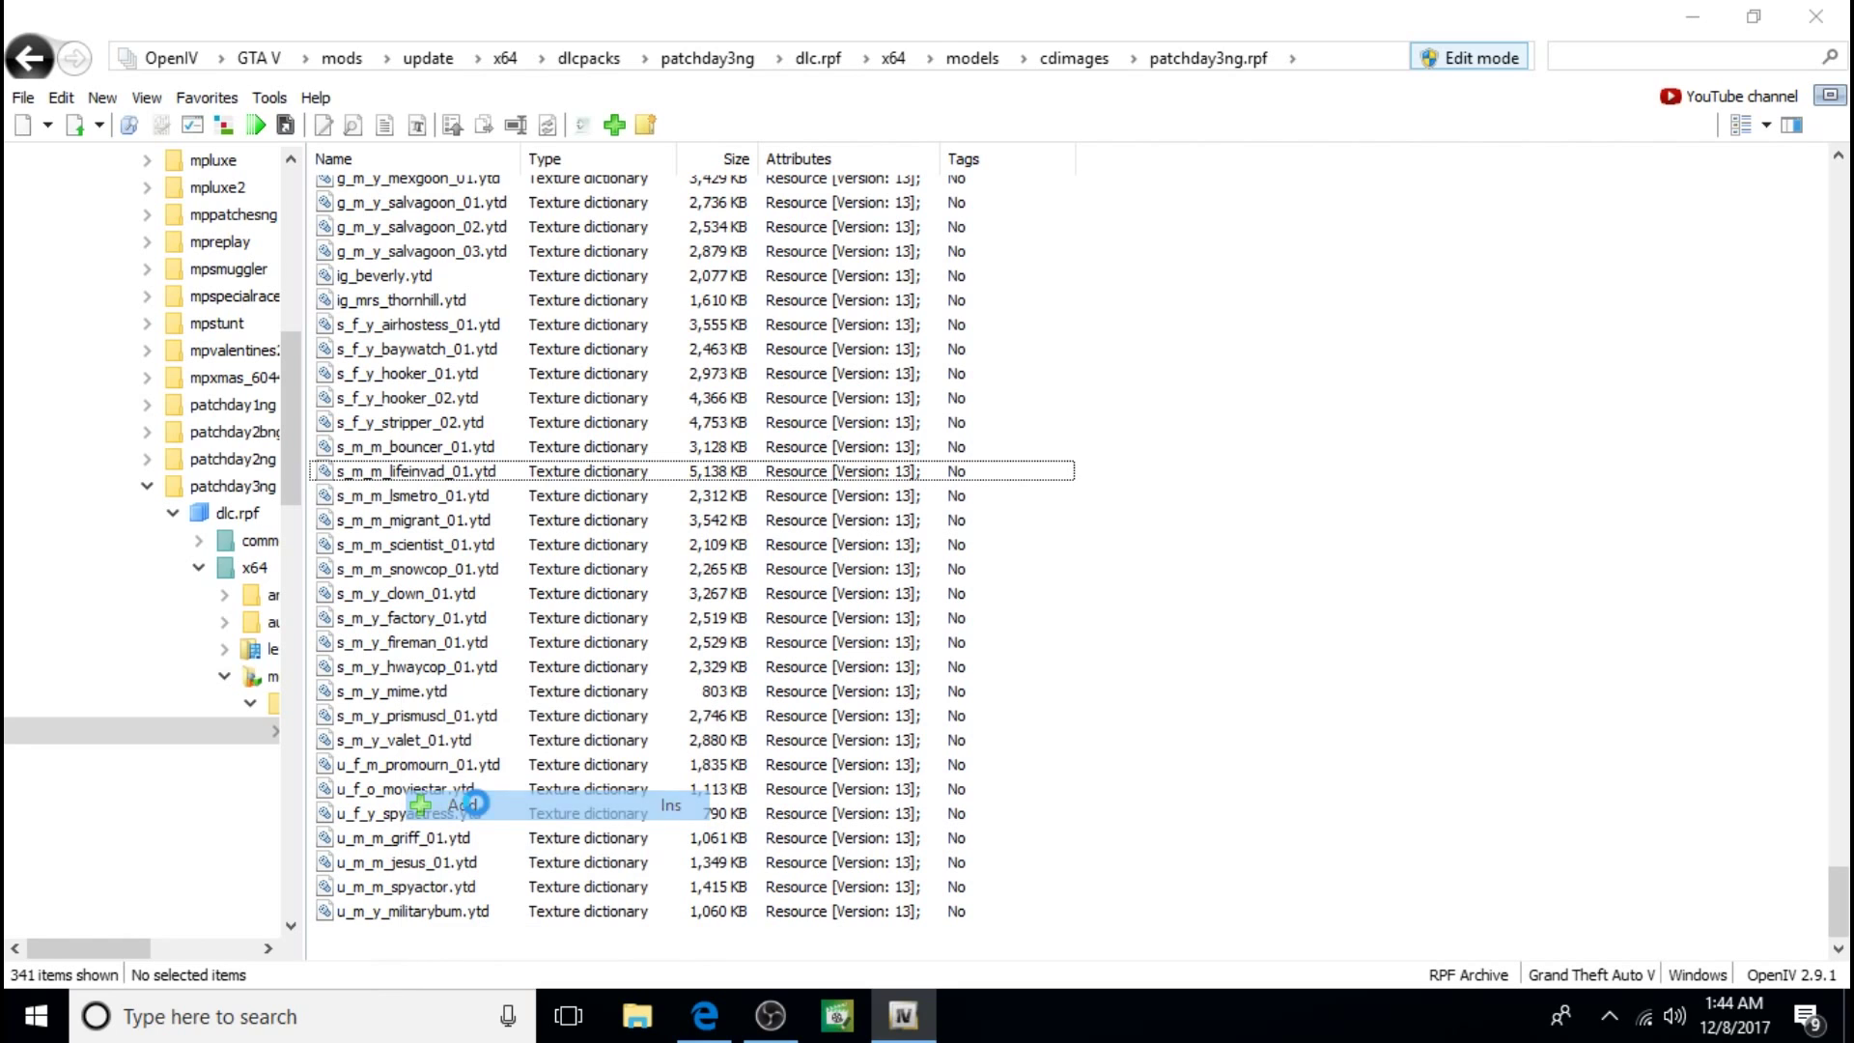
{"action": "left_click", "coordinate": [138, 298]}
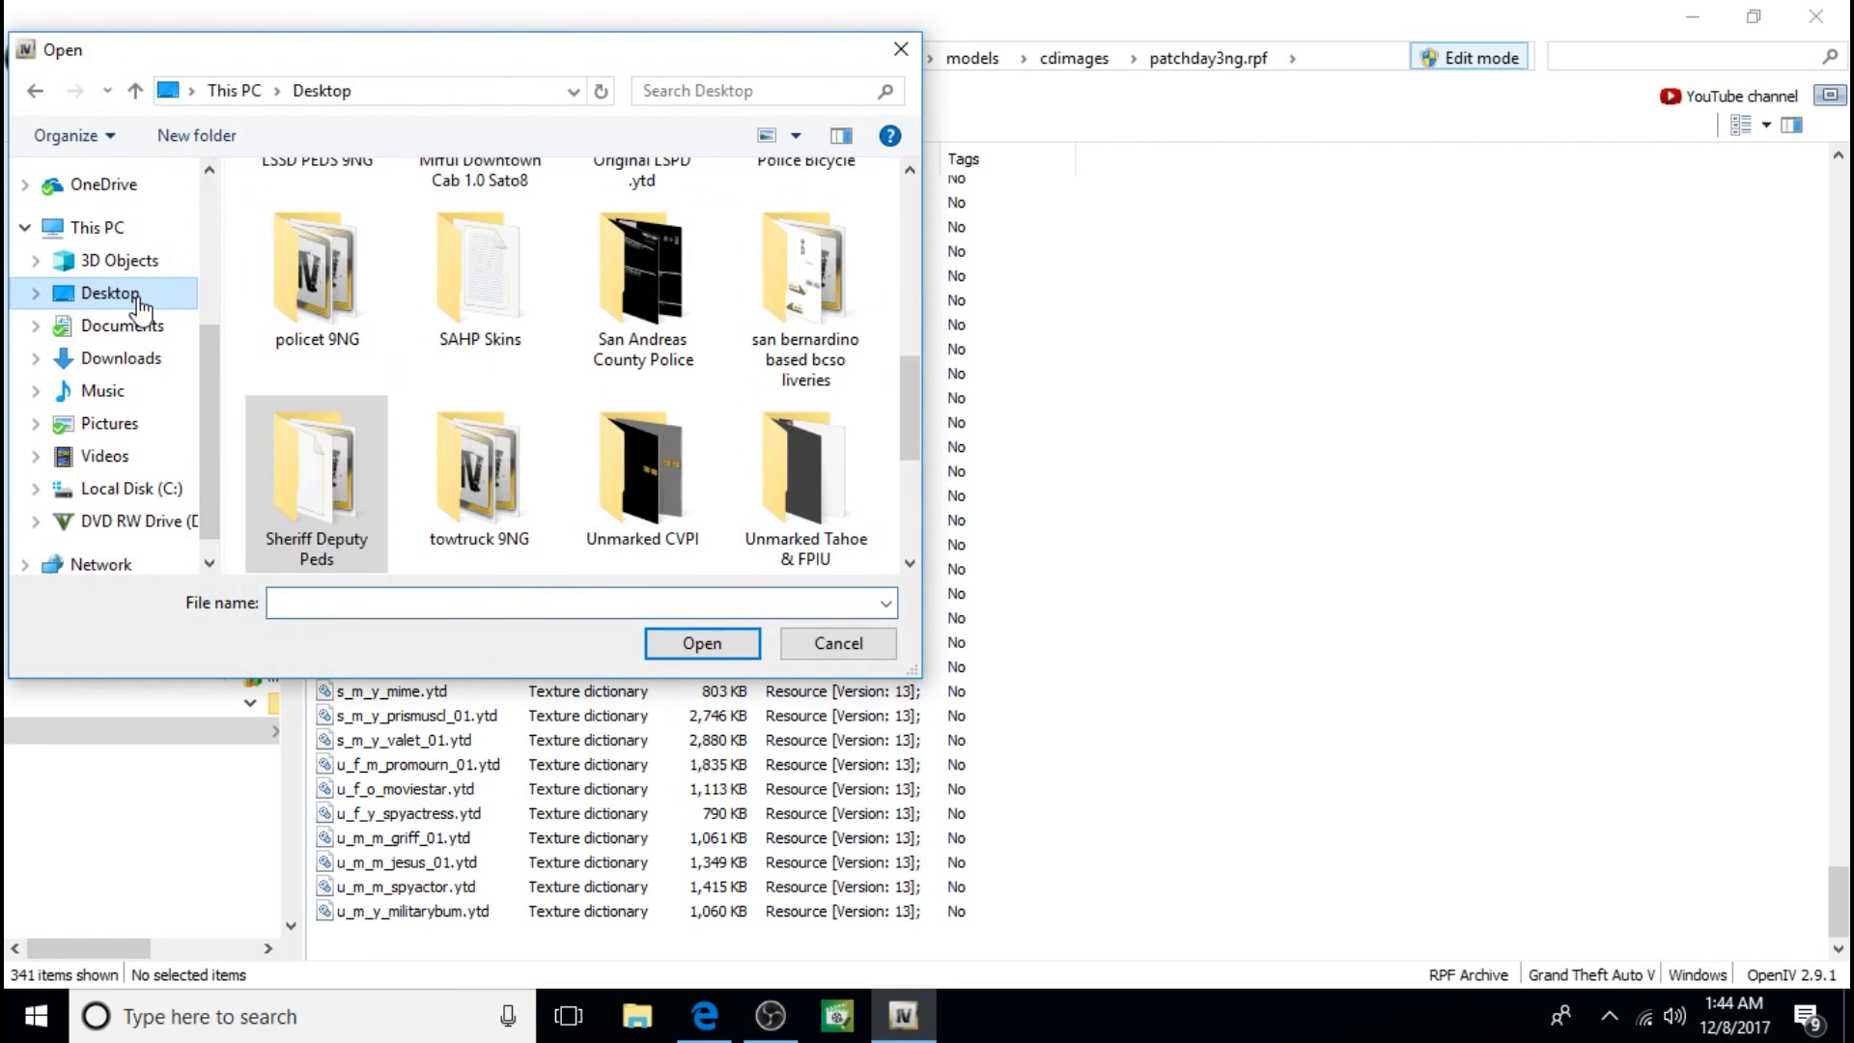
{"action": "scroll", "coordinate": [742, 489], "scroll_direction": "down", "scroll_amount": 3}
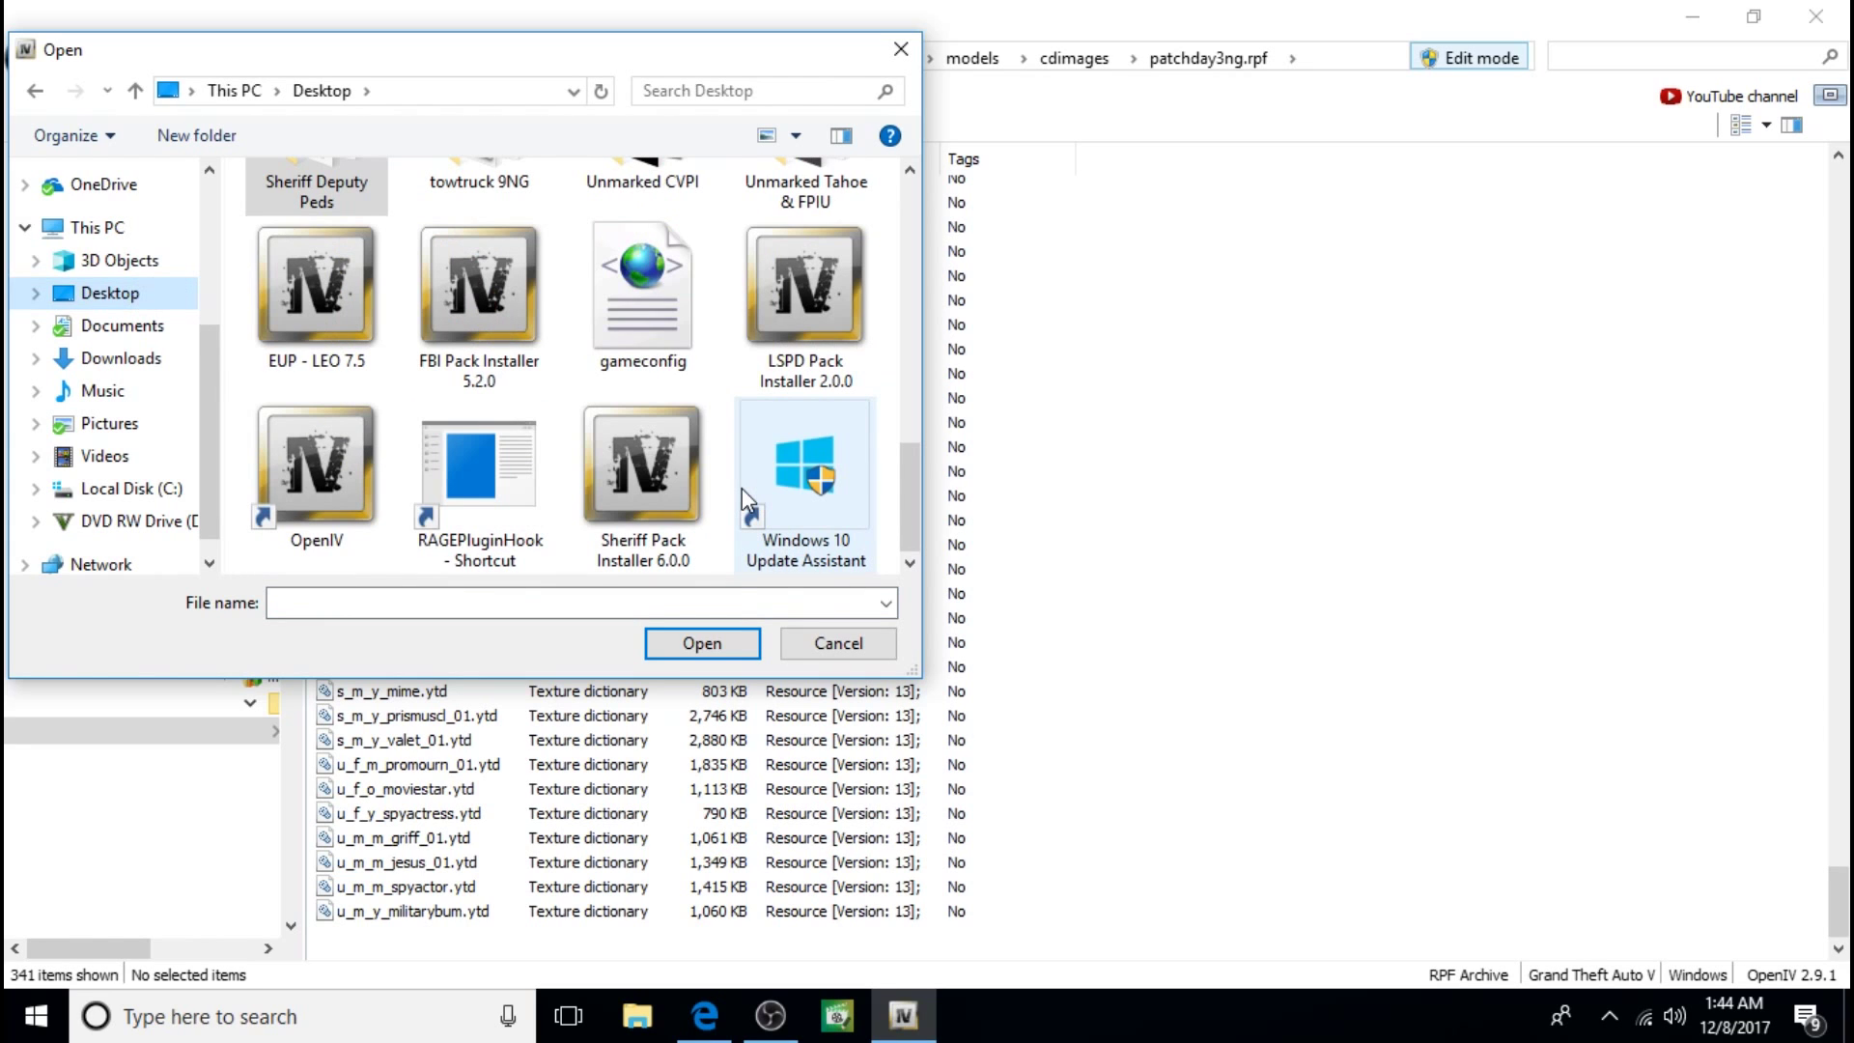
{"action": "scroll", "coordinate": [741, 488], "scroll_direction": "up", "scroll_amount": 4}
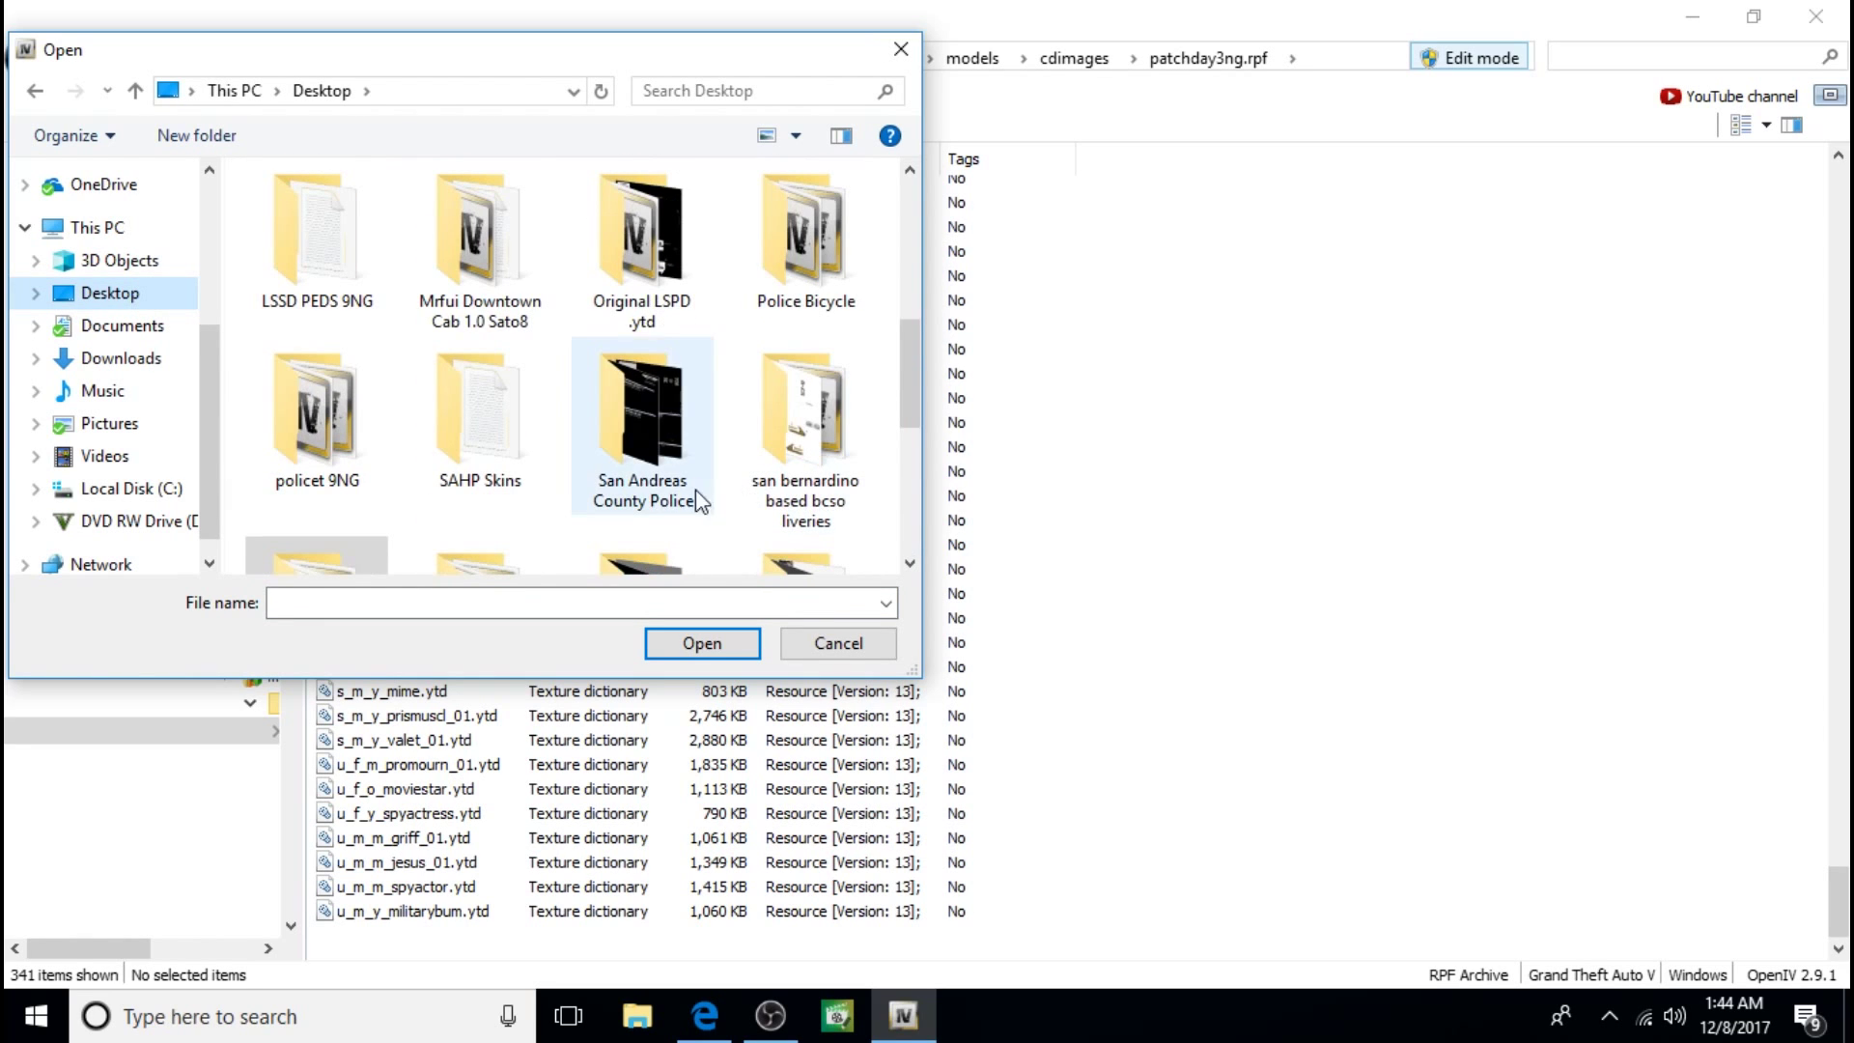
{"action": "scroll", "coordinate": [644, 487], "scroll_direction": "up", "scroll_amount": 3}
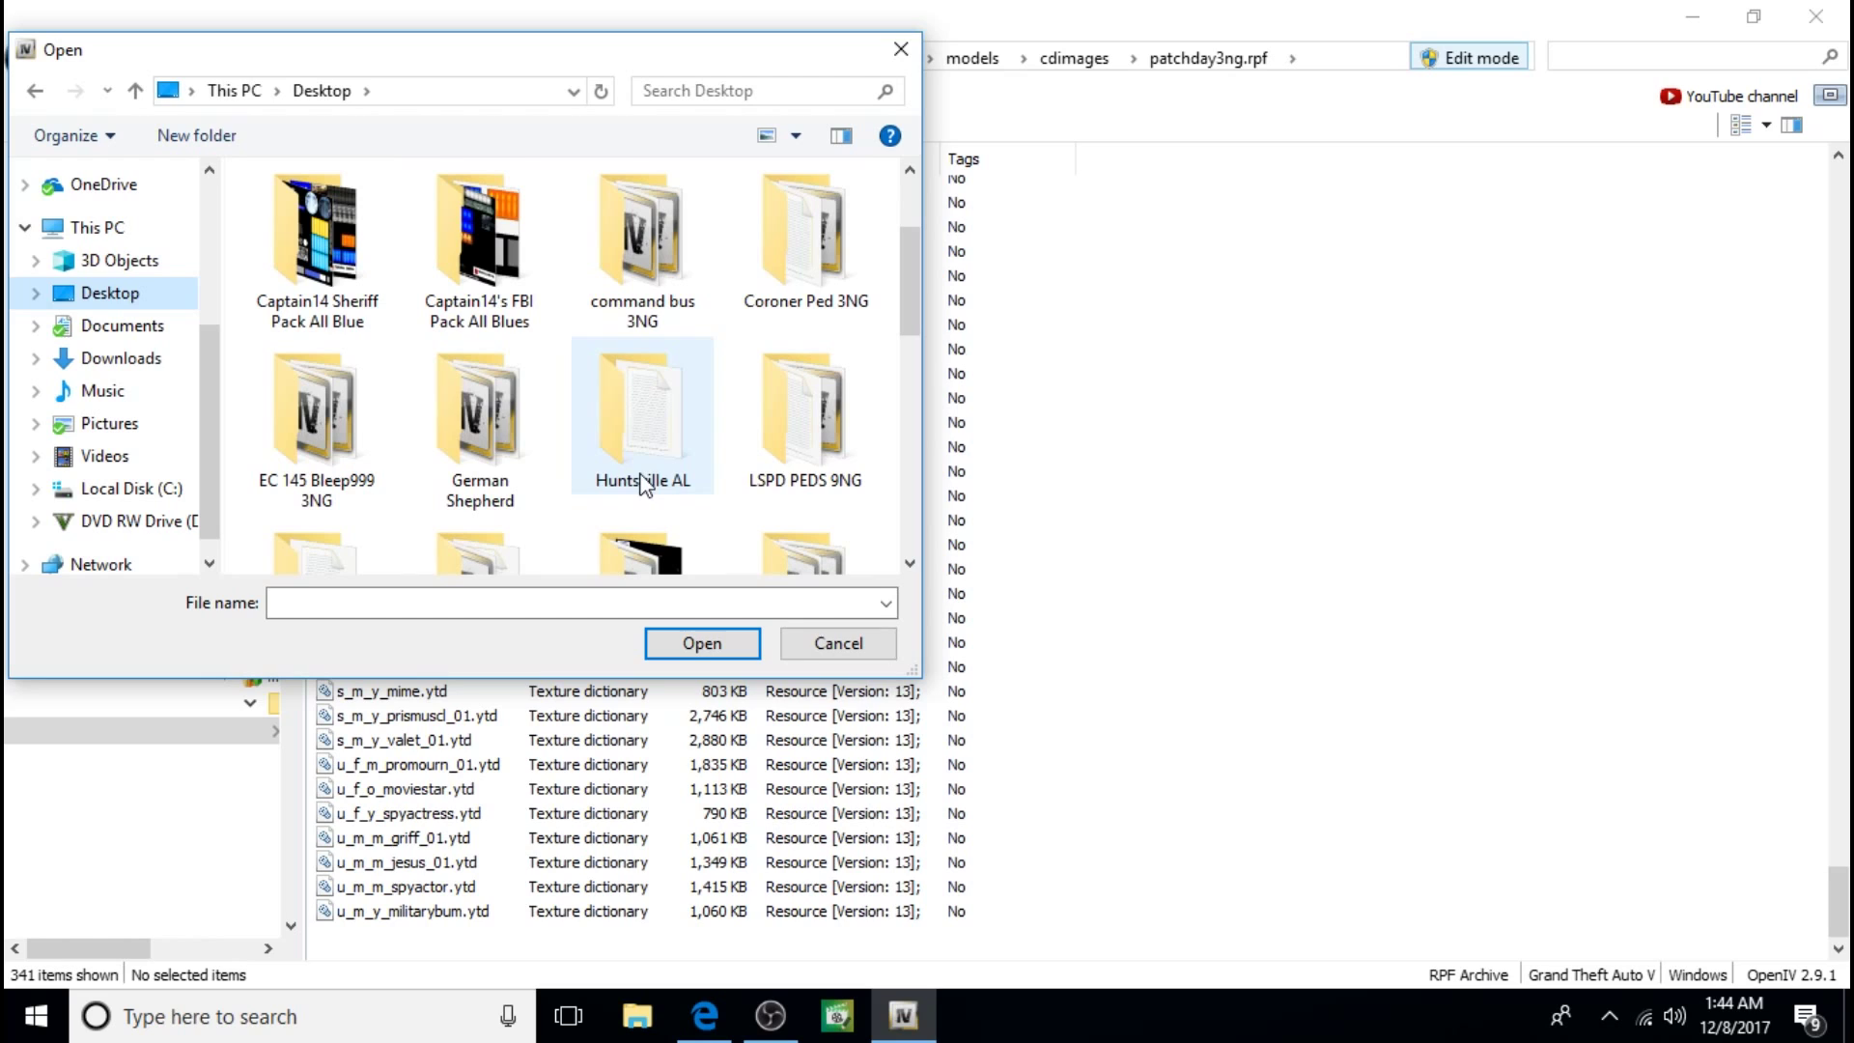
{"action": "double_click", "coordinate": [823, 240]}
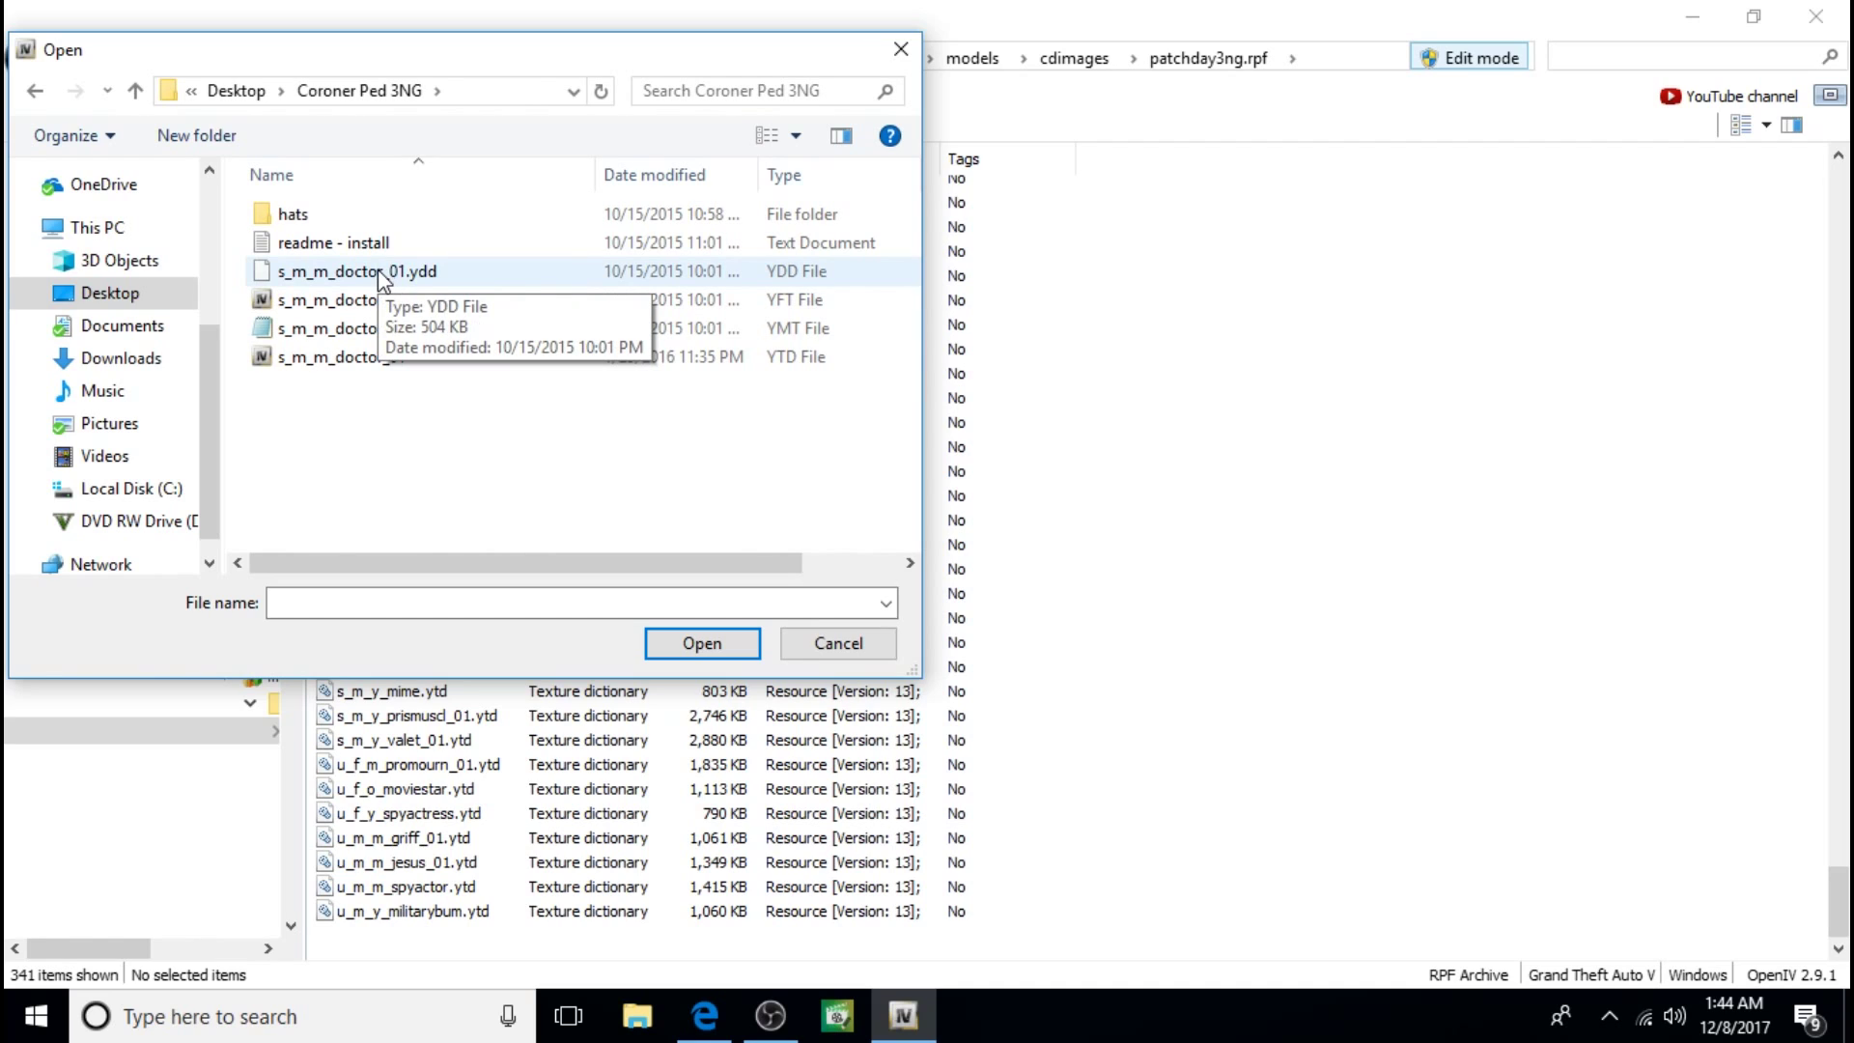
{"action": "left_click", "coordinate": [389, 278]}
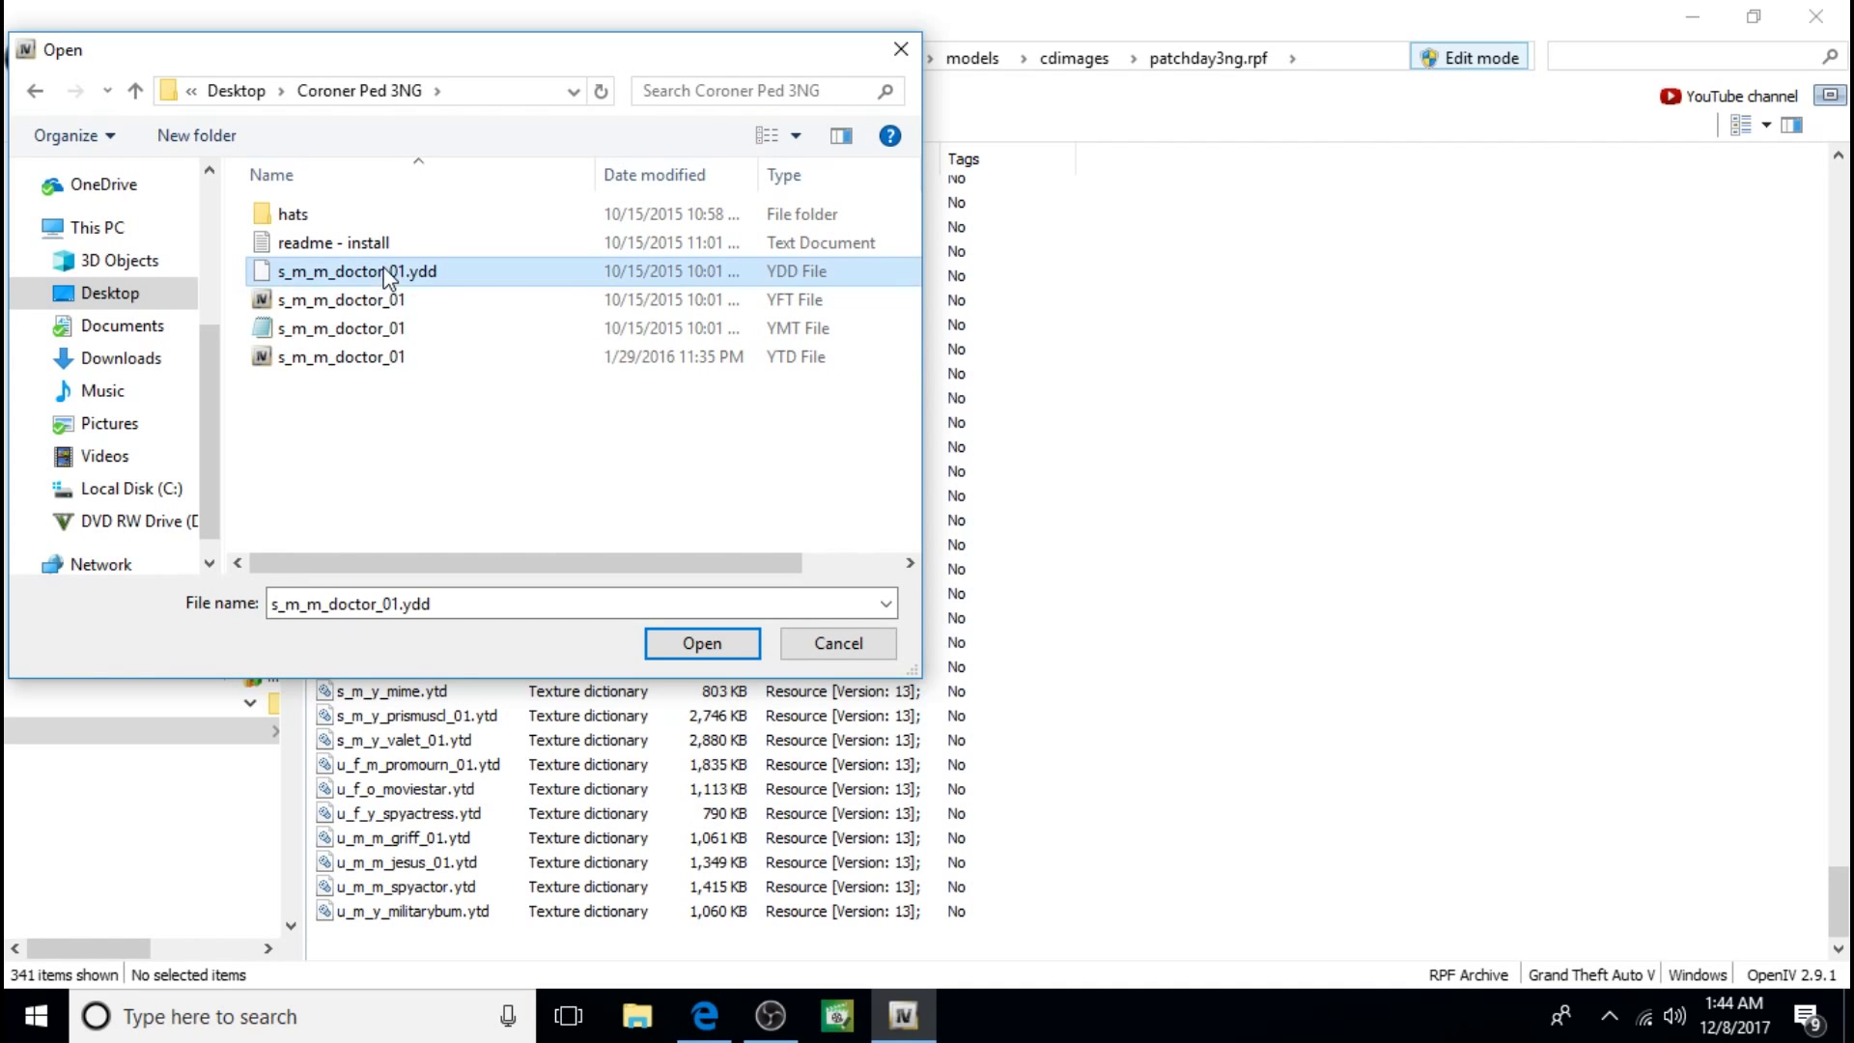
{"action": "left_click", "coordinate": [678, 643]}
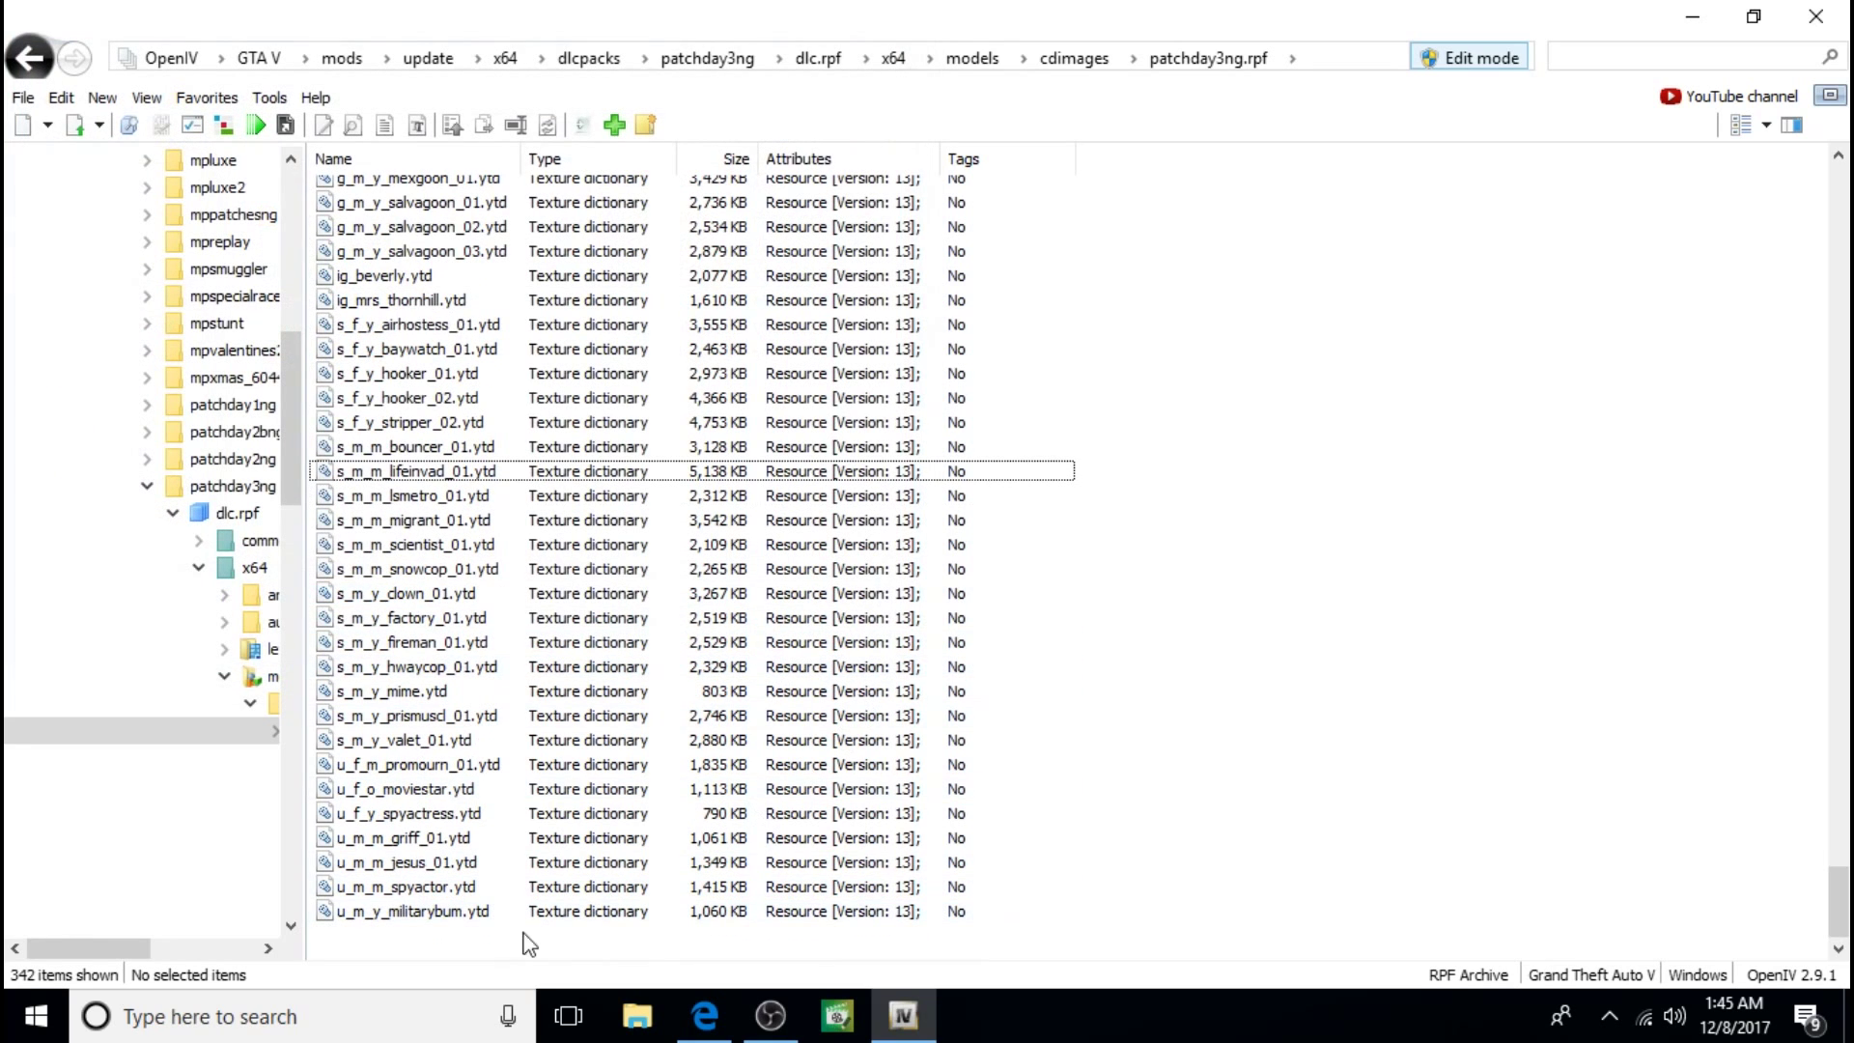
Step: Add the s_m_m_doctor_01 .yft and .ymt files from the same folder
{"action": "right_click", "coordinate": [503, 952]}
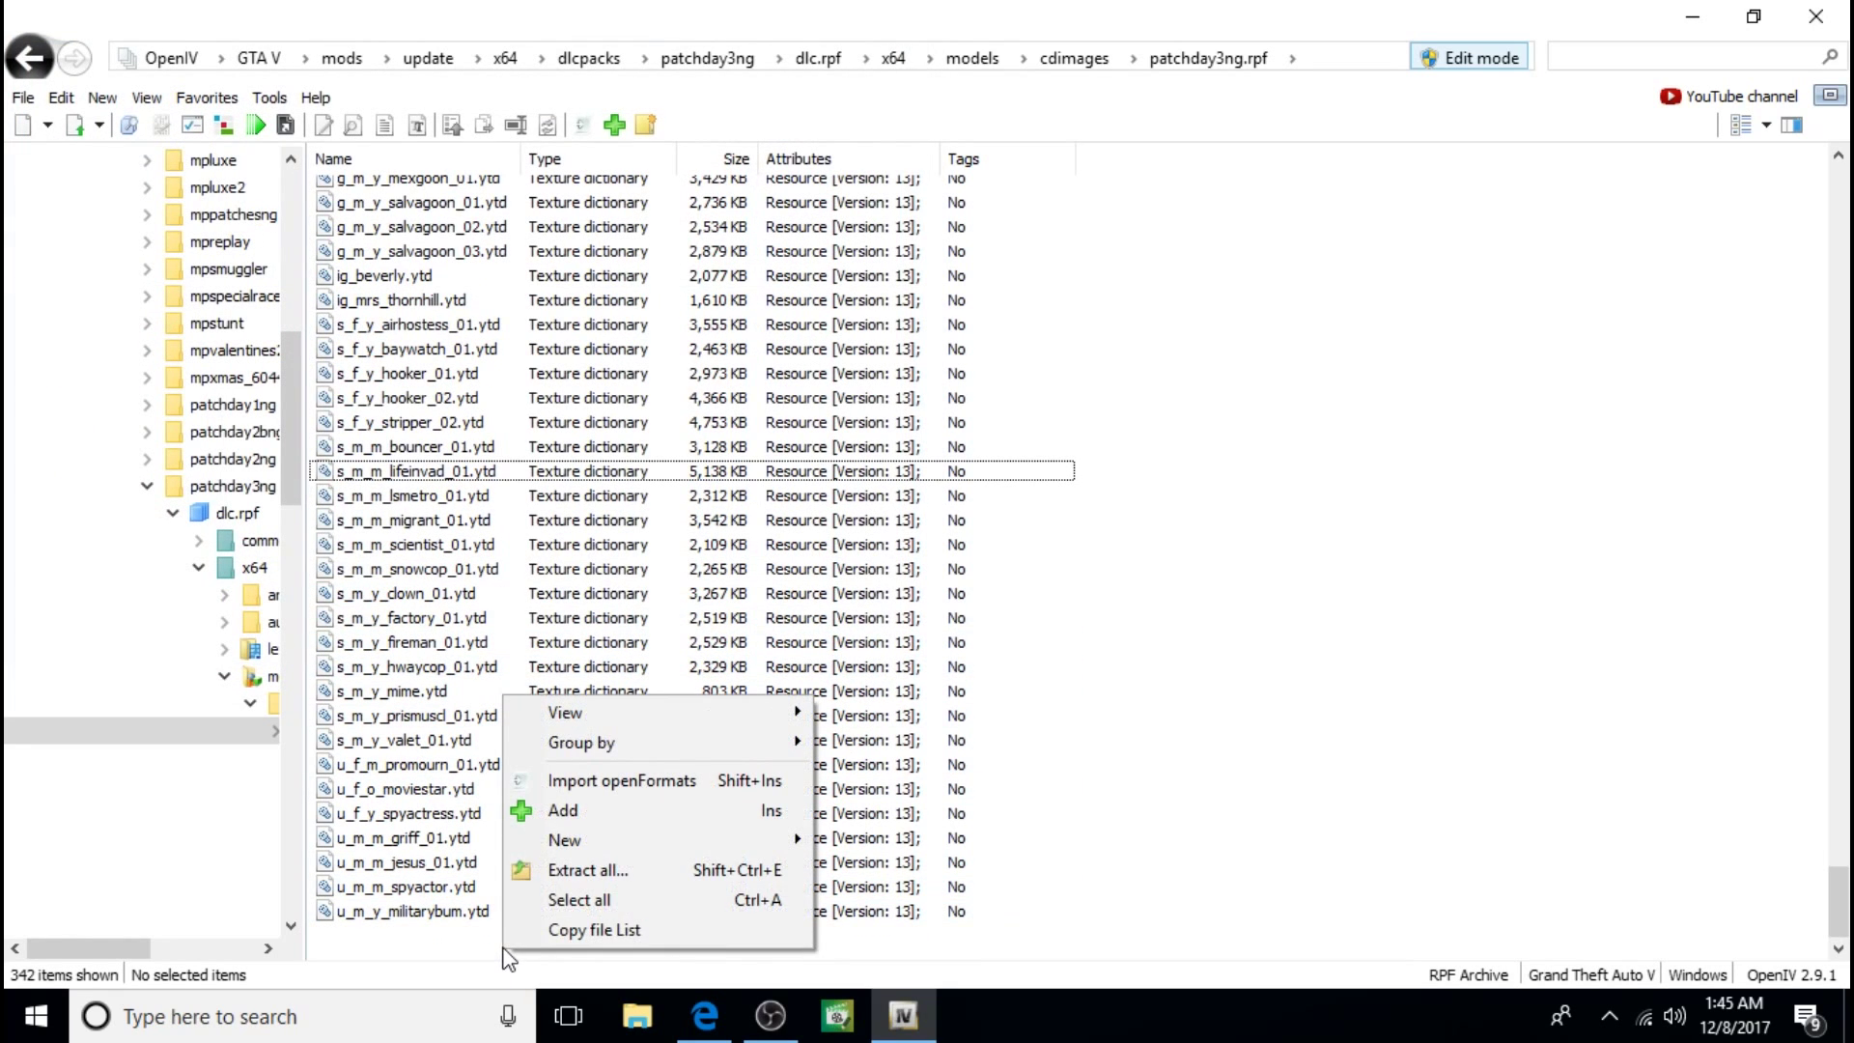
{"action": "left_click", "coordinate": [573, 807]}
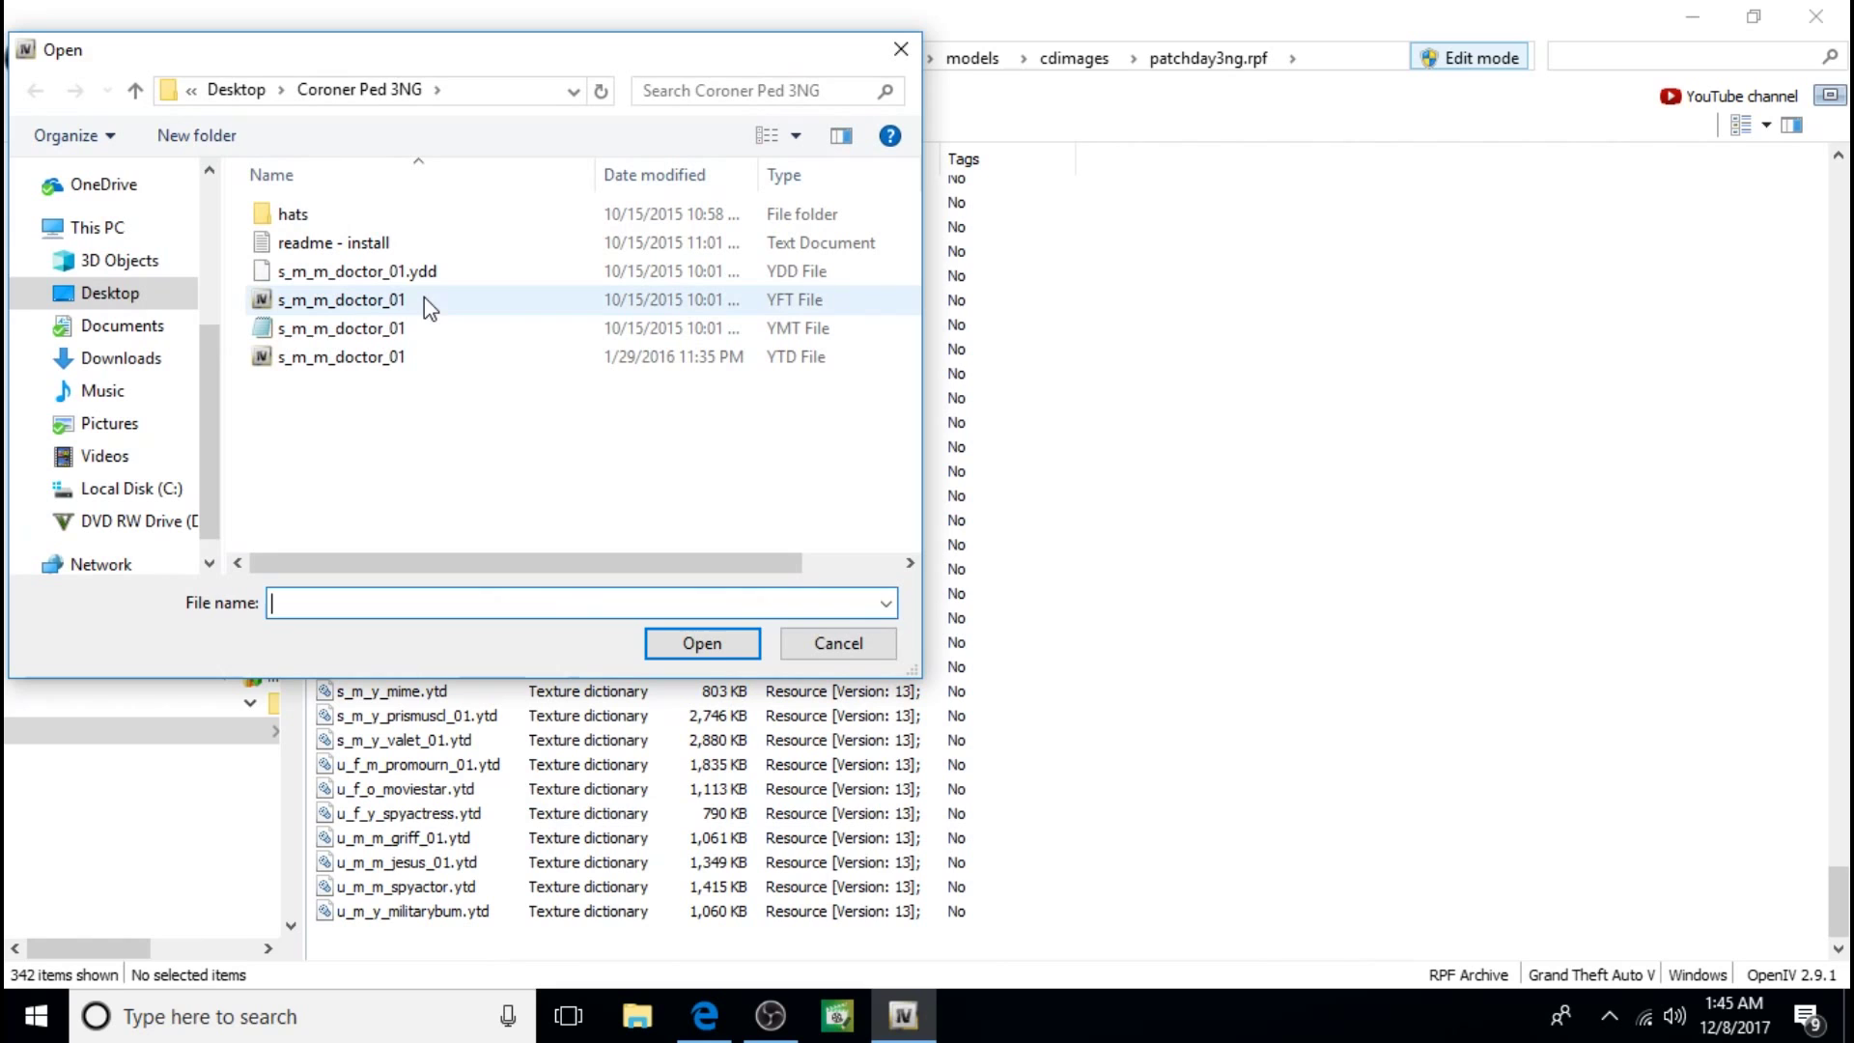
{"action": "left_click", "coordinate": [425, 299]}
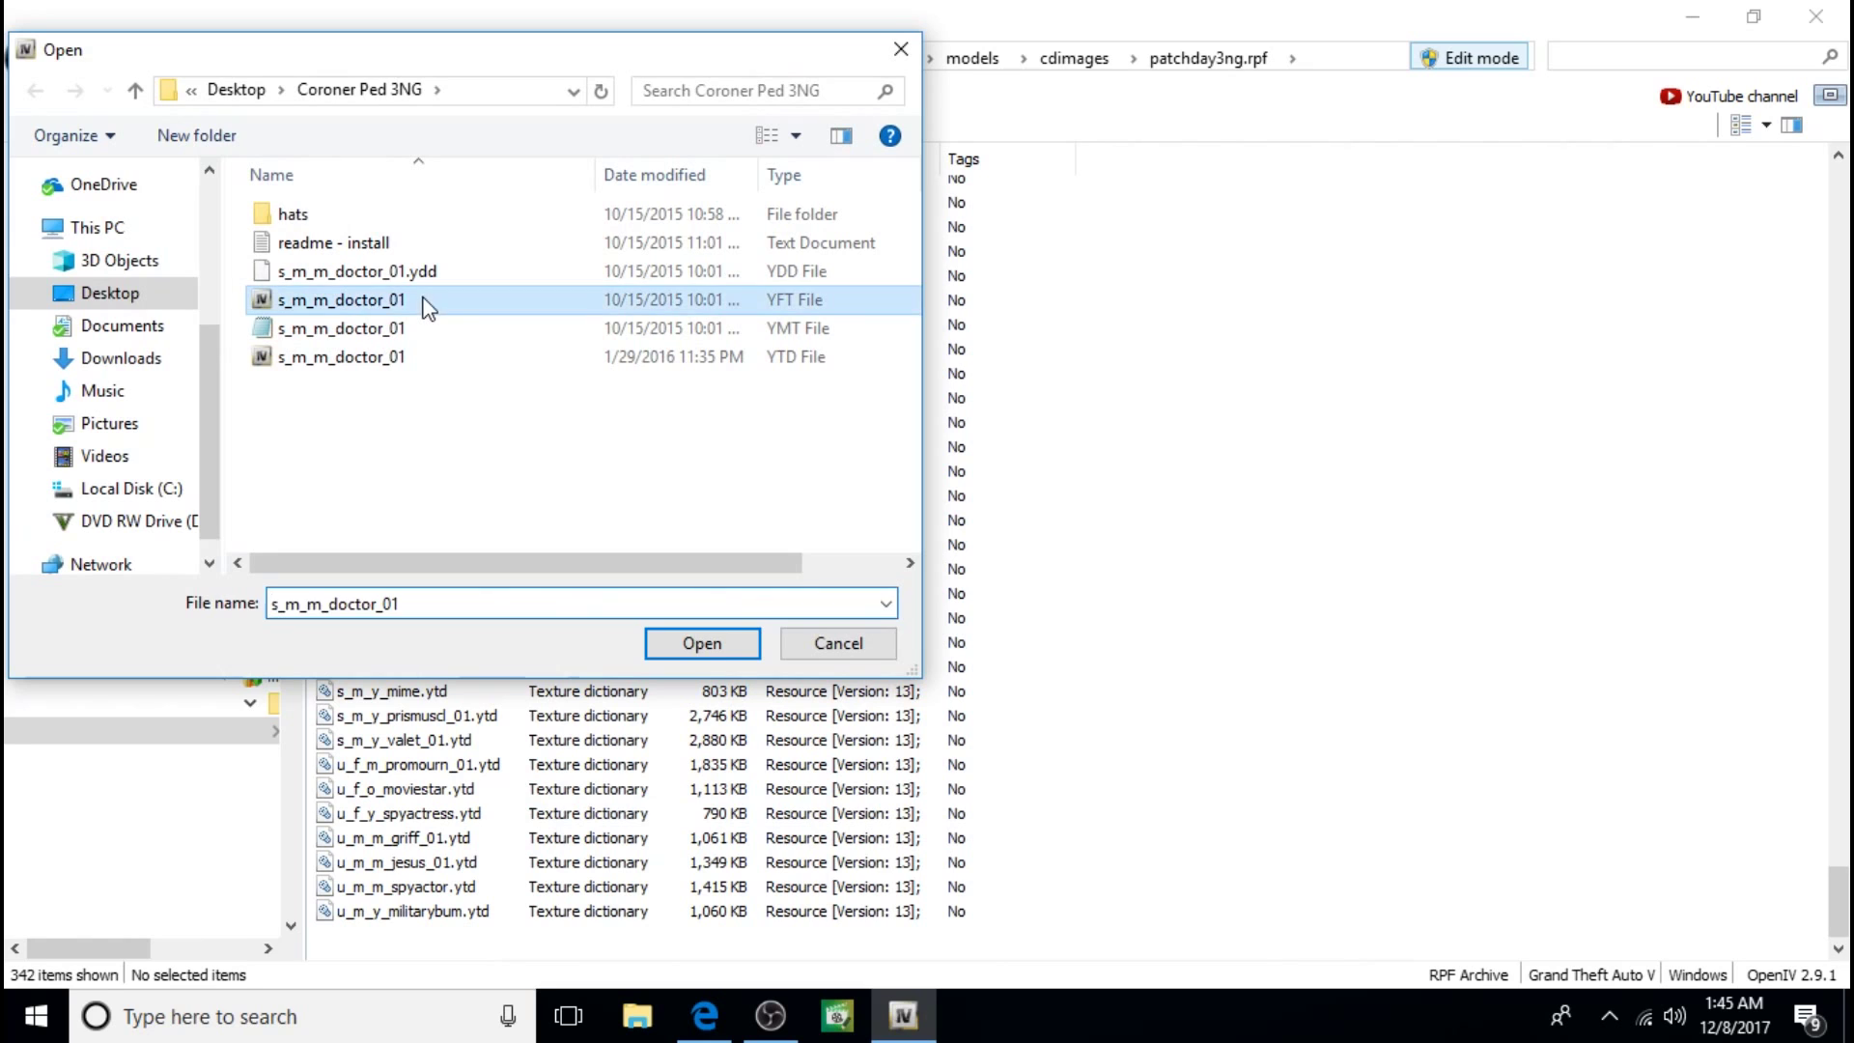
{"action": "left_click", "coordinate": [702, 642]}
{"action": "scroll", "coordinate": [632, 782], "scroll_direction": "down", "scroll_amount": 1}
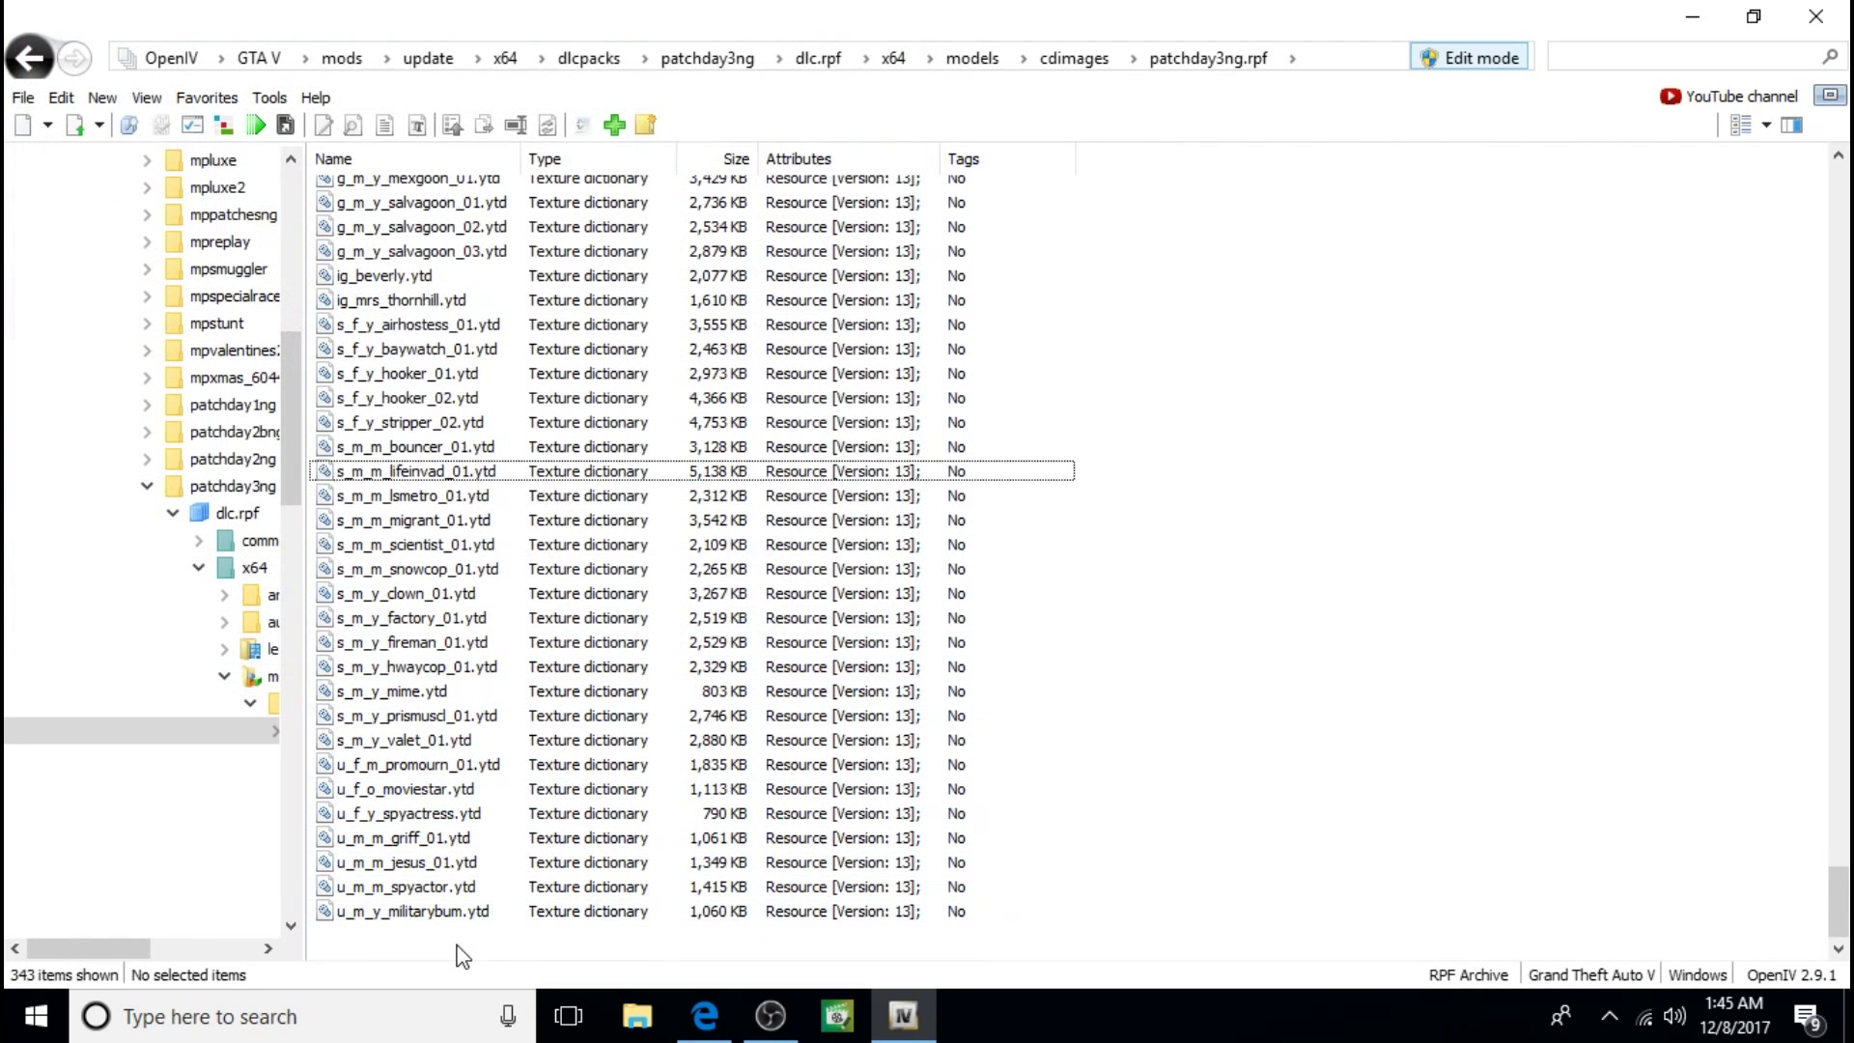
{"action": "right_click", "coordinate": [460, 952]}
{"action": "left_click", "coordinate": [538, 802]}
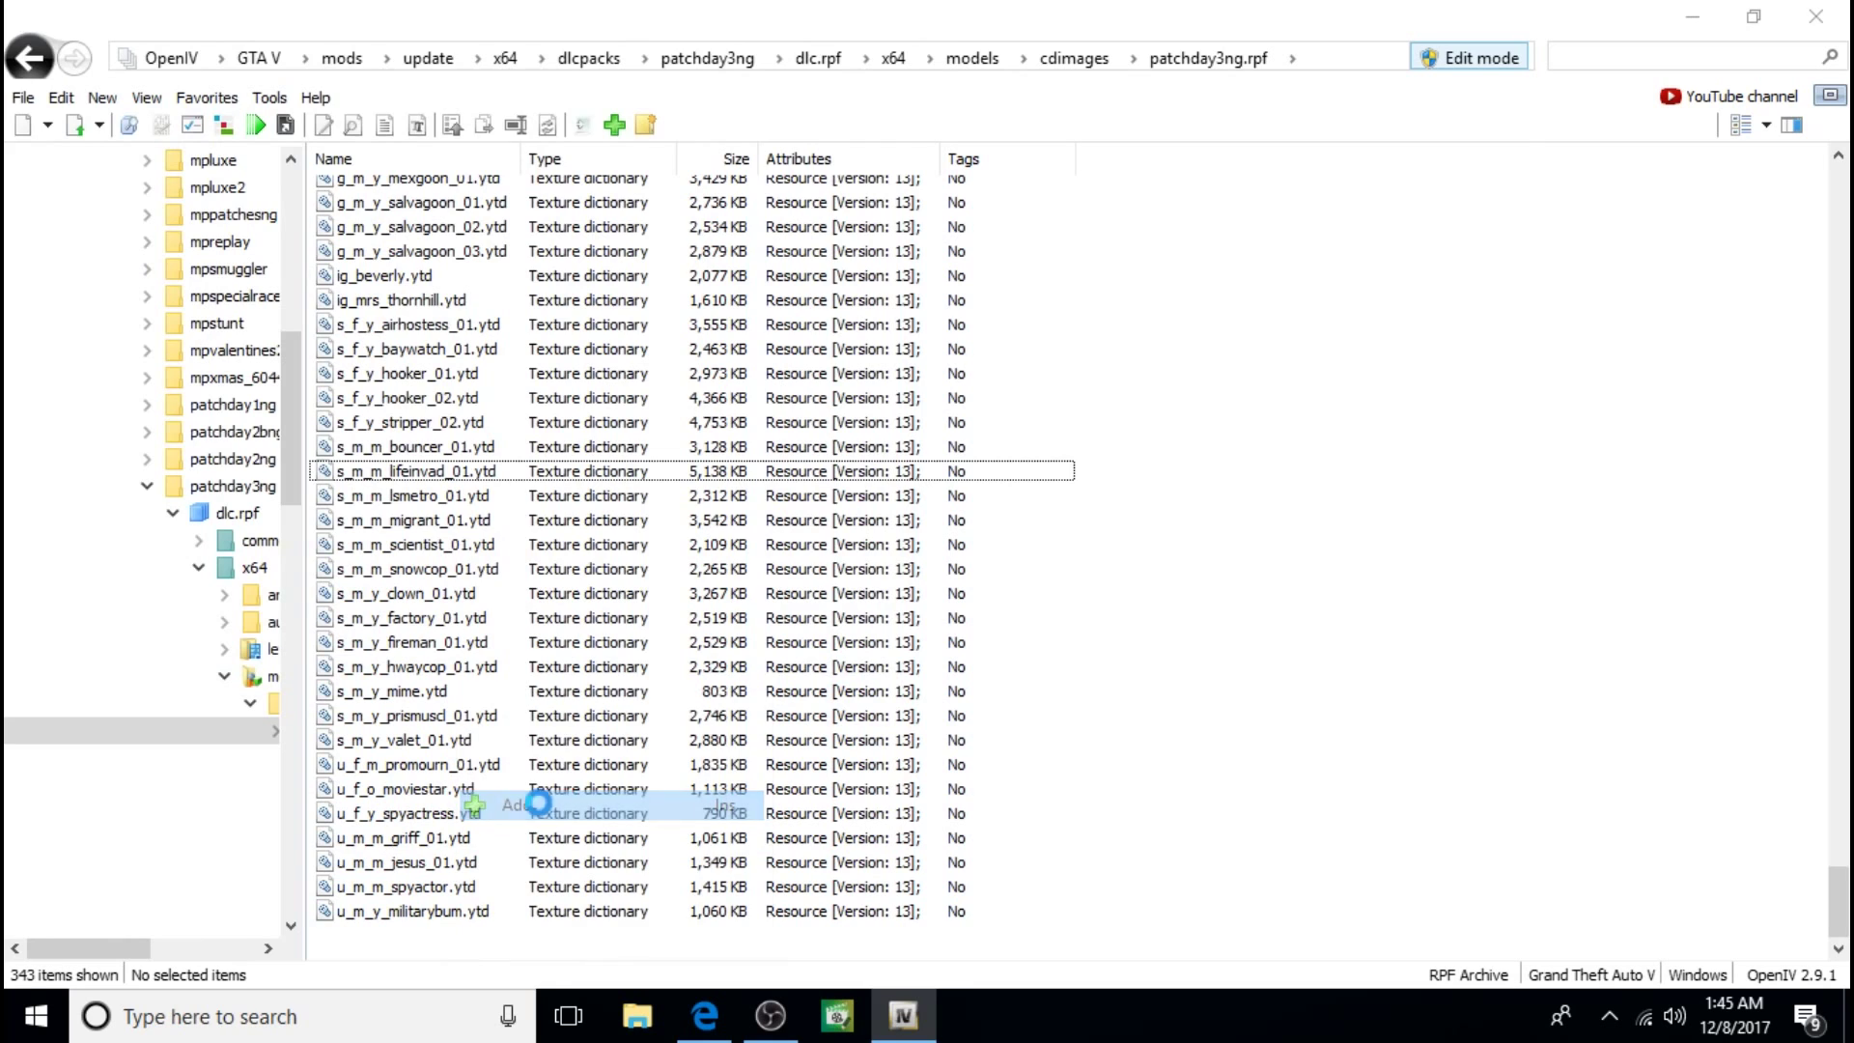
{"action": "left_click", "coordinate": [434, 326]}
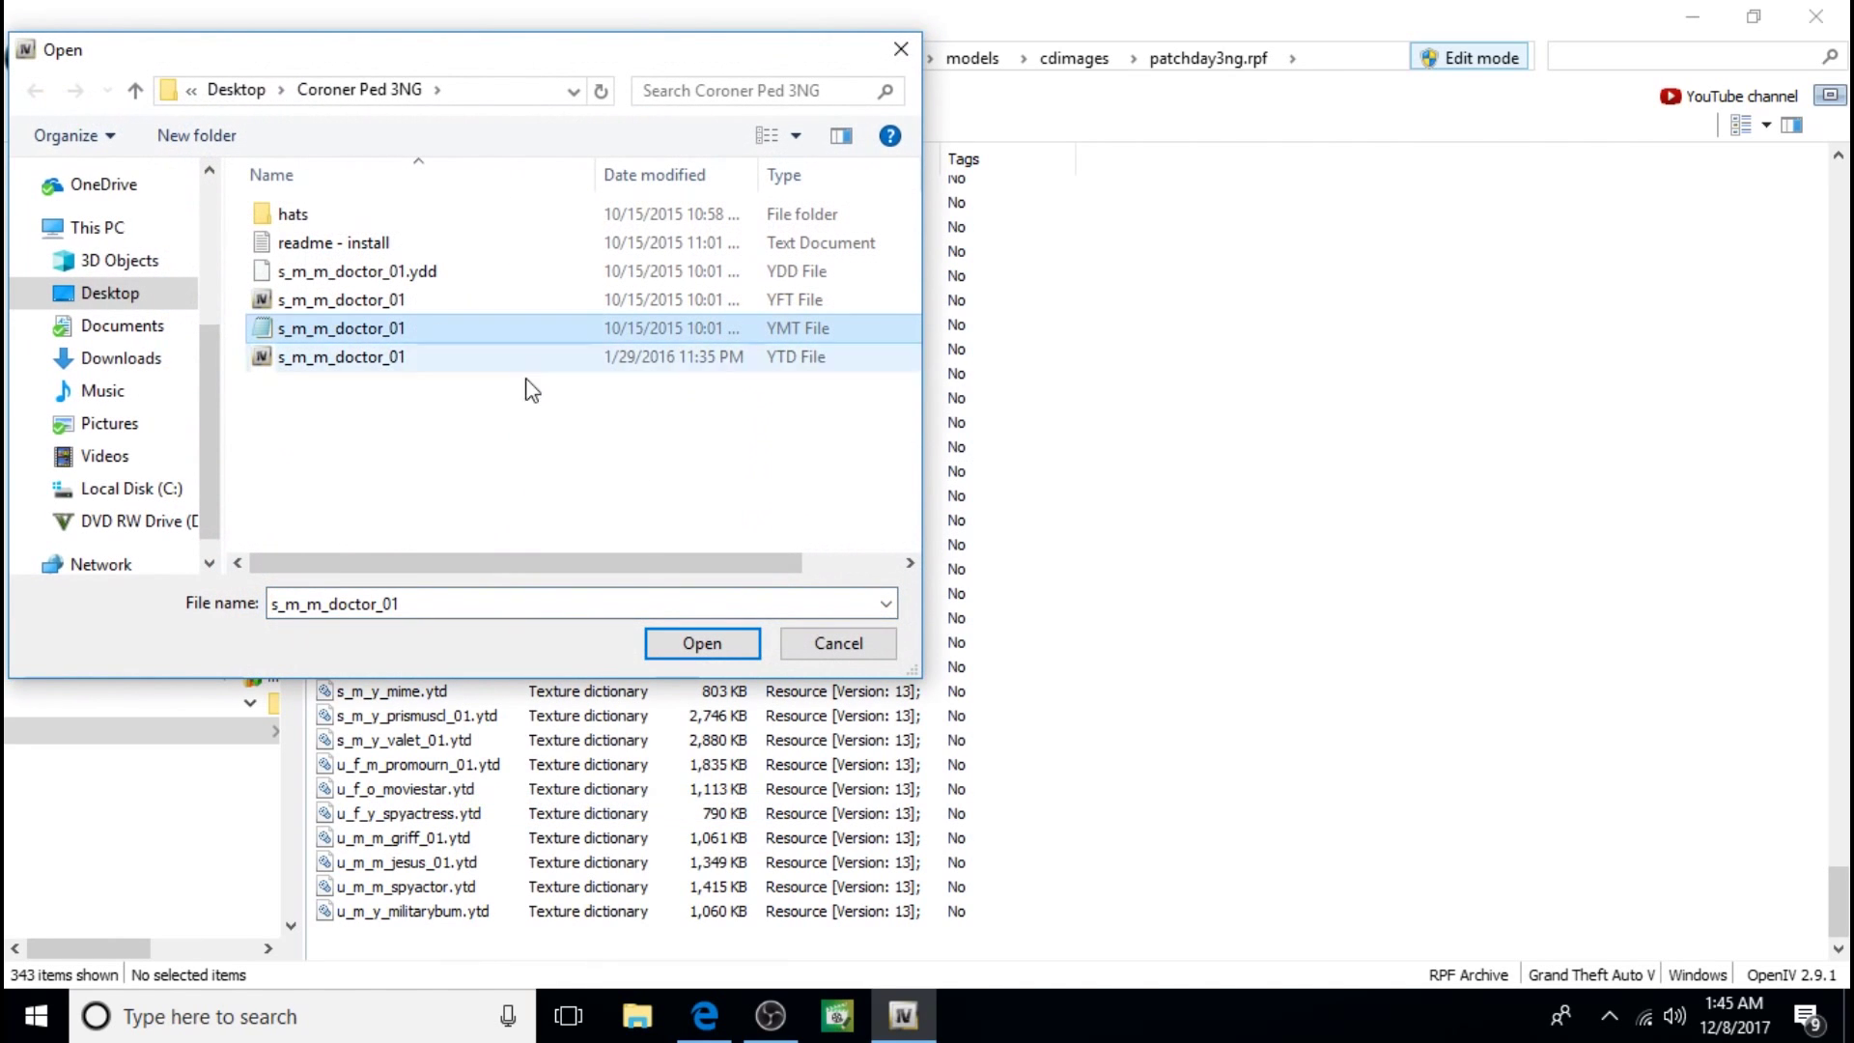
{"action": "left_click", "coordinate": [681, 645]}
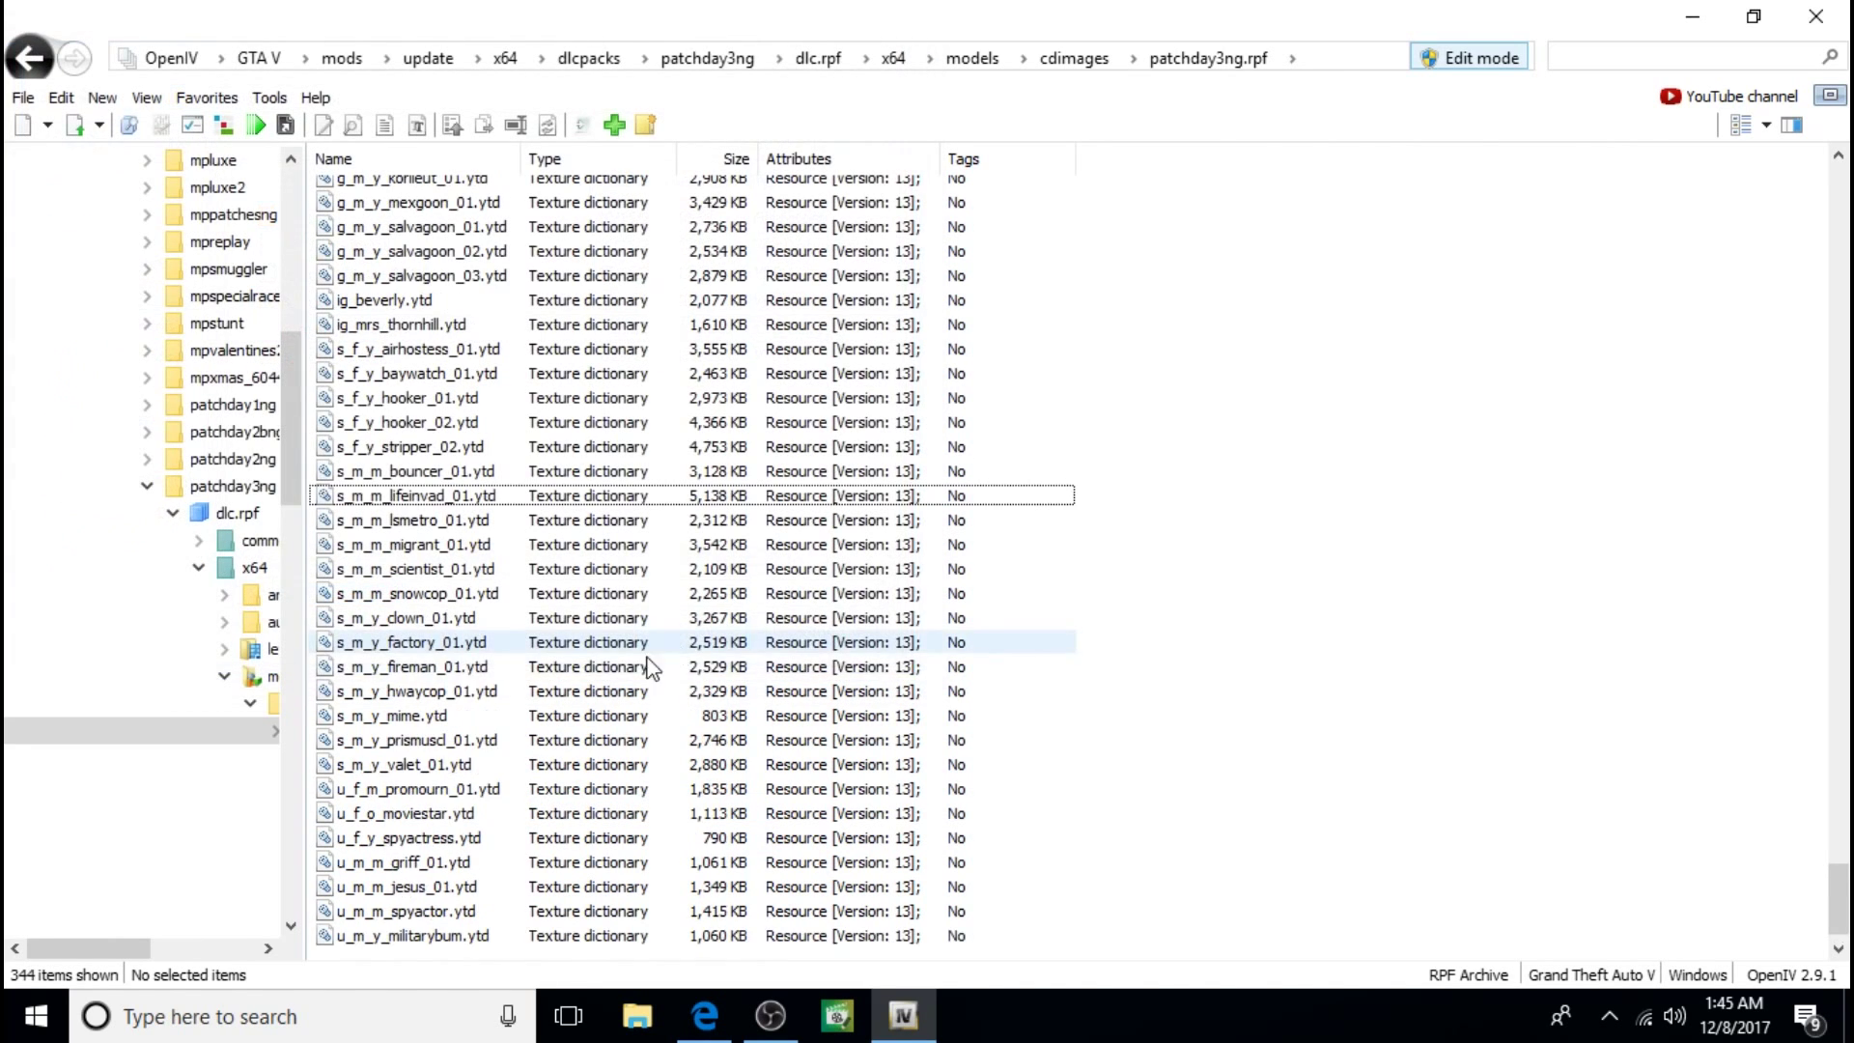
Step: Add the s_m_m_doctor_01 .ytd texture file, then minimize OpenIV to the desktop
{"action": "right_click", "coordinate": [483, 945]}
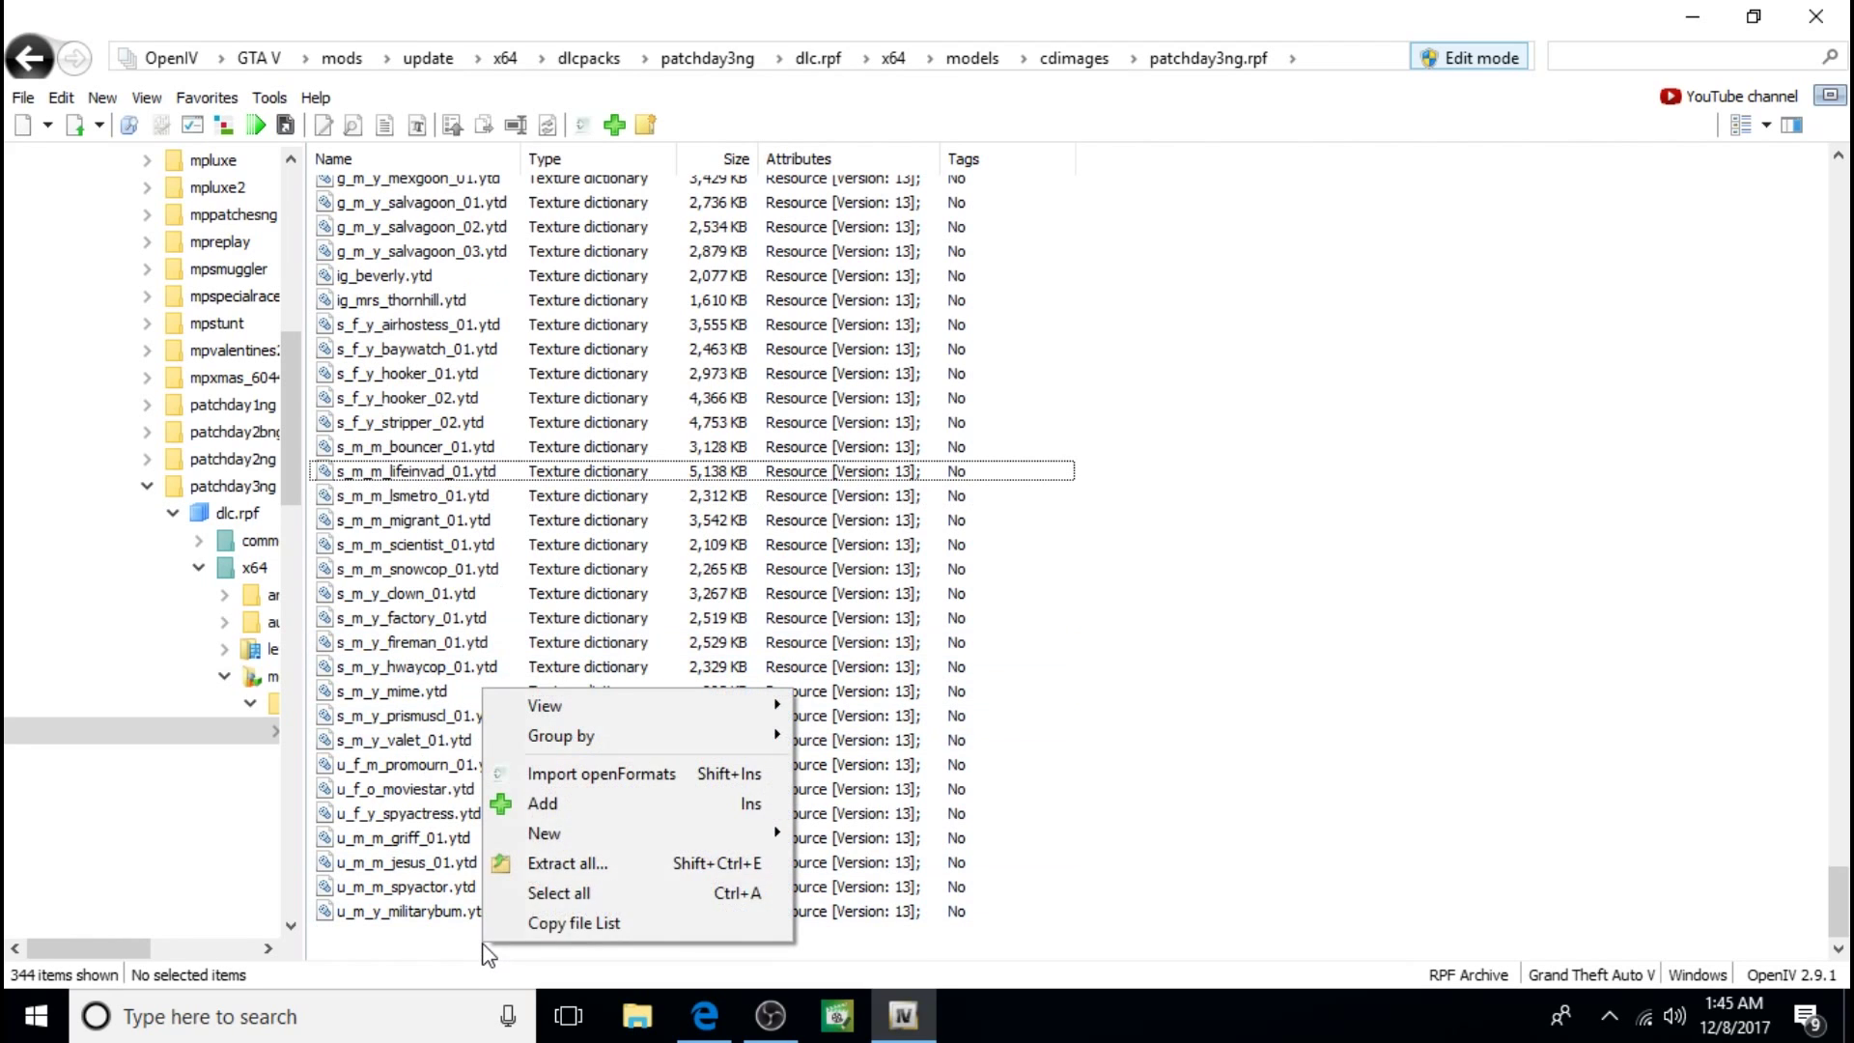
{"action": "left_click", "coordinate": [543, 804]}
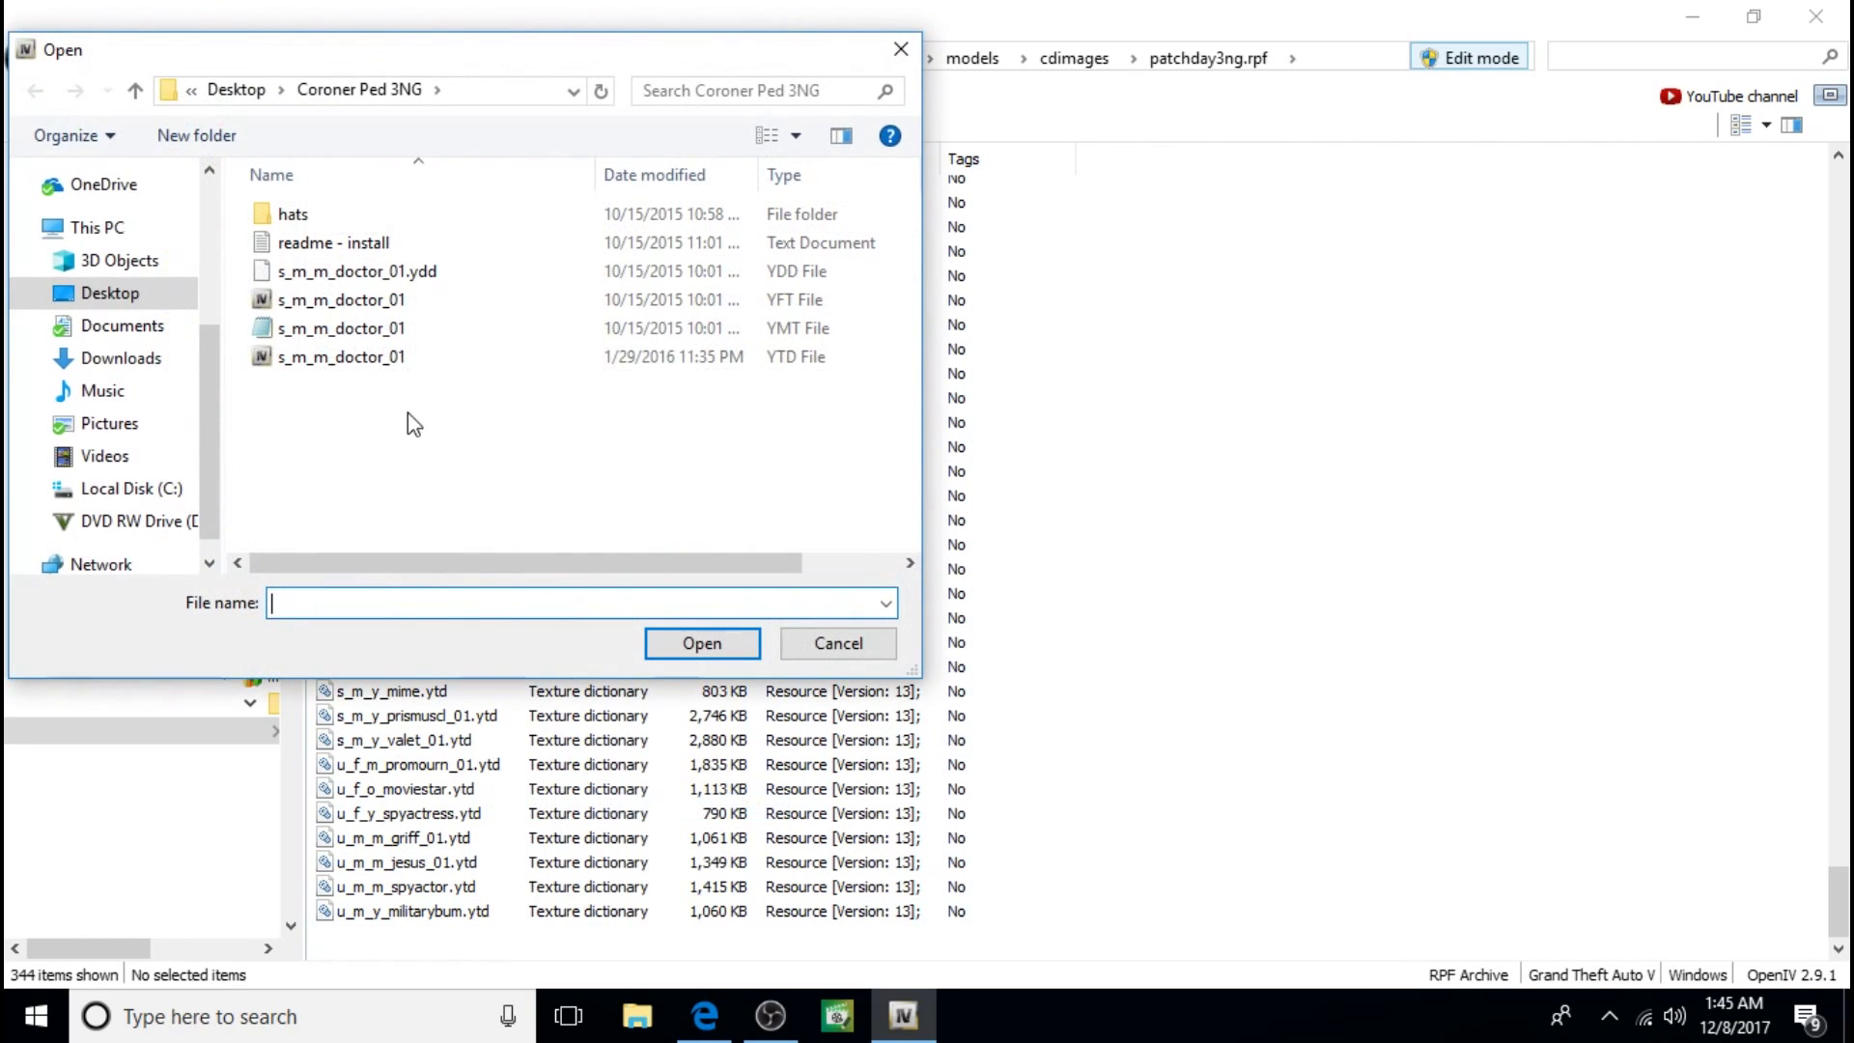
{"action": "left_click", "coordinate": [391, 358]}
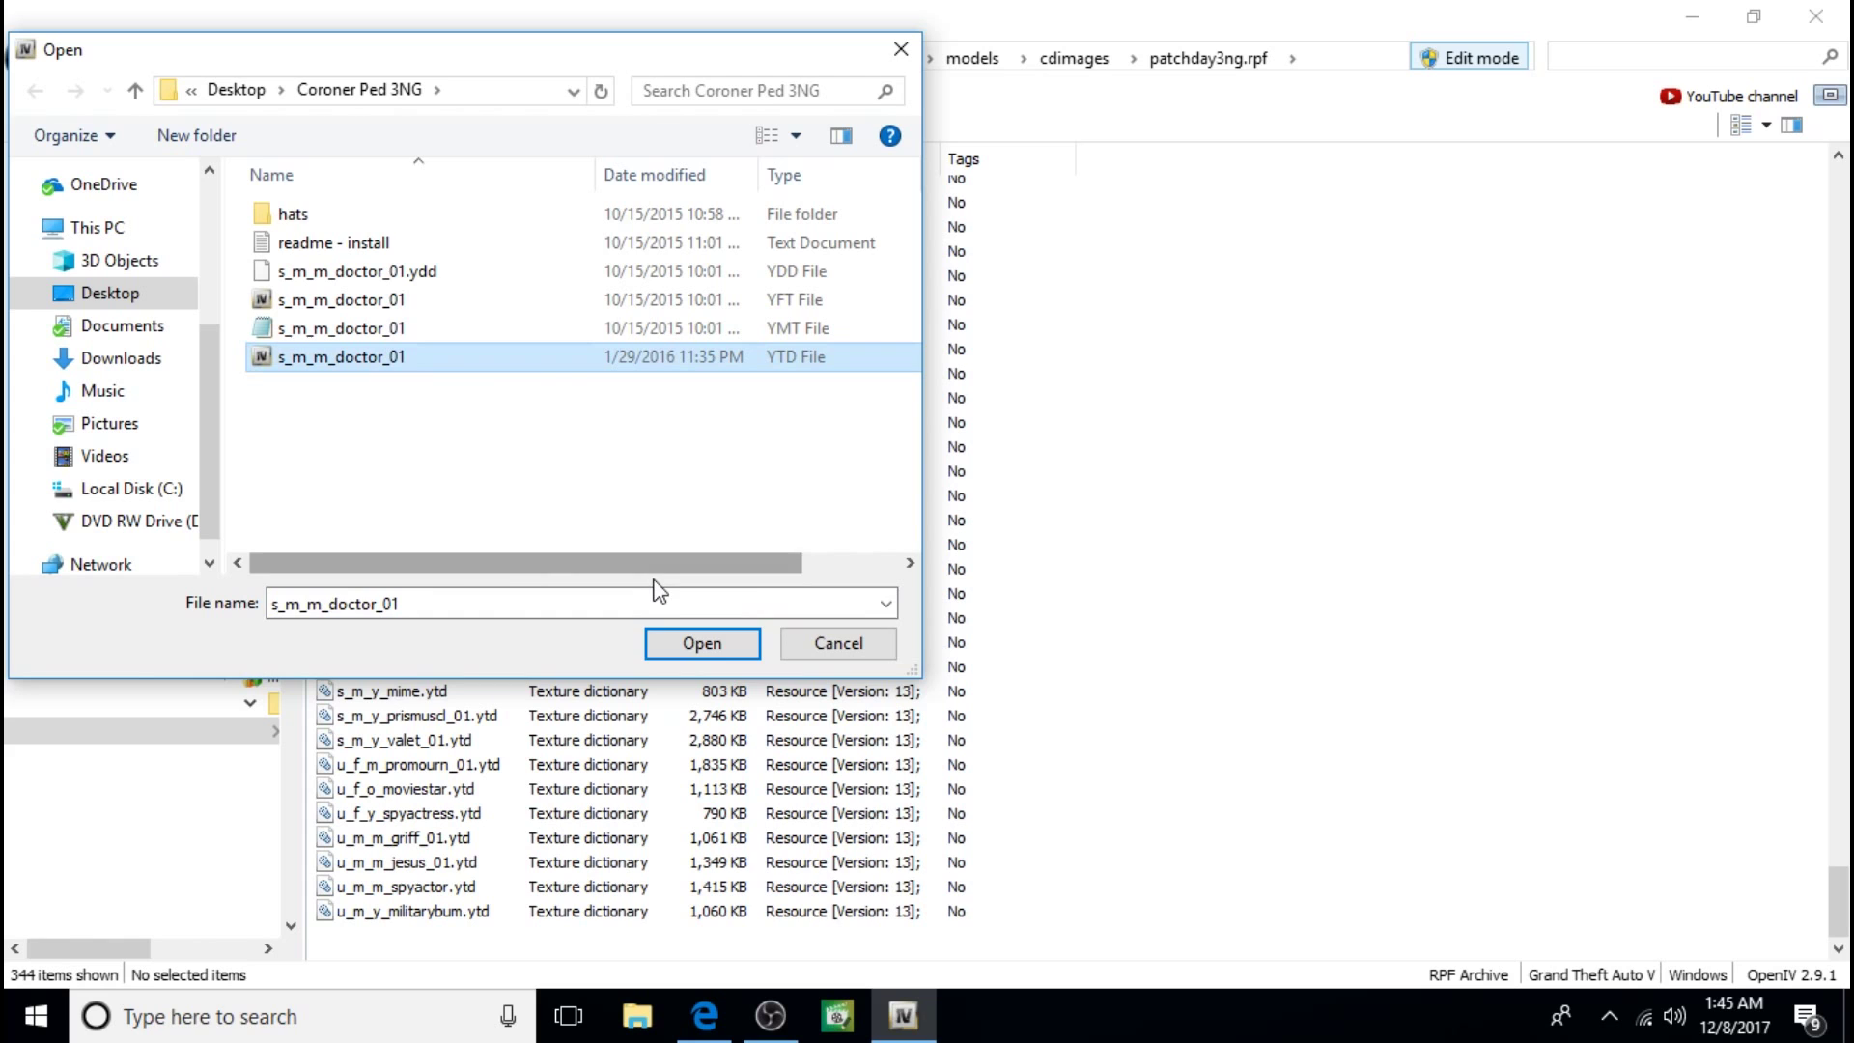
{"action": "left_click", "coordinate": [683, 647]}
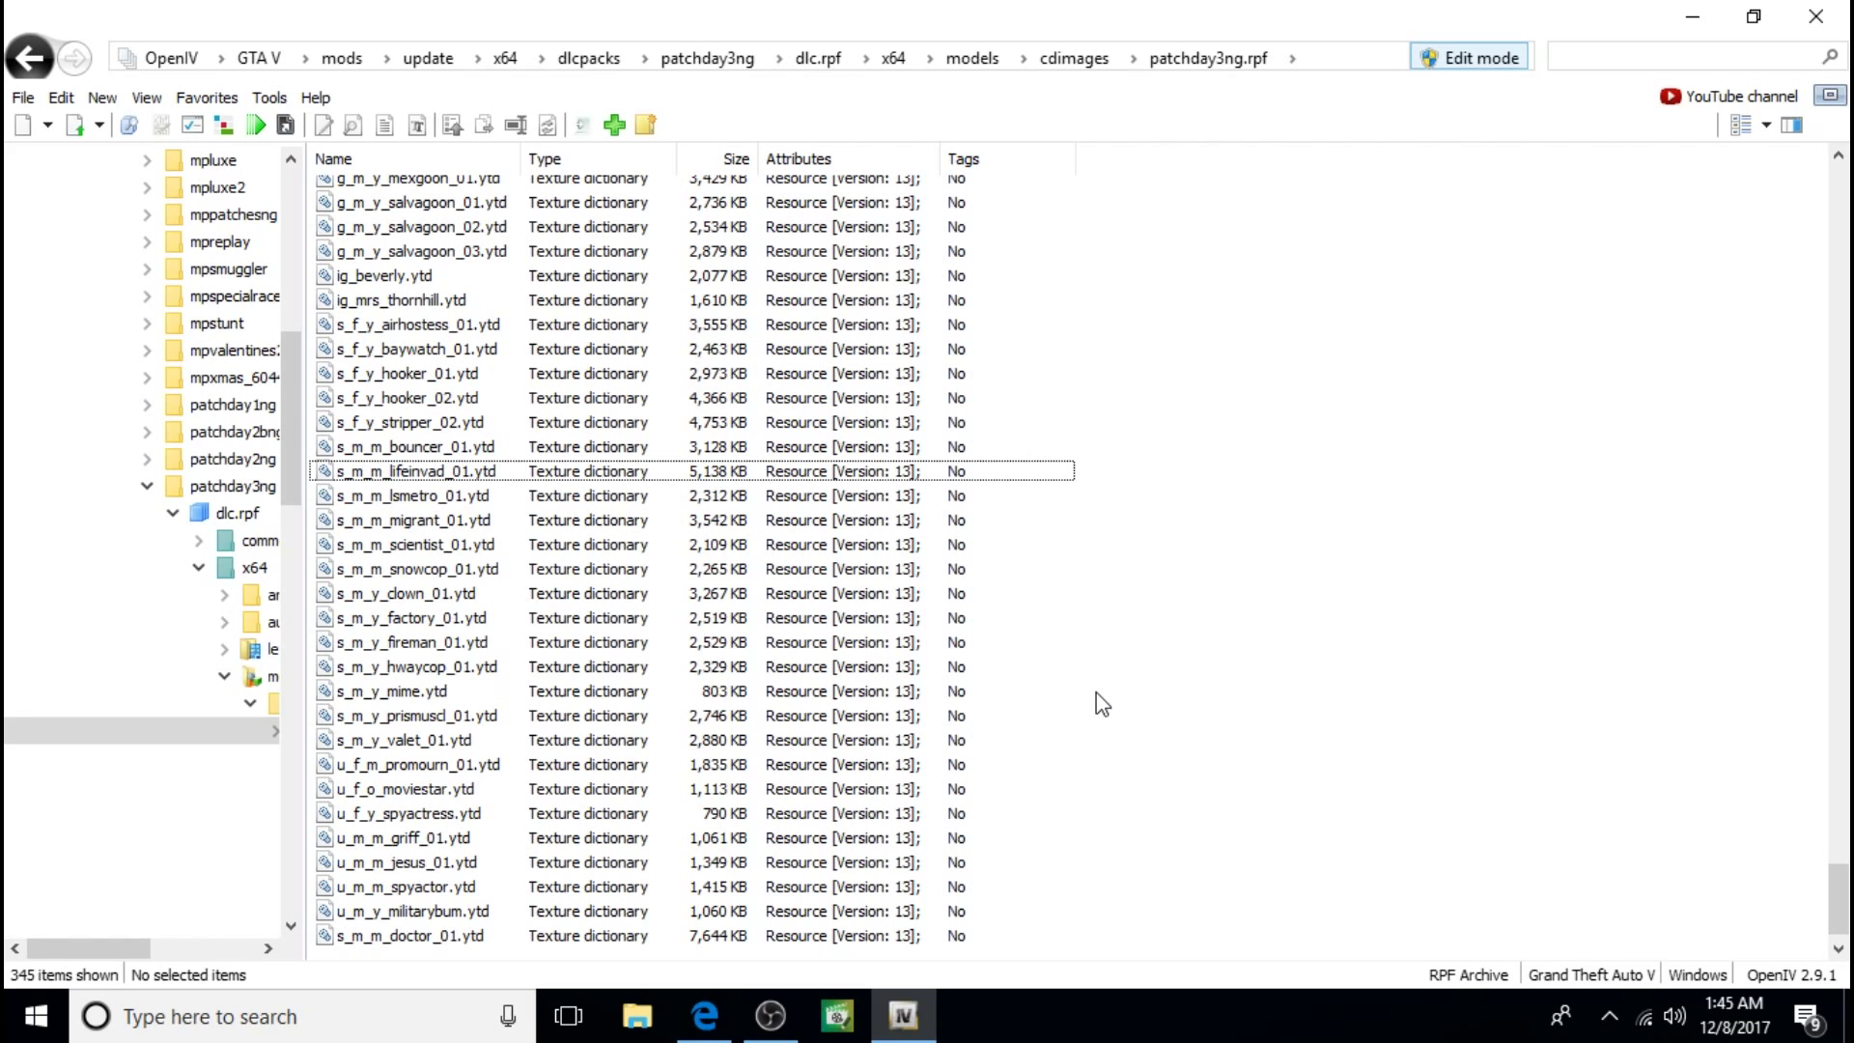
{"action": "scroll", "coordinate": [1096, 692], "scroll_direction": "up", "scroll_amount": 20}
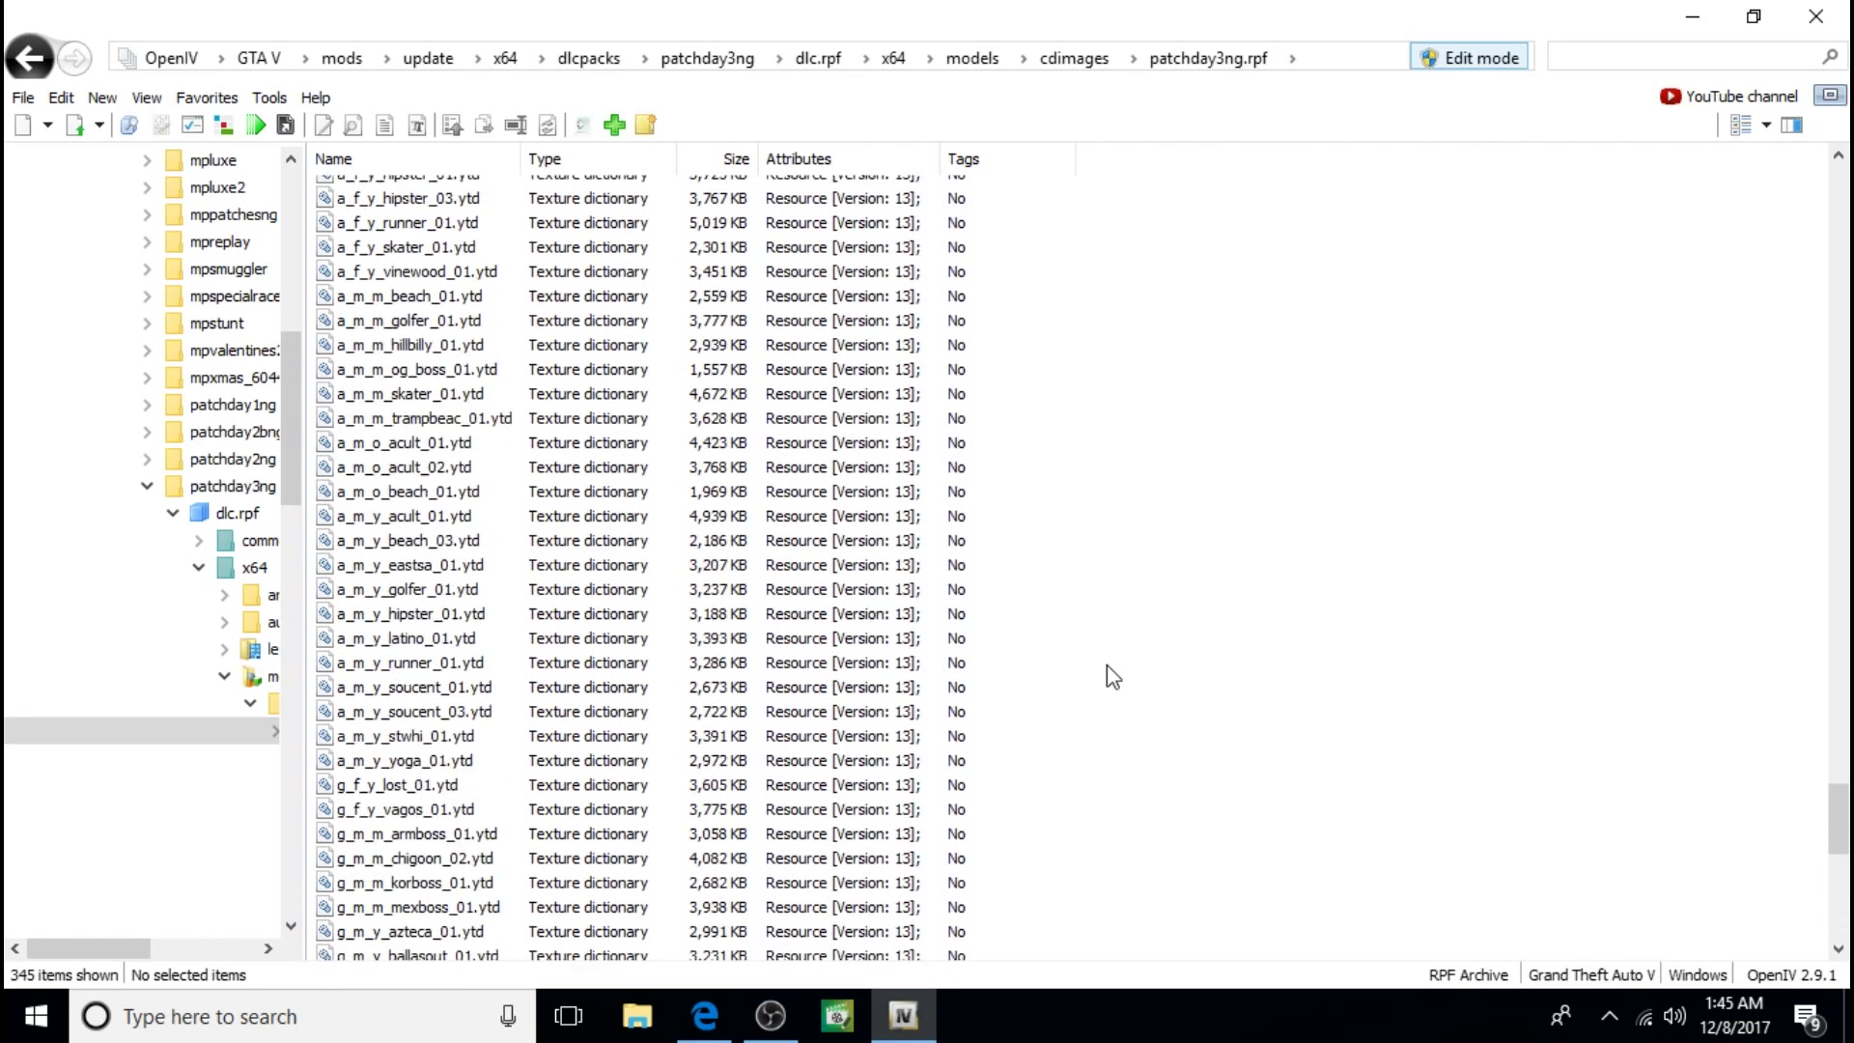
{"action": "left_click", "coordinate": [1694, 16]}
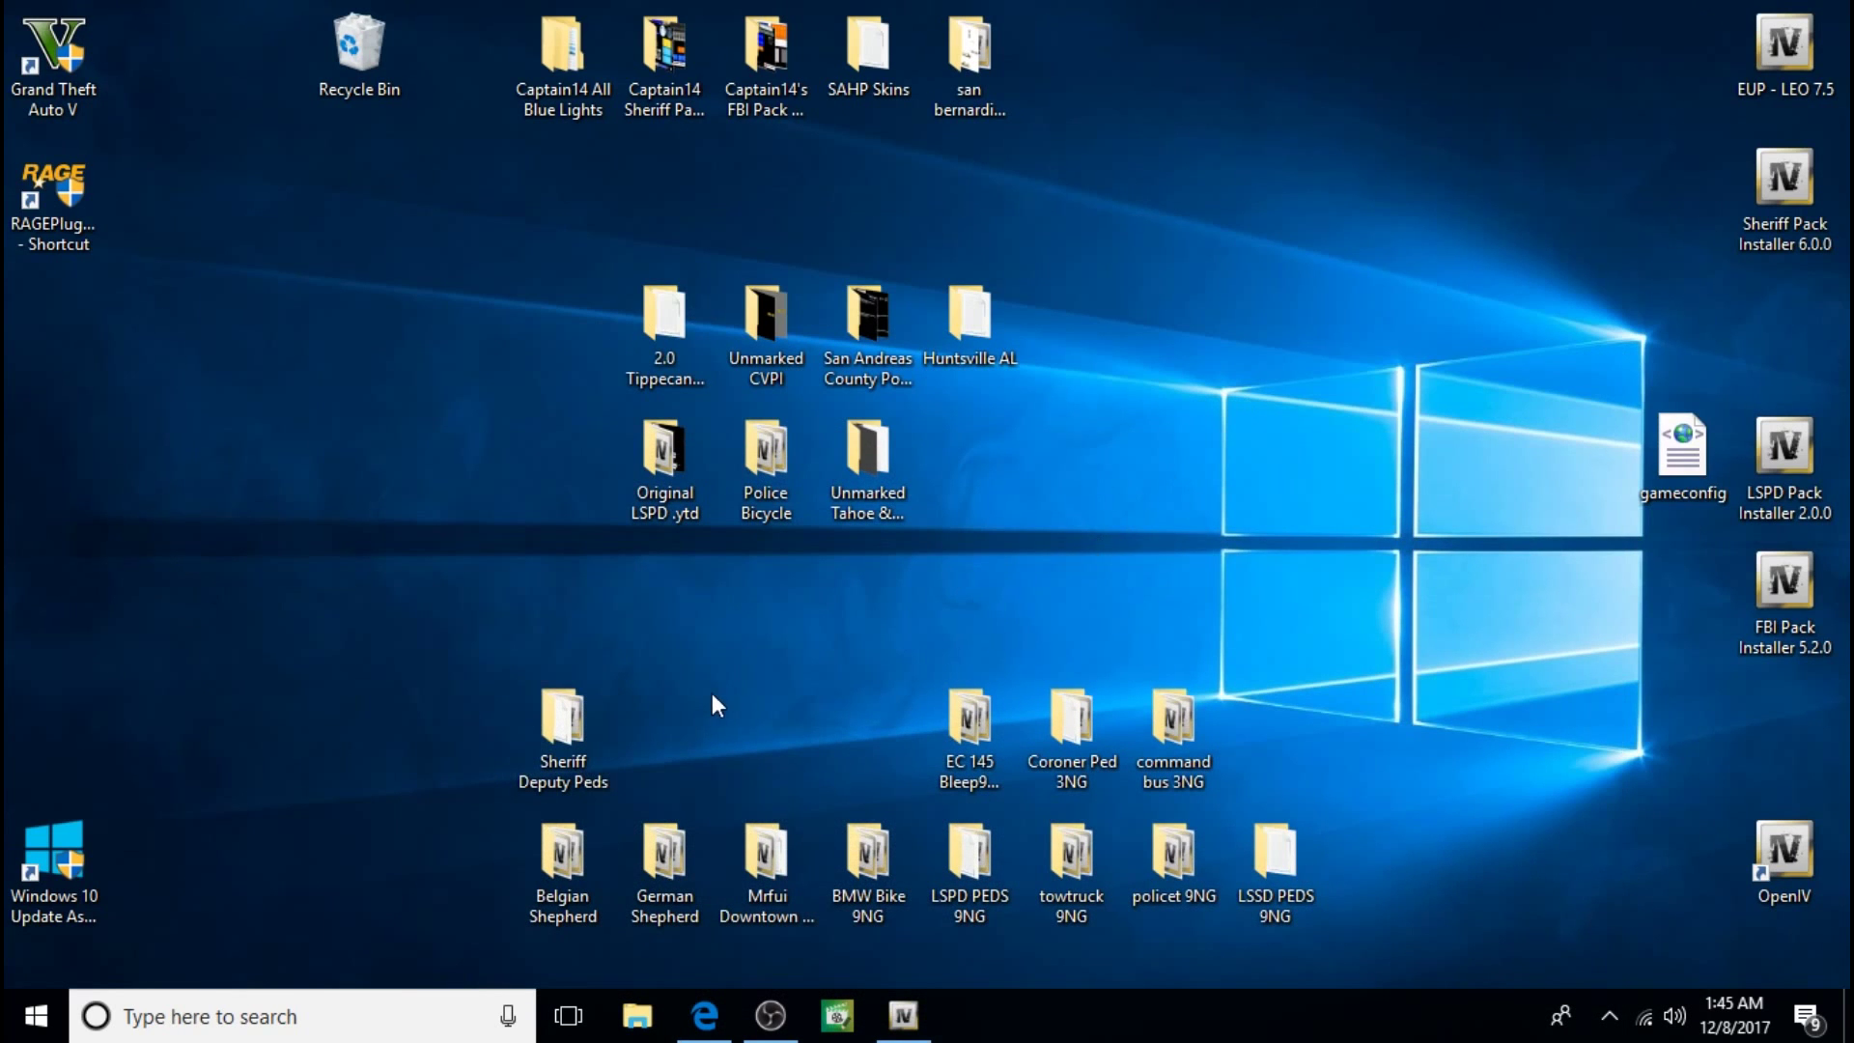
Step: Check the Sheriff Deputy Peds folder, then open Coroner Ped 3NG and select its readme - install file
{"action": "double_click", "coordinate": [591, 719]}
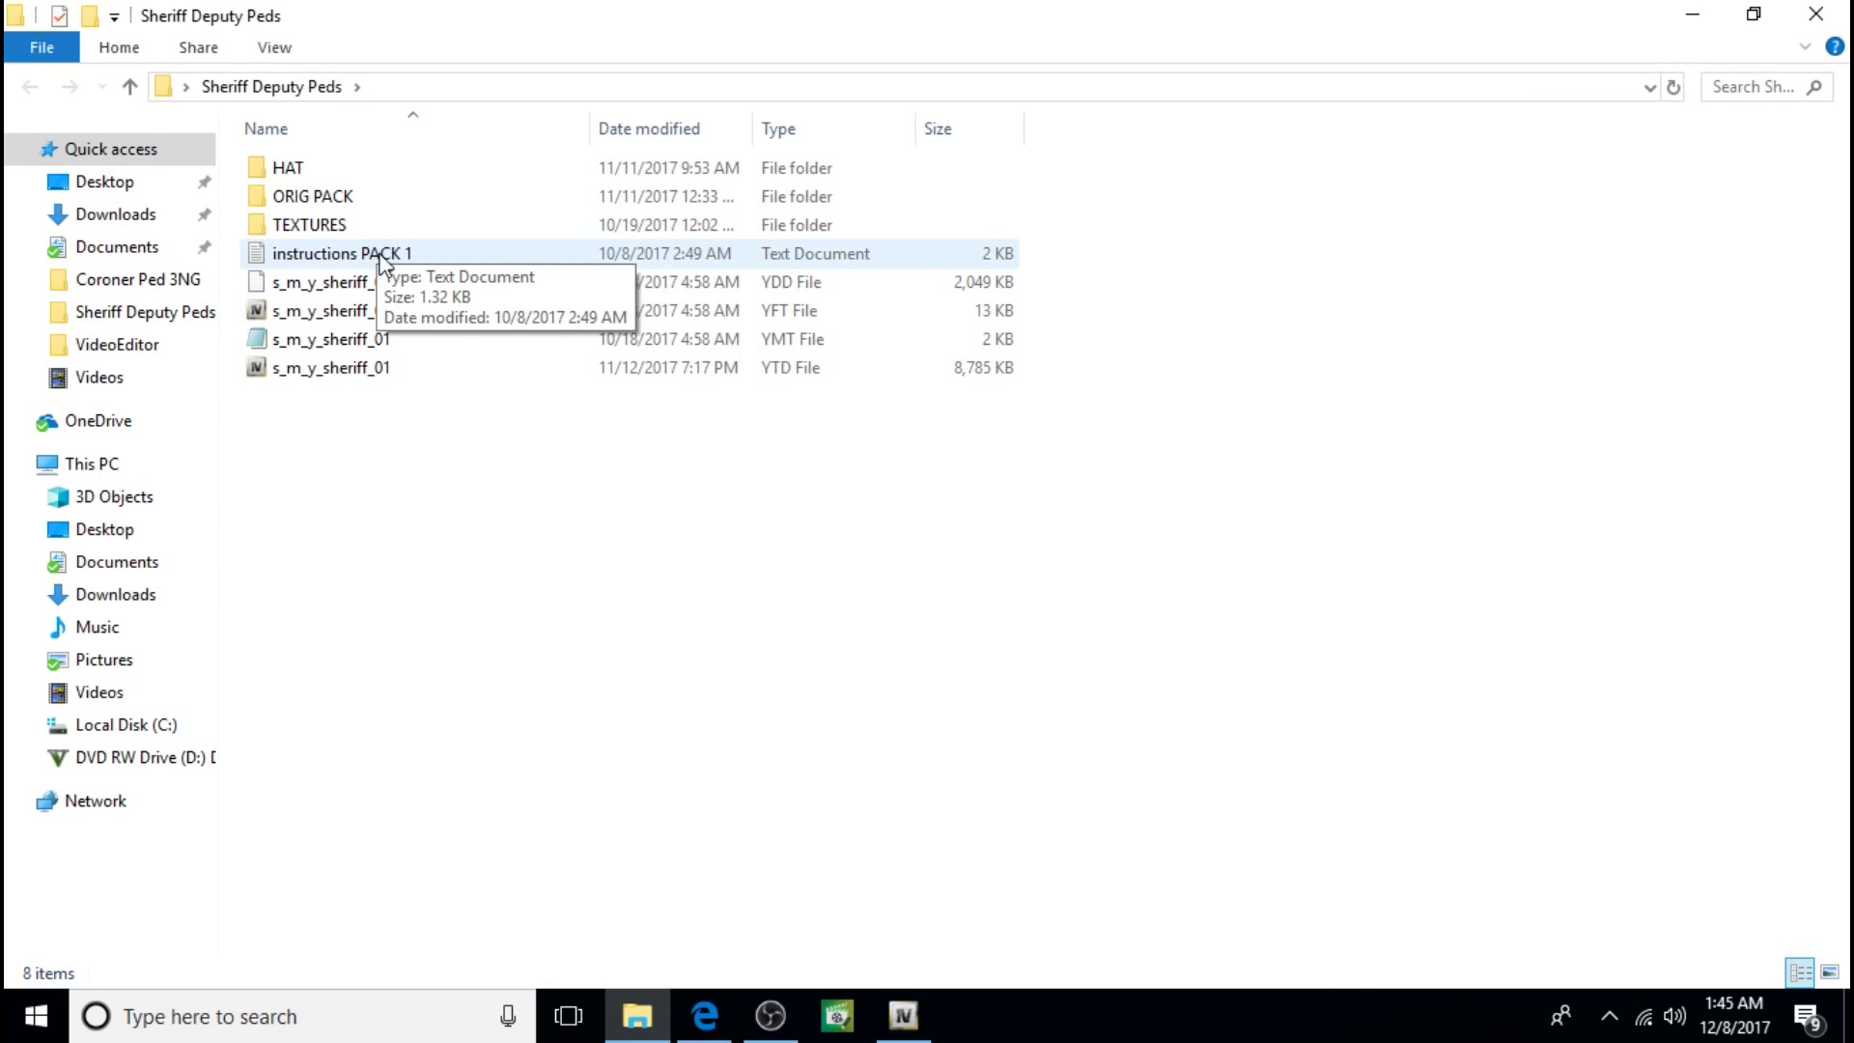
{"action": "left_click", "coordinate": [1835, 11]}
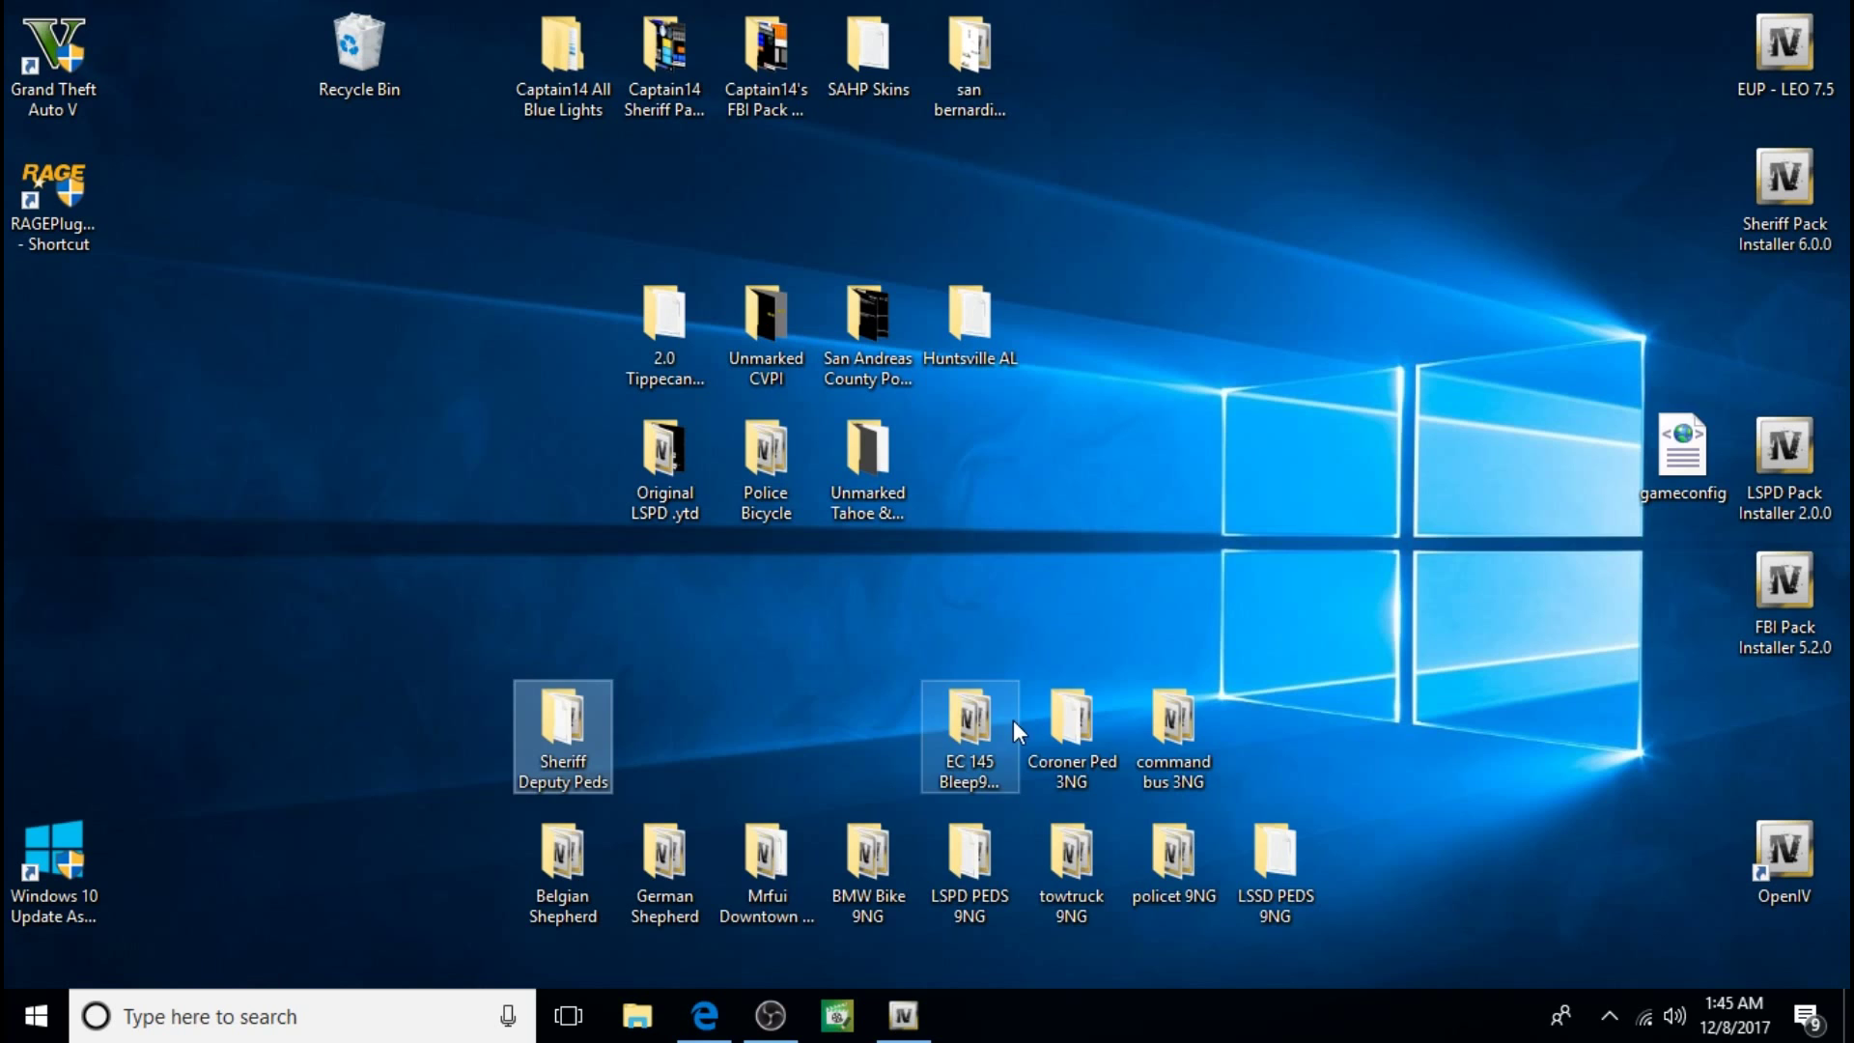
{"action": "double_click", "coordinate": [1063, 730]}
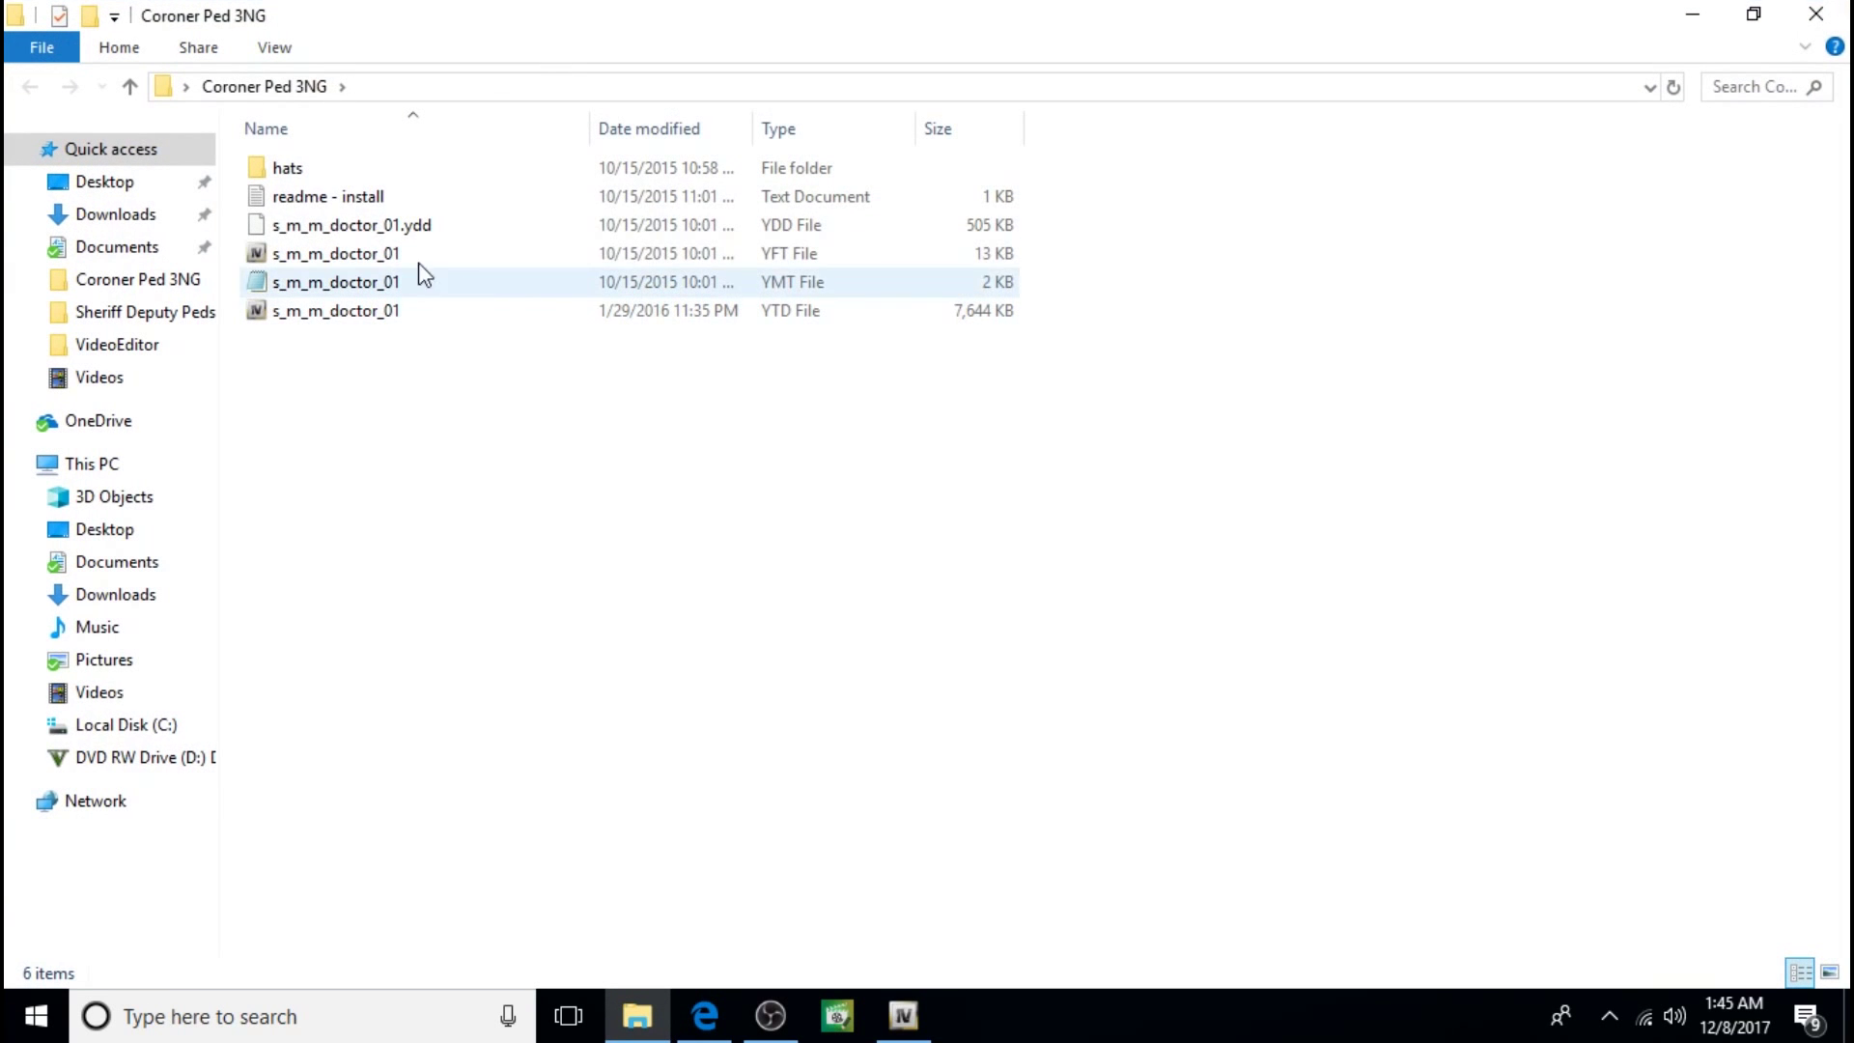
{"action": "left_click", "coordinate": [361, 196]}
Step: Read the readme - install maximized in Notepad, then close it and the Coroner Ped 3NG folder
{"action": "double_click", "coordinate": [361, 196]}
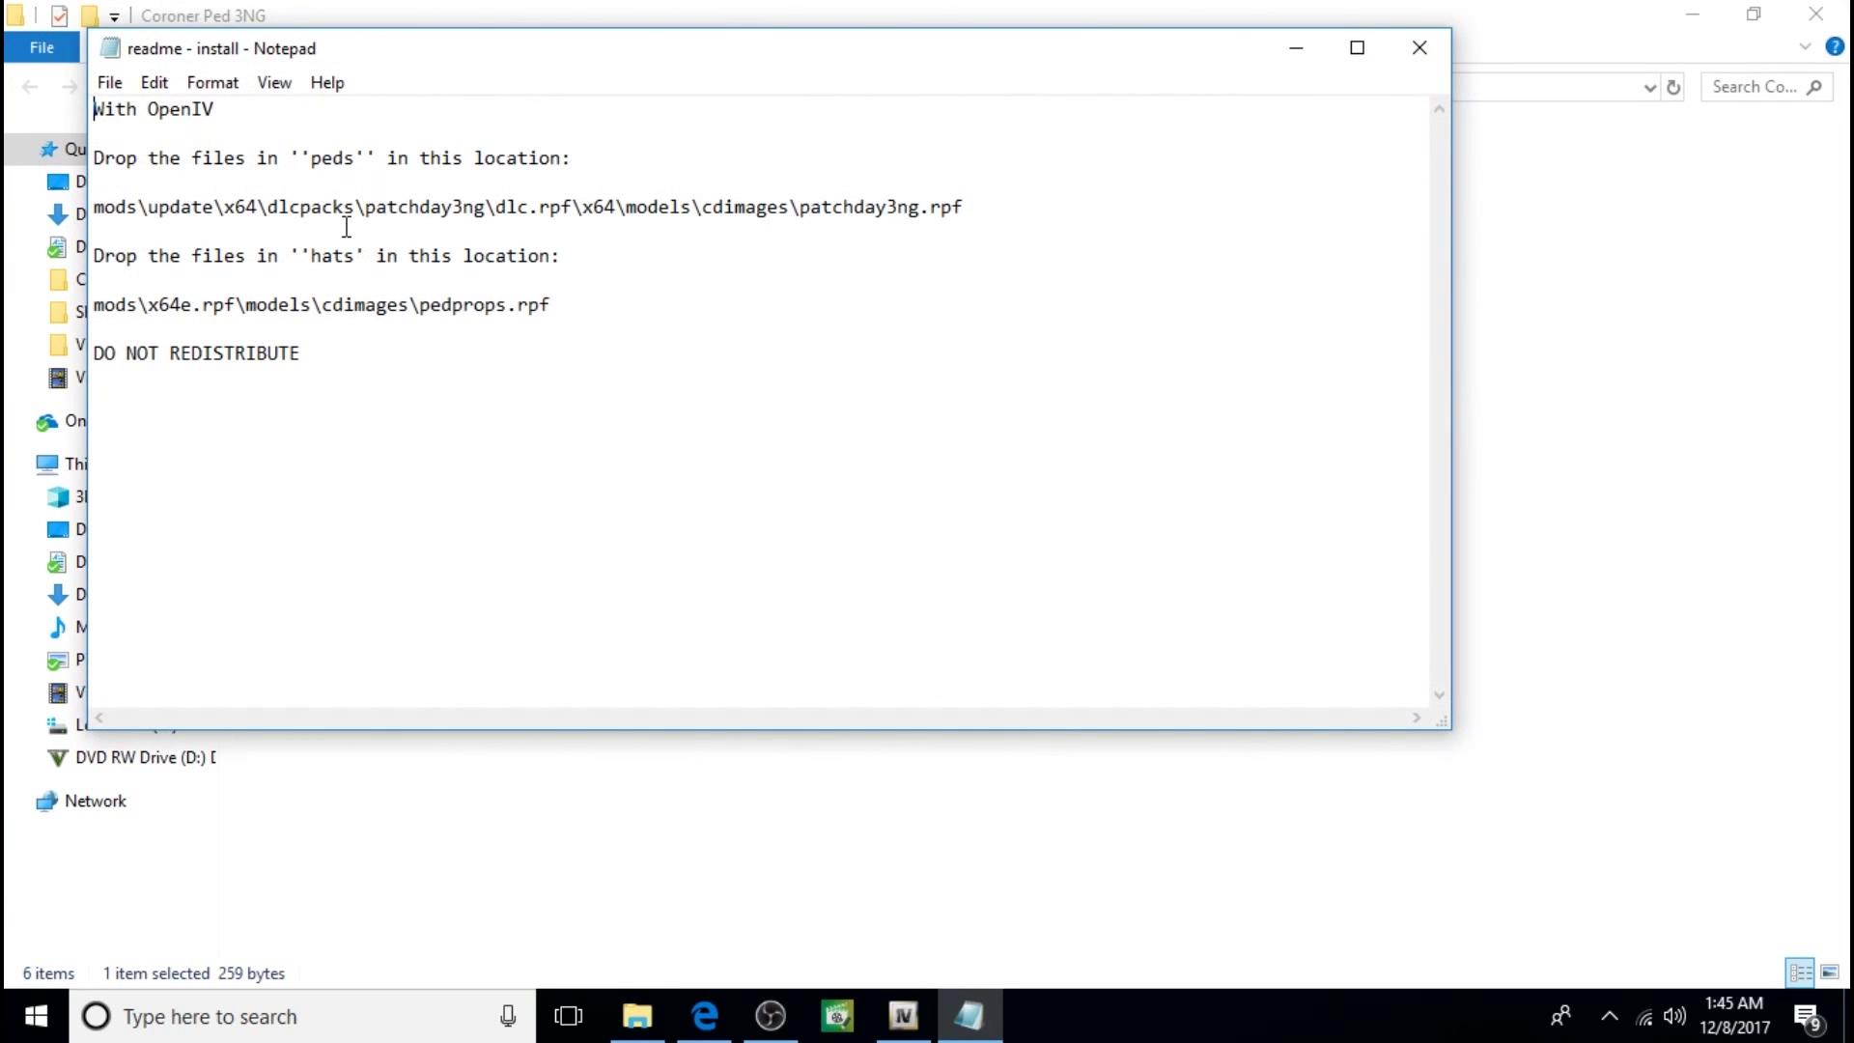
{"action": "left_click", "coordinate": [1357, 47]}
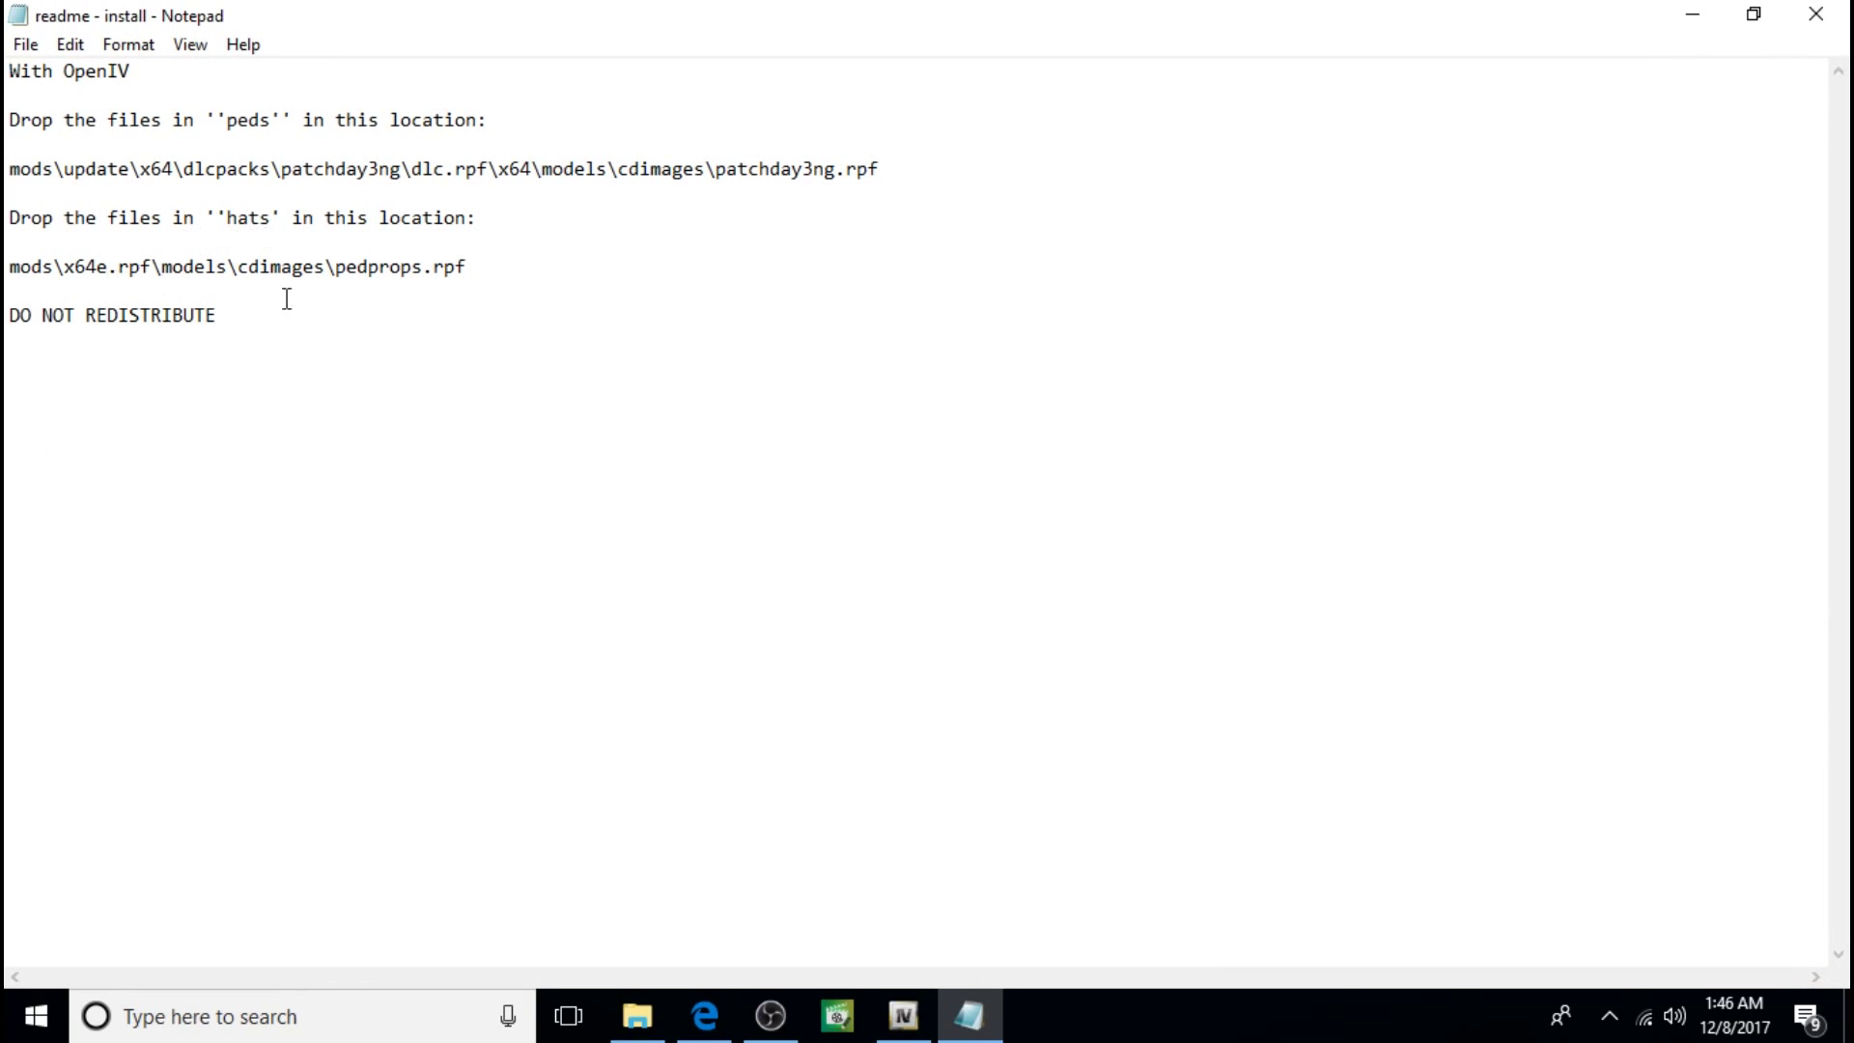
{"action": "left_click", "coordinate": [1815, 13]}
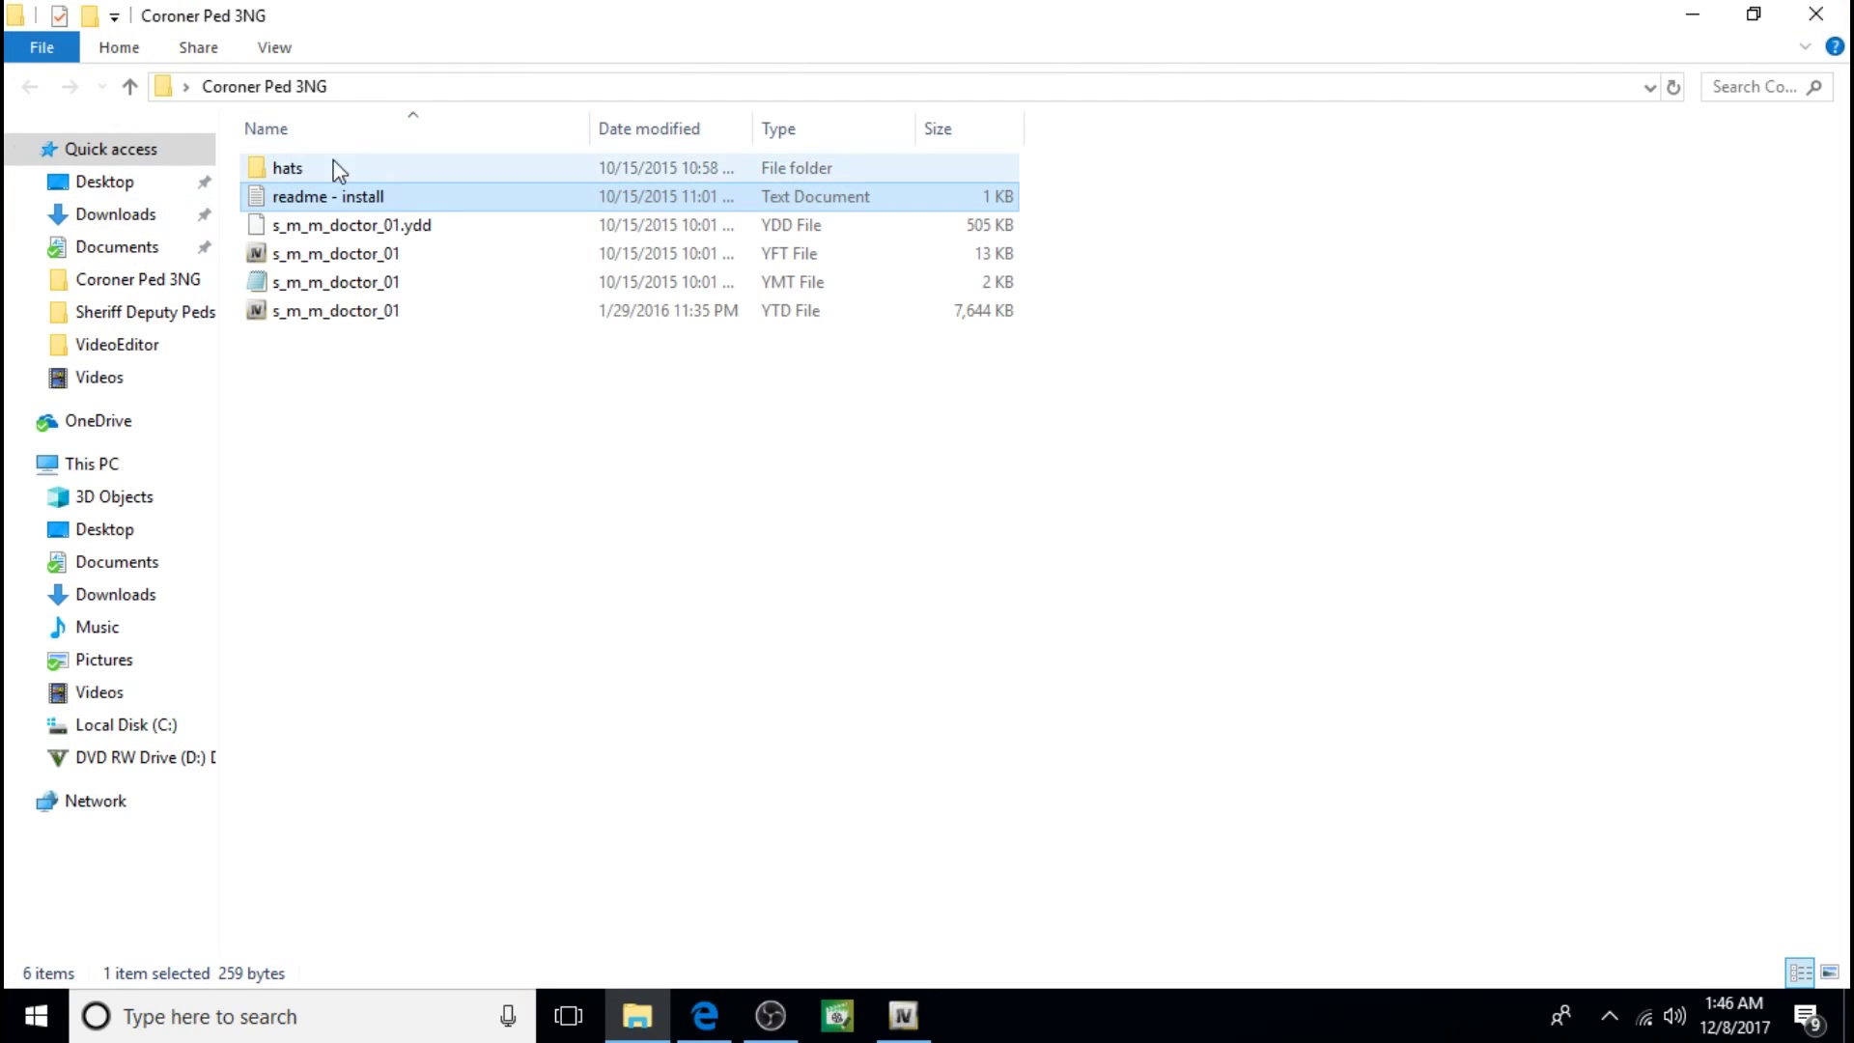
{"action": "left_click", "coordinate": [1817, 14]}
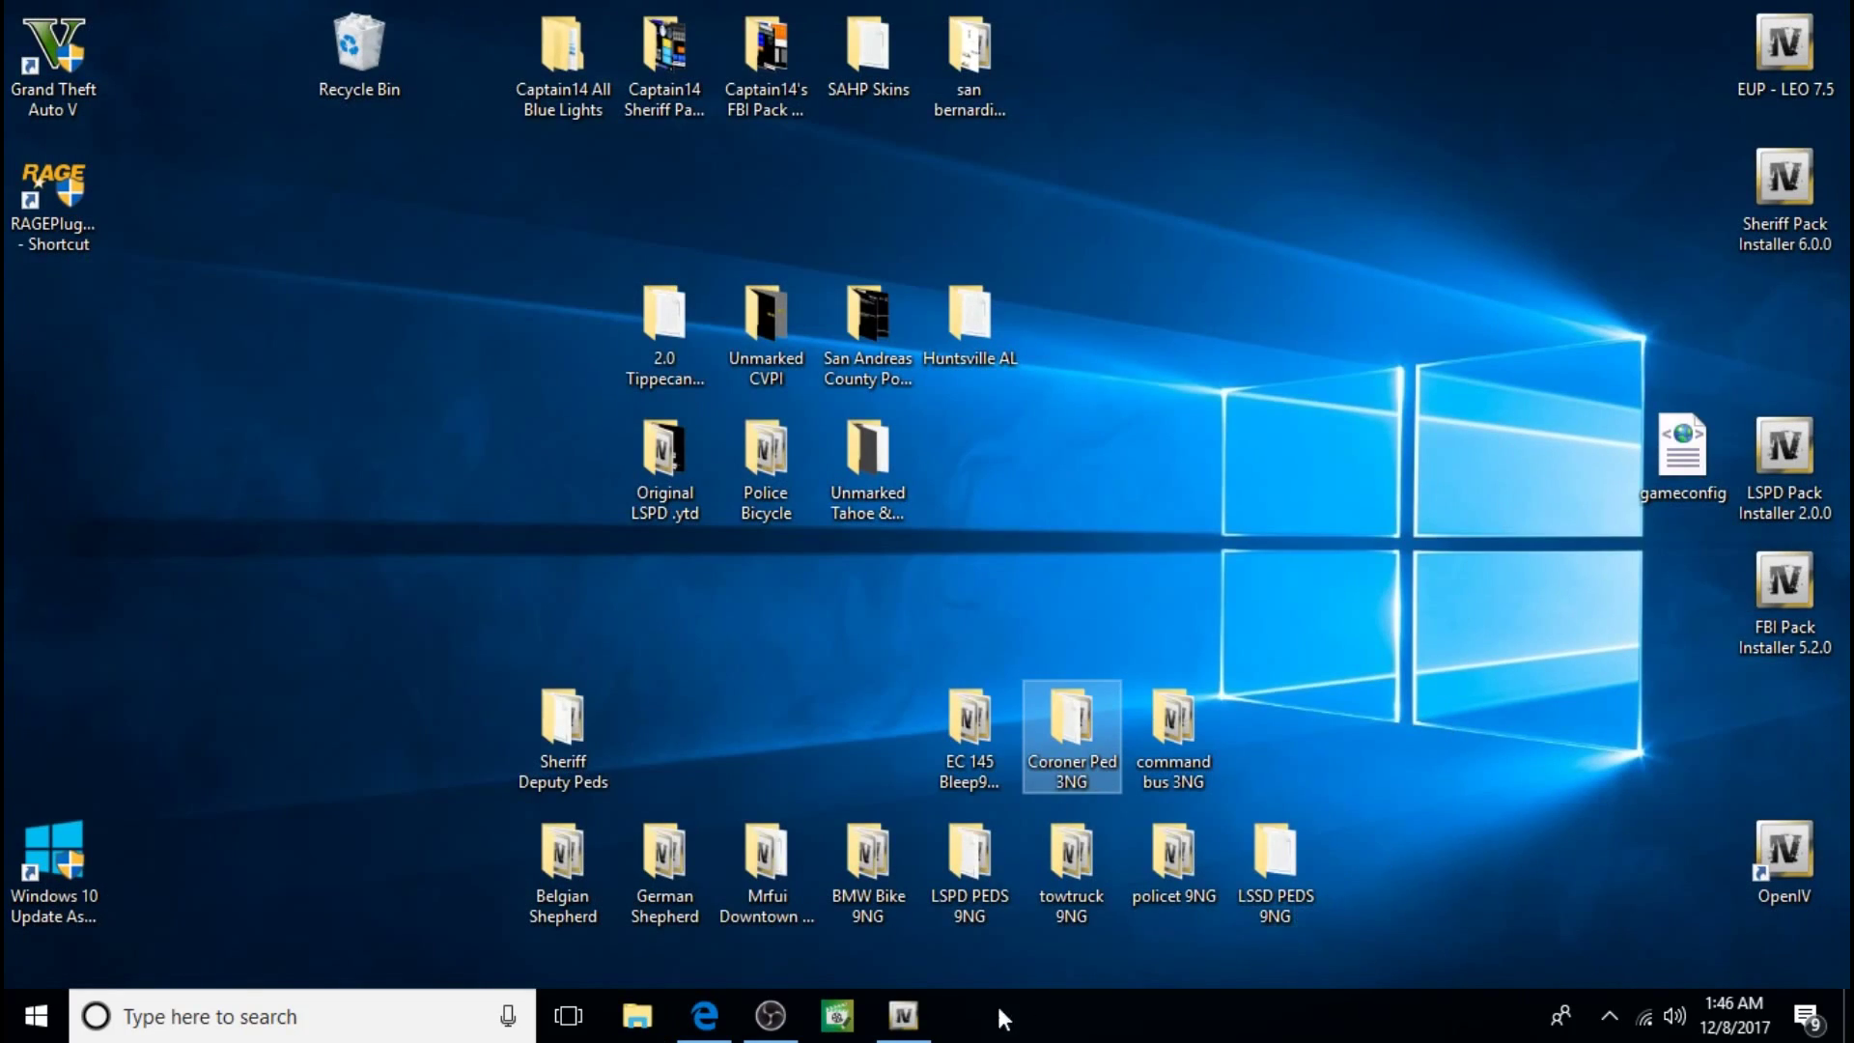
Step: Restore OpenIV and go from mods into x64e.rpf > models > cdimages to open pedprops.rpf
{"action": "left_click", "coordinate": [903, 1015]}
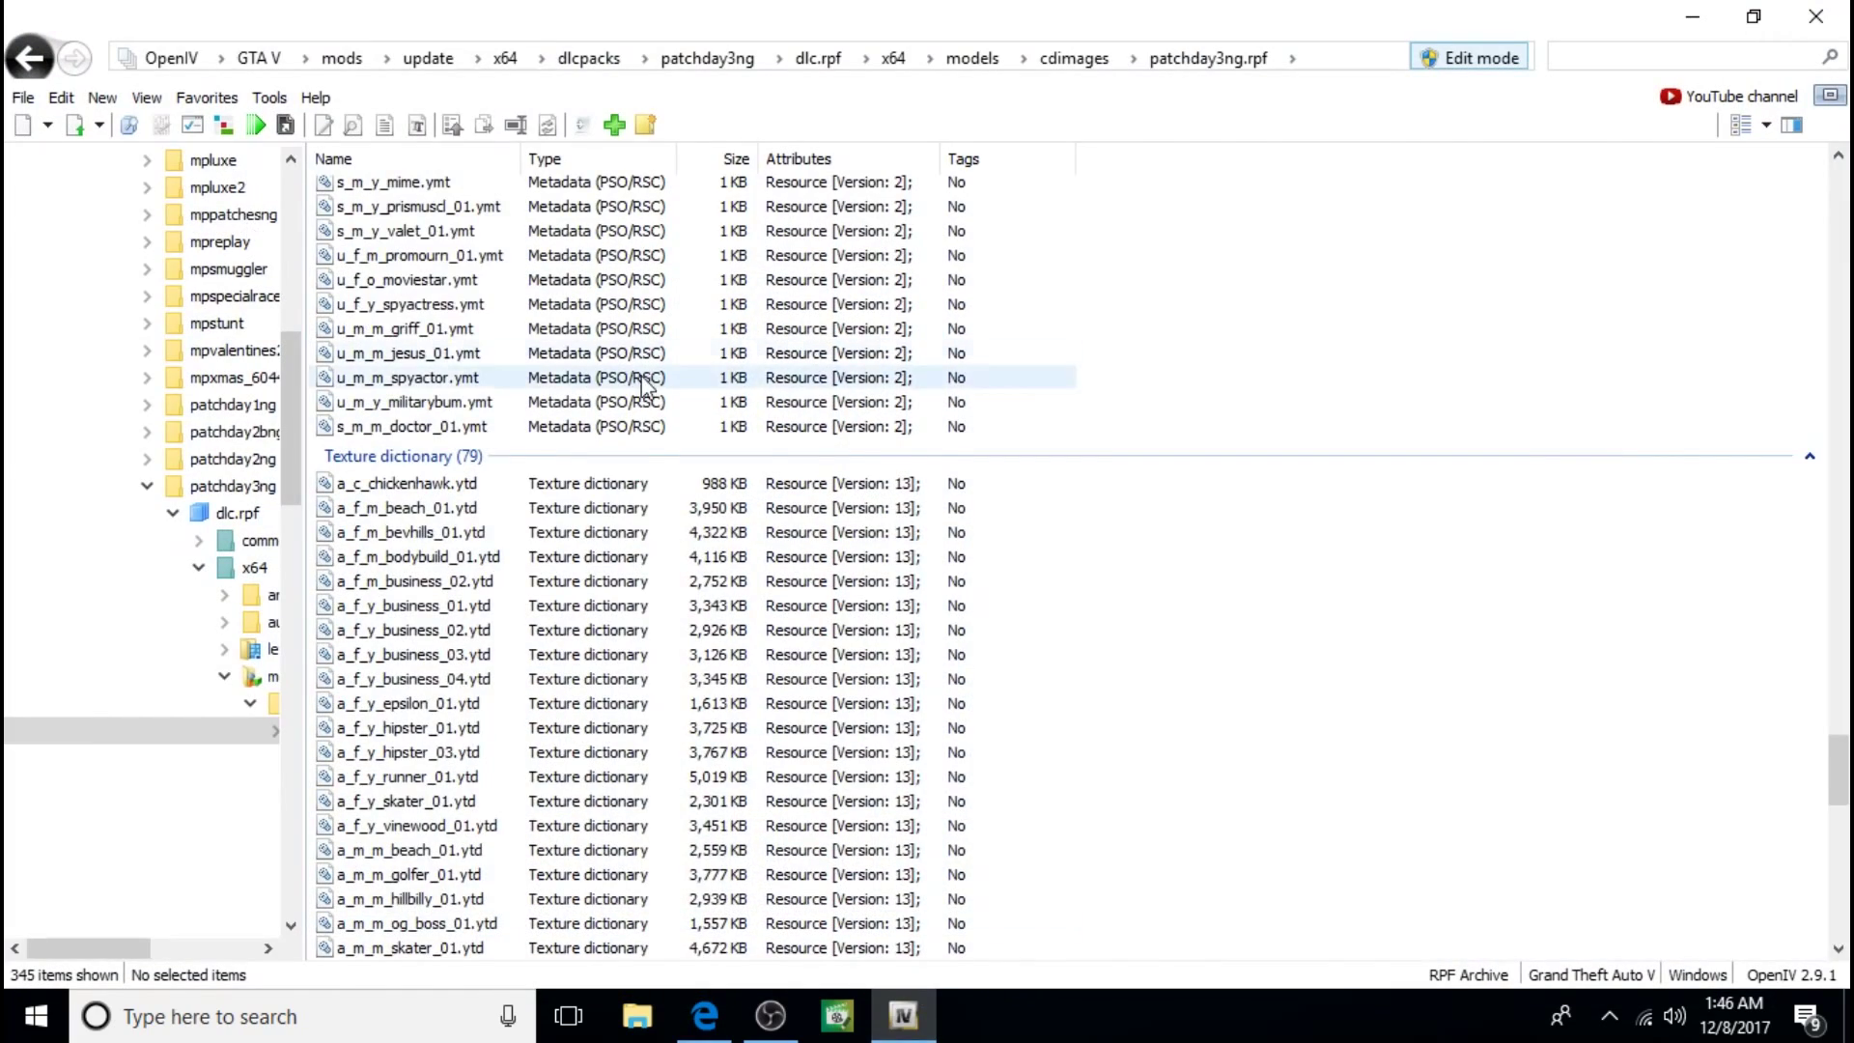
{"action": "scroll", "coordinate": [642, 384], "scroll_direction": "up", "scroll_amount": 20}
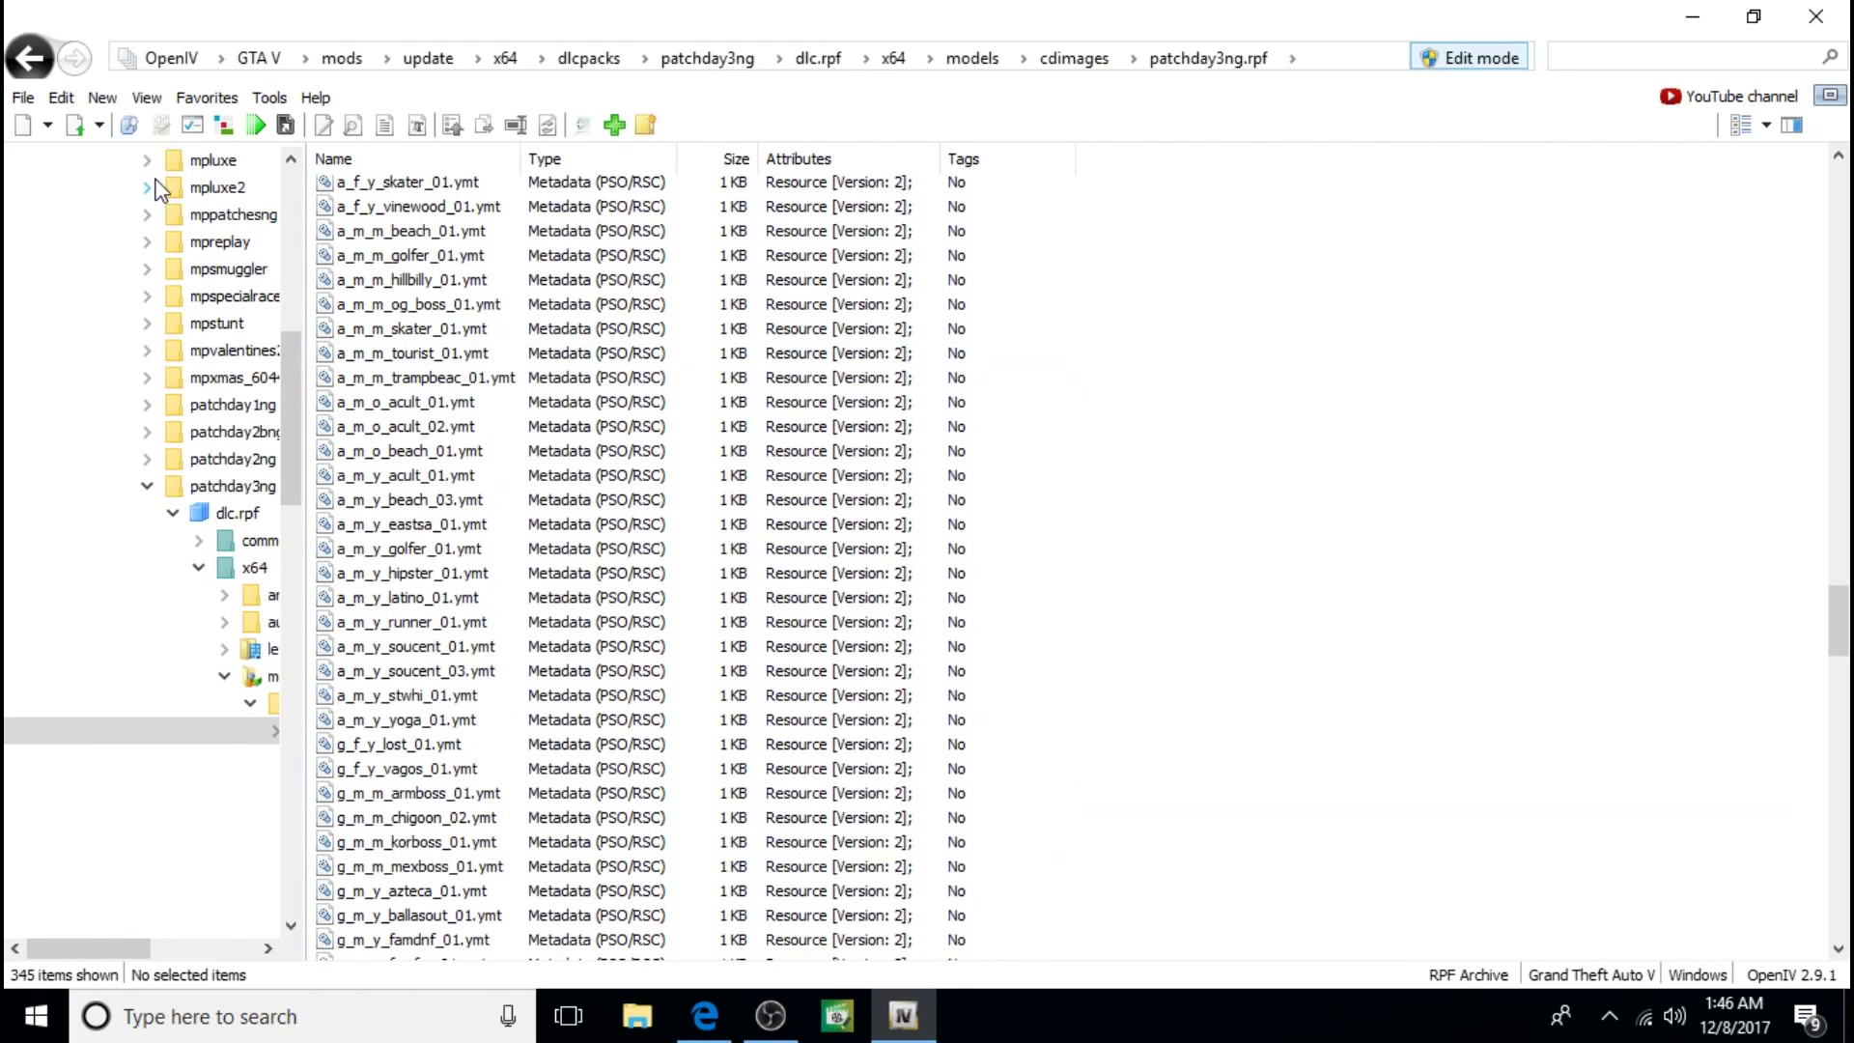
{"action": "scroll", "coordinate": [193, 208], "scroll_direction": "up", "scroll_amount": 9}
{"action": "left_click", "coordinate": [108, 378]}
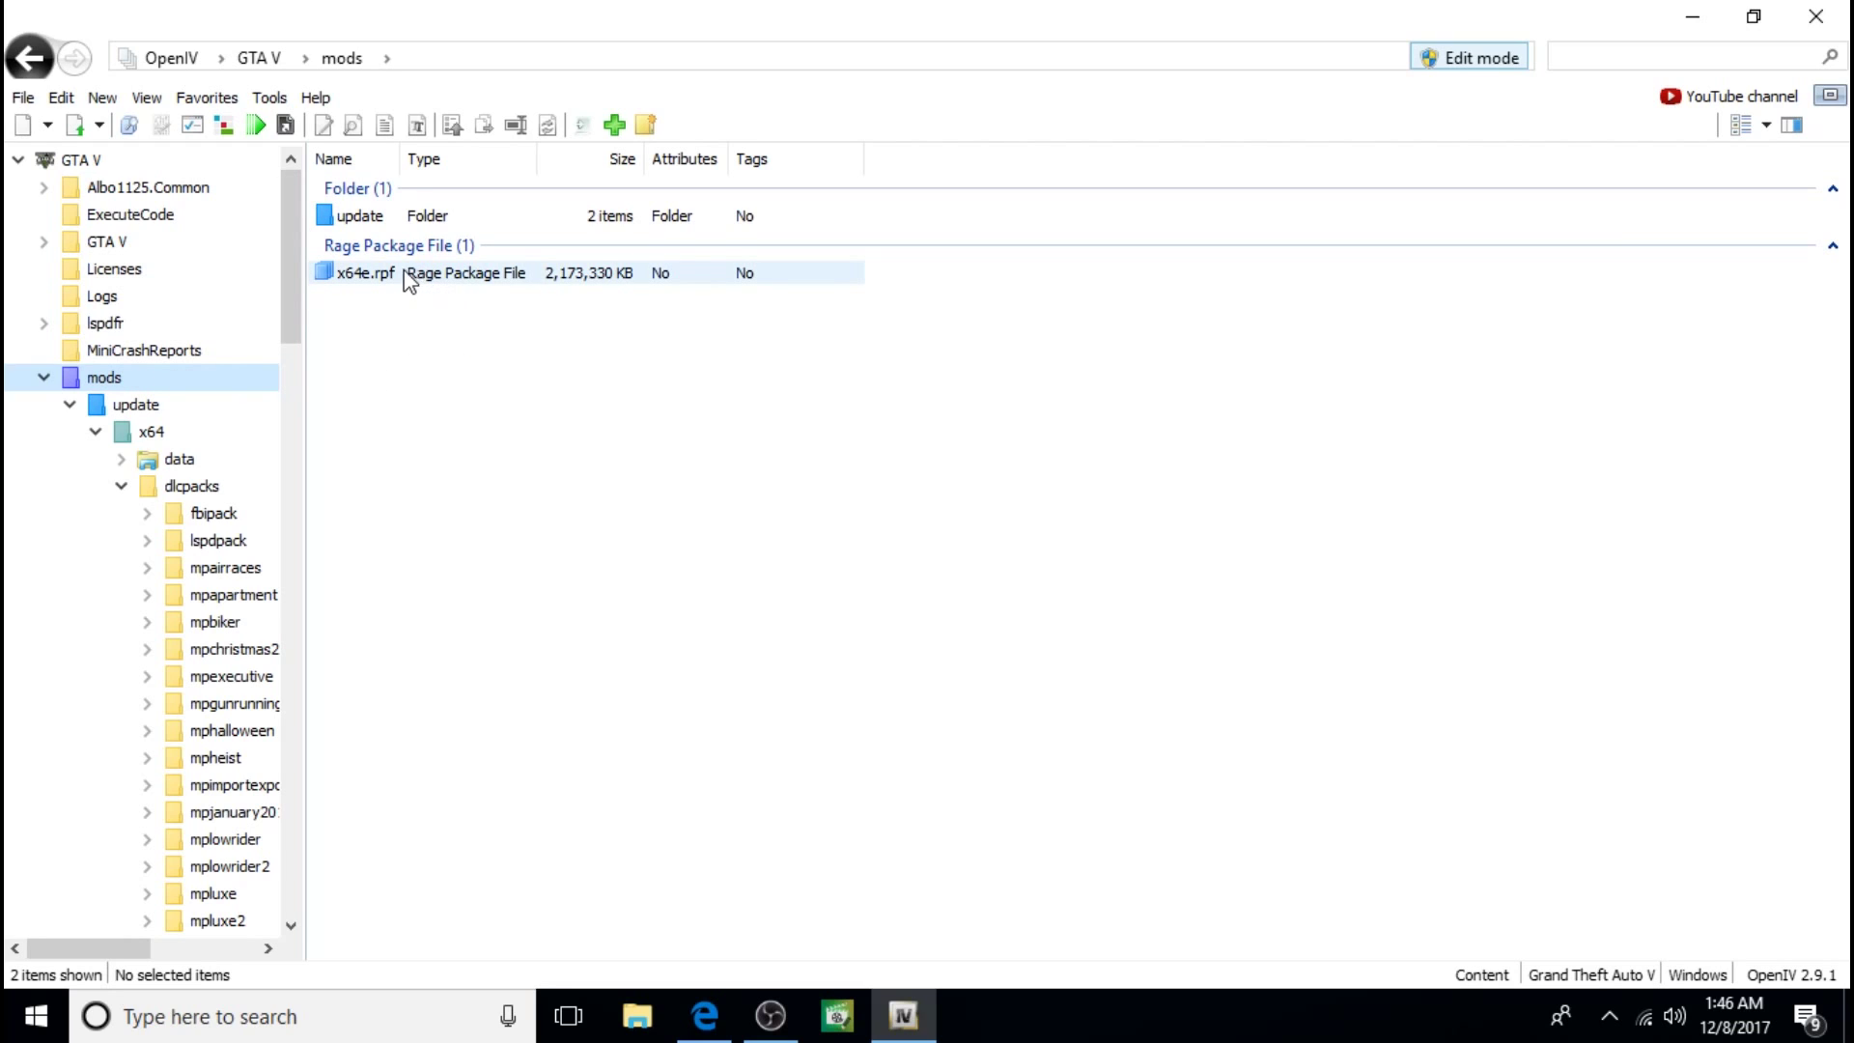
{"action": "double_click", "coordinate": [367, 274]}
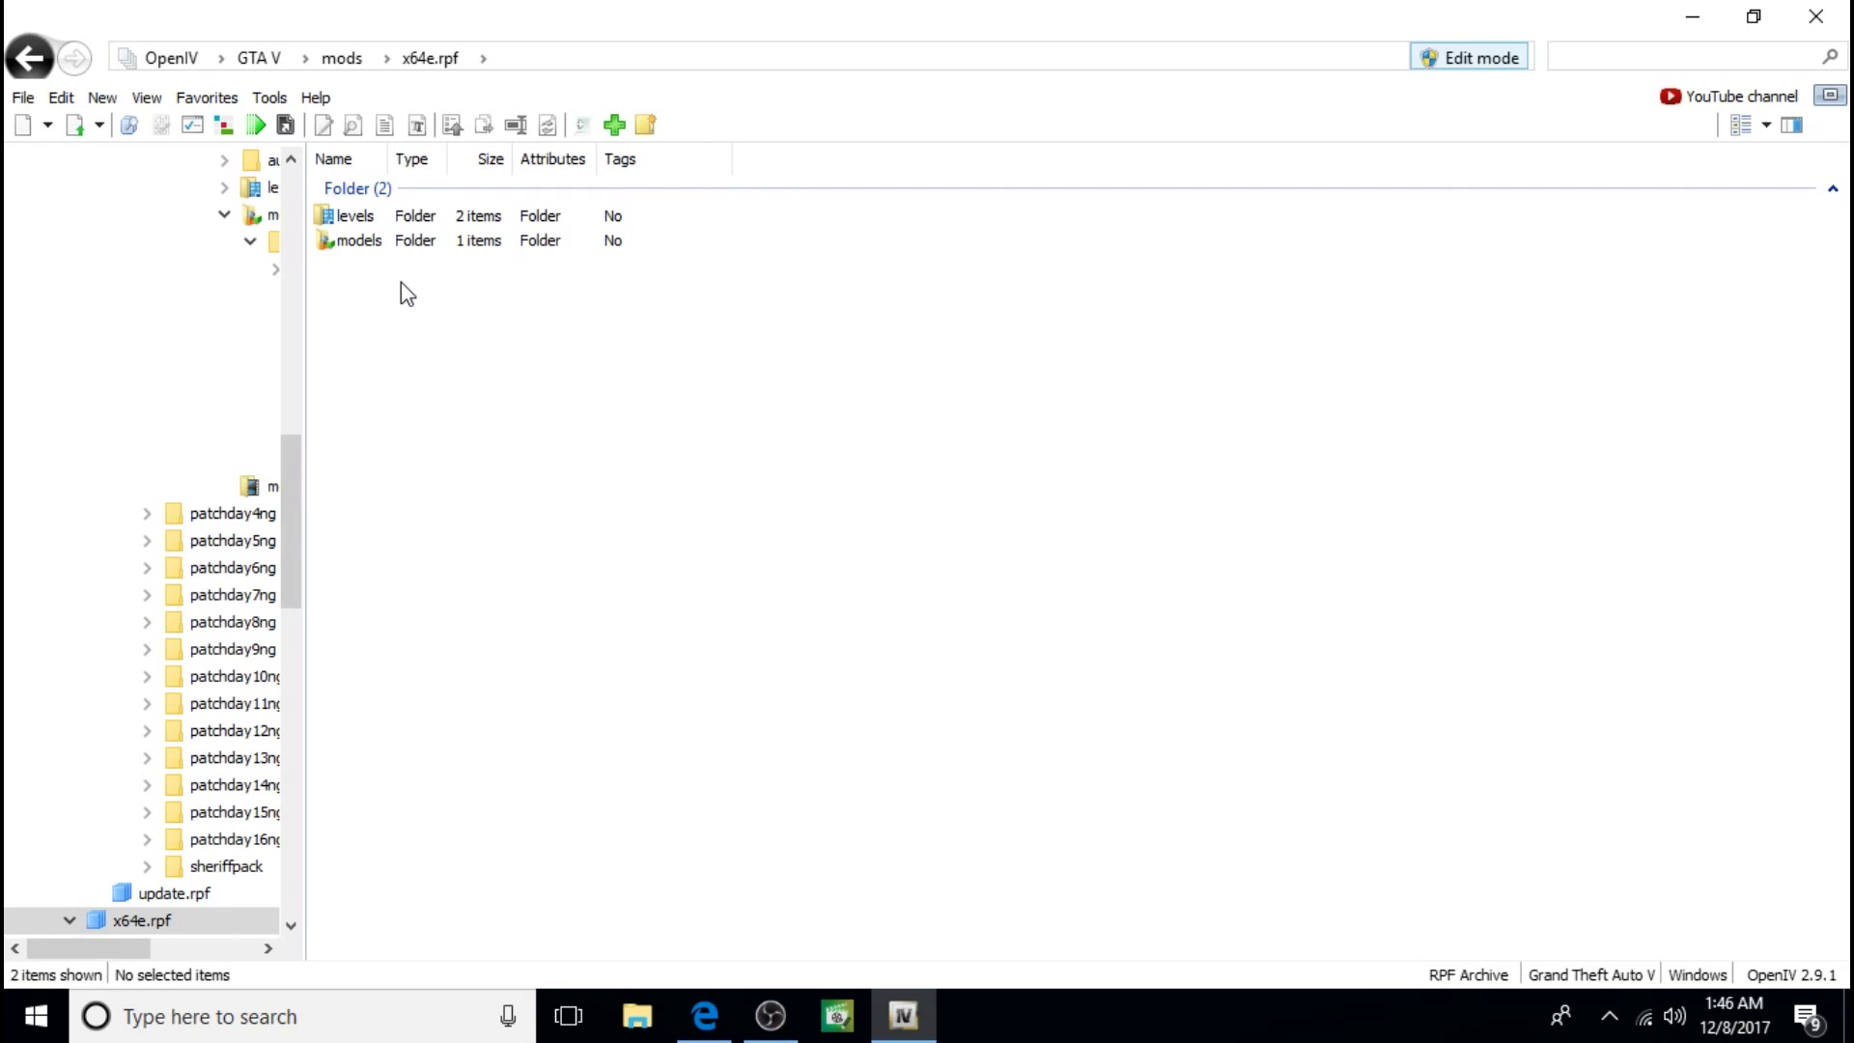
{"action": "double_click", "coordinate": [402, 241]}
{"action": "double_click", "coordinate": [404, 221]}
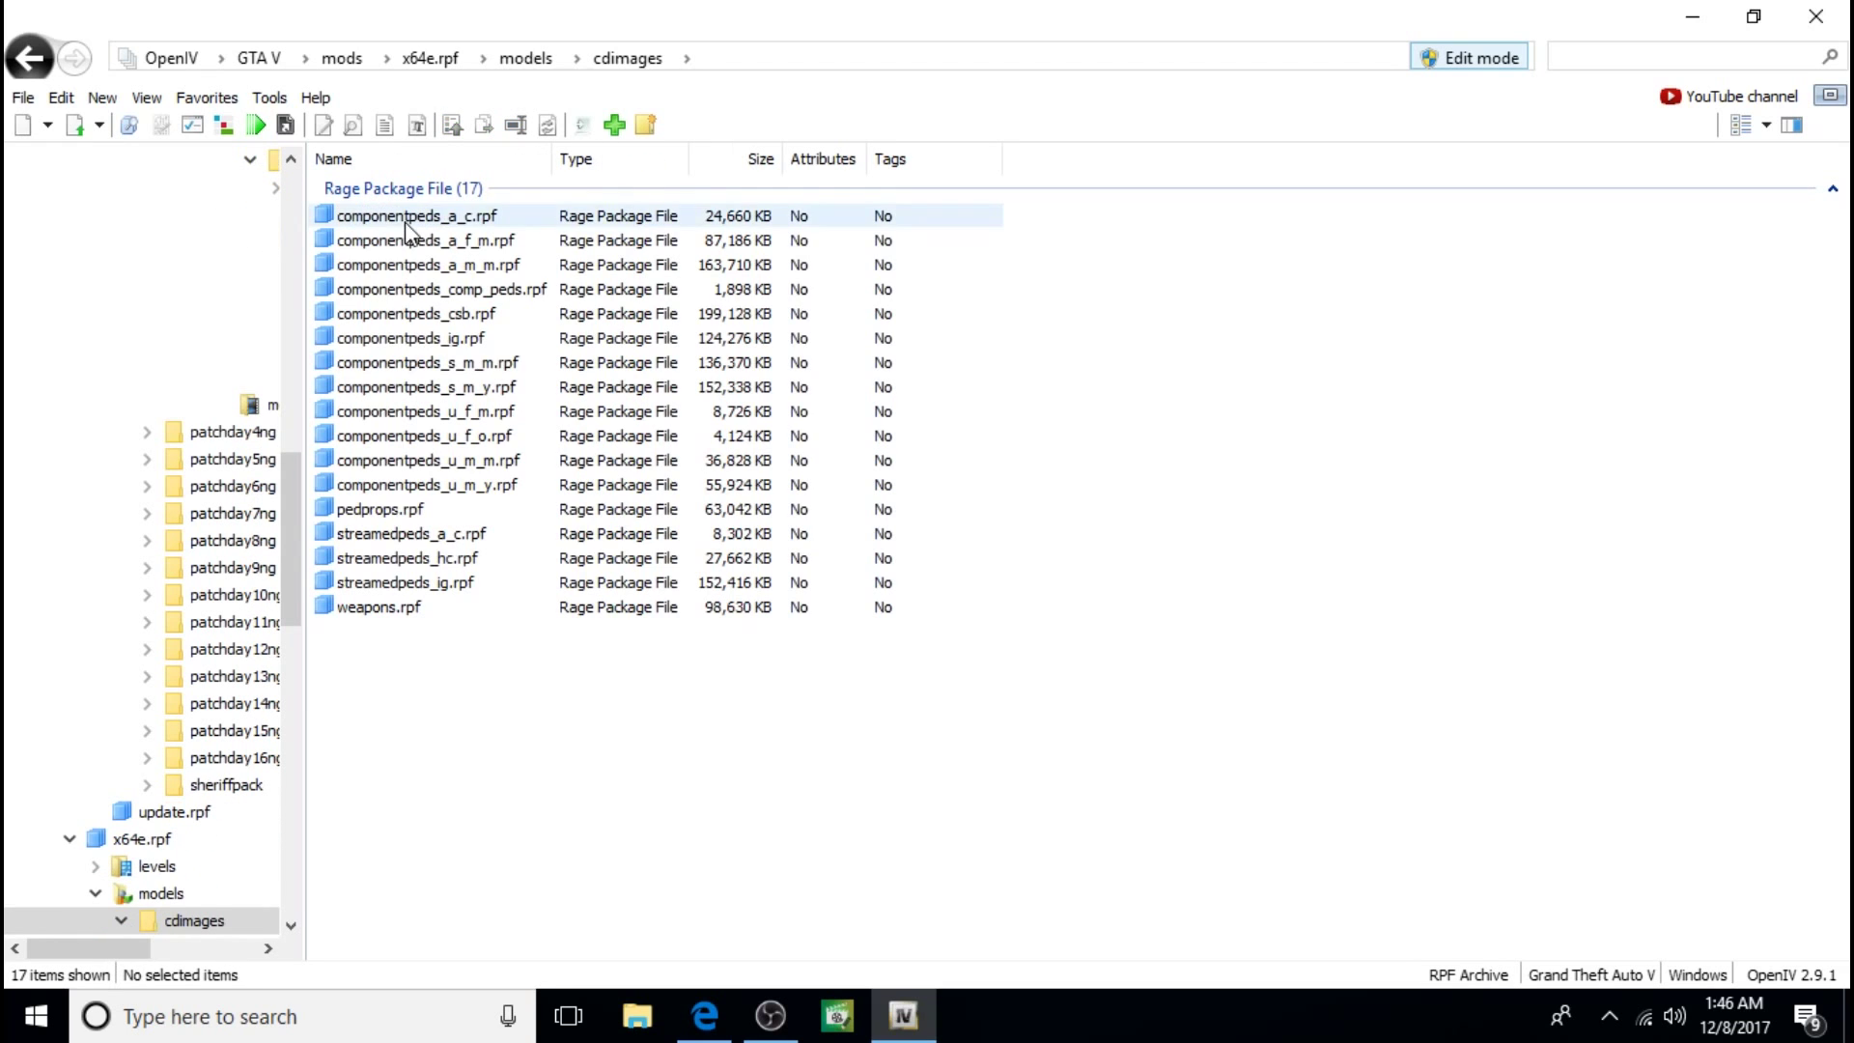
{"action": "double_click", "coordinate": [450, 510]}
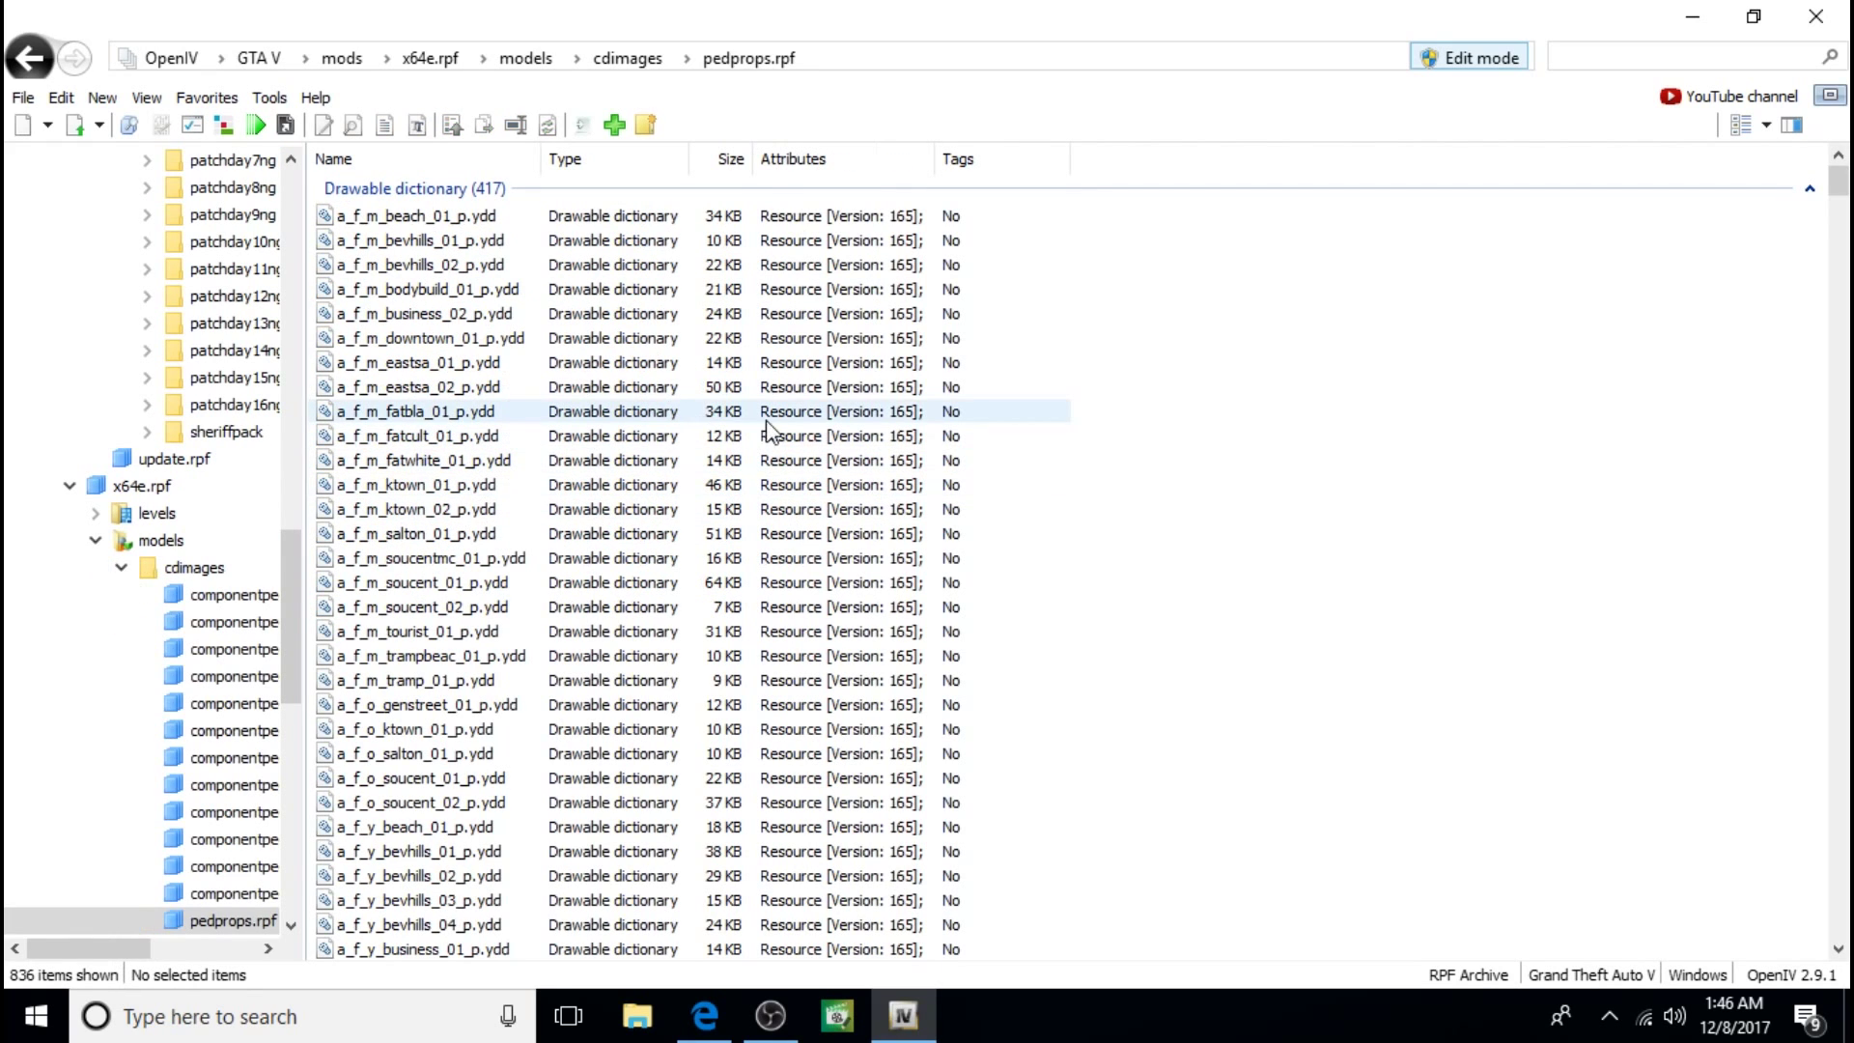
{"action": "scroll", "coordinate": [712, 340], "scroll_direction": "down", "scroll_amount": 20}
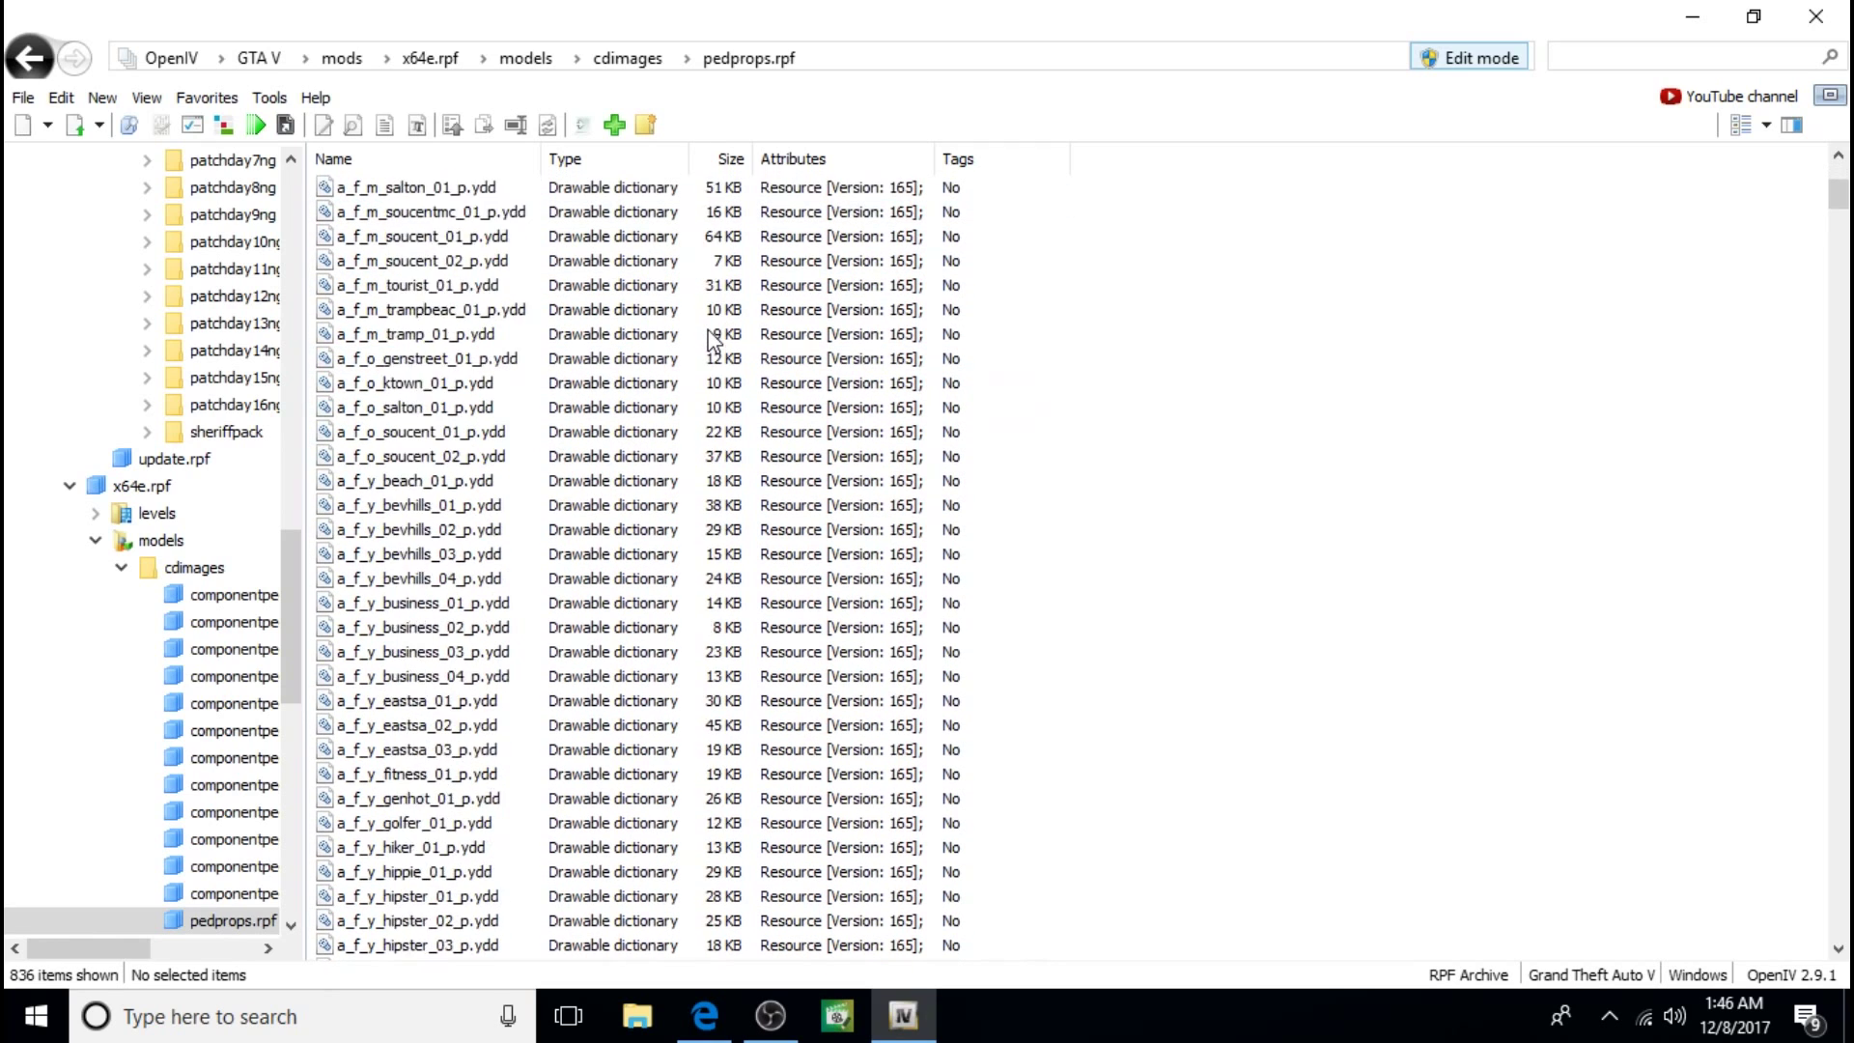
Step: Permanently delete the s_m_m_doctor_01_p.ydd hat model from pedprops.rpf
{"action": "left_click", "coordinate": [433, 770]}
{"action": "right_click", "coordinate": [433, 769]}
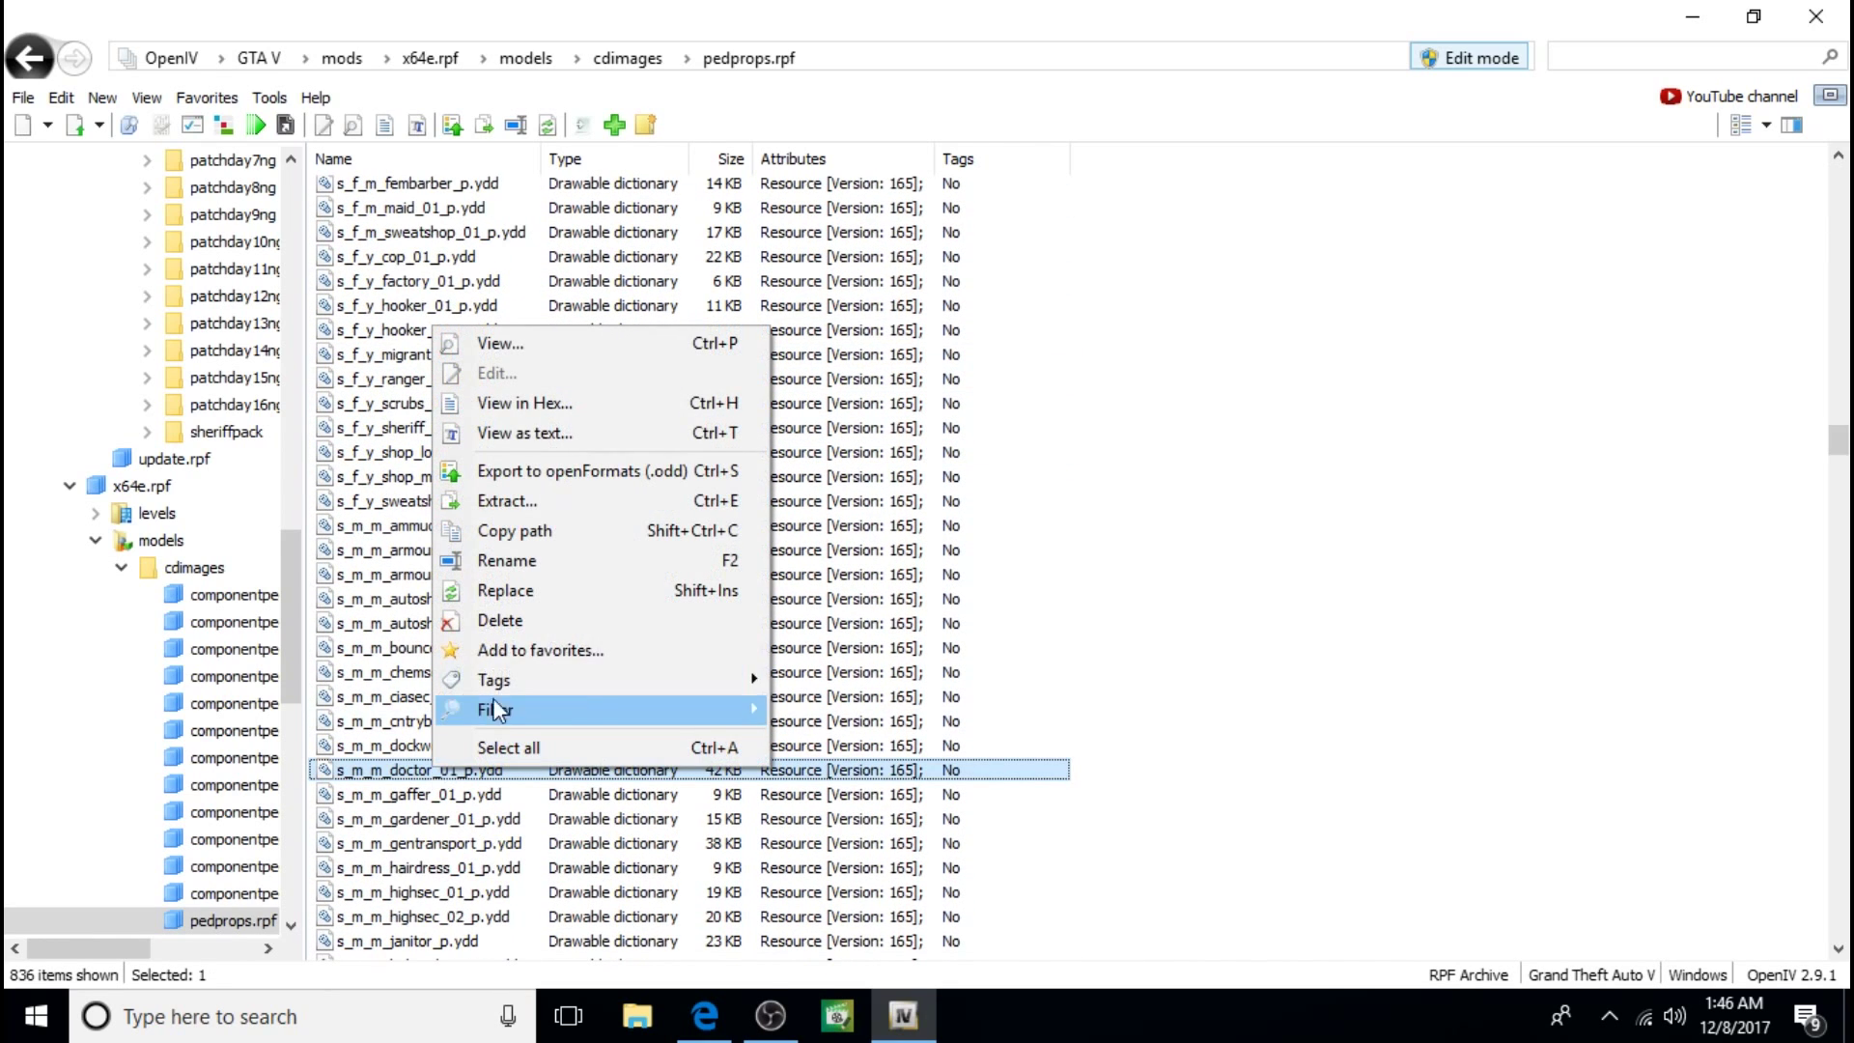
{"action": "left_click", "coordinate": [514, 618]}
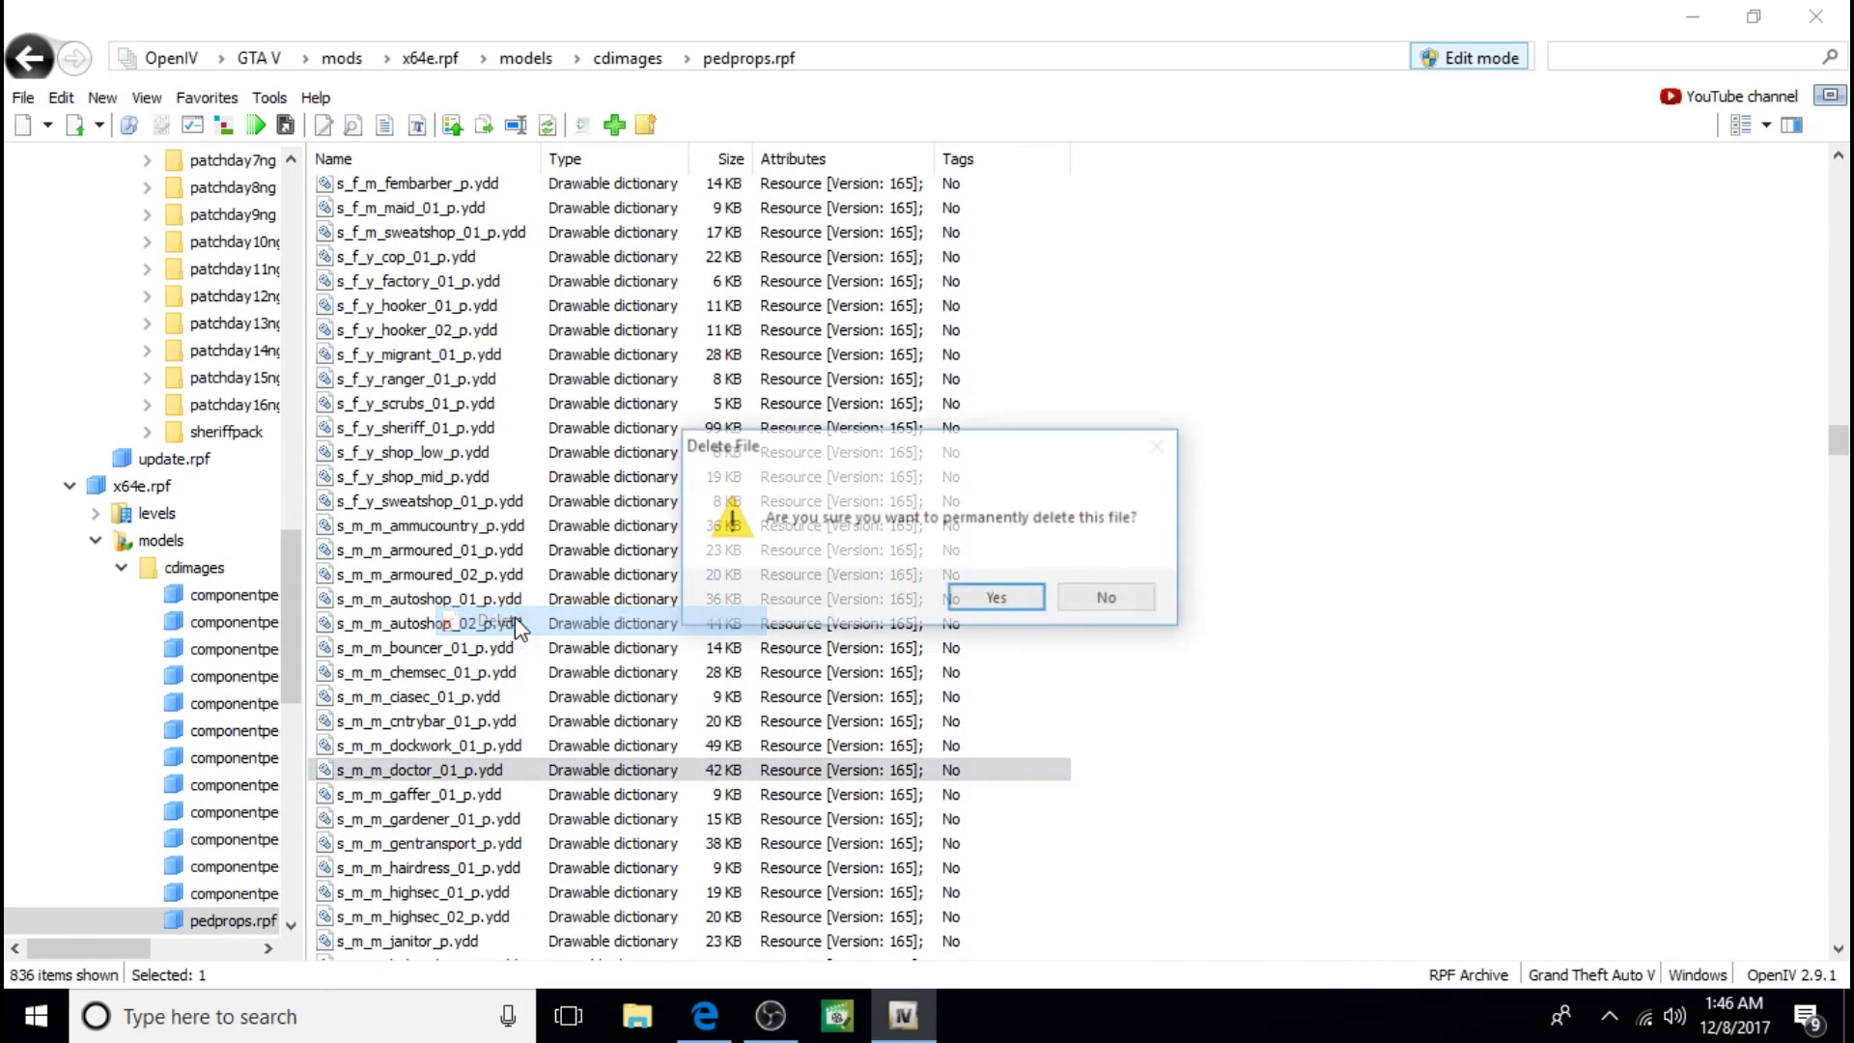
{"action": "left_click", "coordinate": [996, 600]}
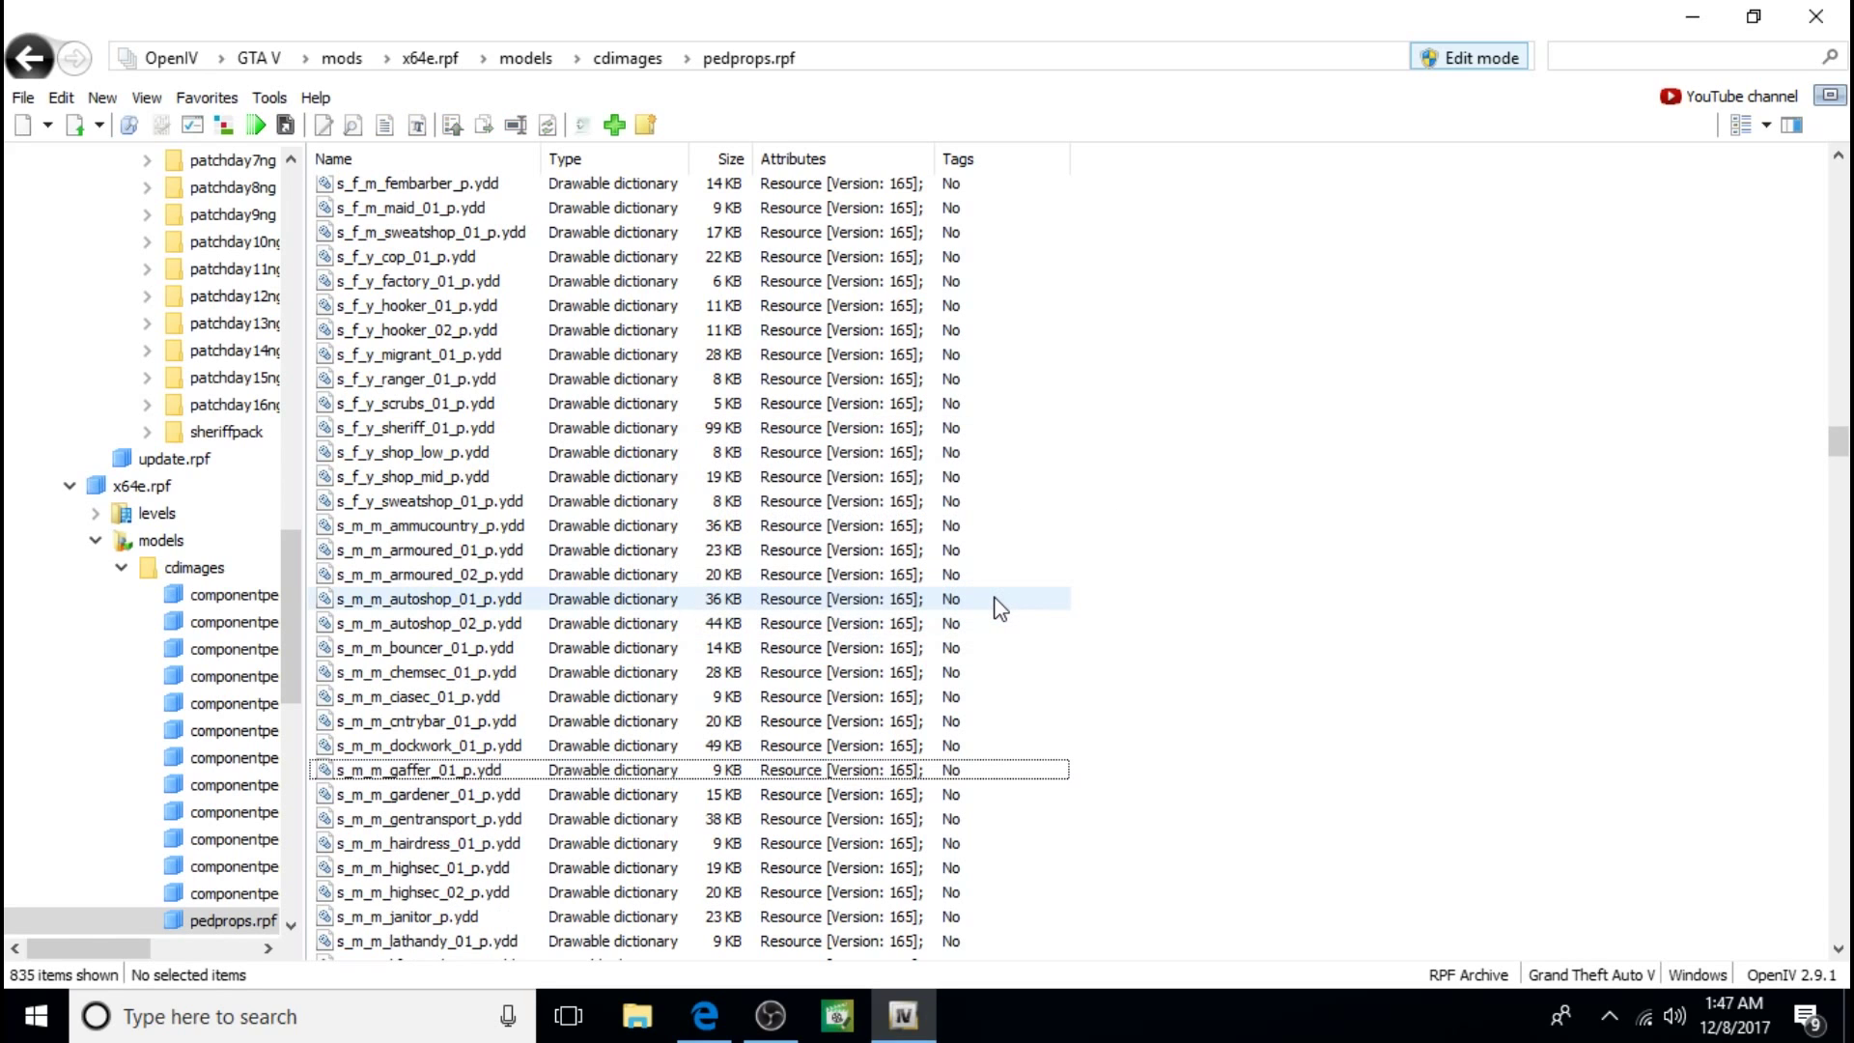
Step: Find and permanently delete the 180 KB s_m_m_doctor_01_p.ytd hat texture
{"action": "scroll", "coordinate": [995, 596], "scroll_direction": "down", "scroll_amount": 16}
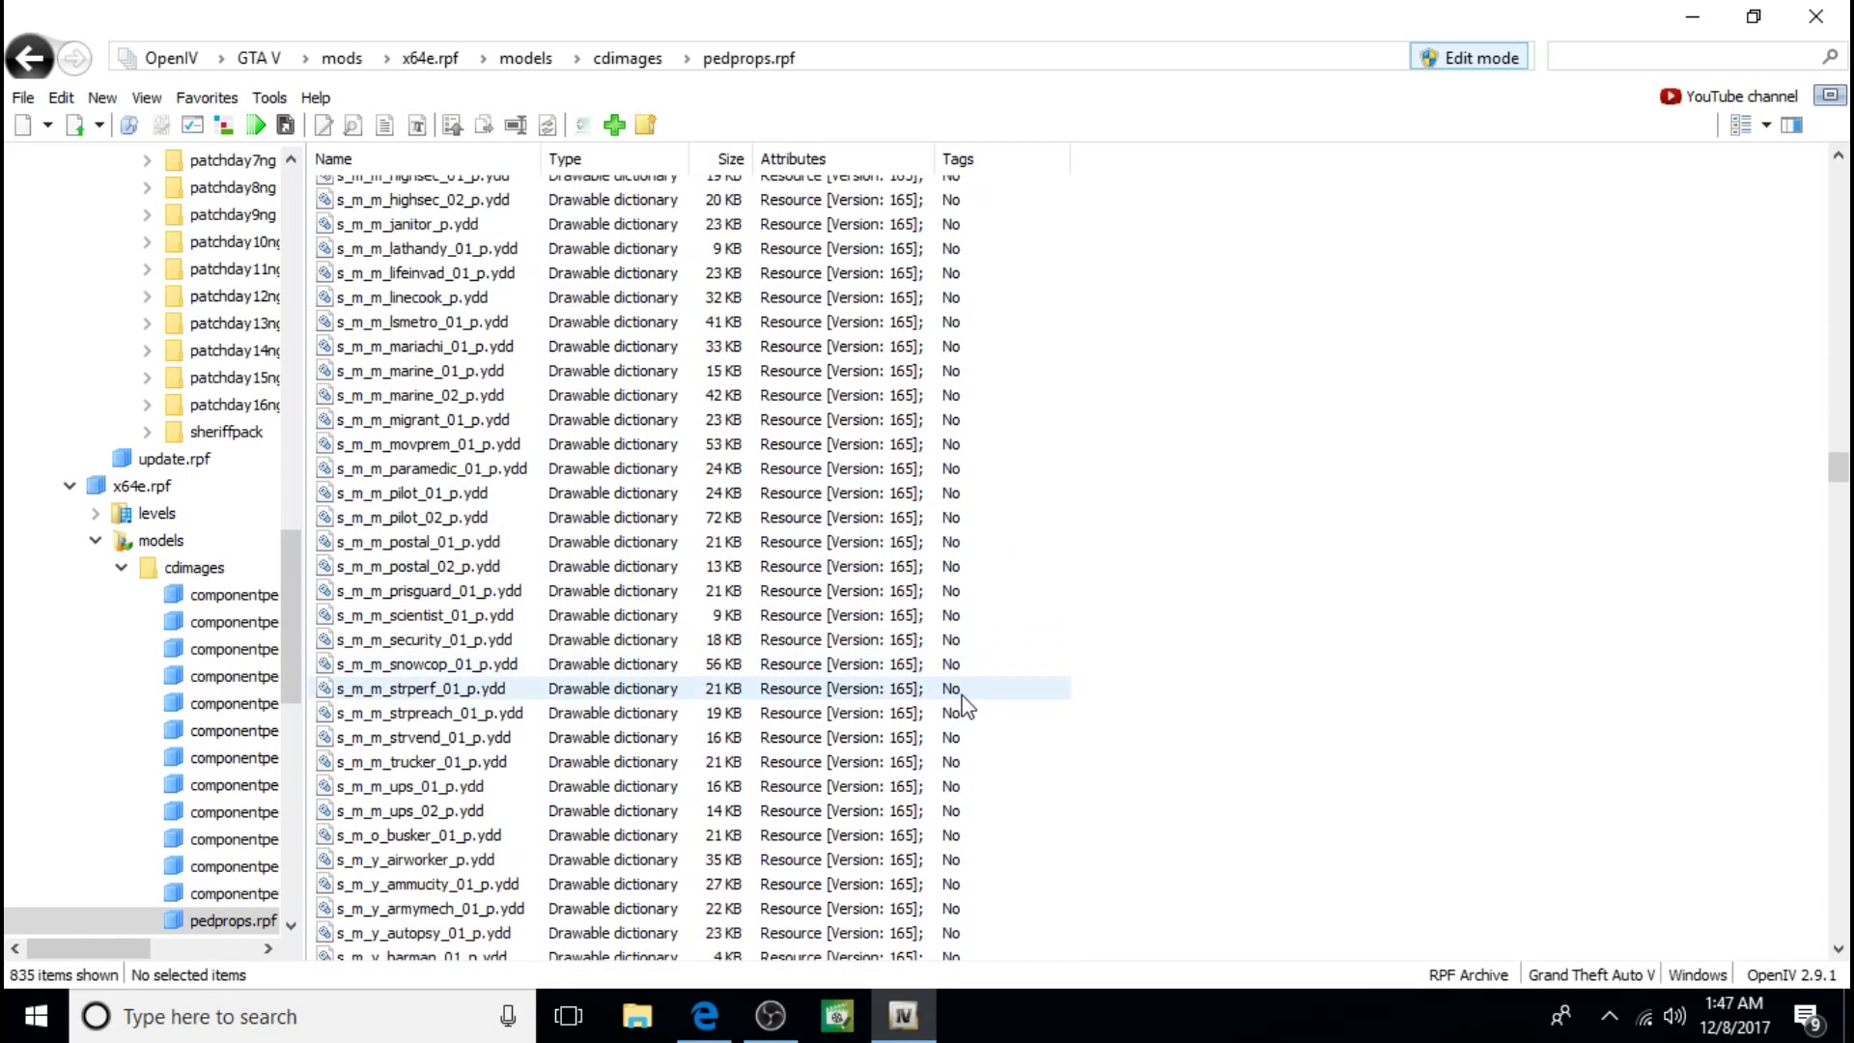
{"action": "scroll", "coordinate": [965, 703], "scroll_direction": "down", "scroll_amount": 20}
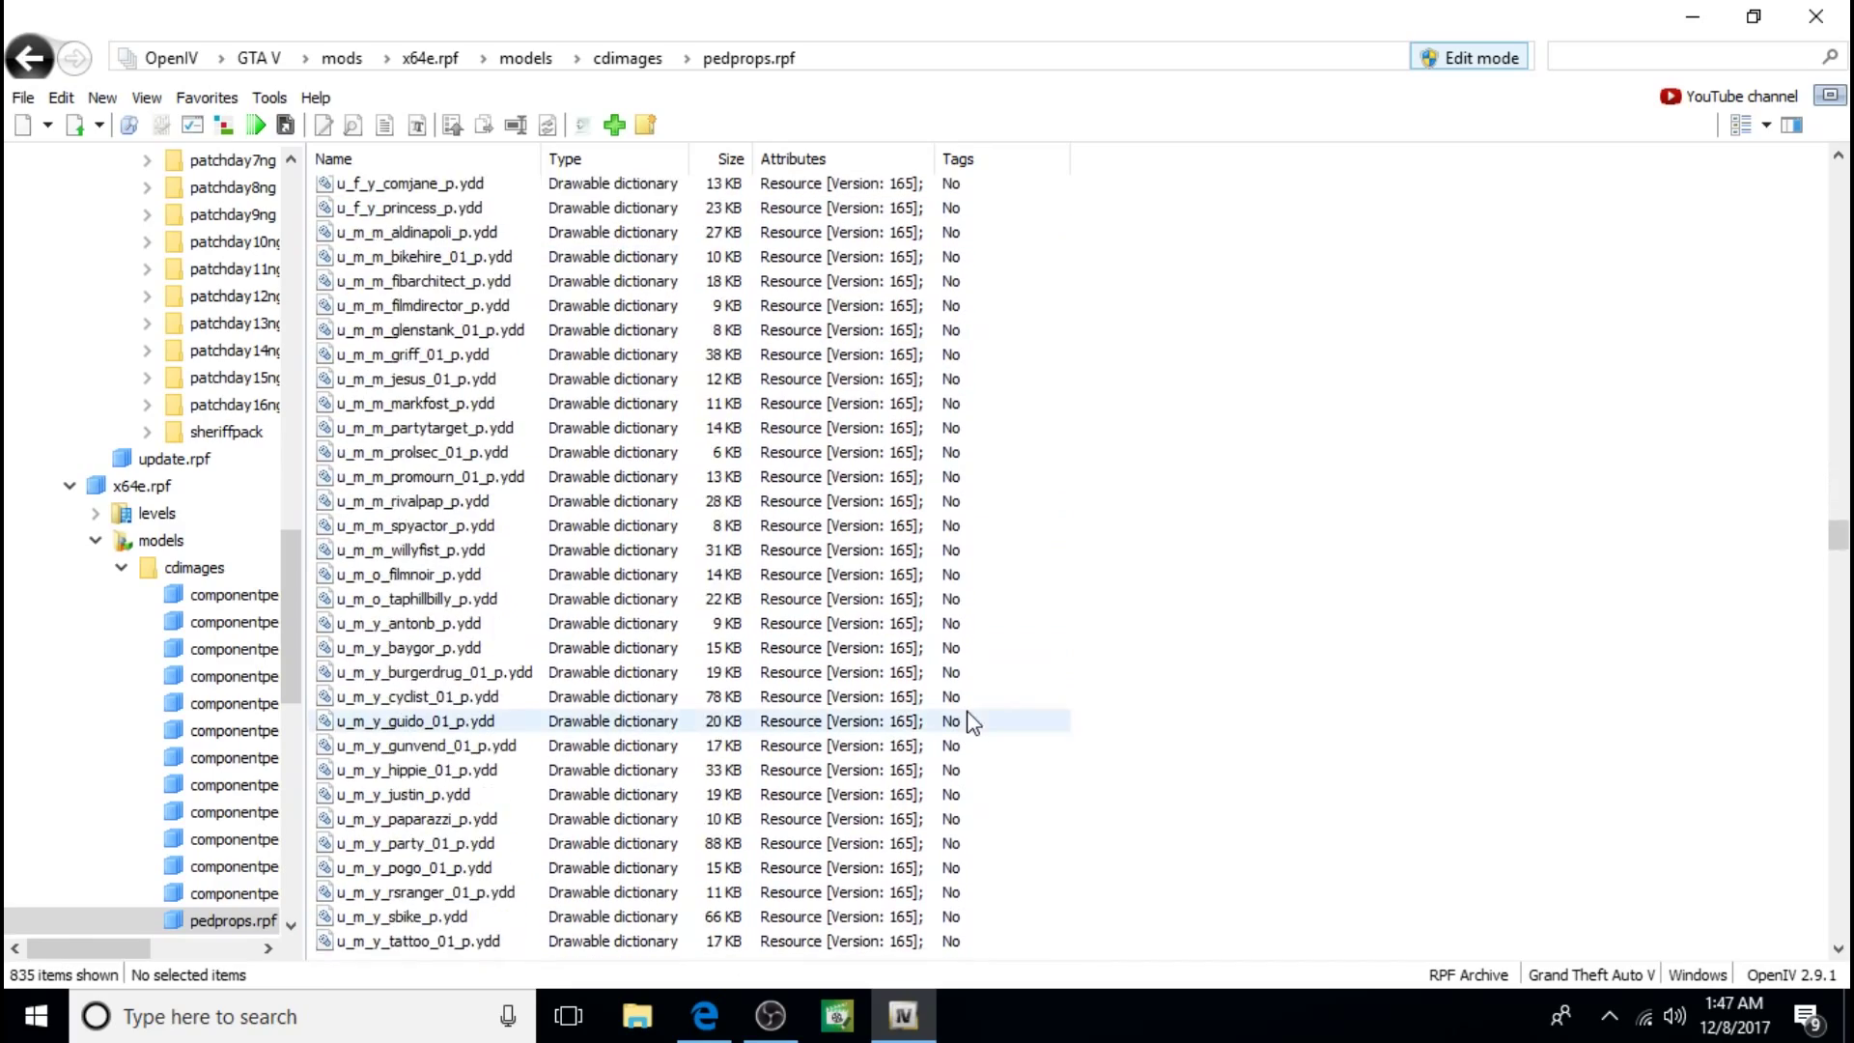
{"action": "scroll", "coordinate": [971, 723], "scroll_direction": "down", "scroll_amount": 20}
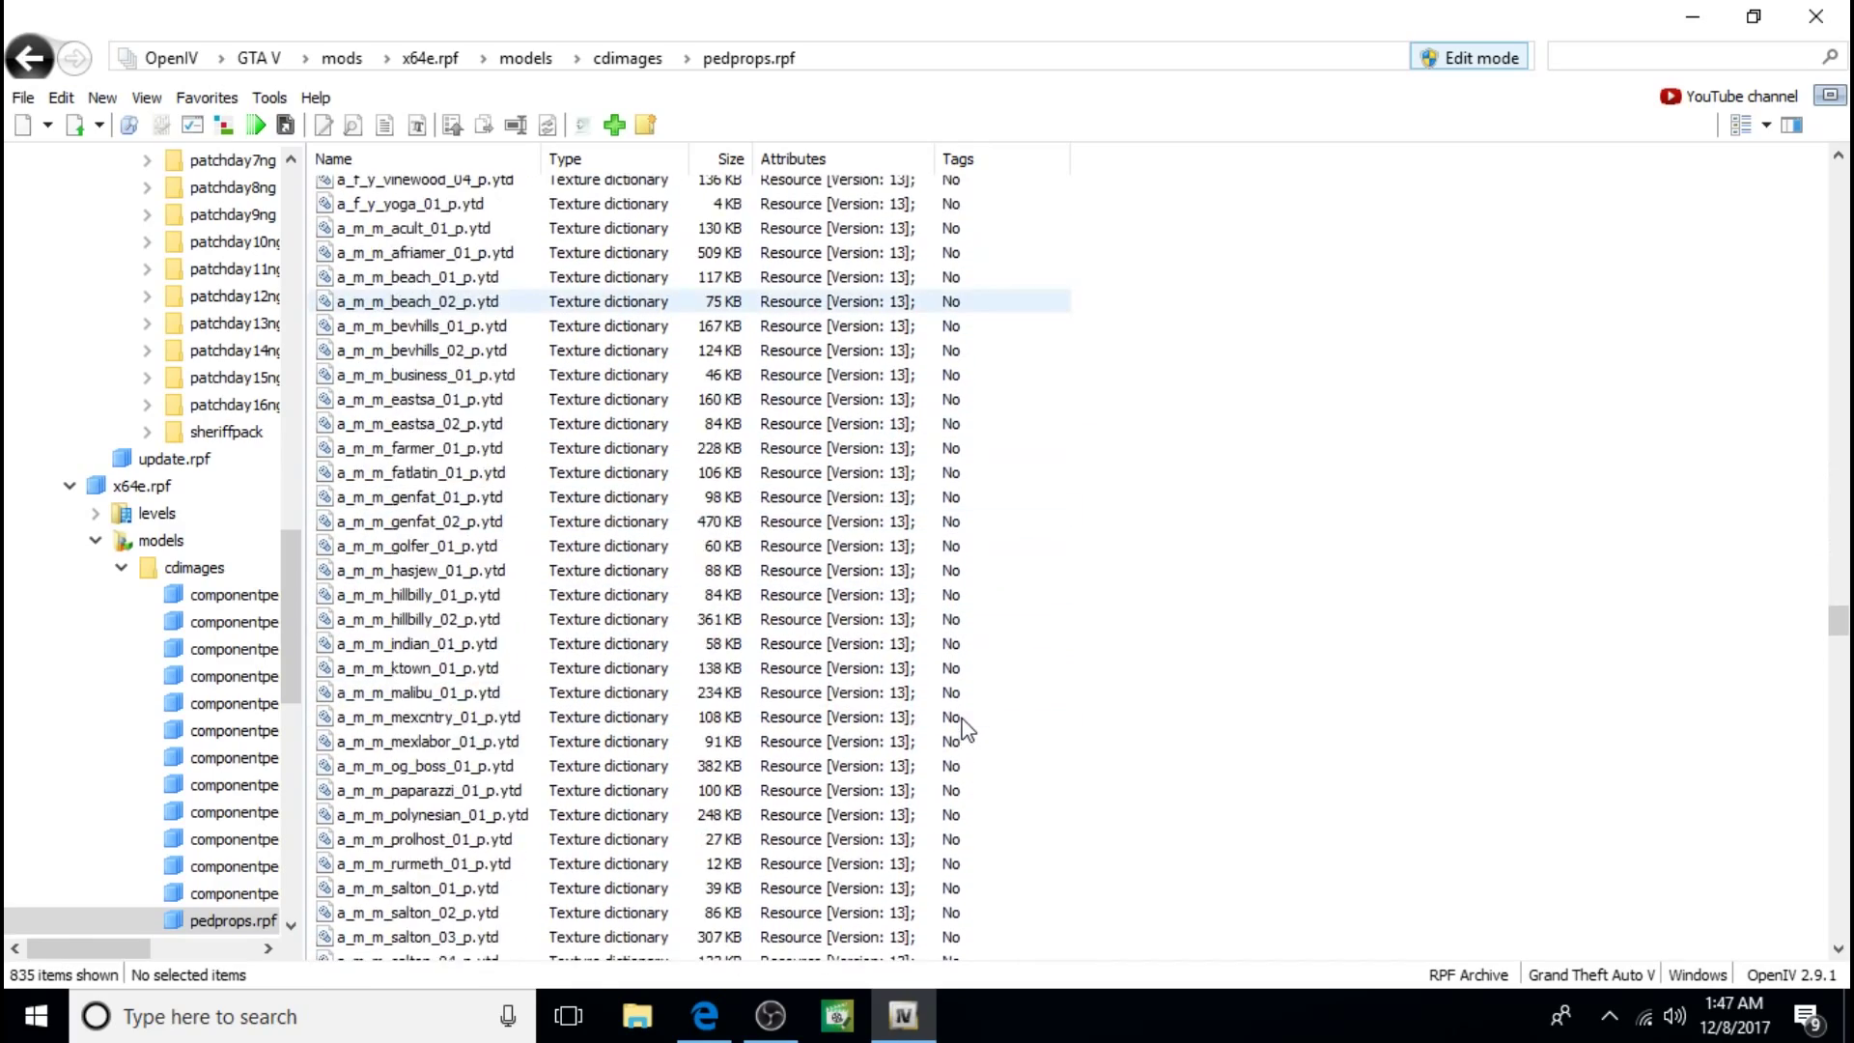
{"action": "scroll", "coordinate": [965, 730], "scroll_direction": "down", "scroll_amount": 20}
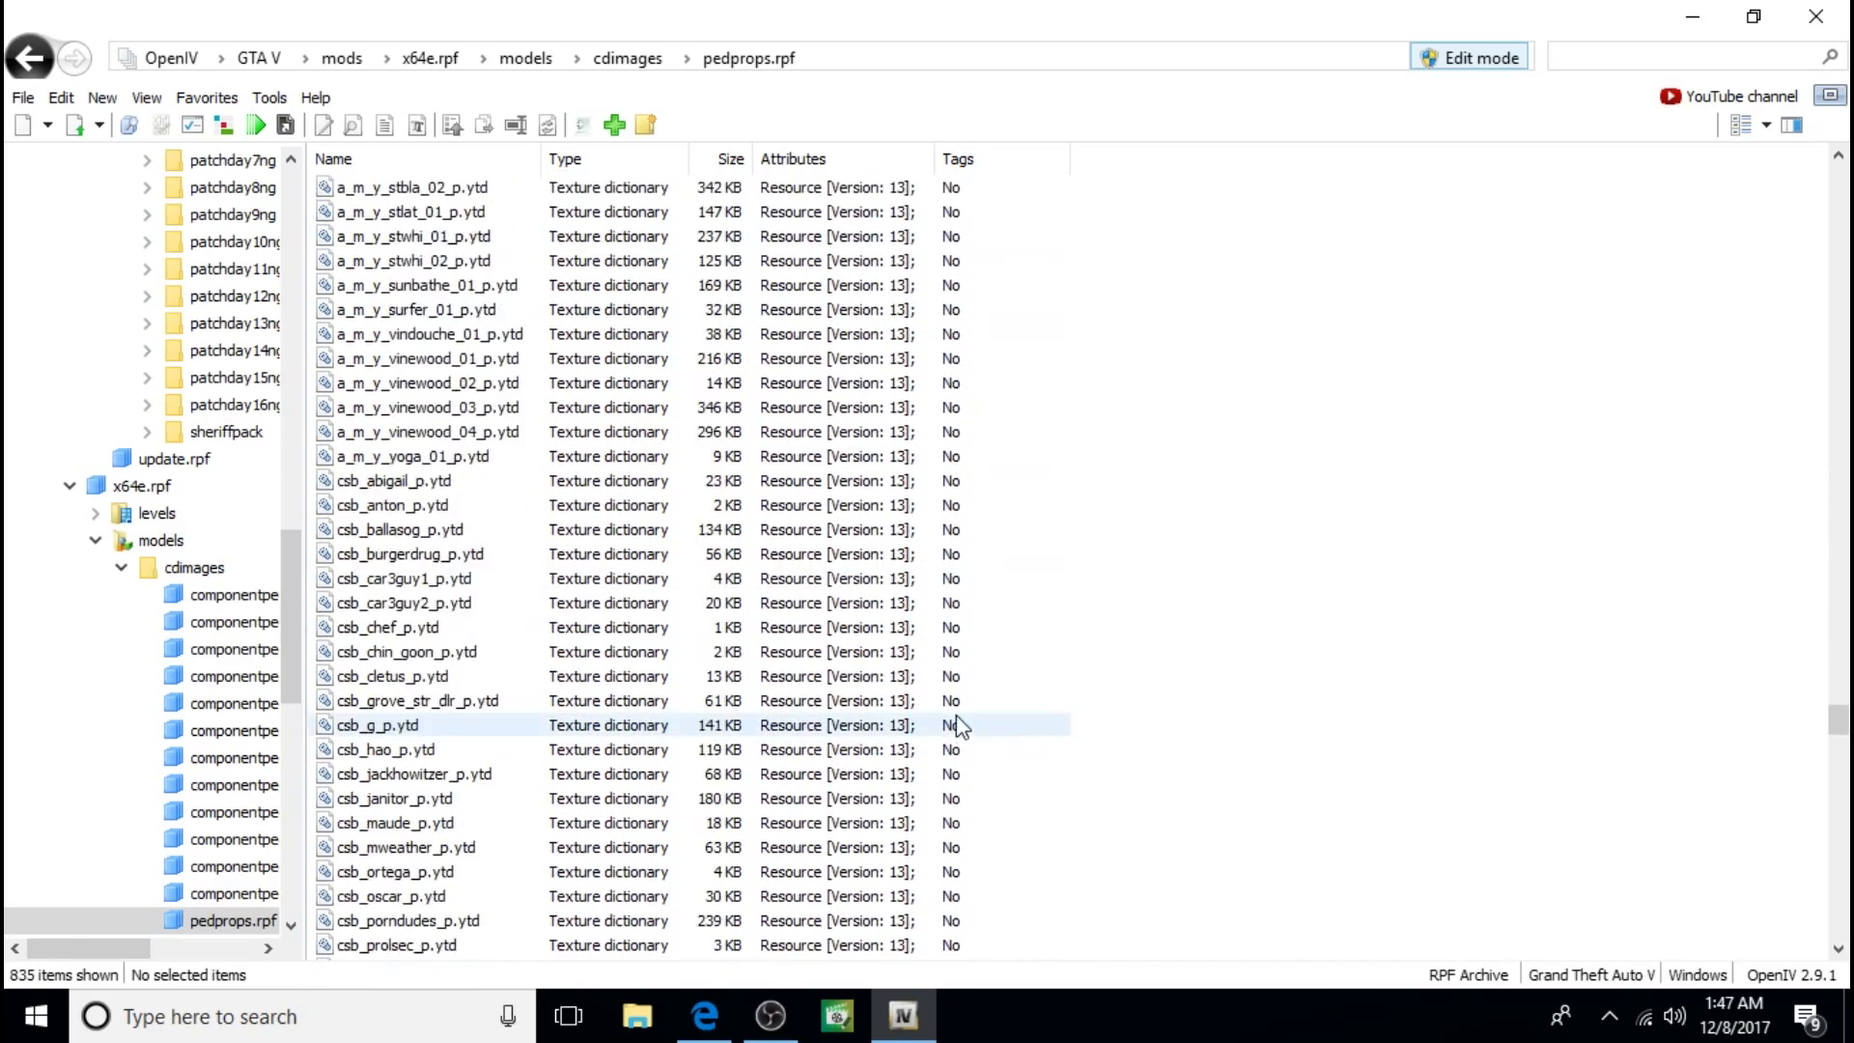
{"action": "scroll", "coordinate": [954, 724], "scroll_direction": "down", "scroll_amount": 20}
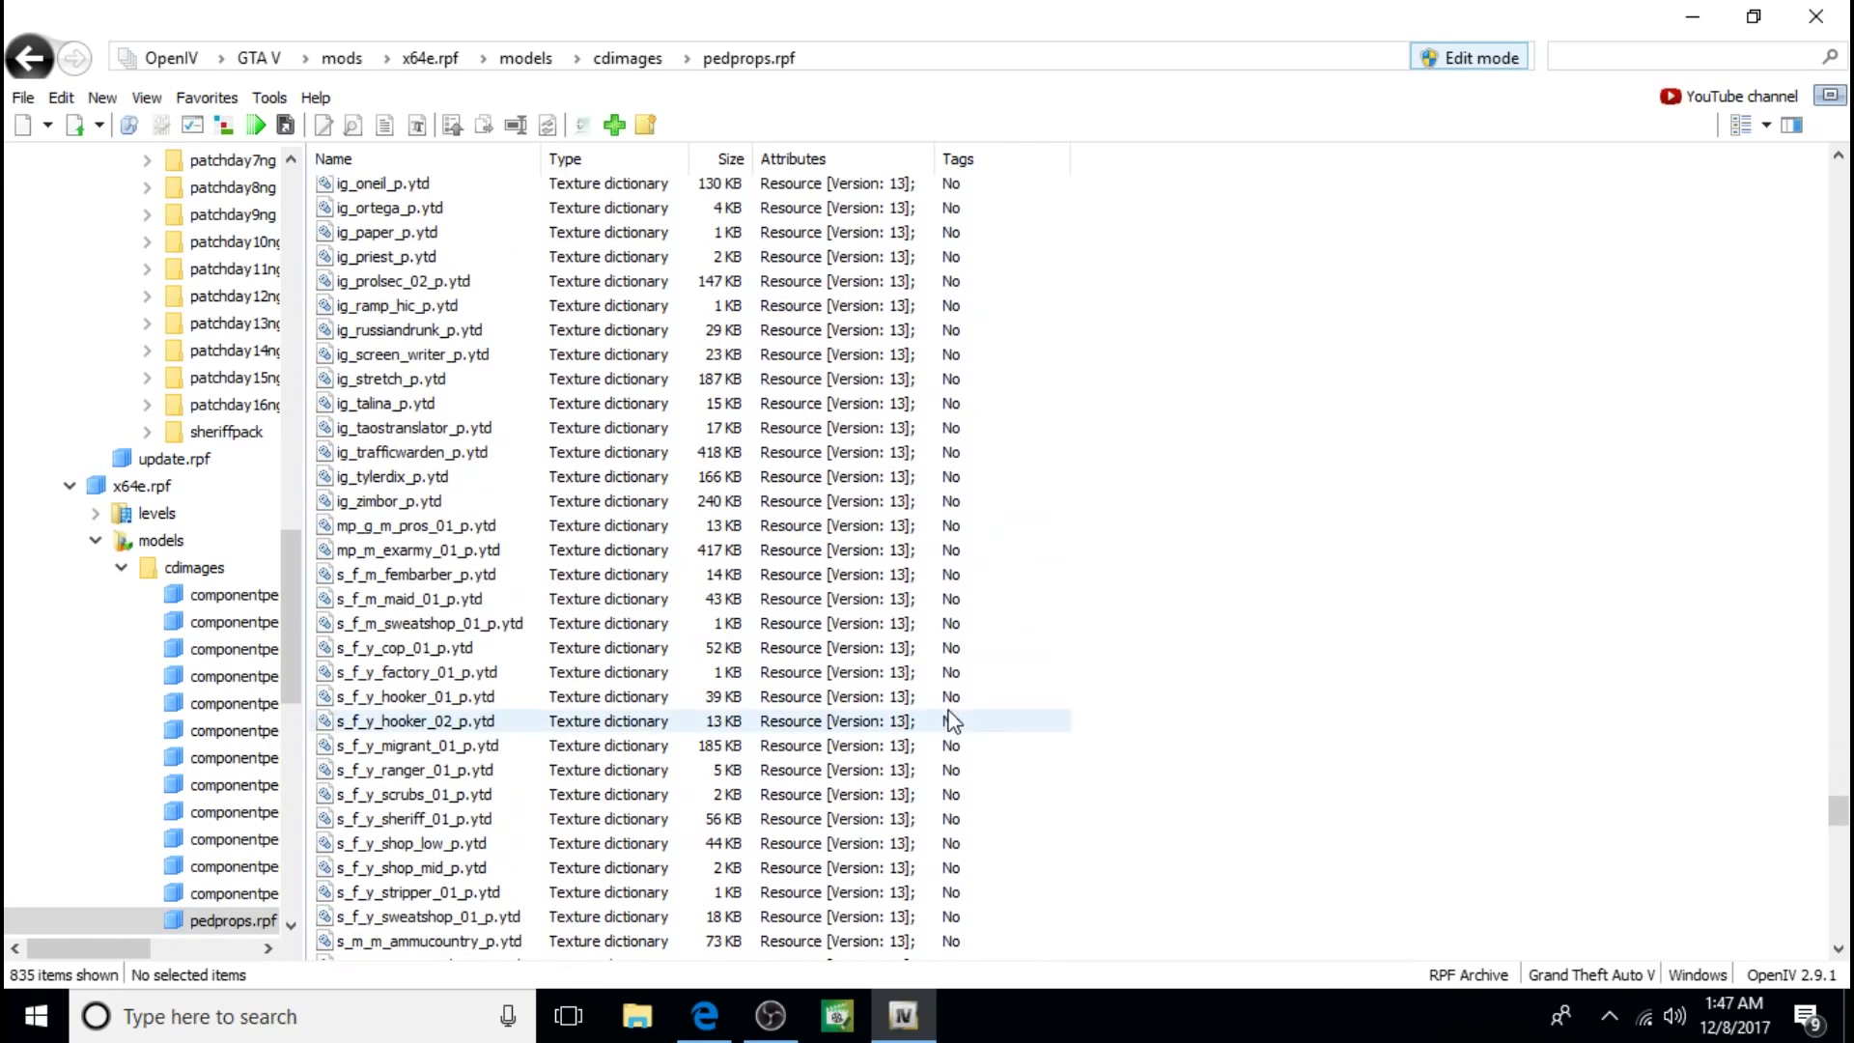
{"action": "scroll", "coordinate": [954, 720], "scroll_direction": "down", "scroll_amount": 6}
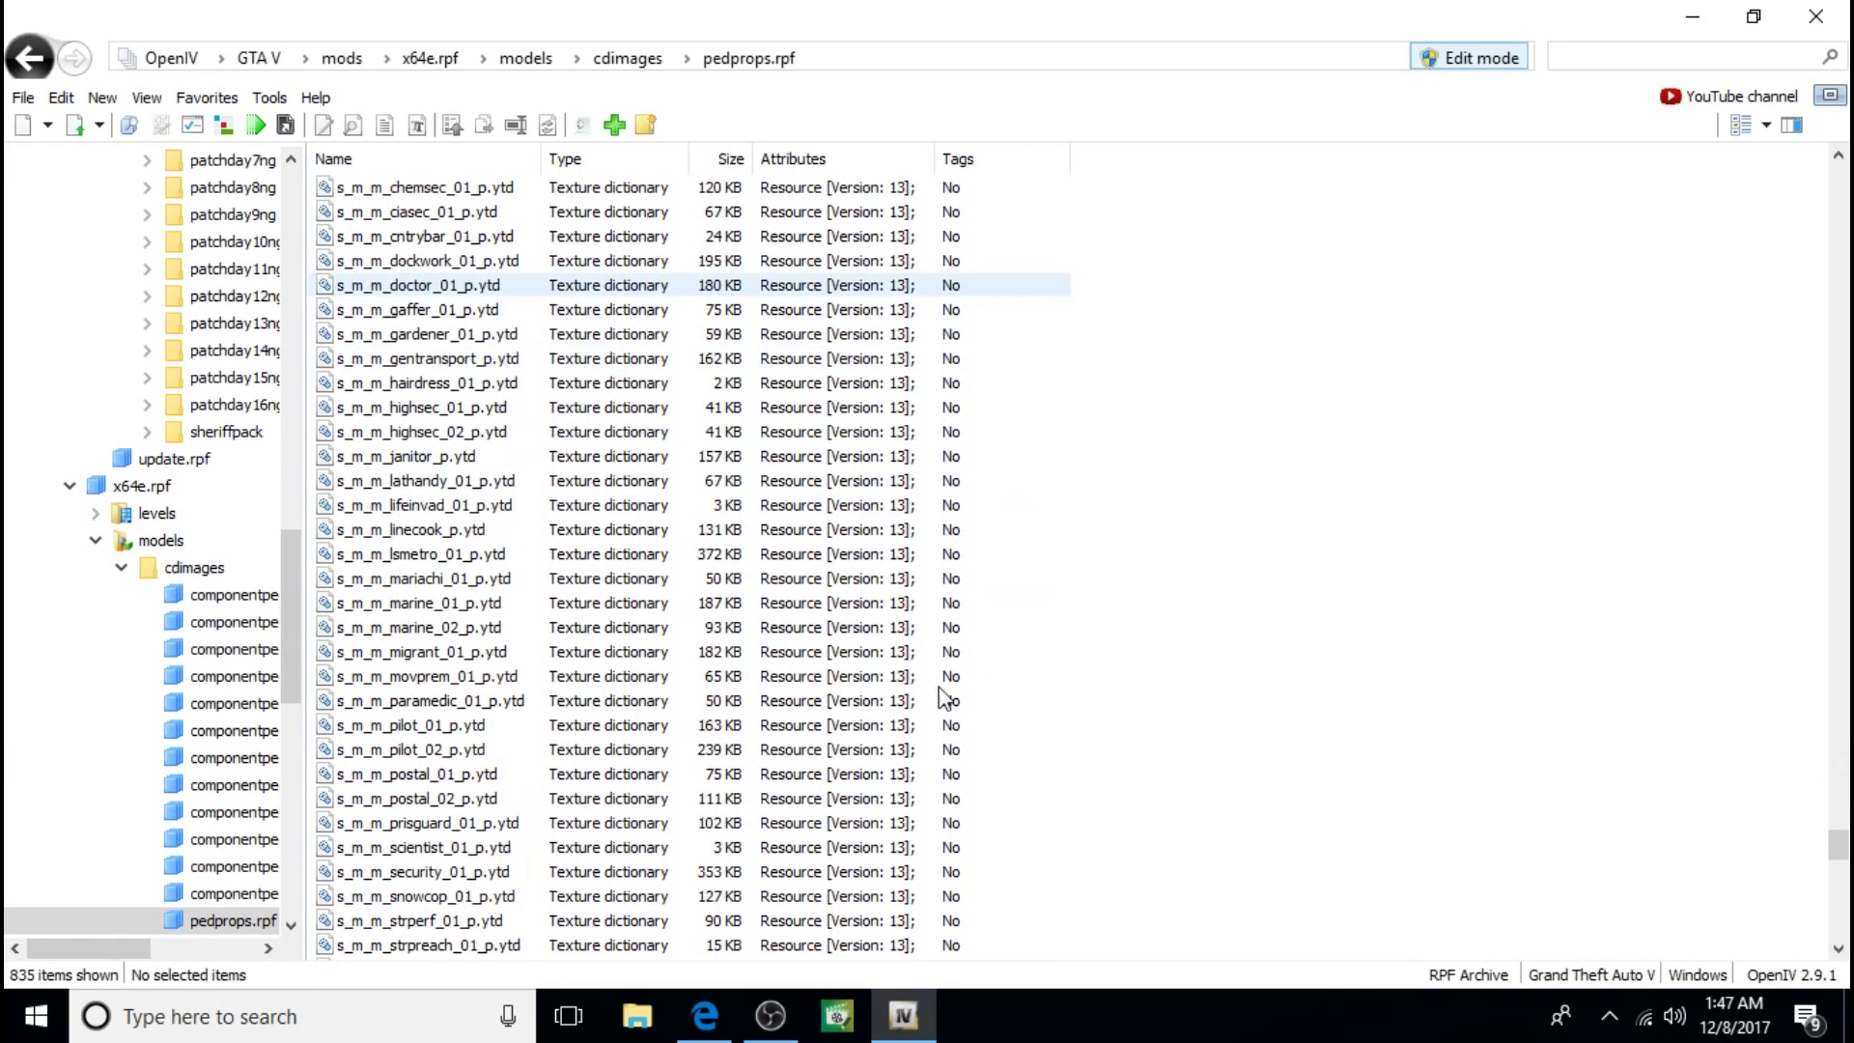
{"action": "scroll", "coordinate": [854, 463], "scroll_direction": "up", "scroll_amount": 2}
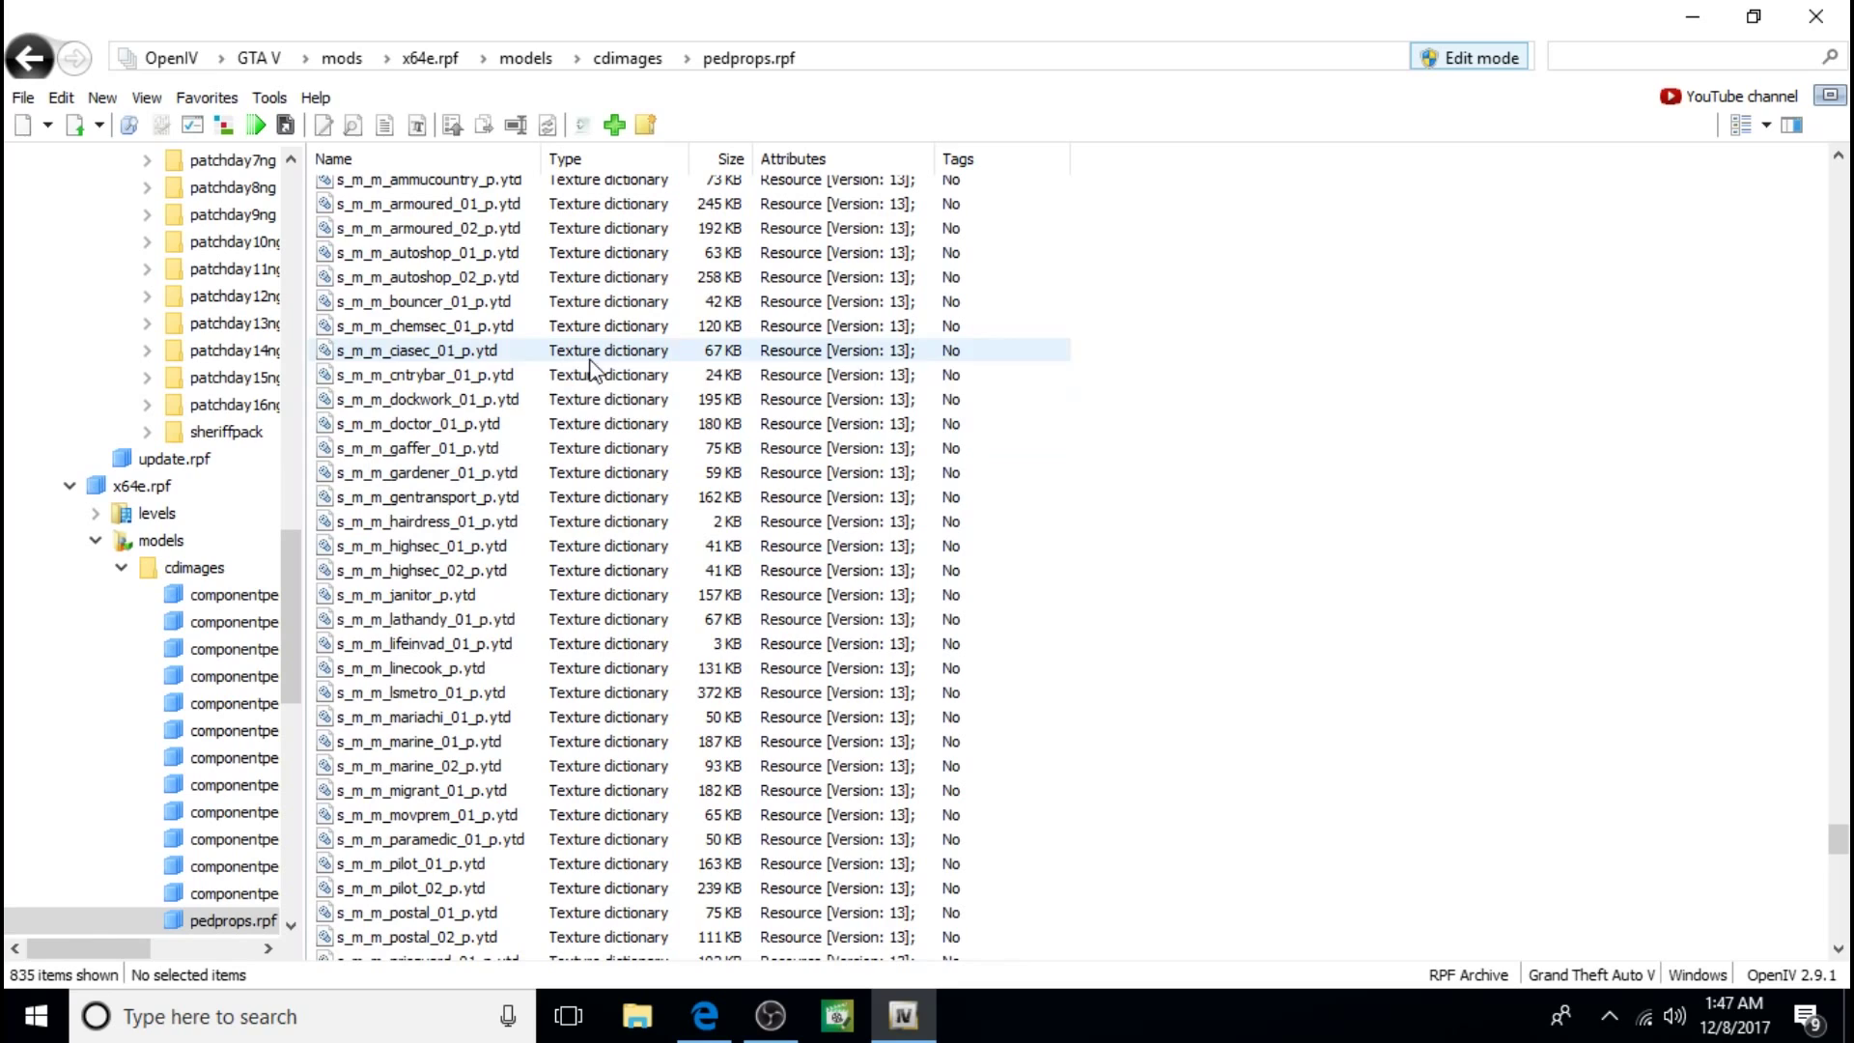
{"action": "left_click", "coordinate": [492, 426]}
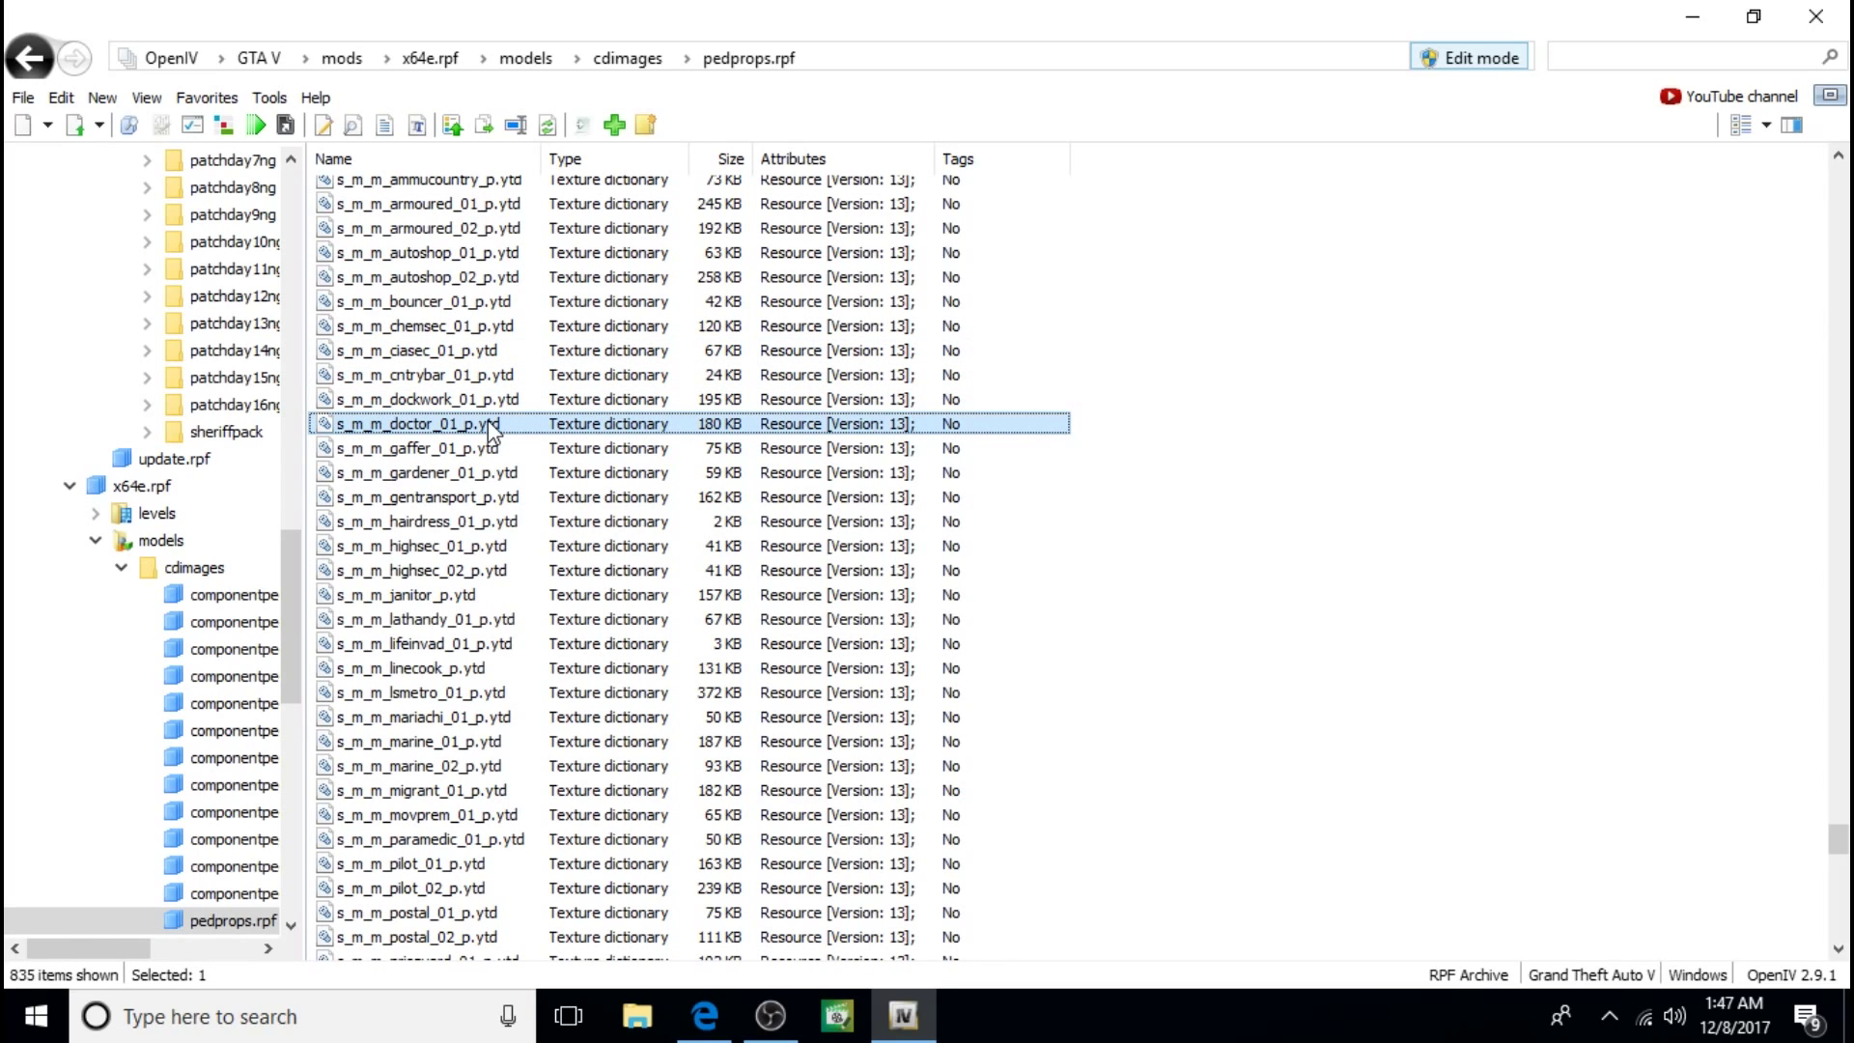
{"action": "right_click", "coordinate": [489, 425]}
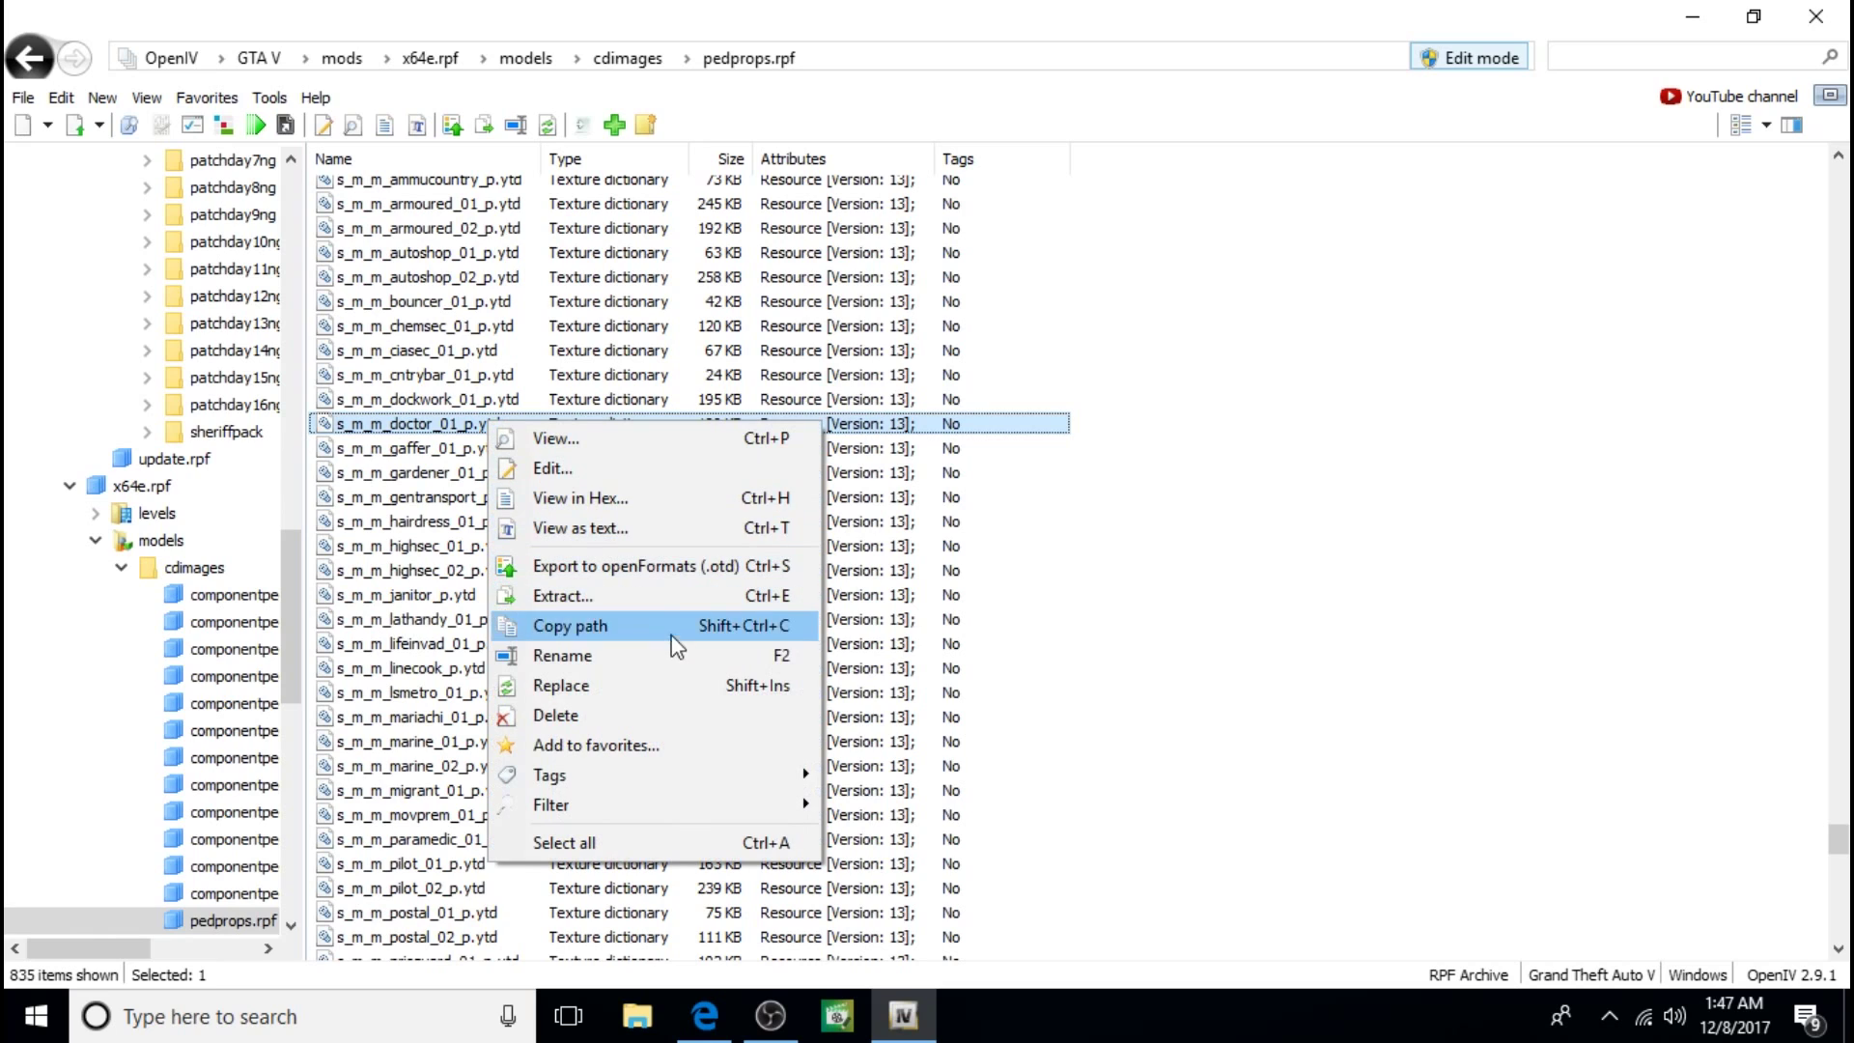
{"action": "left_click", "coordinate": [650, 716]}
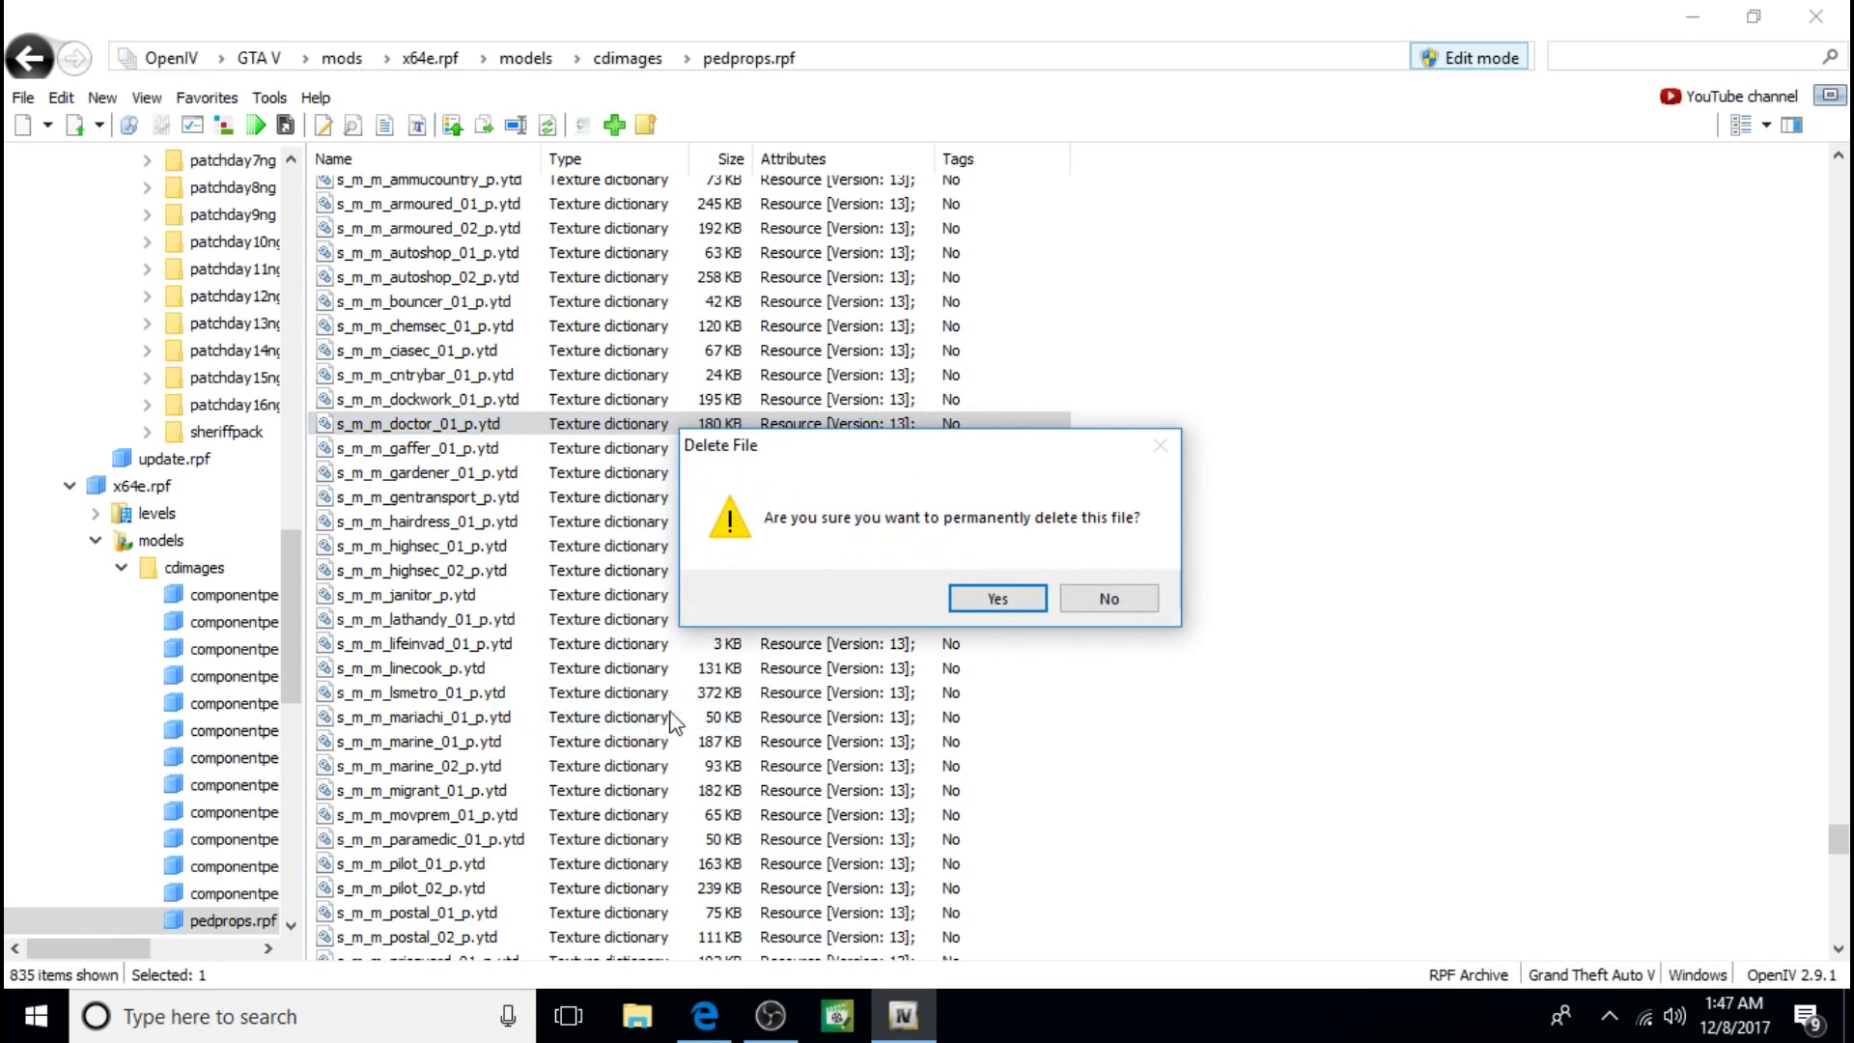
{"action": "left_click", "coordinate": [998, 599]}
{"action": "scroll", "coordinate": [1022, 693], "scroll_direction": "down", "scroll_amount": 6}
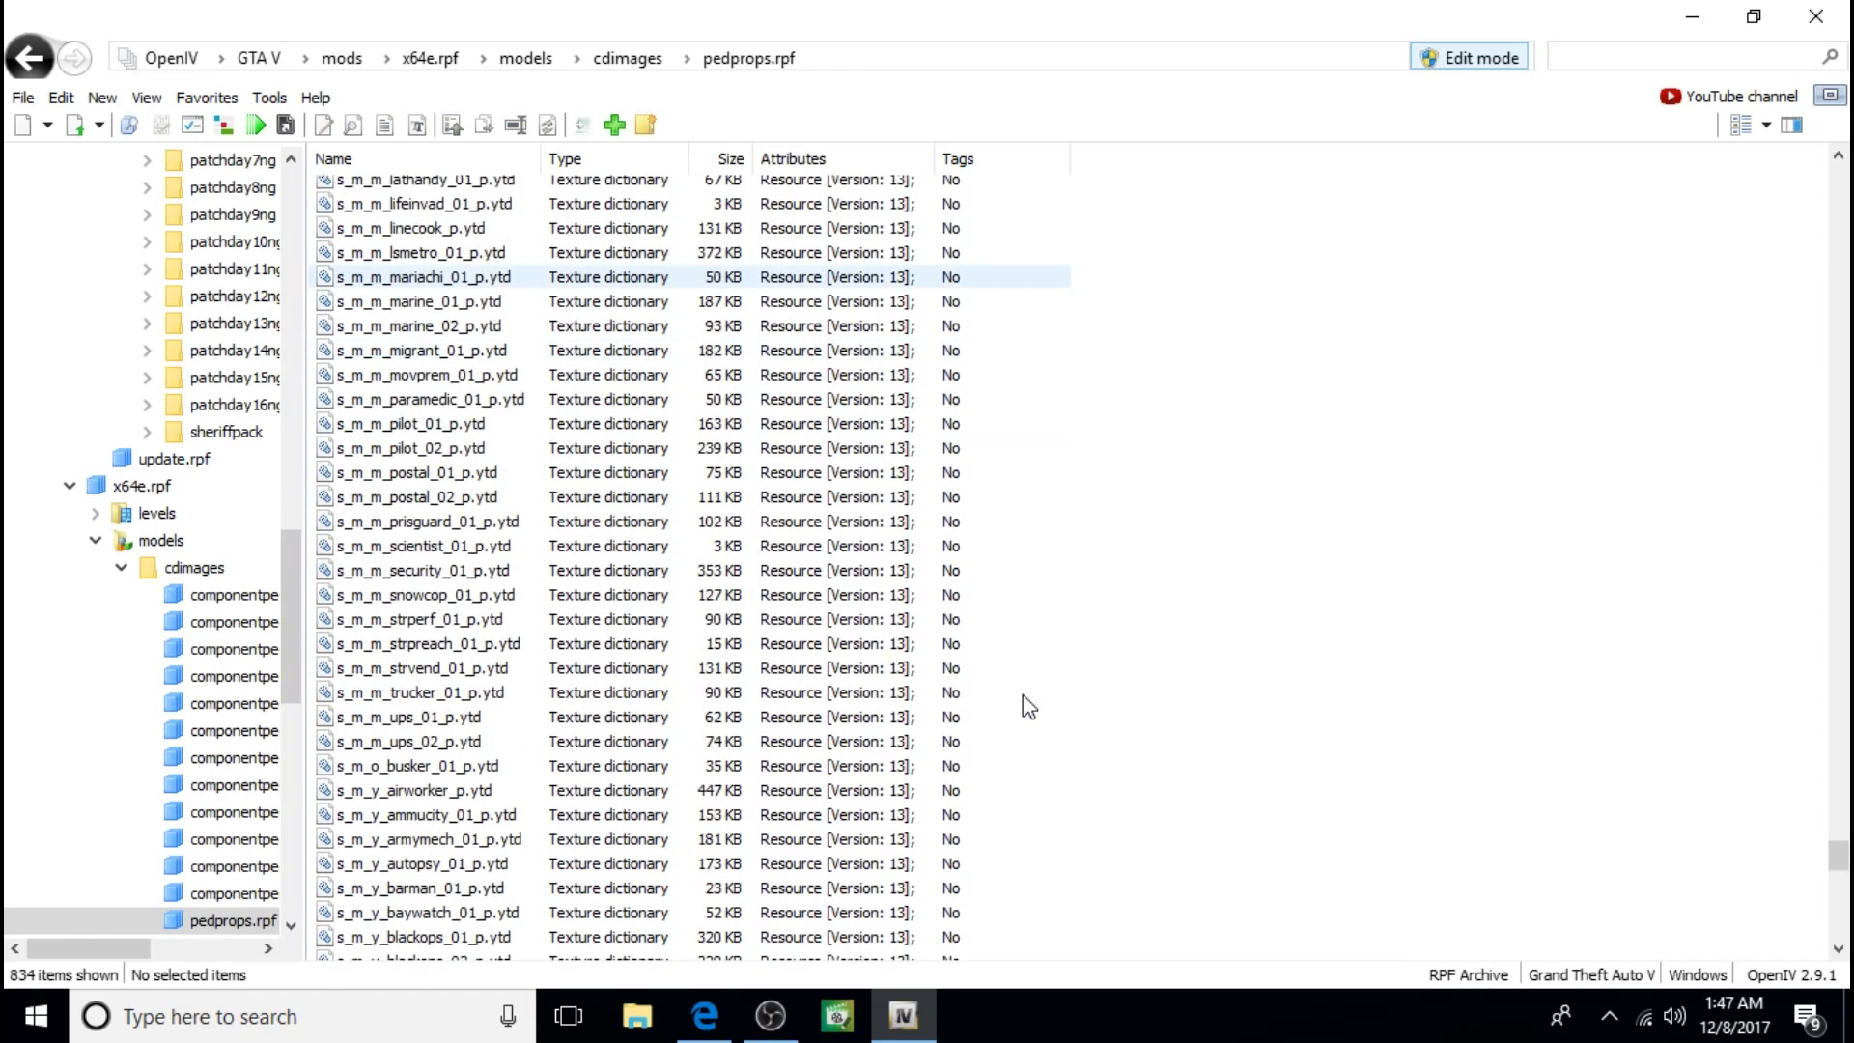
{"action": "scroll", "coordinate": [1028, 707], "scroll_direction": "down", "scroll_amount": 12}
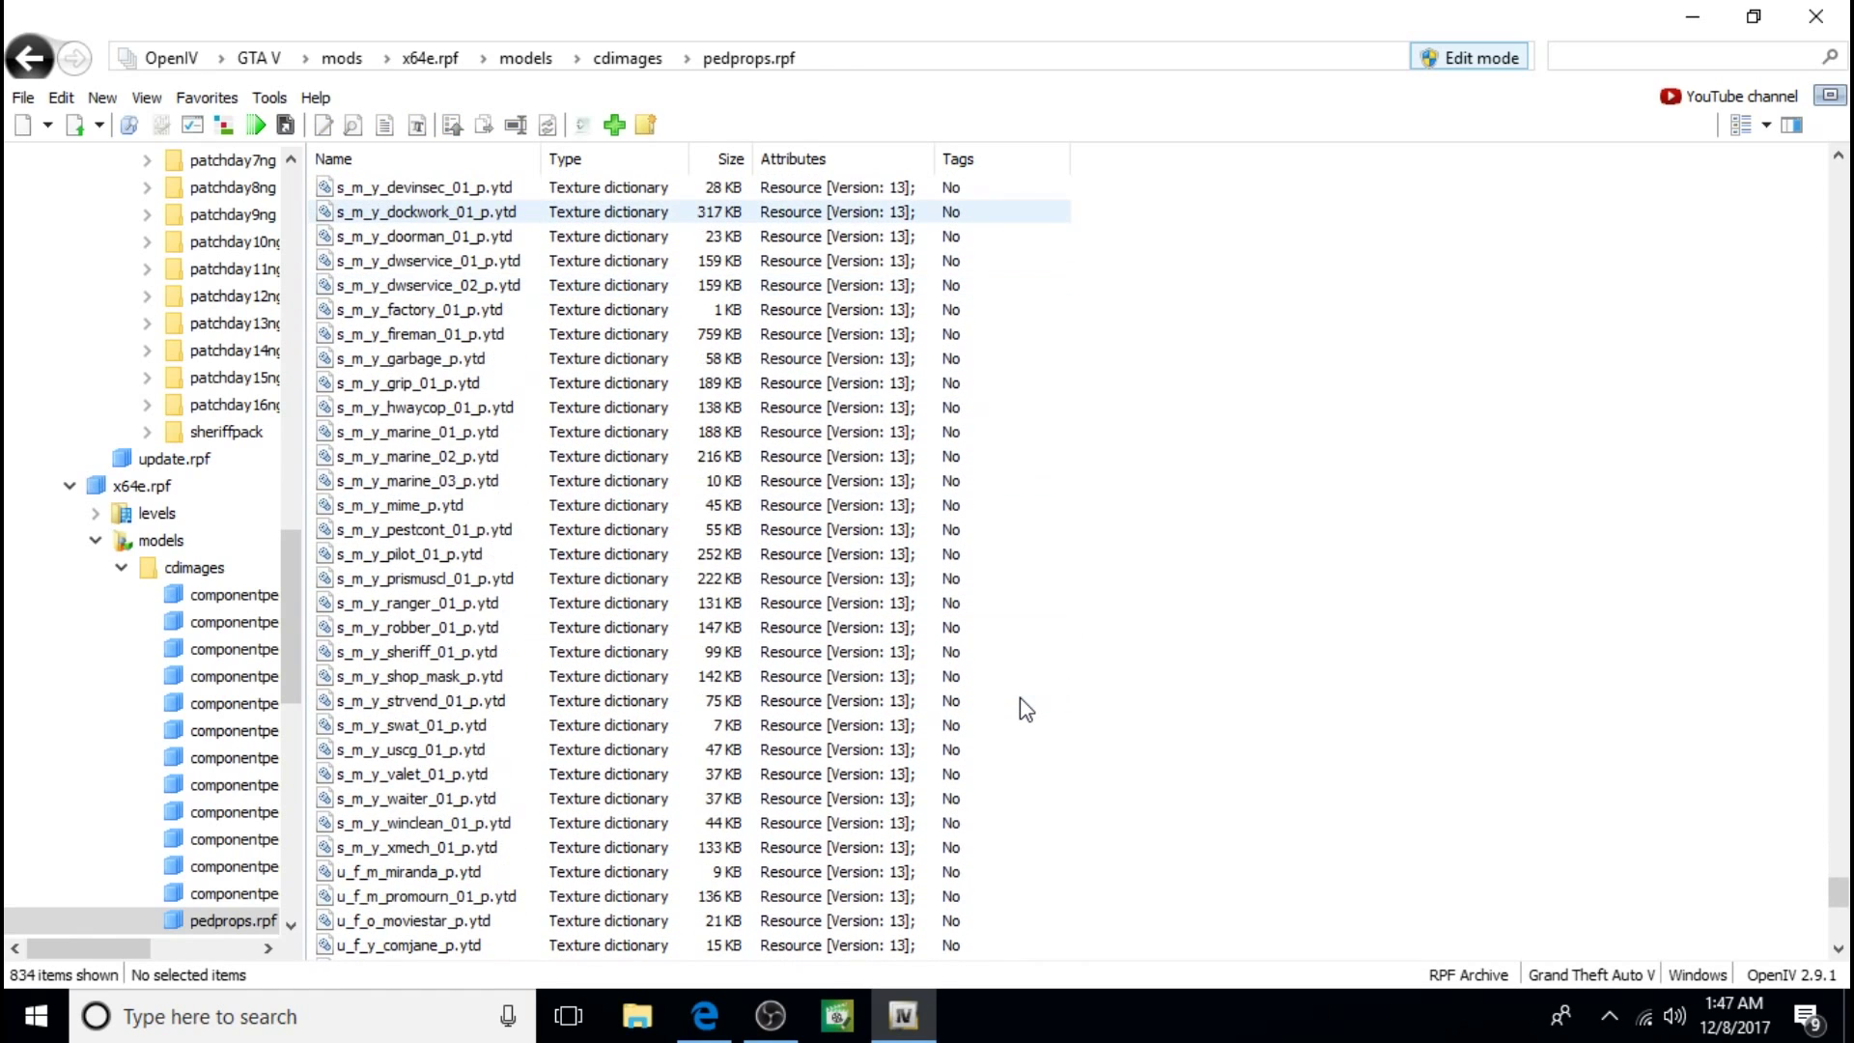
{"action": "scroll", "coordinate": [1023, 710], "scroll_direction": "down", "scroll_amount": 13}
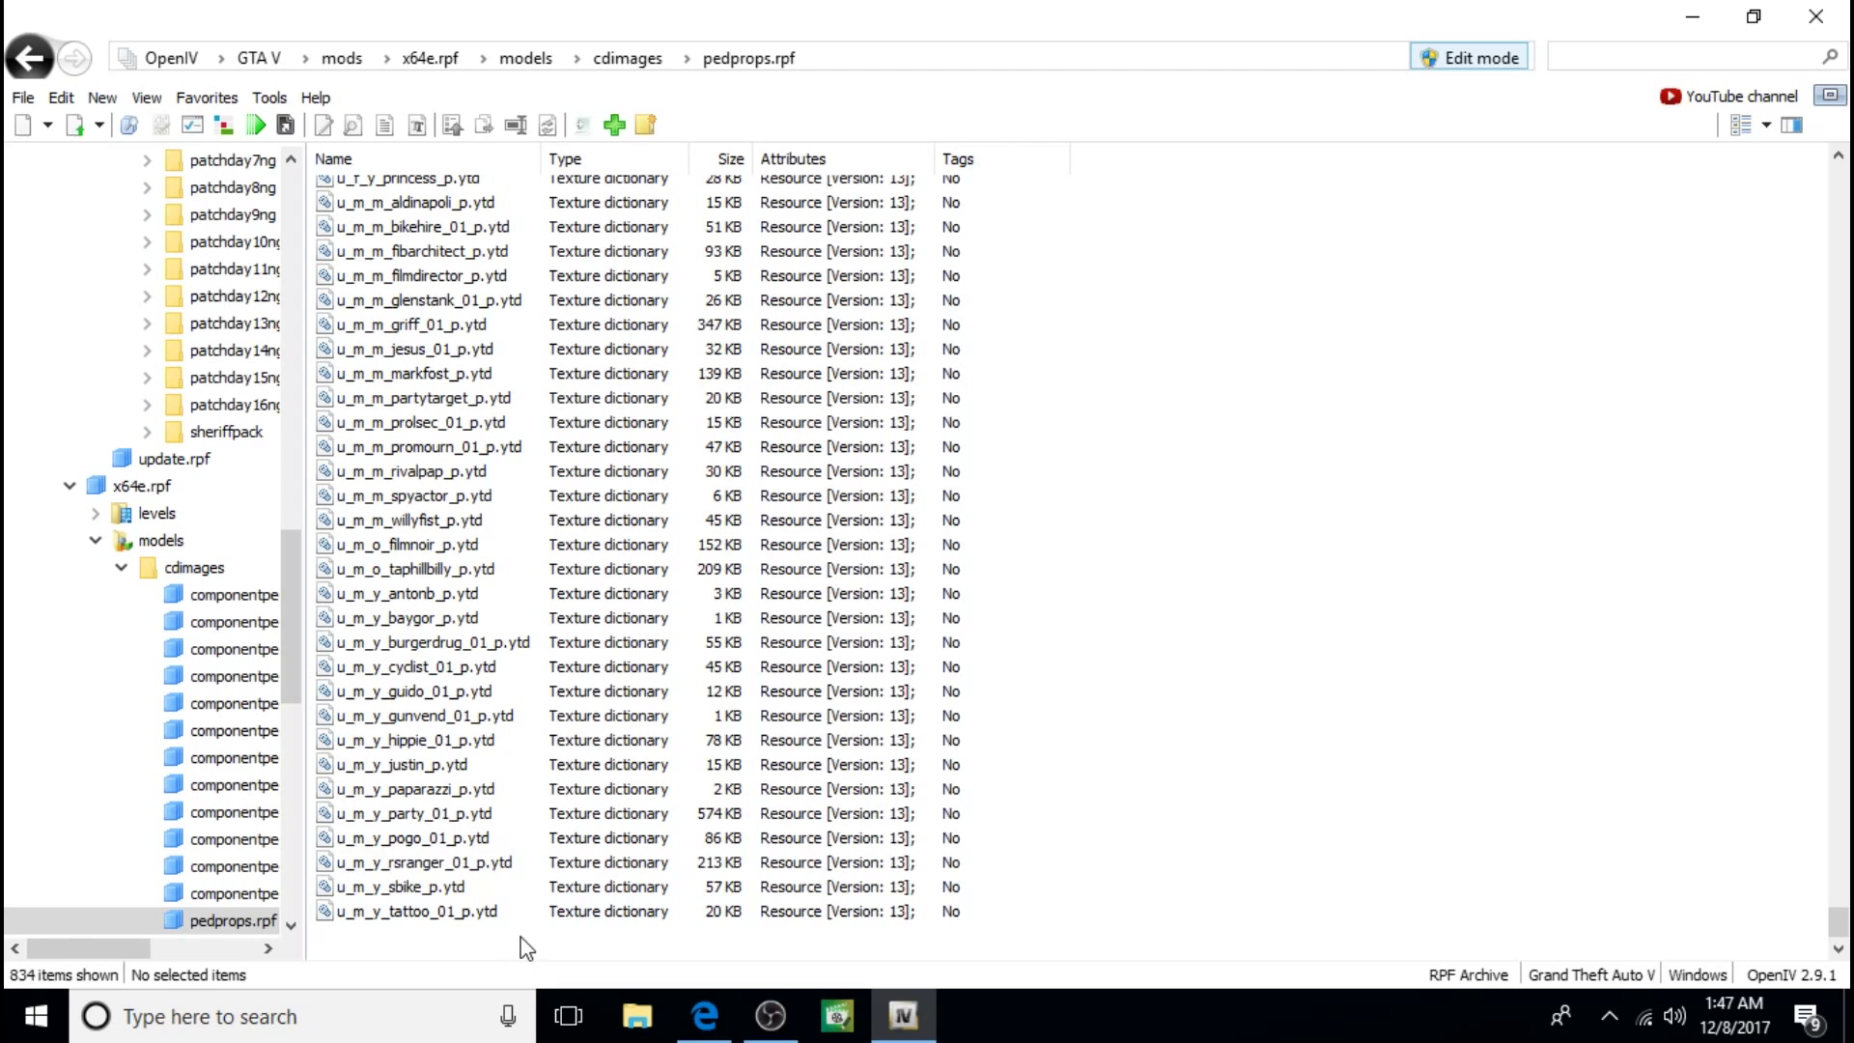
Step: Add the replacement s_m_m_doctor_01_p.ydd from the Coroner Ped 3NG hats folder to pedprops.rpf
{"action": "right_click", "coordinate": [519, 939]}
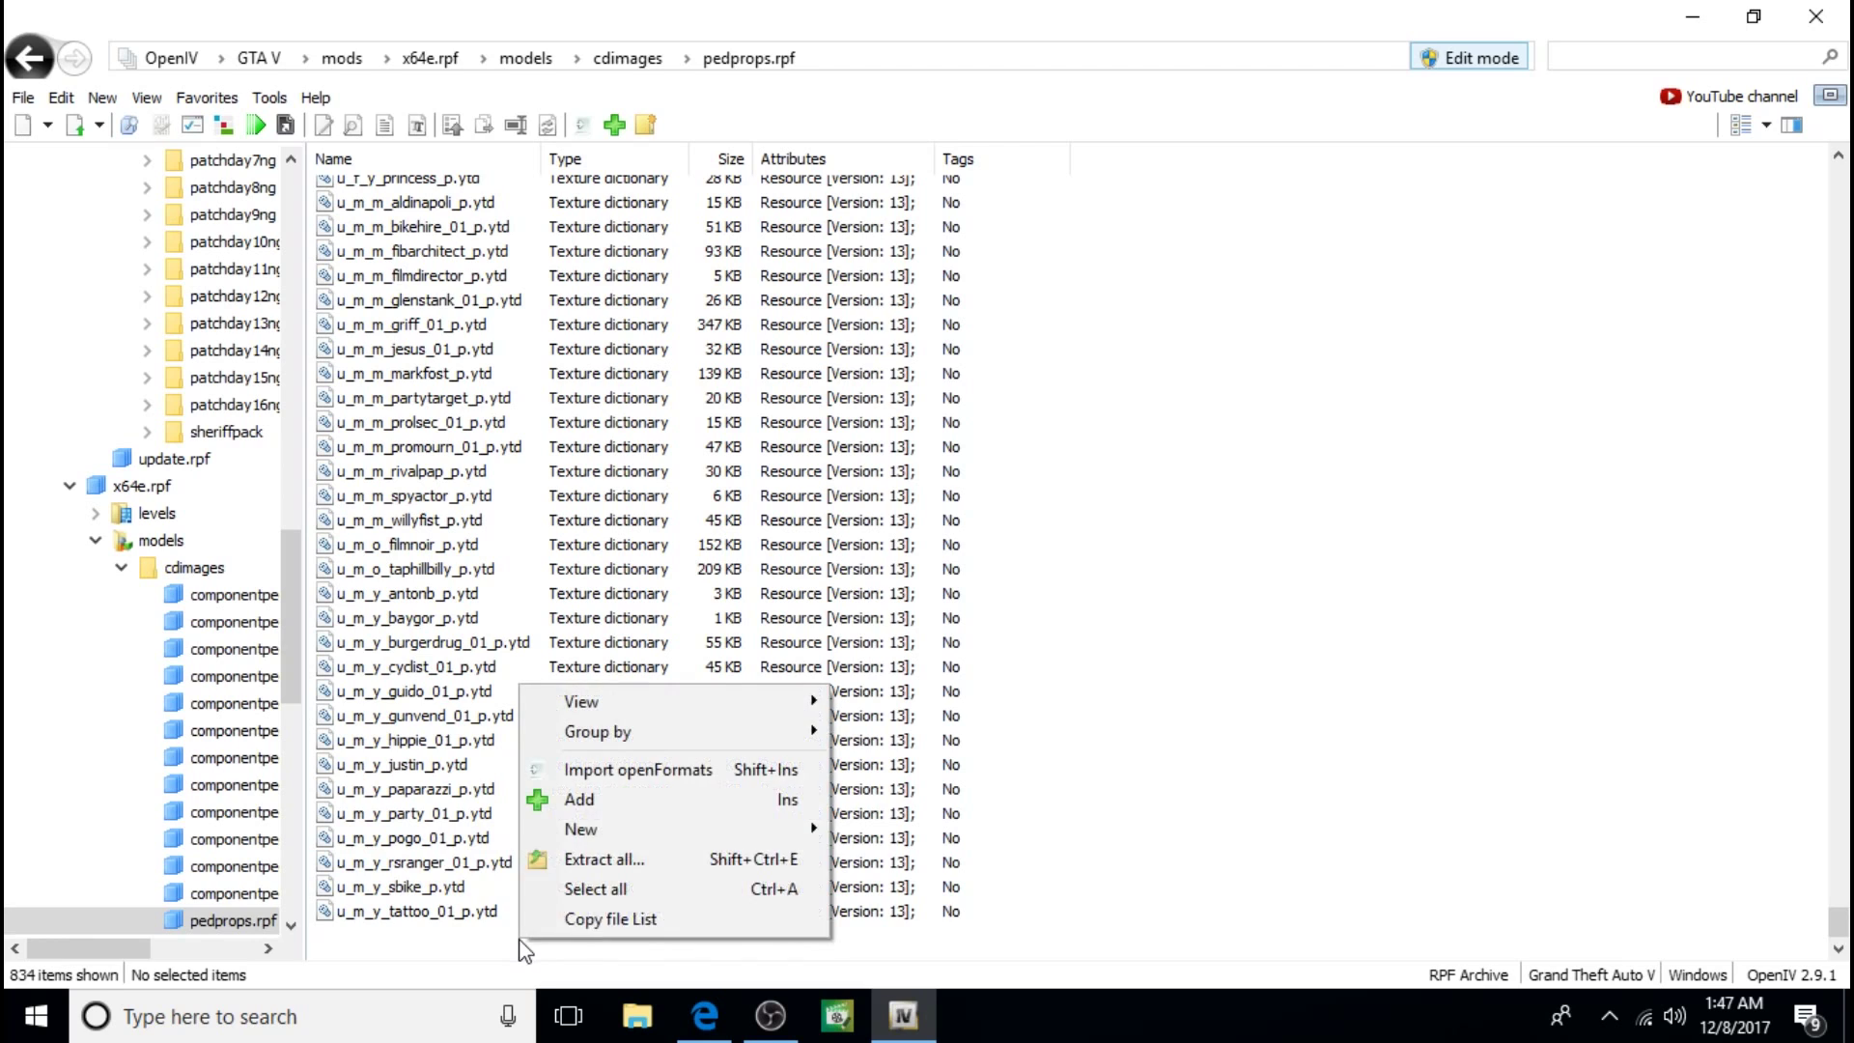
{"action": "left_click", "coordinate": [584, 799]}
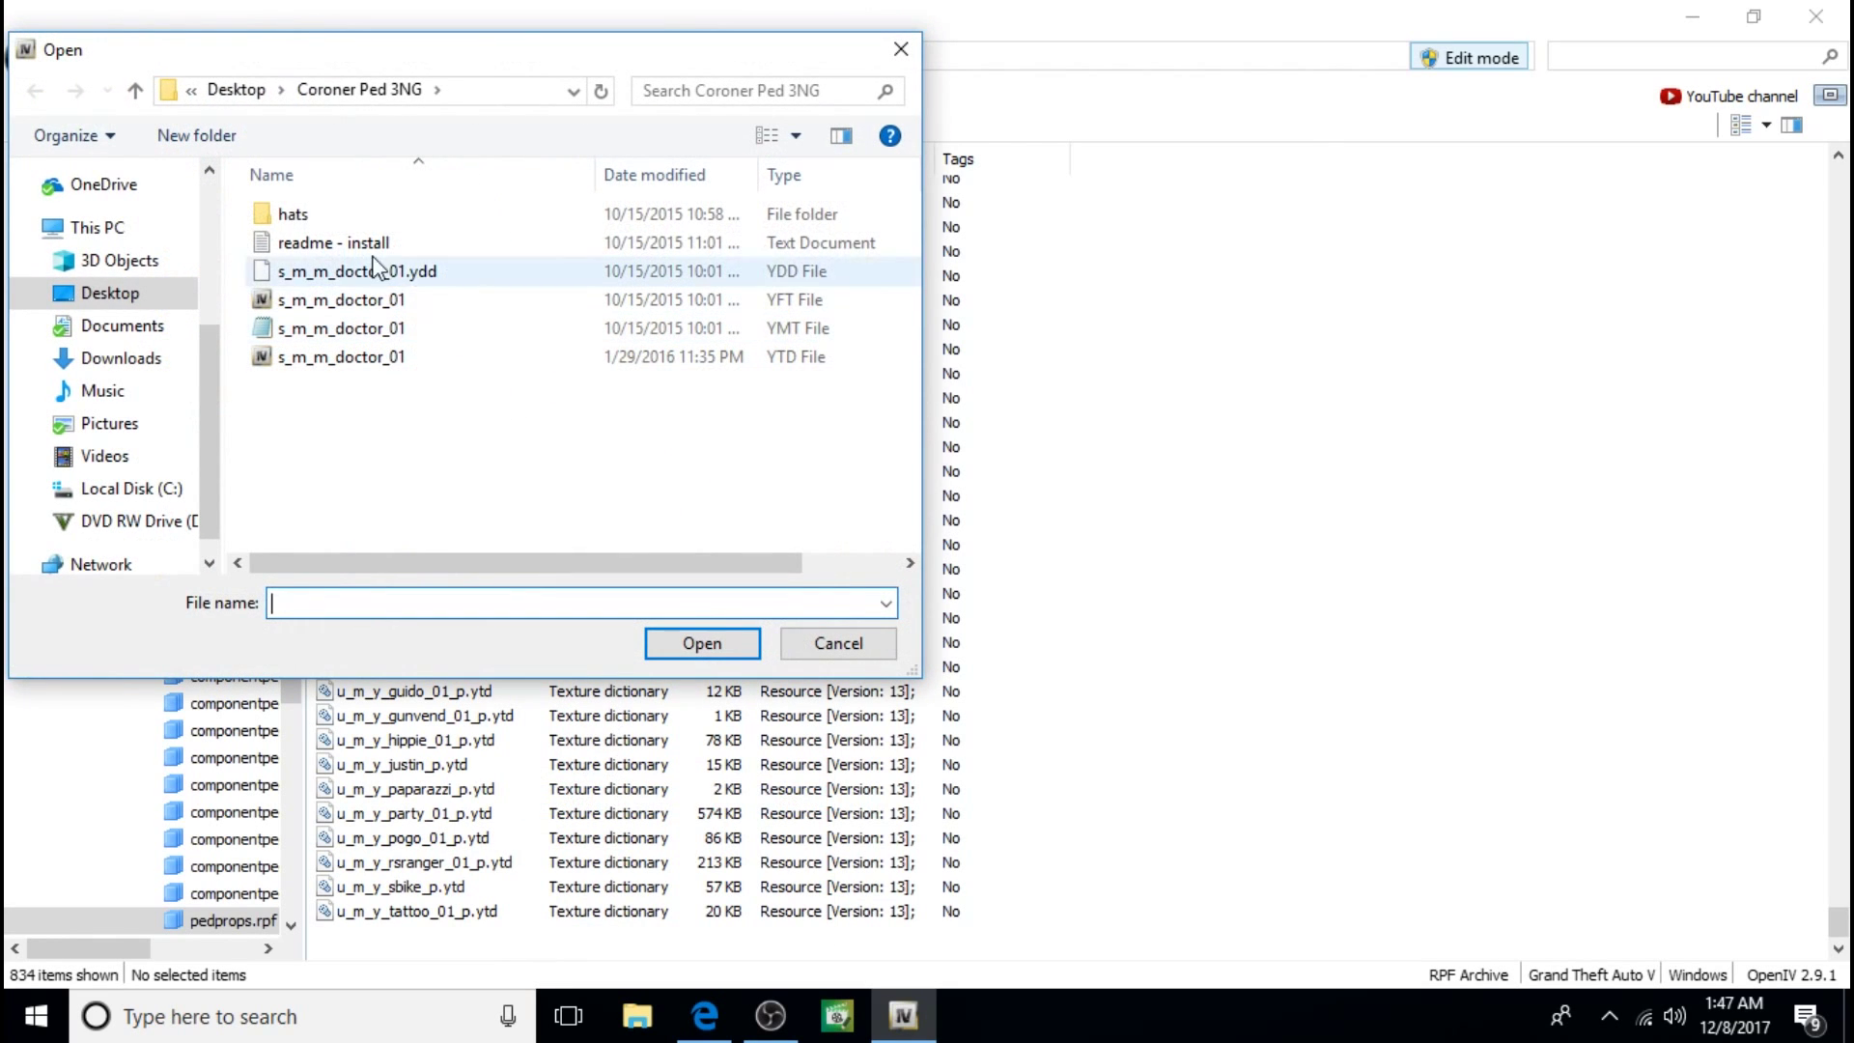
{"action": "double_click", "coordinate": [350, 216]}
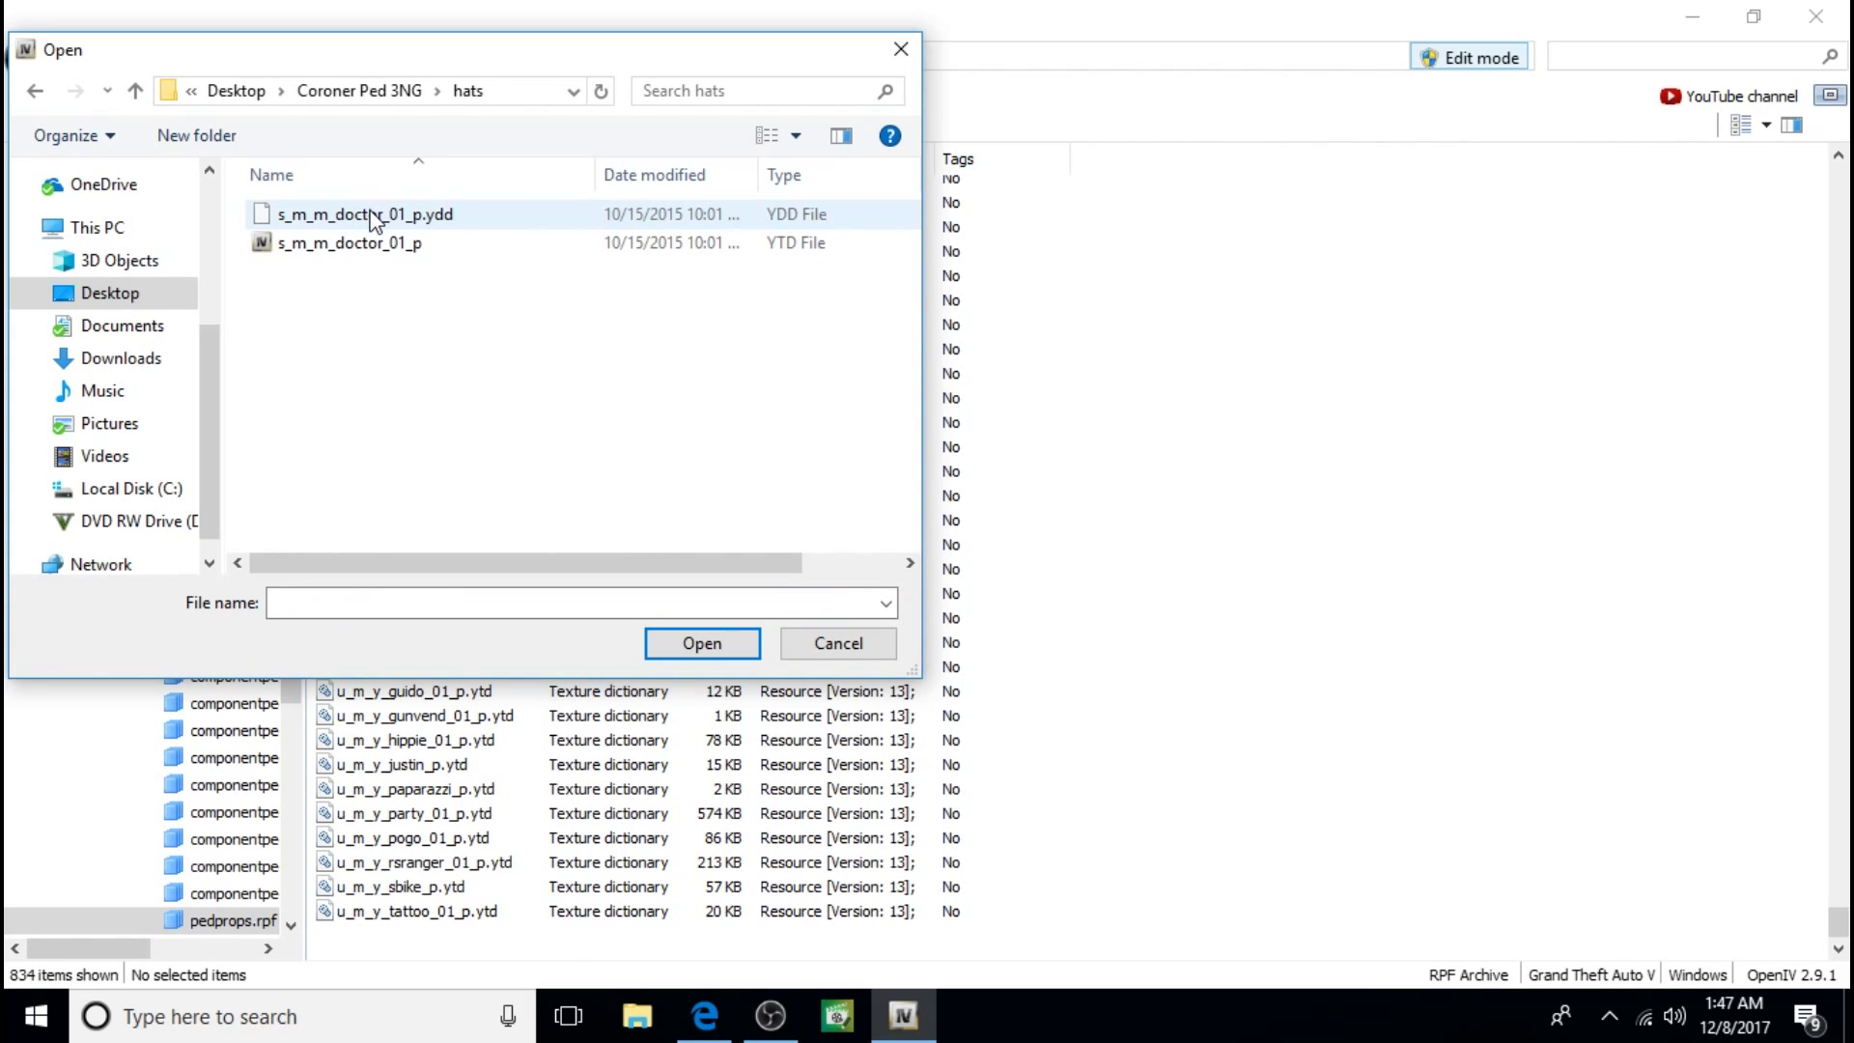
{"action": "left_click", "coordinate": [381, 214]}
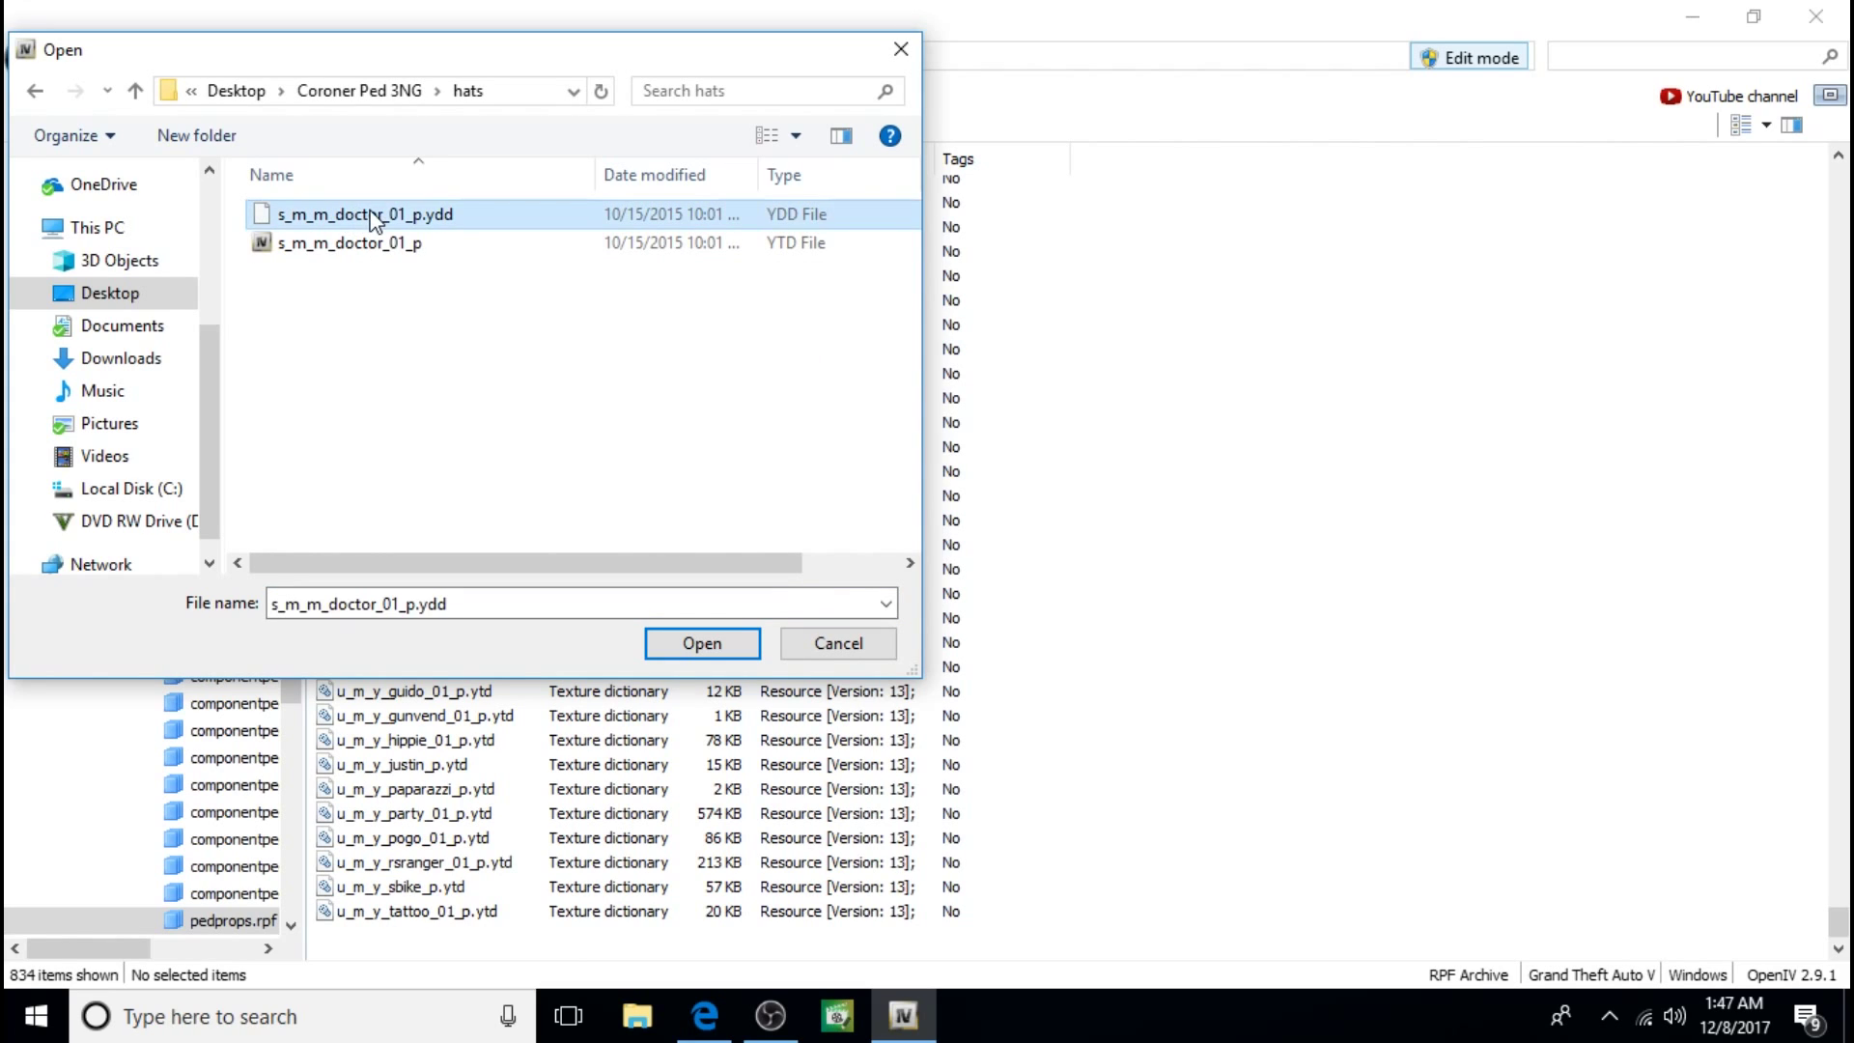
{"action": "left_click", "coordinate": [668, 641]}
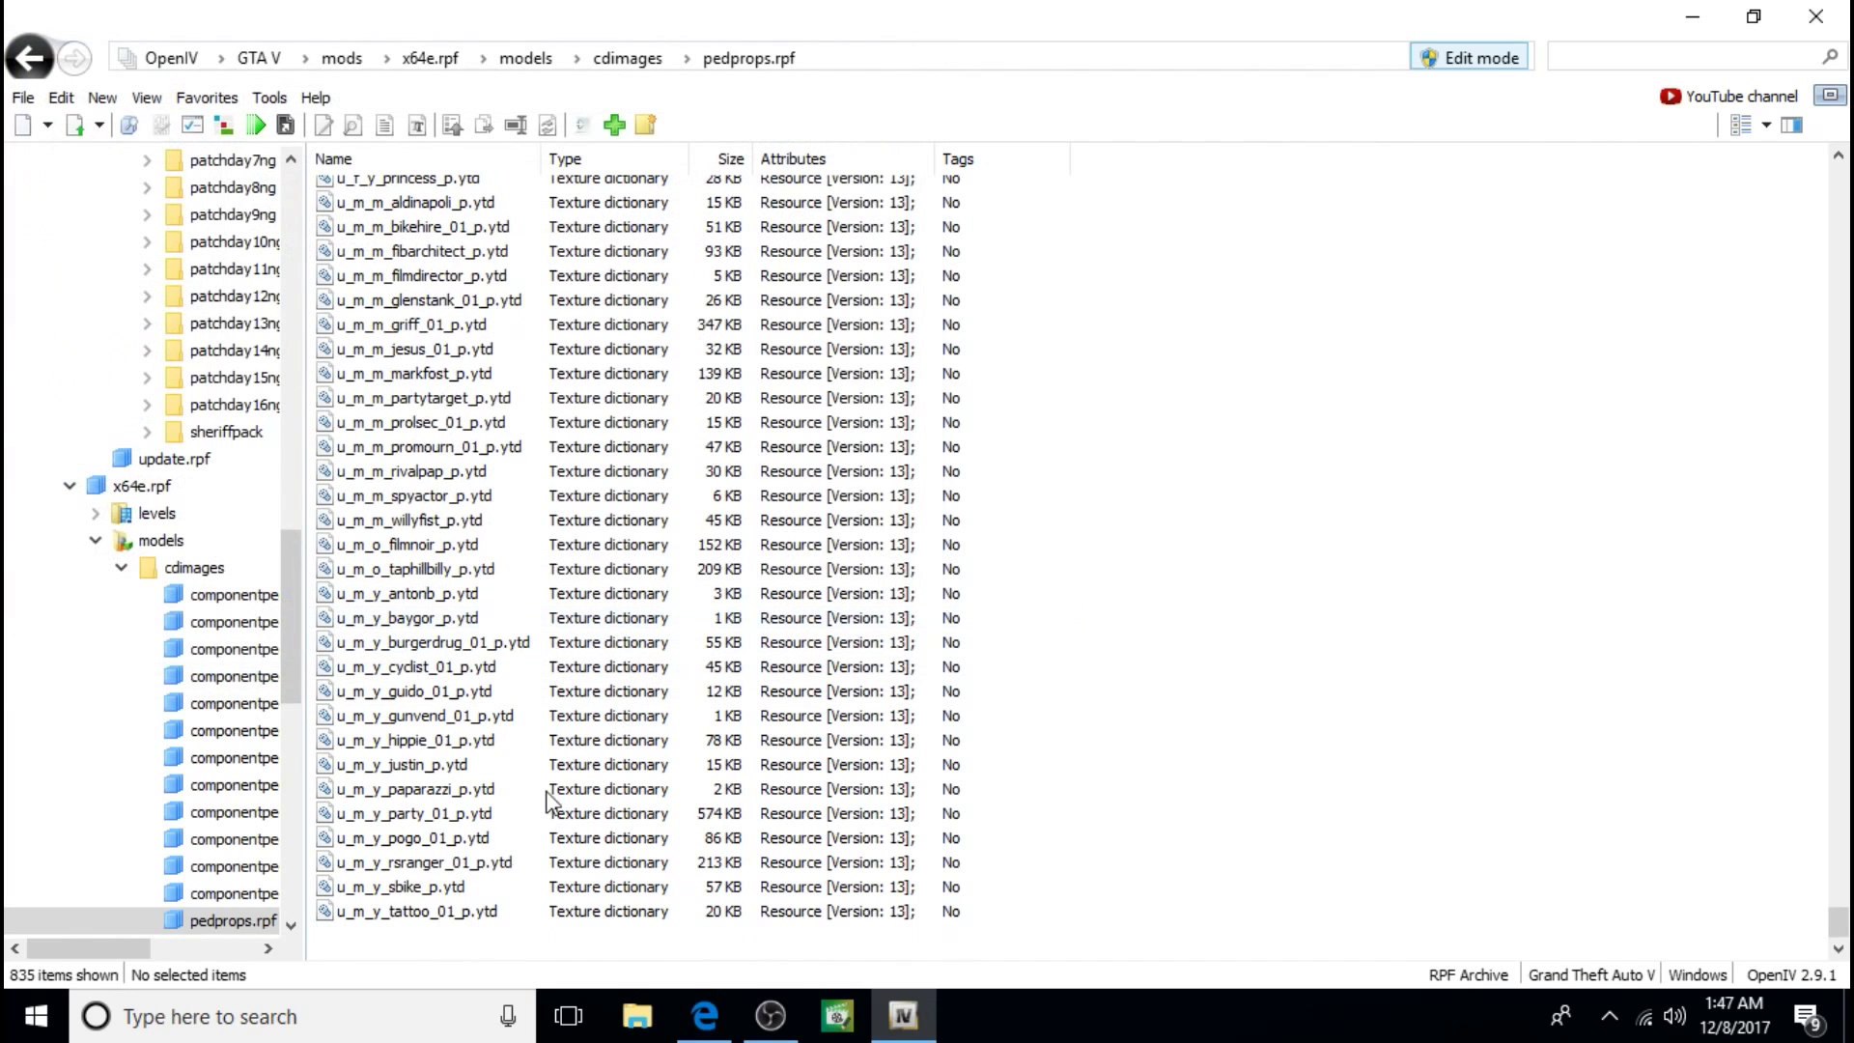
Step: Add the s_m_m_doctor_01_p.ytd hat texture too, then close OpenIV
{"action": "right_click", "coordinate": [463, 934]}
{"action": "left_click", "coordinate": [522, 794]}
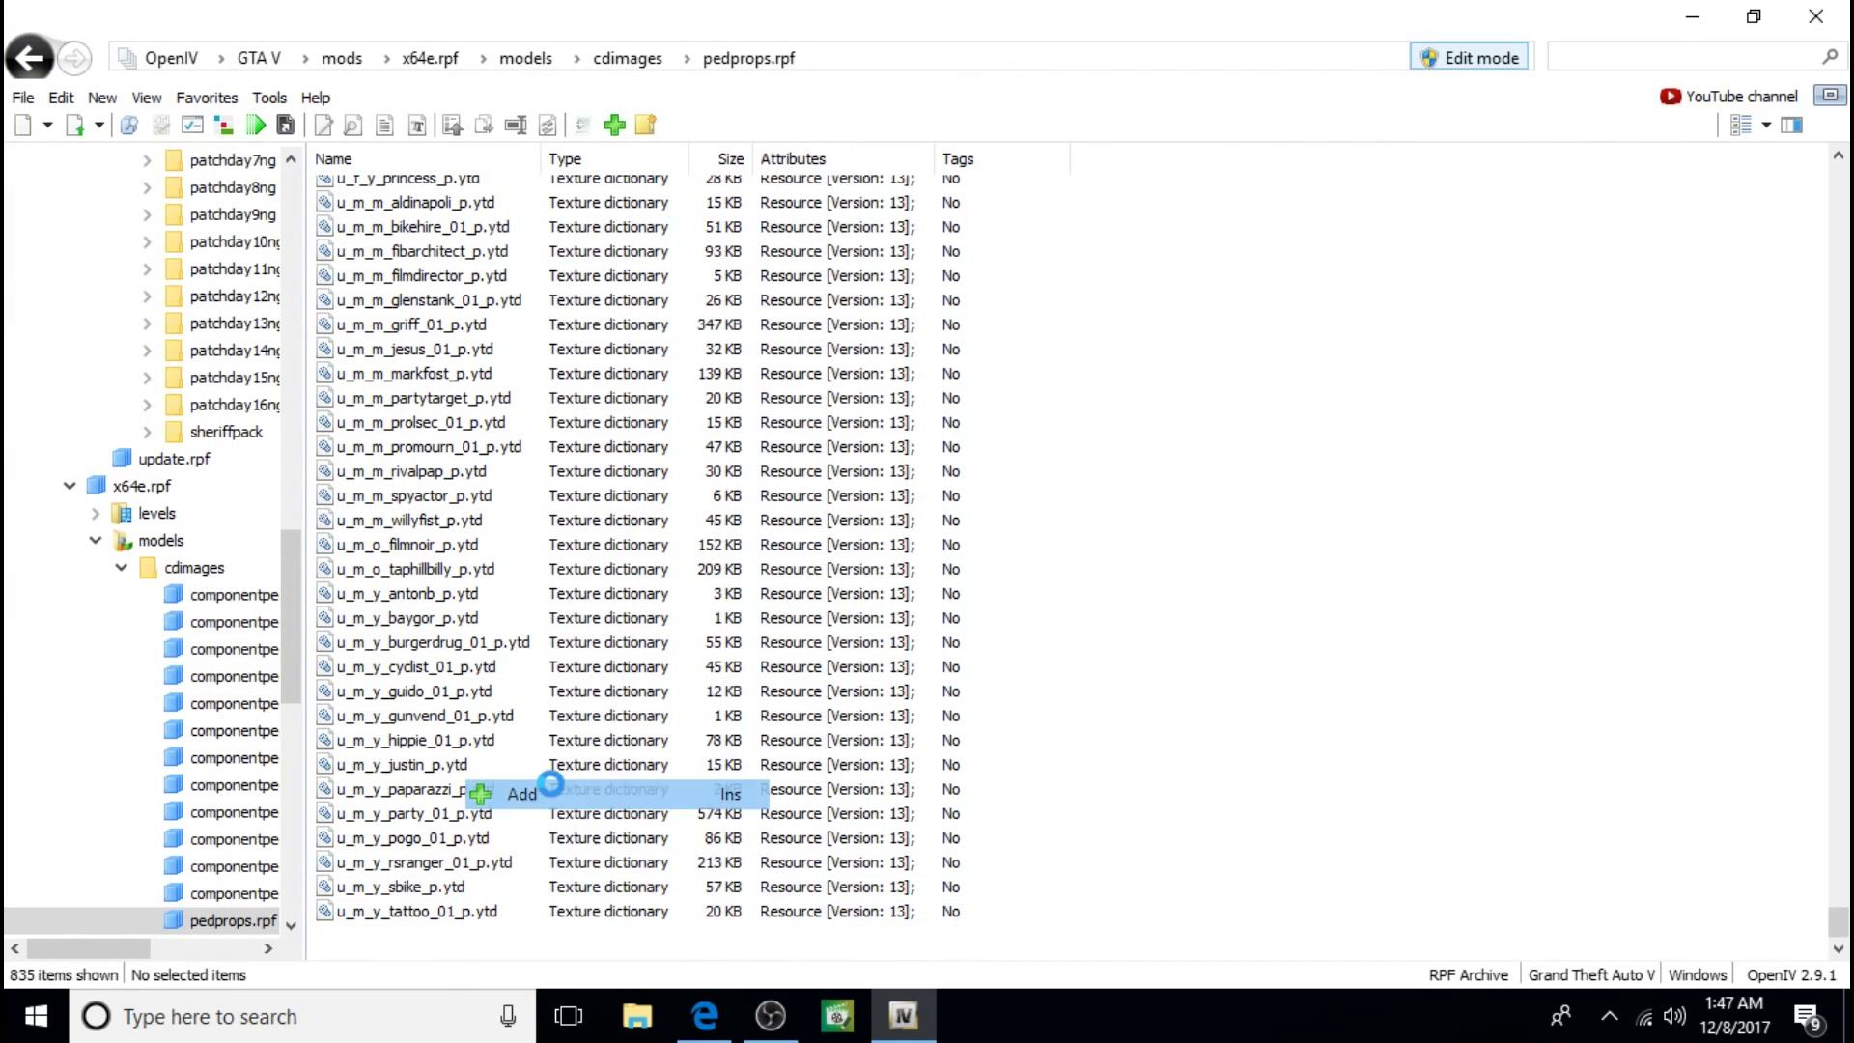
{"action": "left_click", "coordinate": [399, 244]}
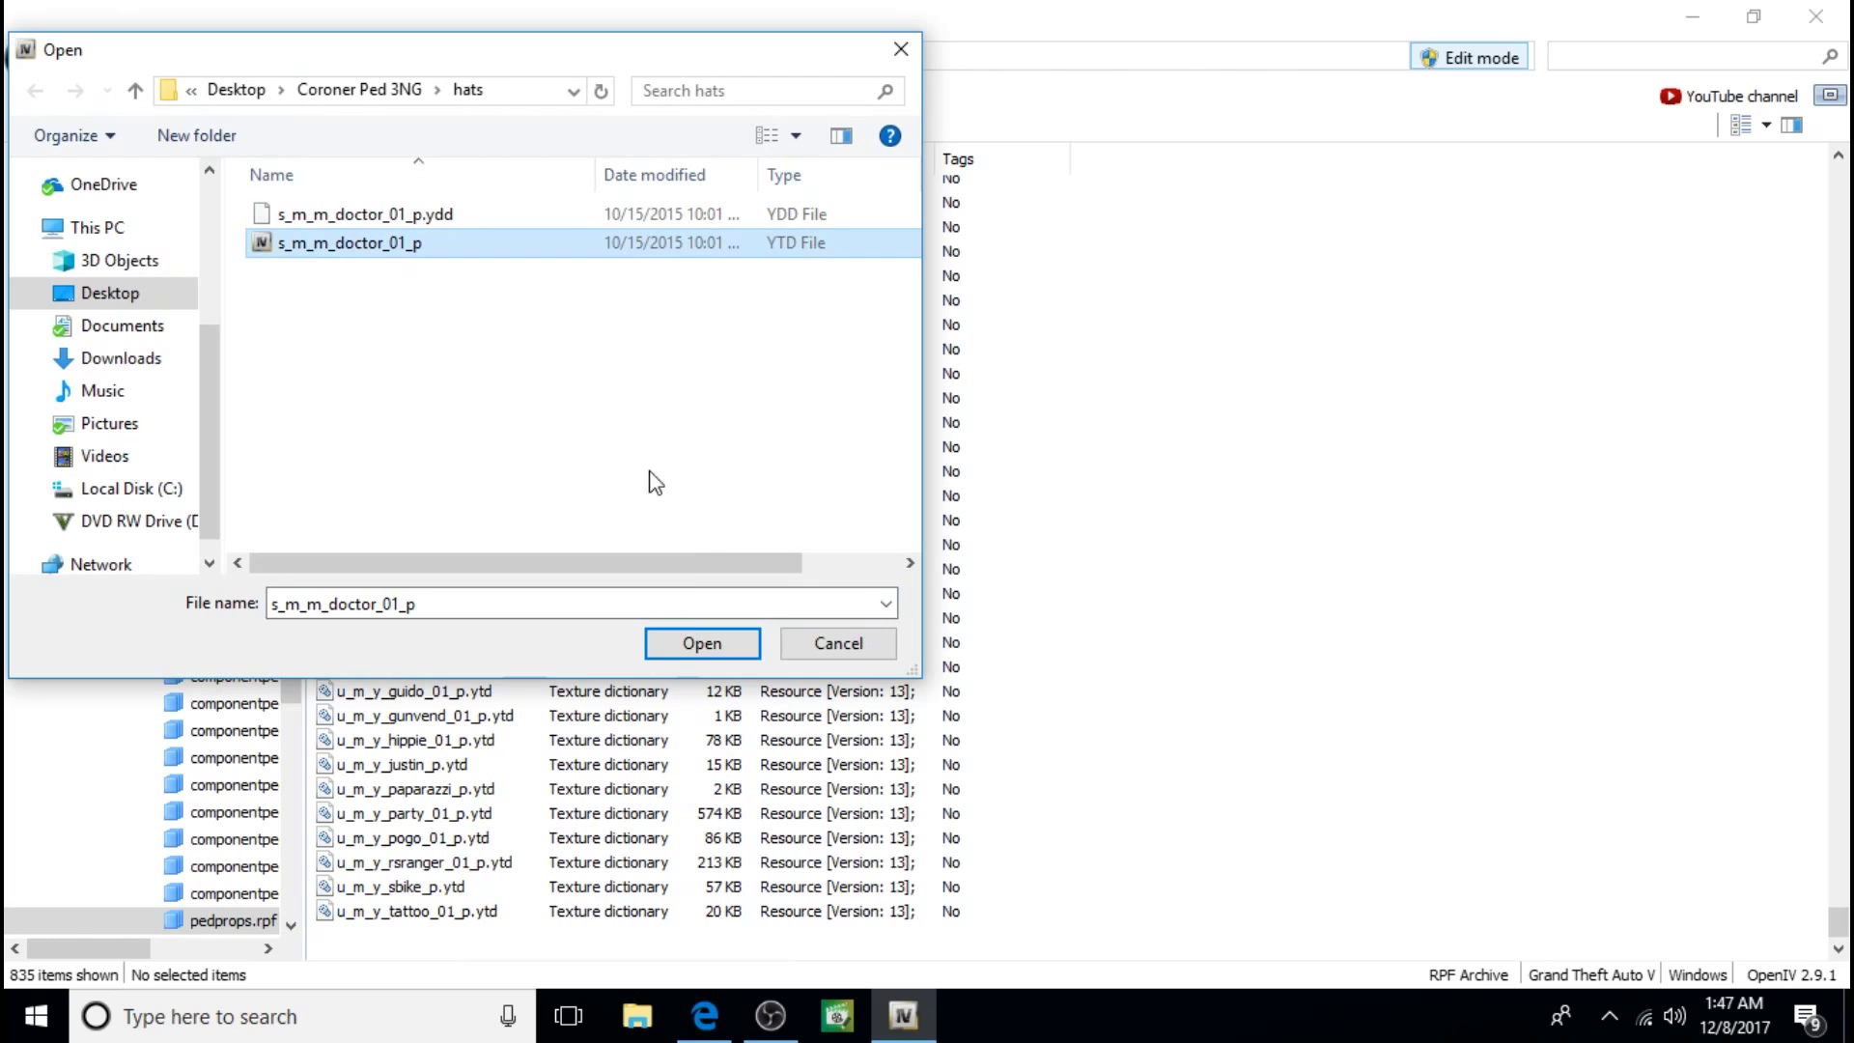
{"action": "left_click", "coordinate": [691, 645]}
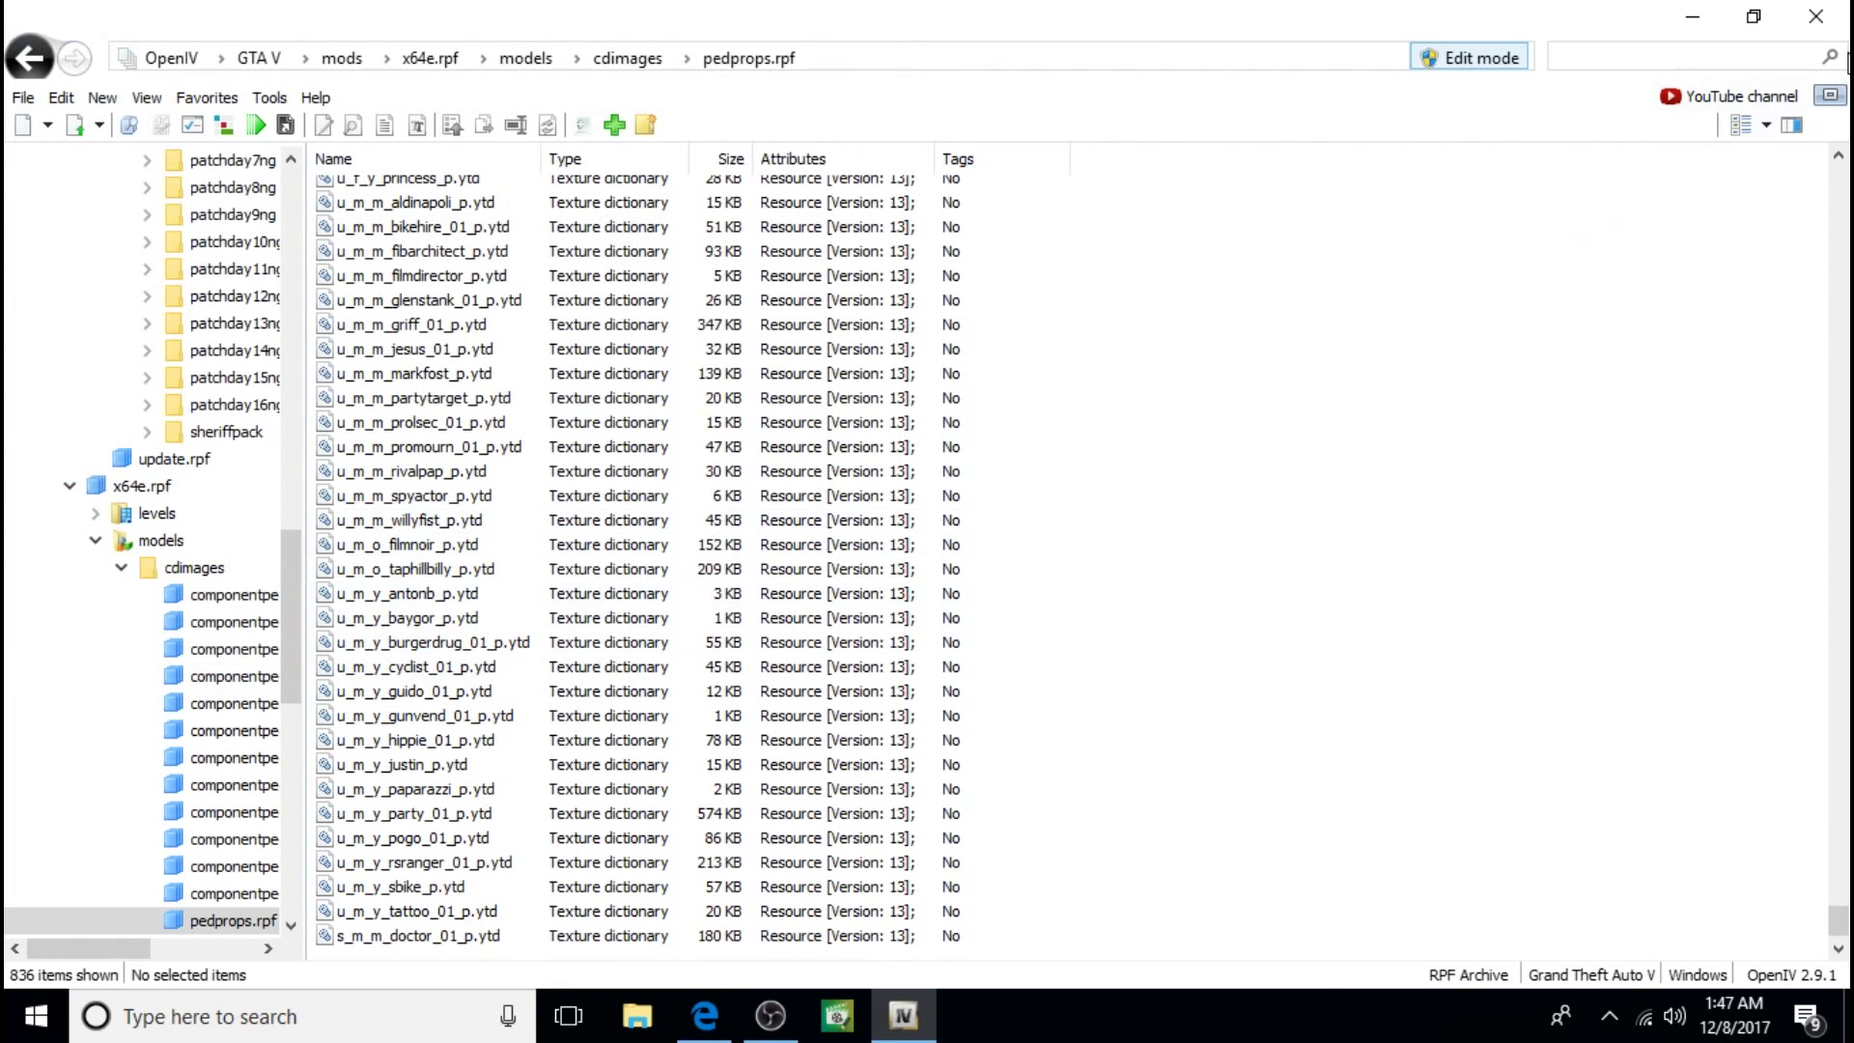
{"action": "left_click", "coordinate": [1834, 11]}
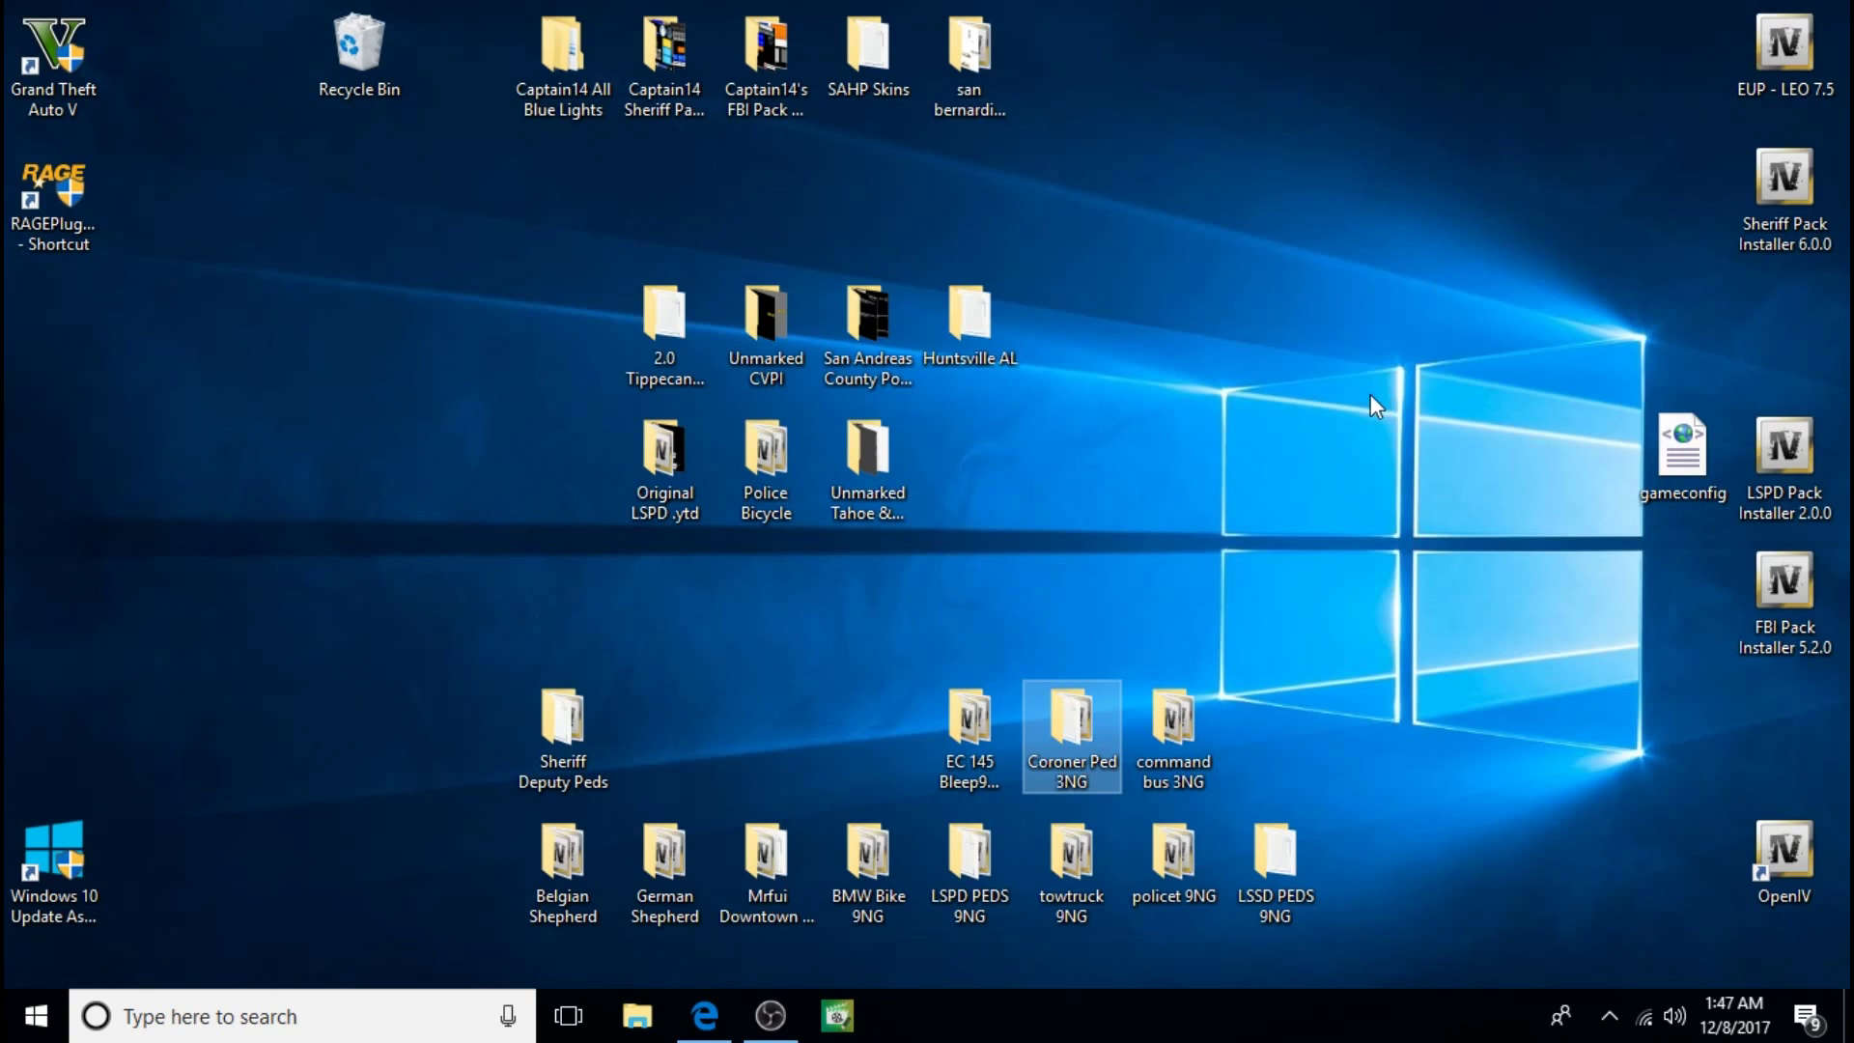